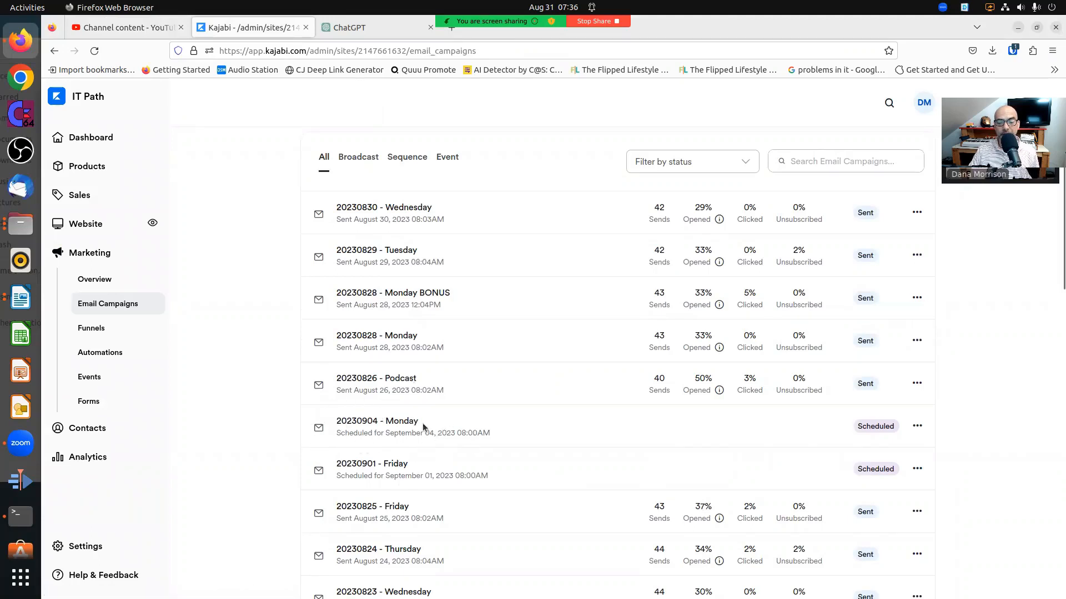
- Look through the list of sent and scheduled email campaigns
scroll(424, 425, "up", 2)
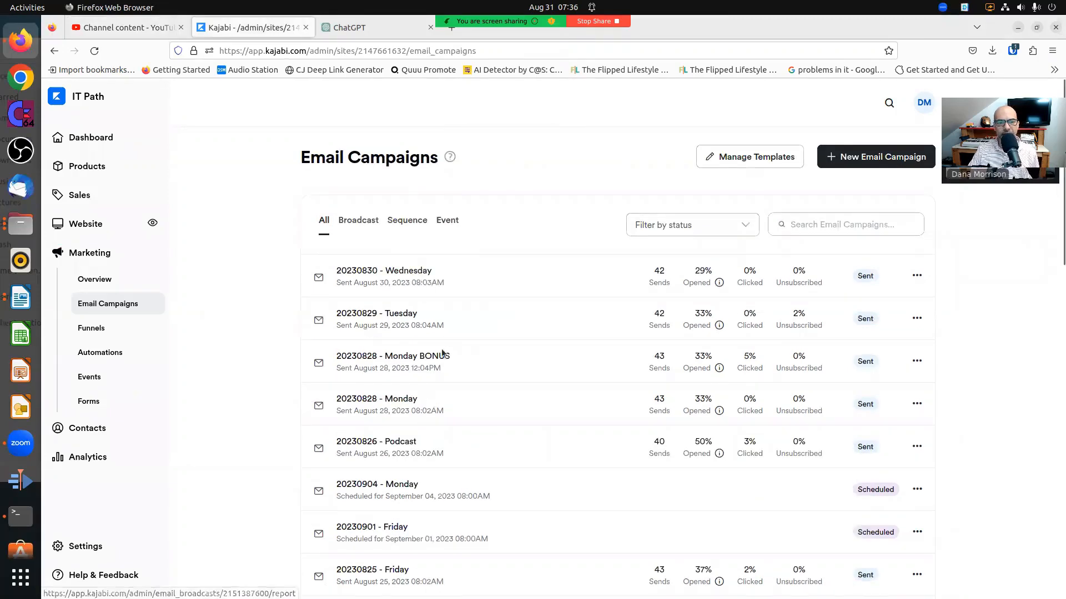
scroll(341, 432, "down", 6)
scroll(341, 432, "up", 6)
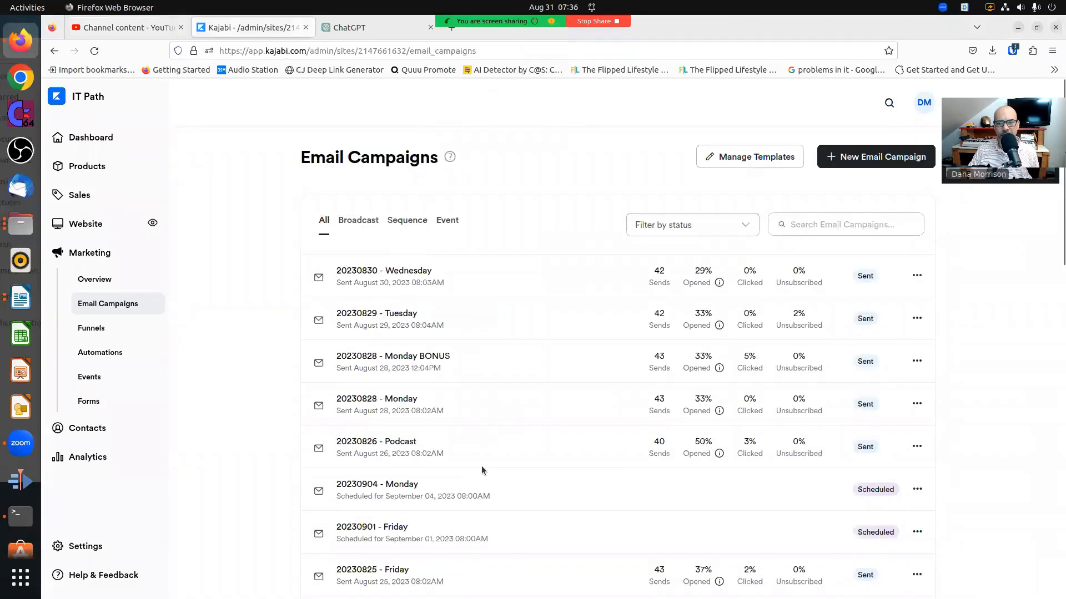
scroll(583, 454, "down", 4)
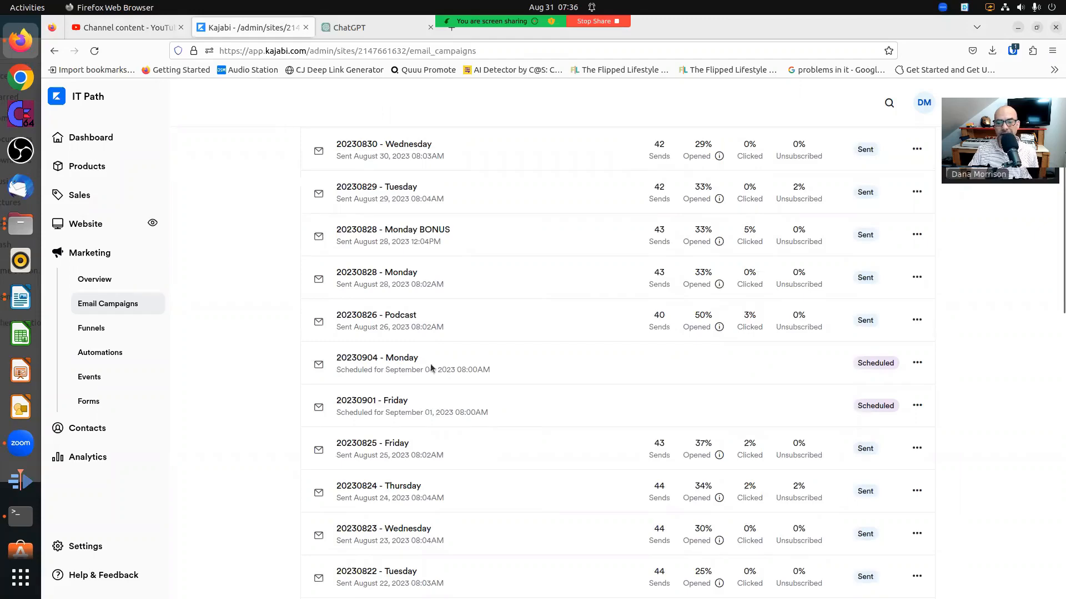
scroll(432, 365, "down", 4)
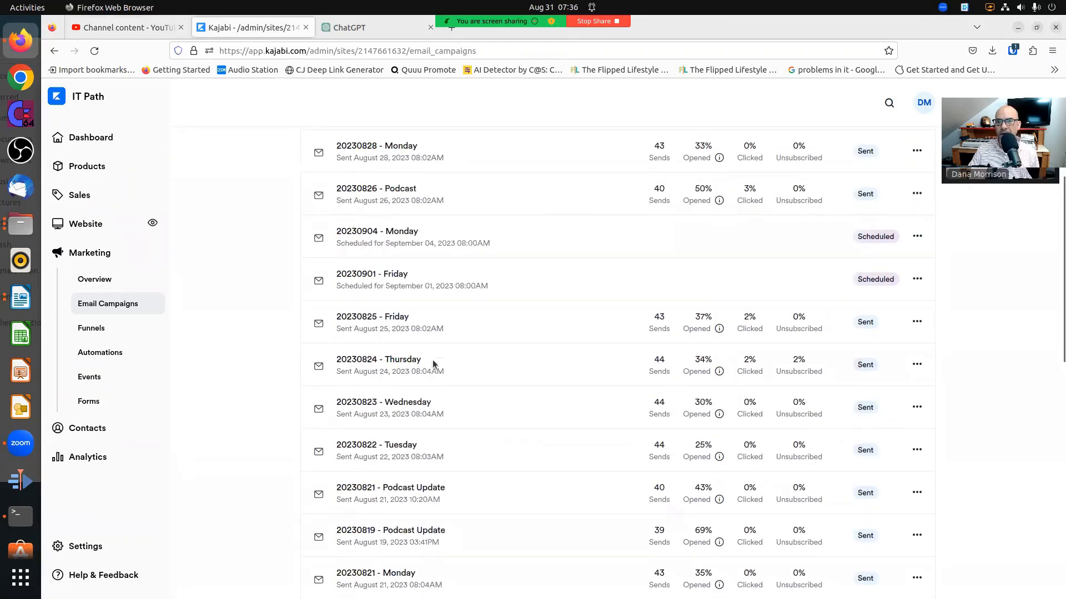
scroll(433, 364, "up", 6)
scroll(431, 360, "up", 2)
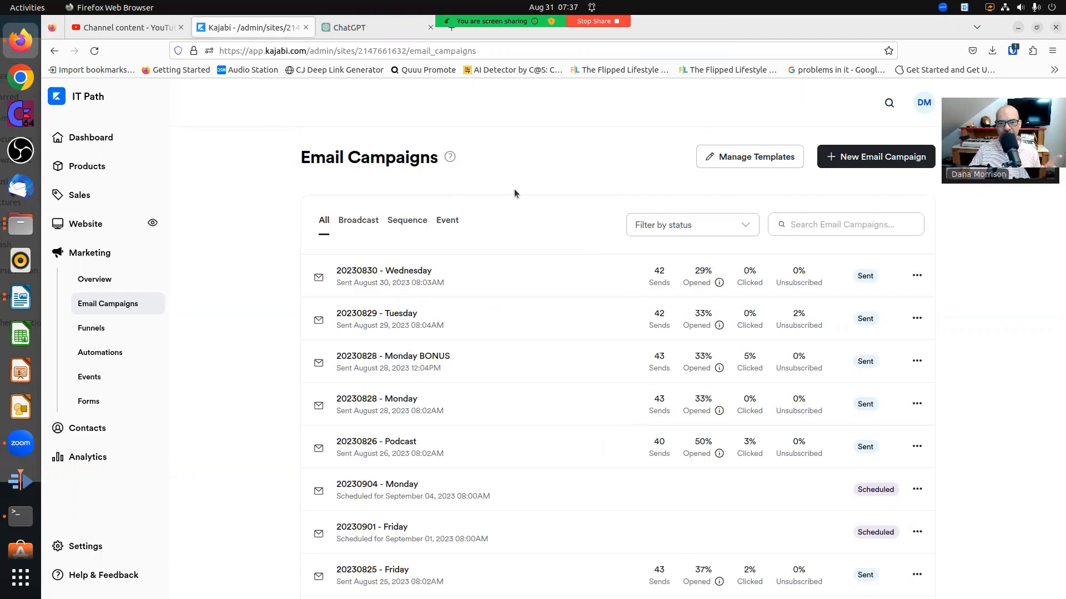
- View the open ChatGPT, Kajabi email campaigns and YouTube Studio channel content pages, ending on ChatGPT
left_click(363, 27)
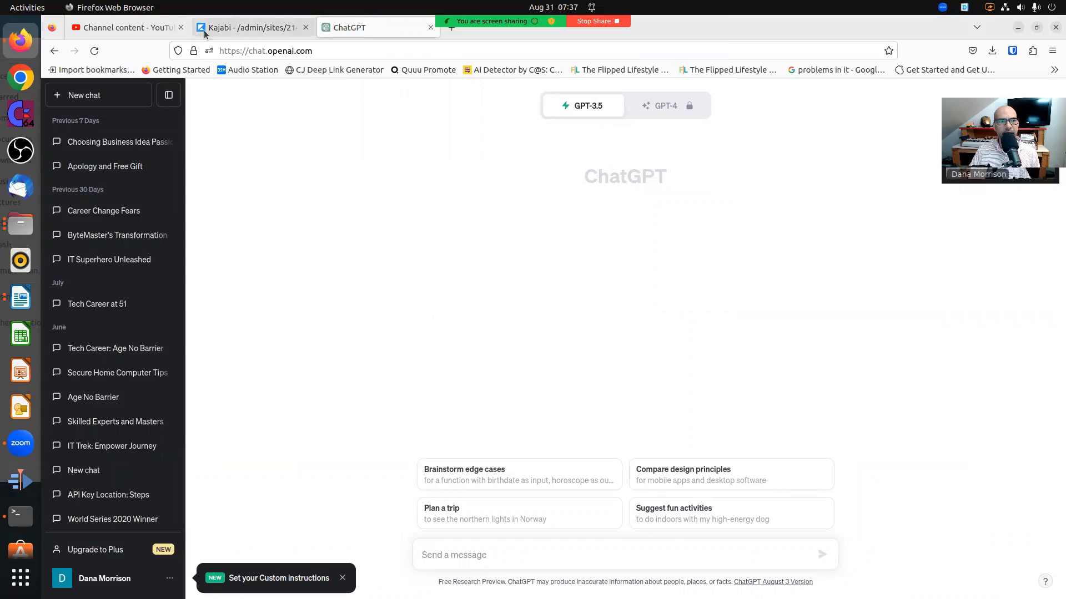
left_click(250, 27)
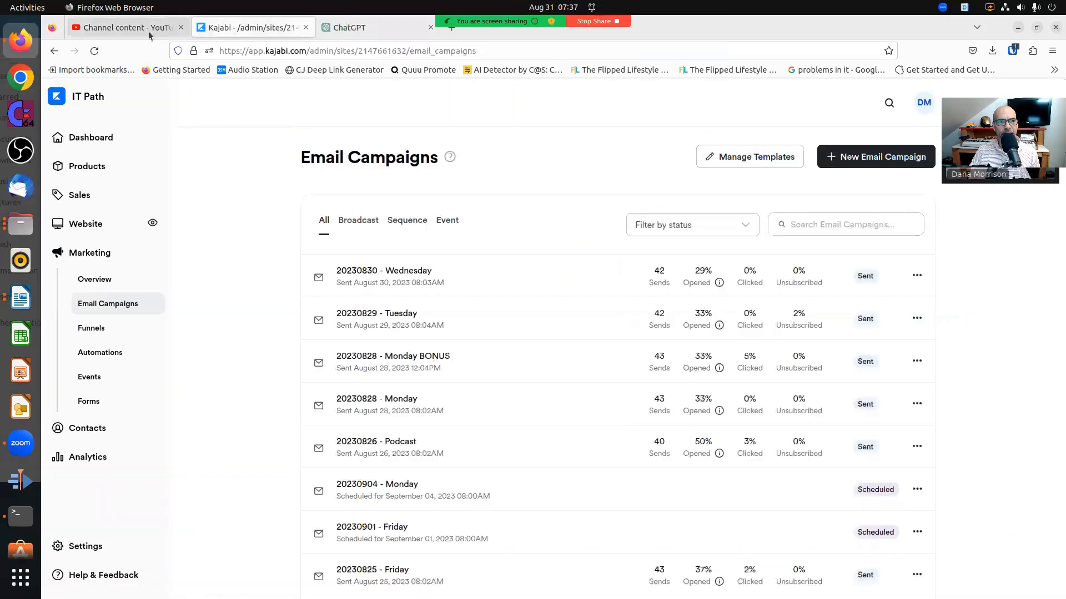
left_click(145, 28)
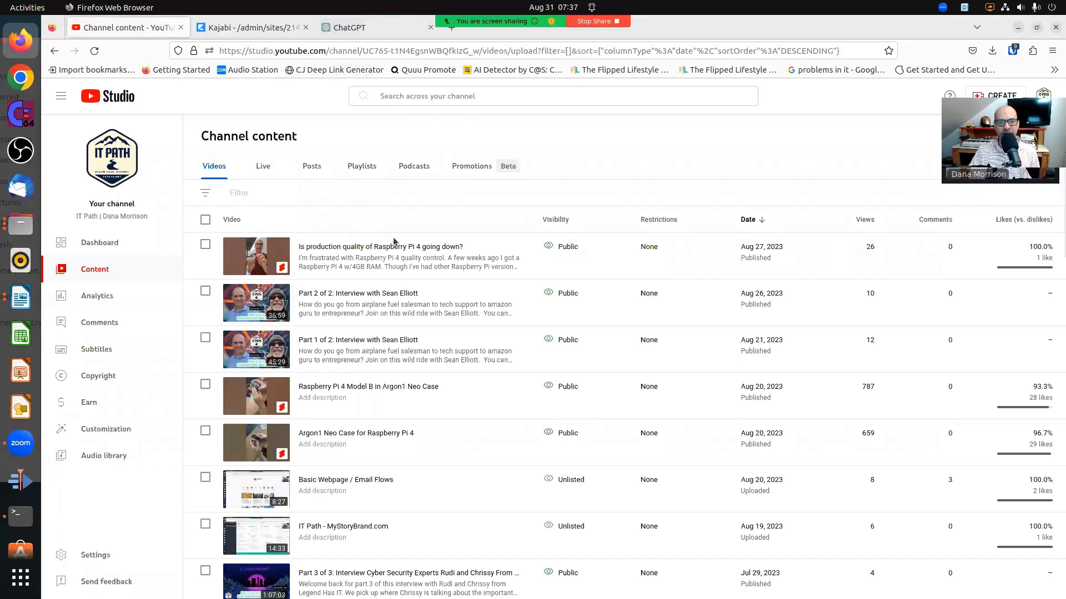
left_click(364, 28)
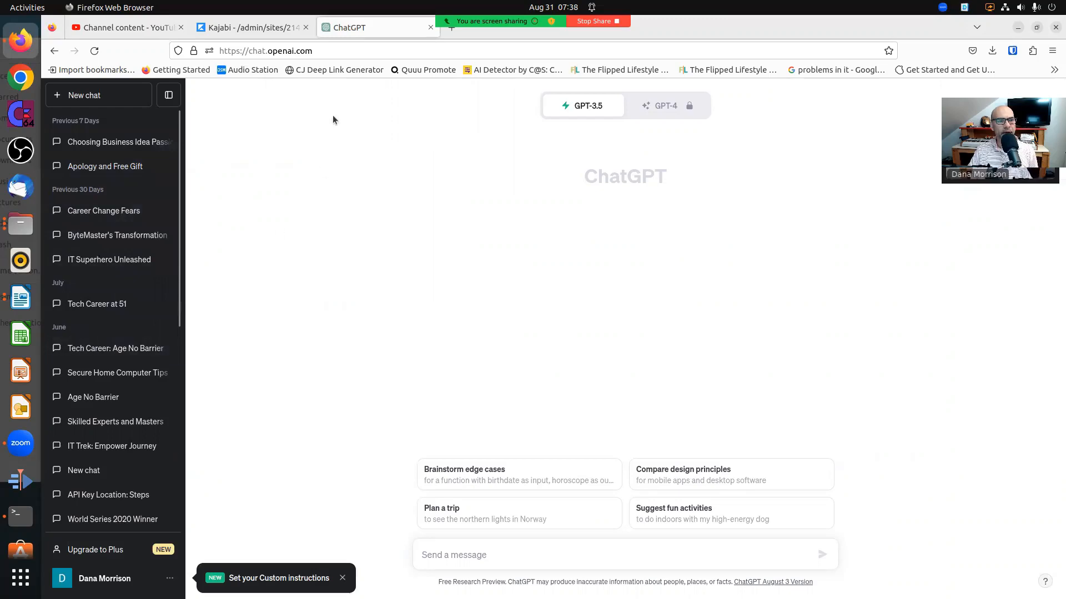
- Open itpath.net in a new browser tab and go to its Blog page
left_click(452, 32)
left_click(475, 47)
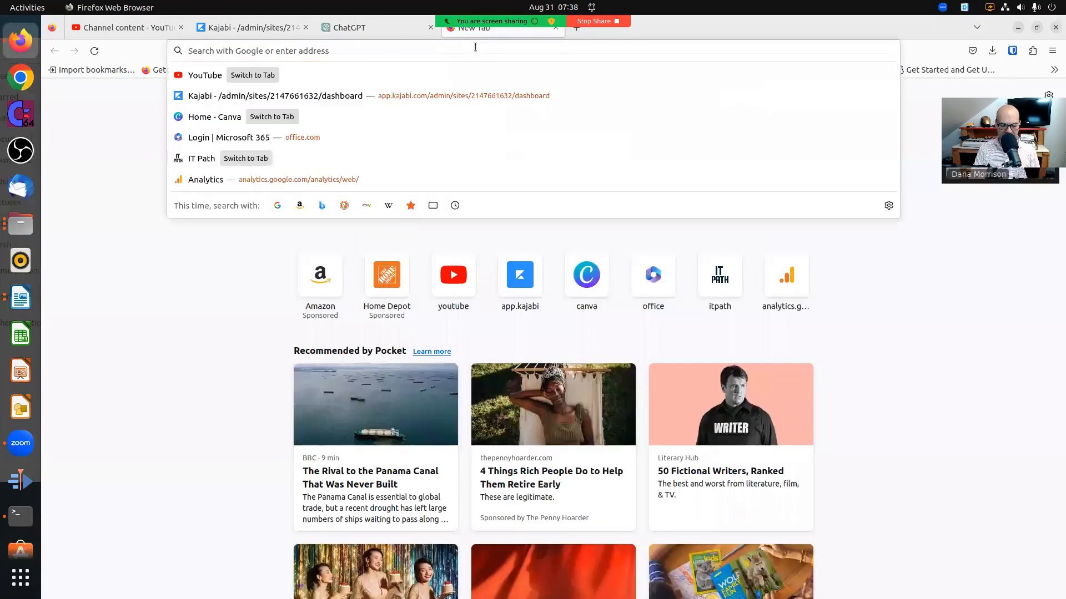
type("itpath.net")
key("Return")
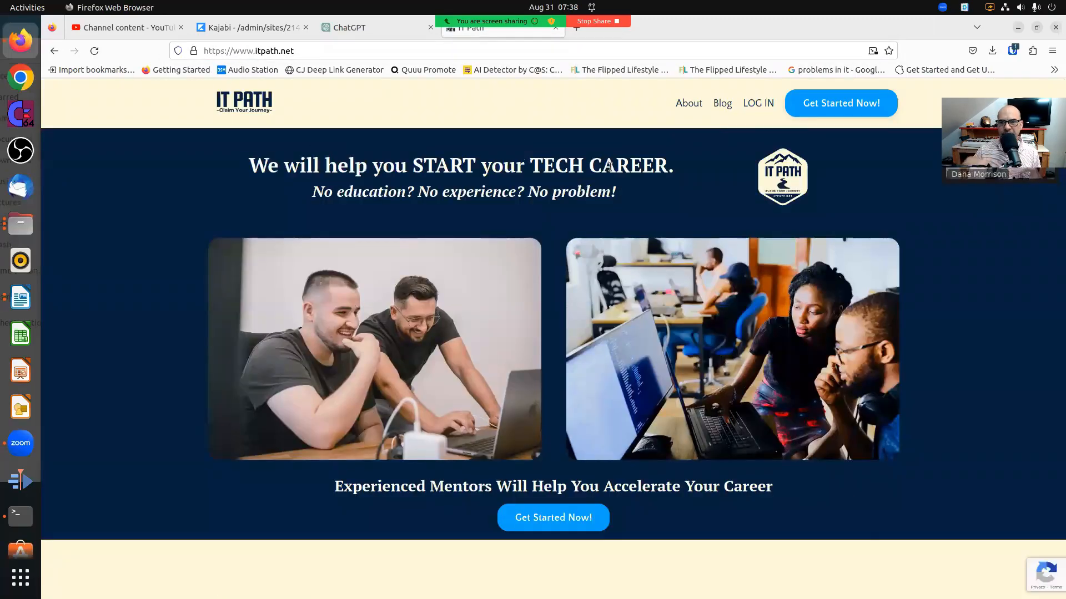
left_click(725, 105)
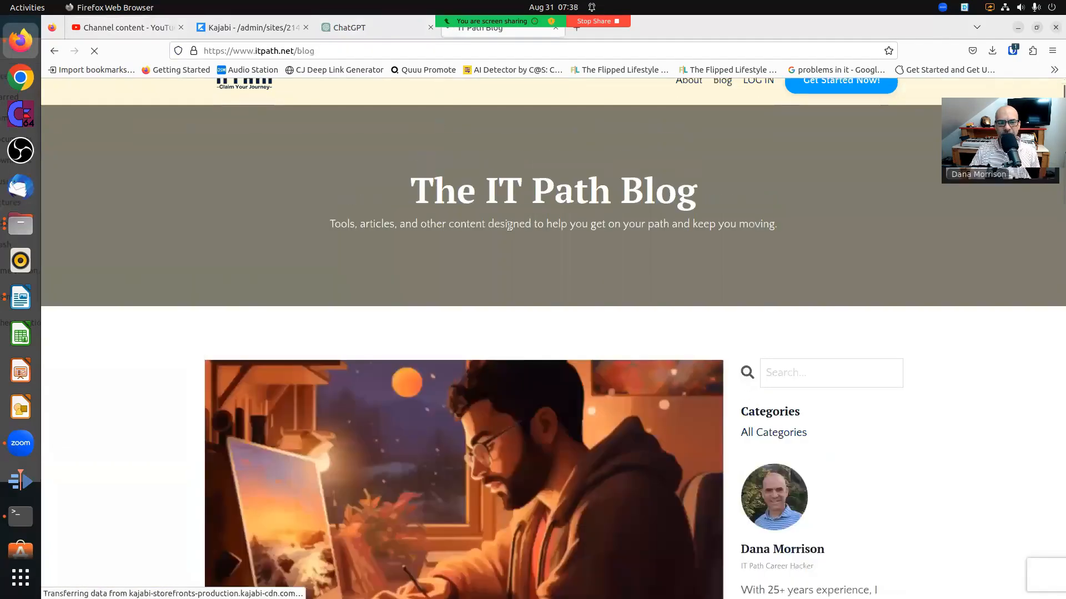
- Look through the posts on the IT Path Blog and dismiss the free mini-course pop-up
scroll(461, 245, "down", 2)
scroll(247, 326, "down", 8)
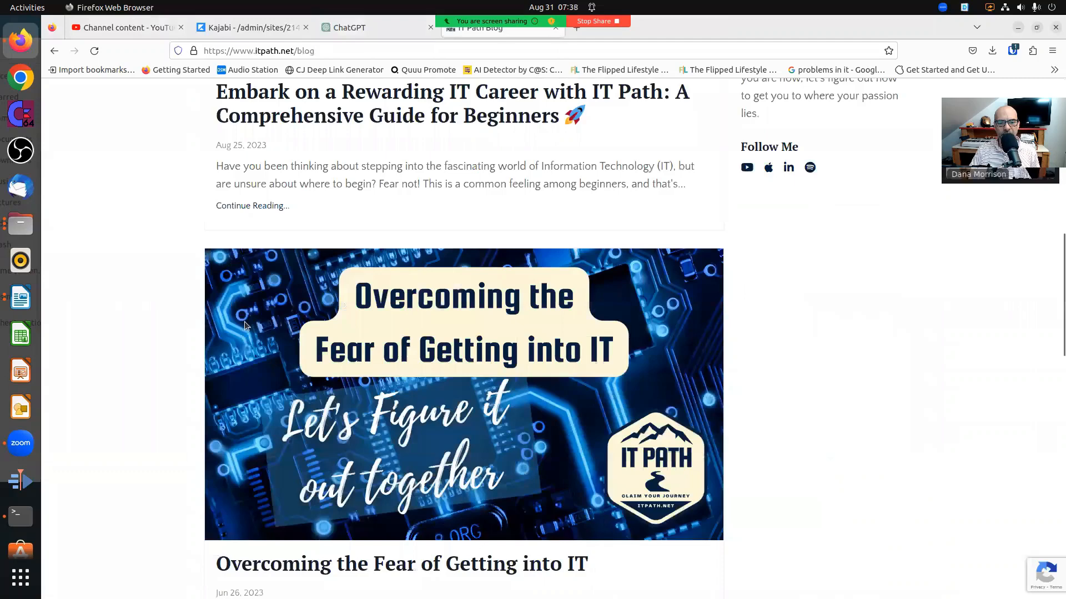
scroll(245, 324, "down", 6)
scroll(244, 321, "up", 4)
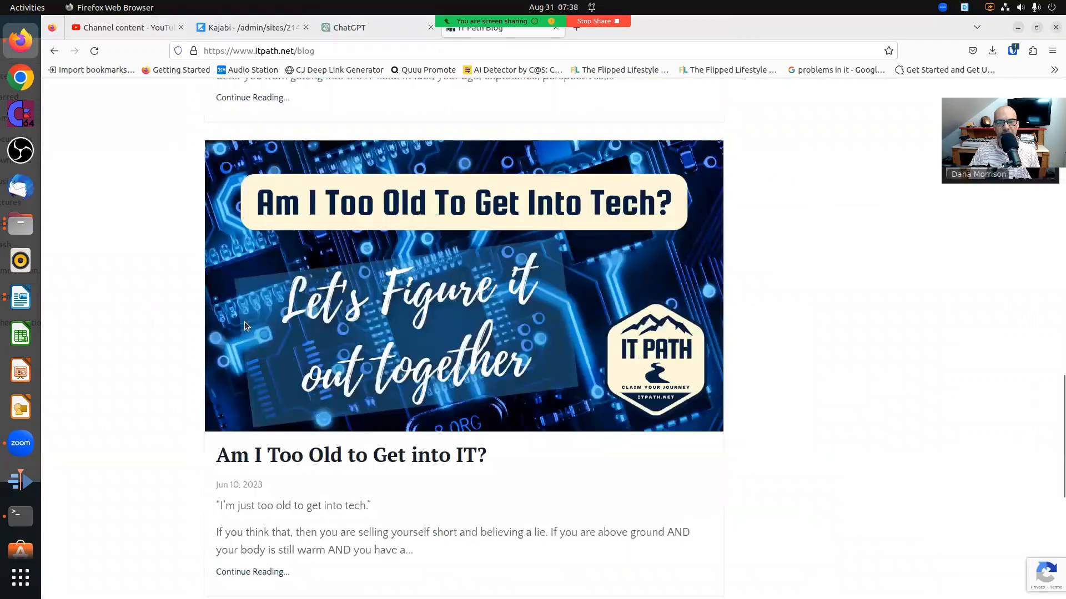
scroll(244, 321, "up", 15)
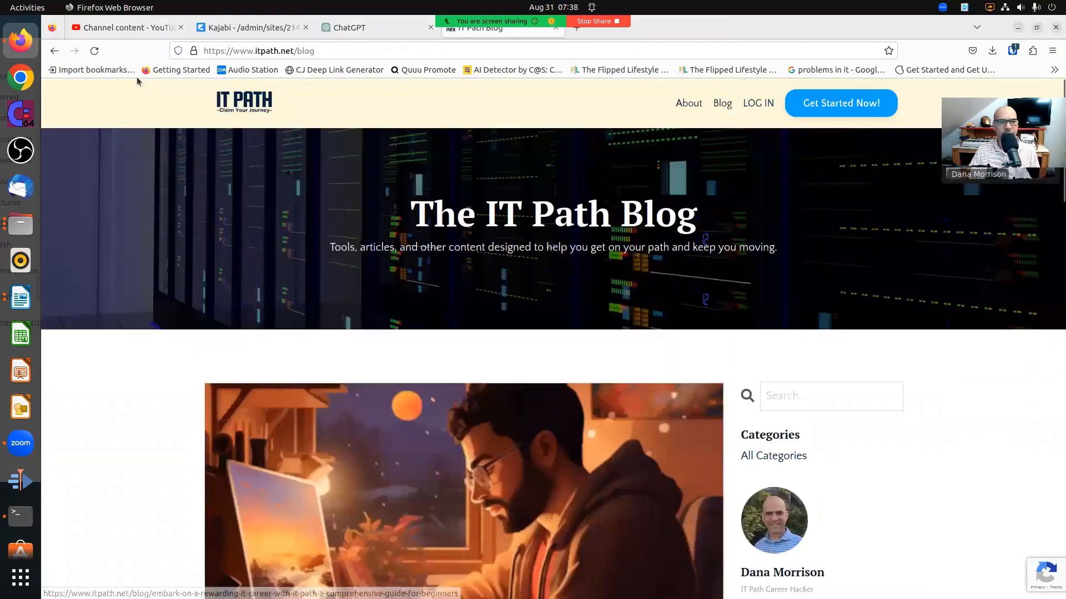
left_click(127, 28)
left_click(482, 36)
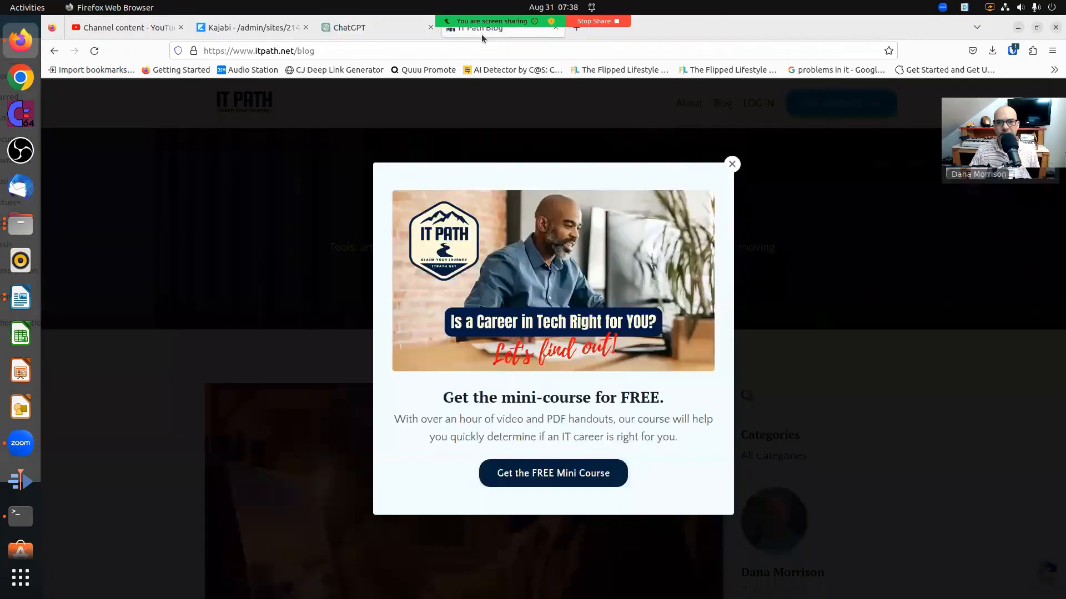
left_click(732, 164)
- Browse the channel's video list in YouTube Studio
left_click(99, 27)
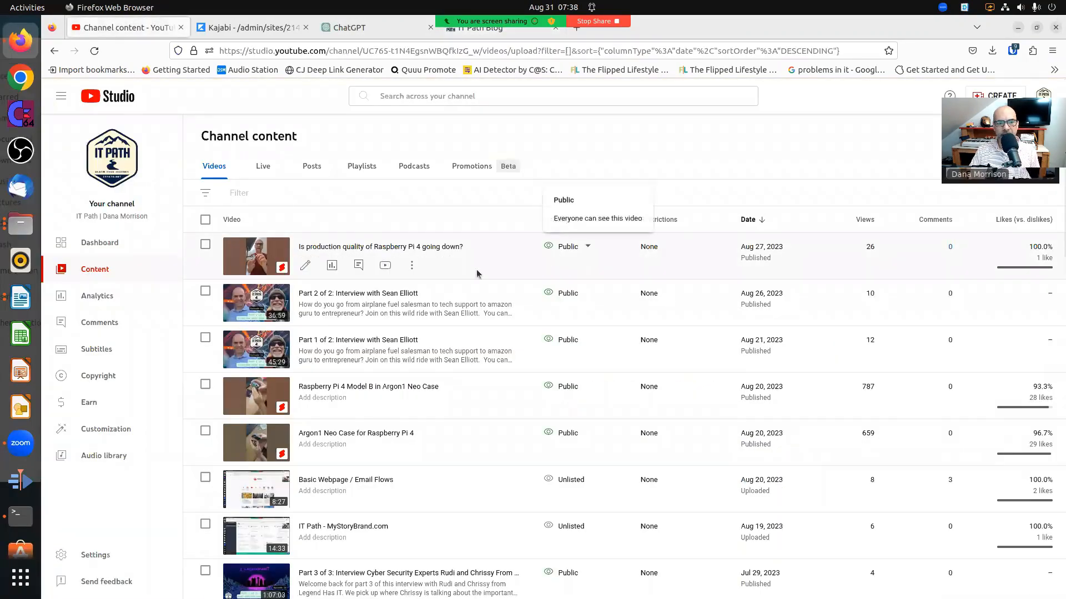
scroll(609, 240, "down", 5)
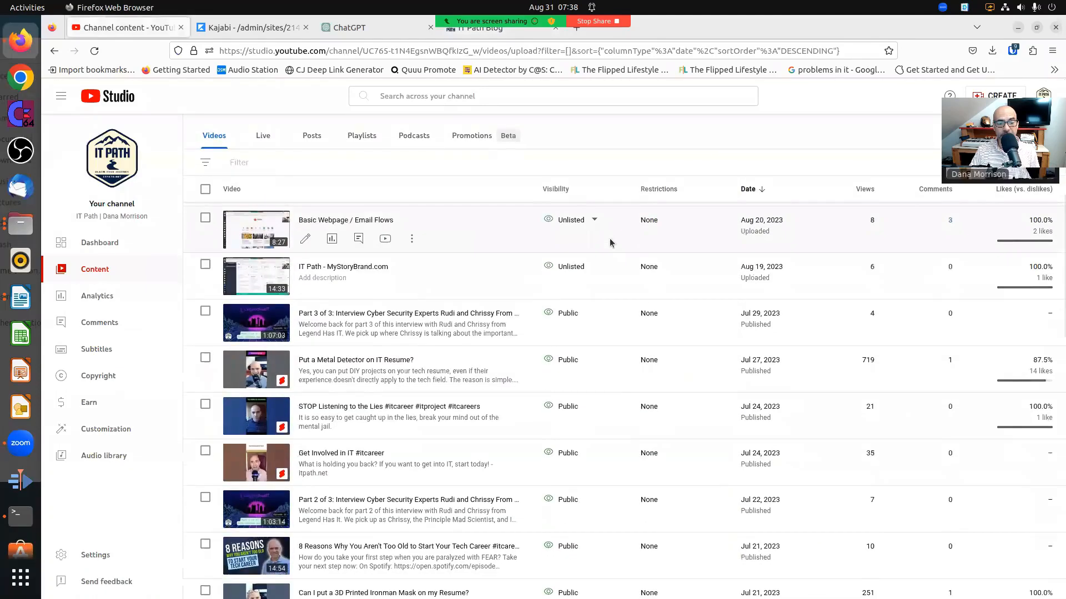
scroll(605, 222, "up", 5)
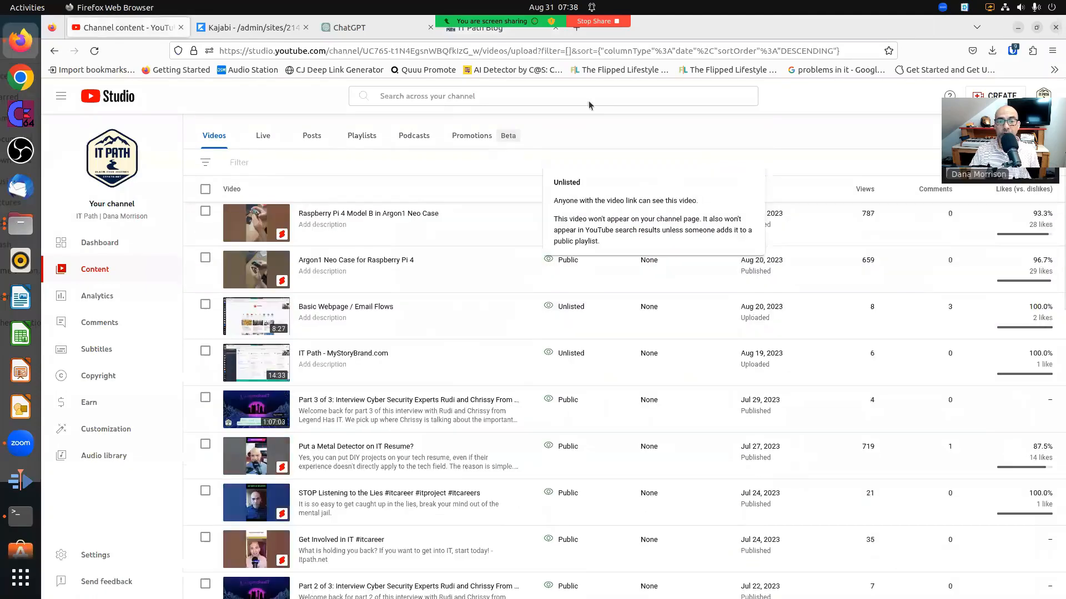
- Open itpath.net/media in a new browser tab, dismiss its mini-course pop-up, and return to the YouTube Studio channel content
left_click(580, 31)
left_click(585, 52)
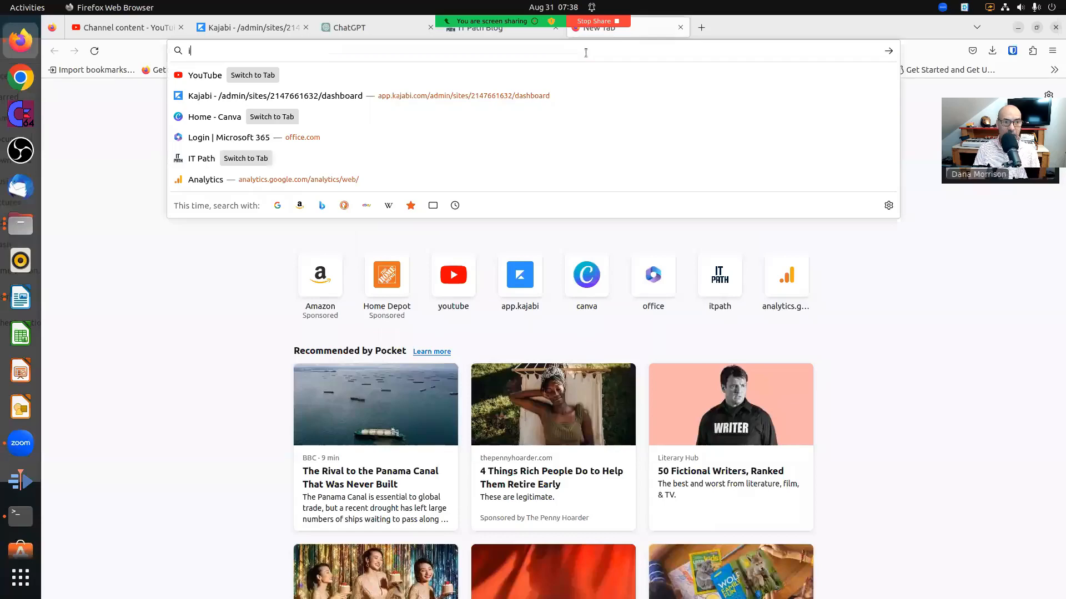
type("itpath.net/")
key("Right")
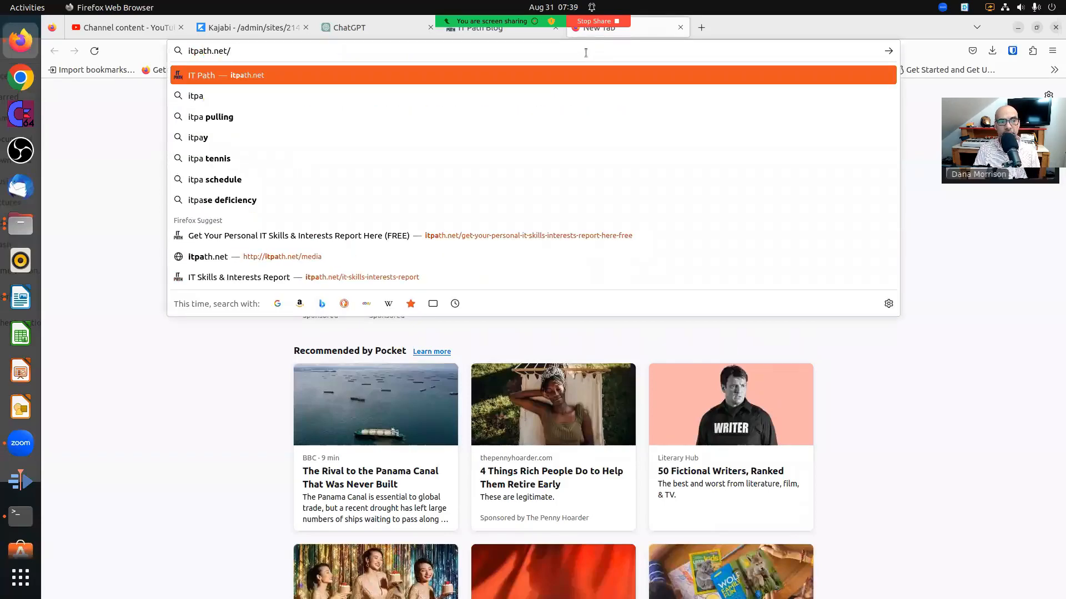
type("me")
key("Return")
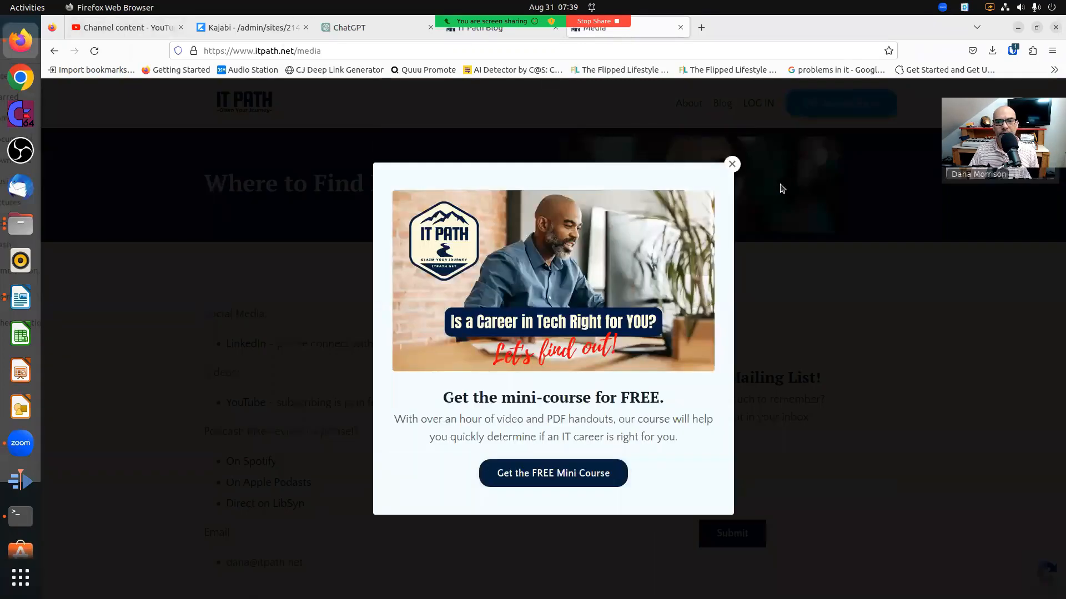
left_click(732, 164)
left_click(282, 34)
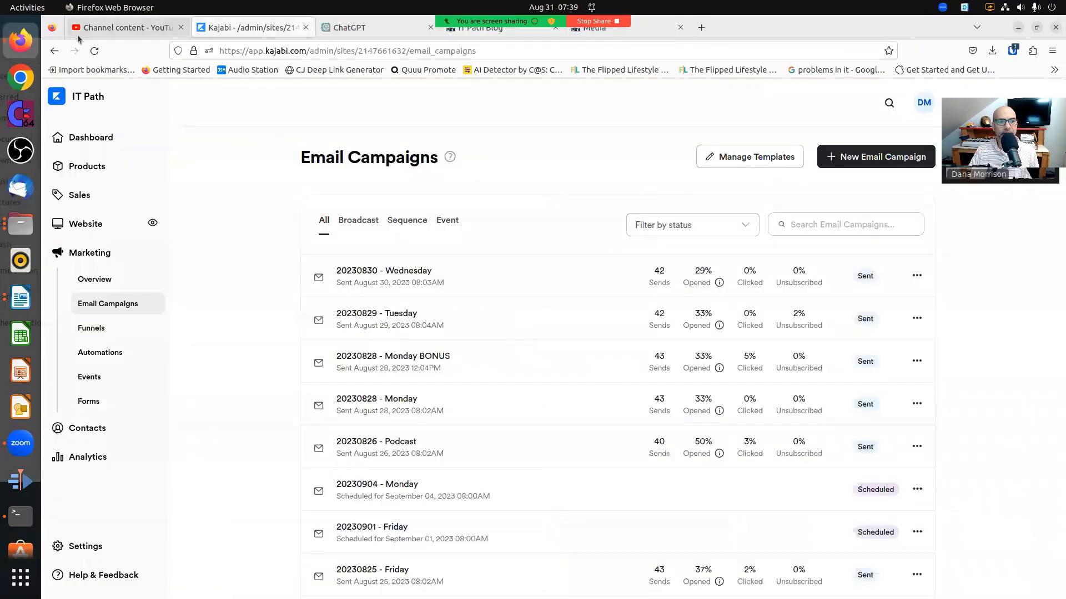
left_click(84, 32)
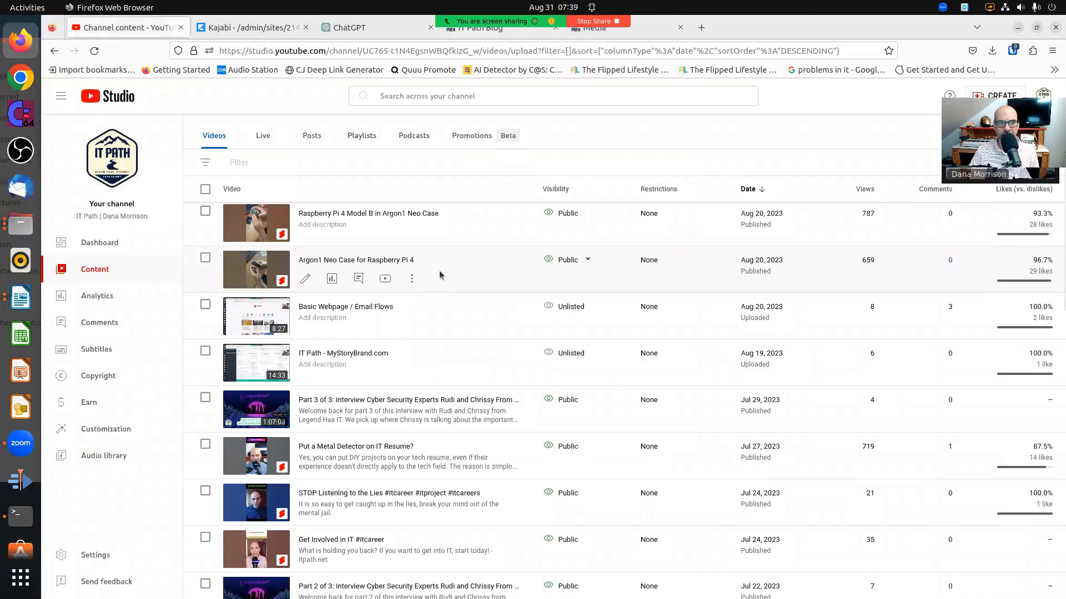
- Switch to the blank LibreOffice Writer document and enter the spaced headings "YouTube Videos:", "Blog Entries:" and "Podcast Episodes:"
left_click(20, 298)
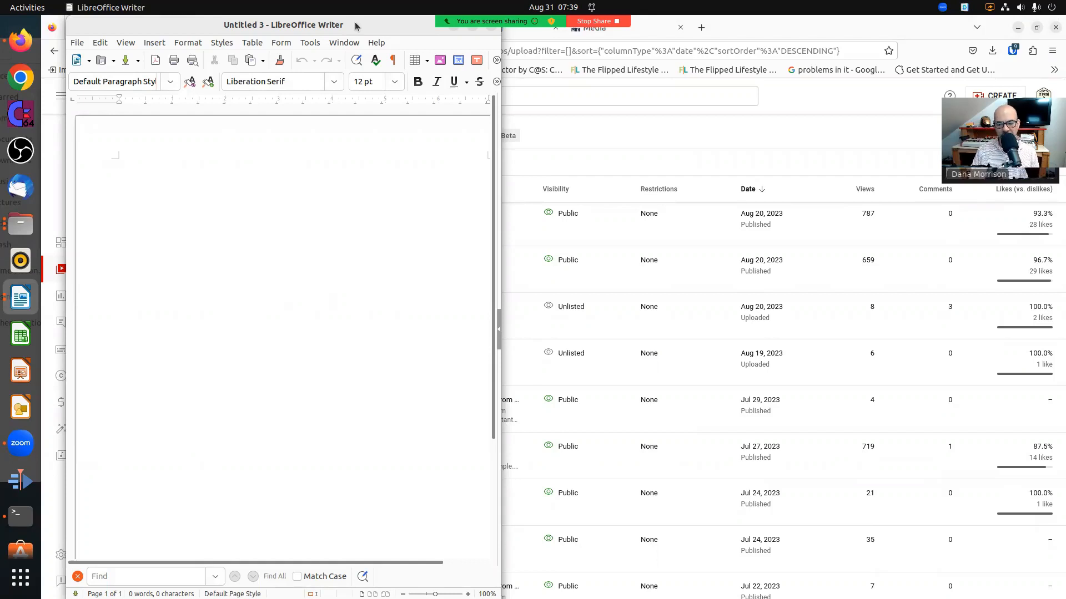
type("You")
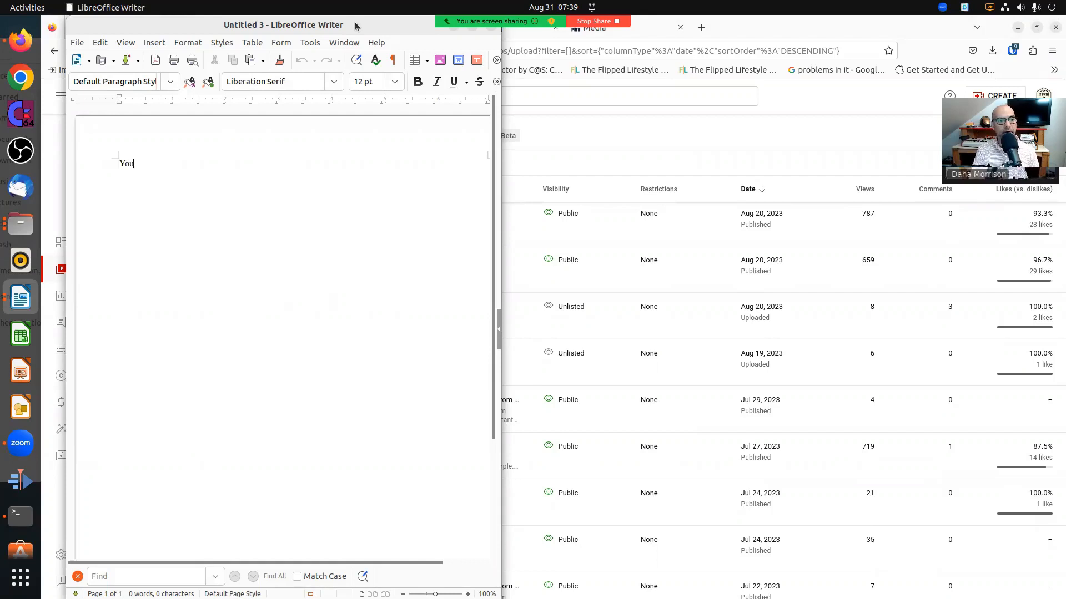
type("Tube Videos:    ")
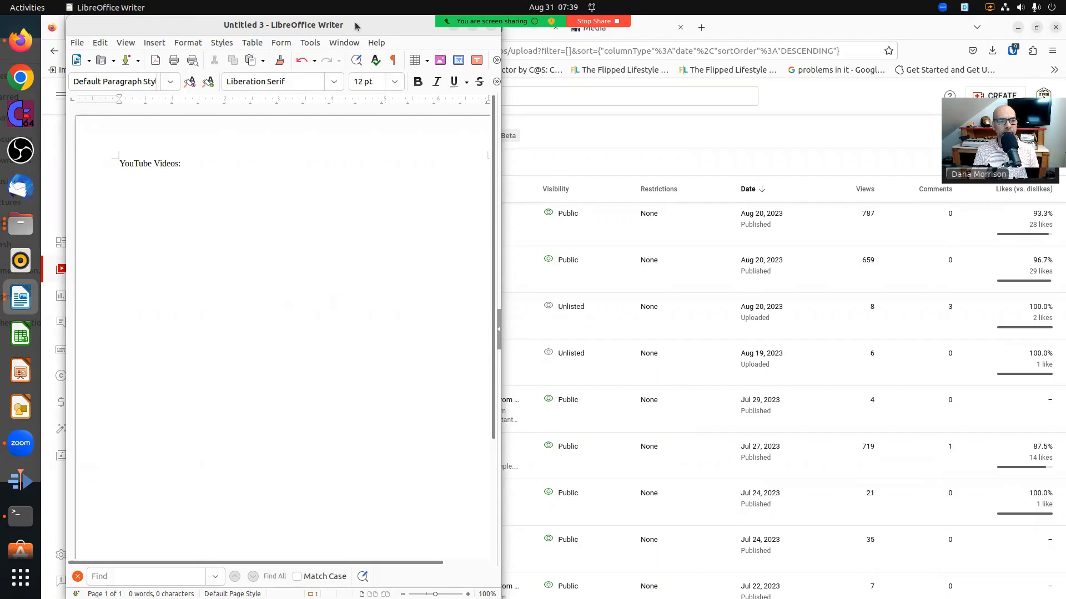
type("Blog ")
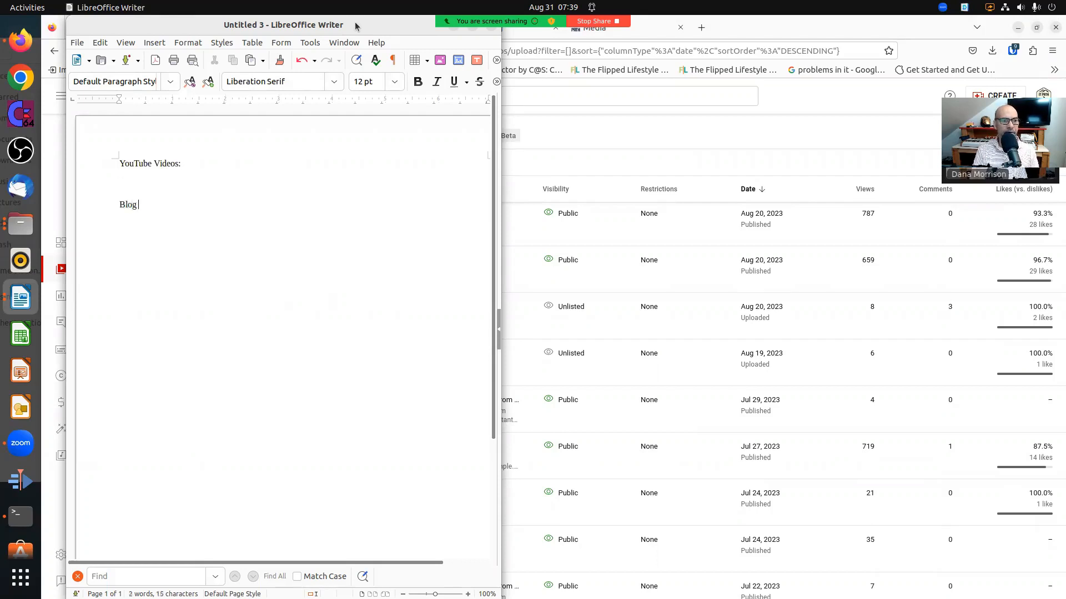
type("Entries:")
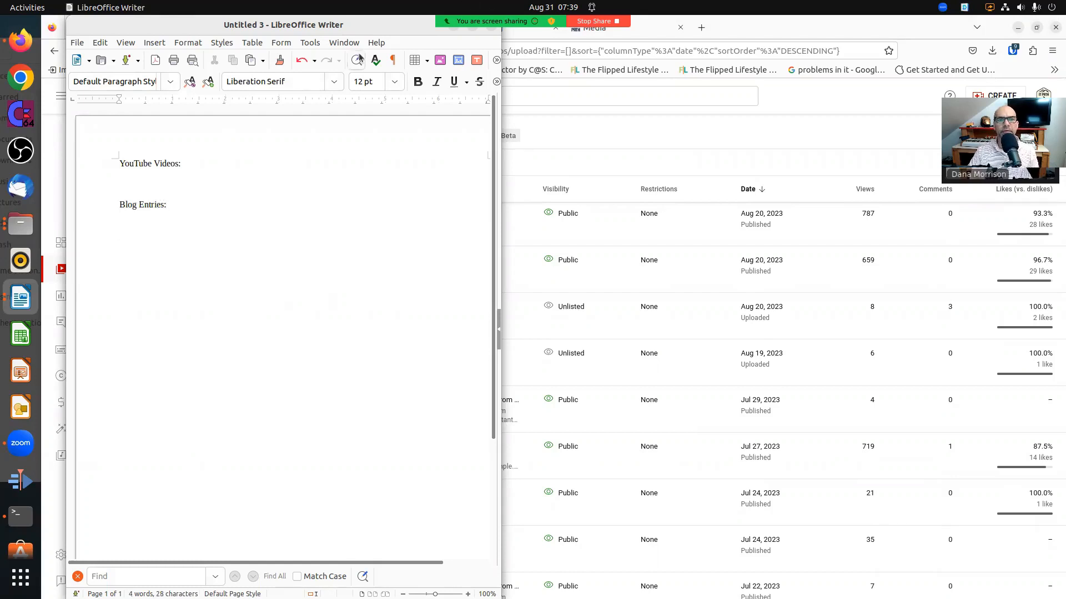
type("Pod")
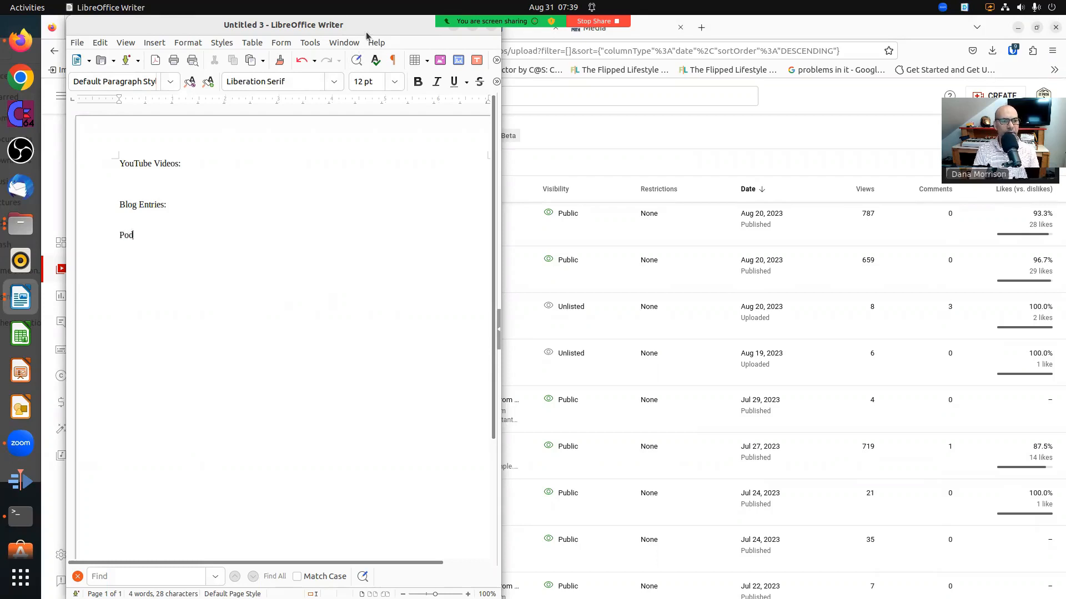
type("cast E")
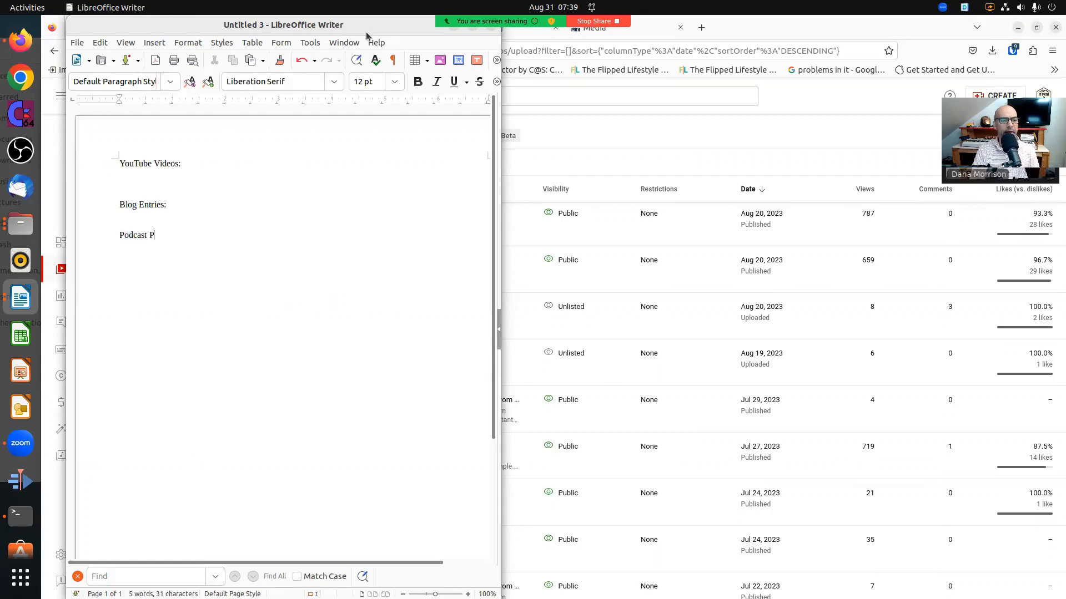
type("pisodes:")
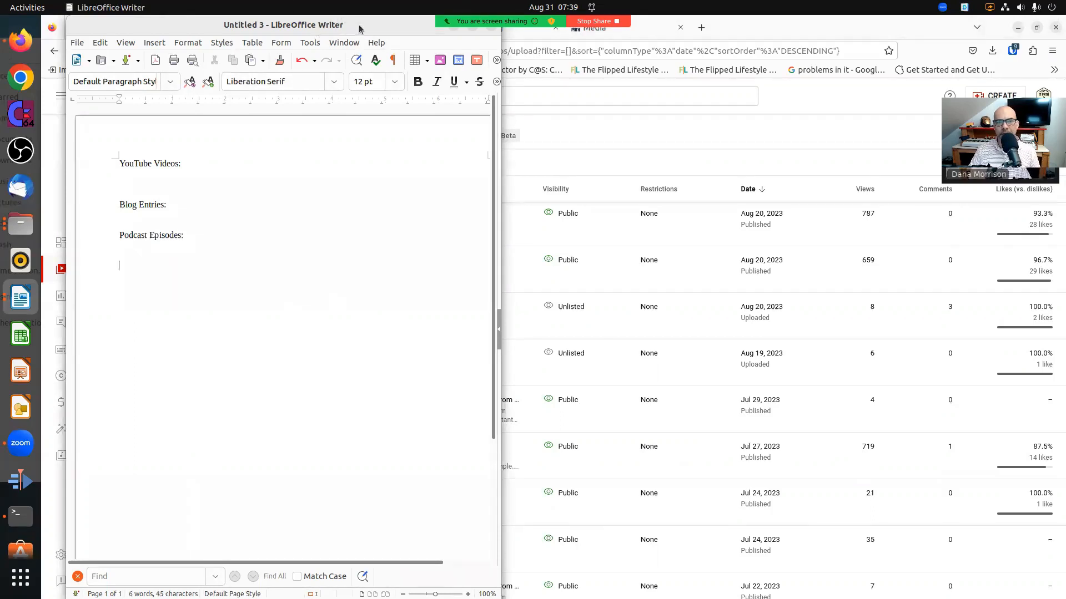
- Tile the Writer document on the left half and Firefox on the right half, and review the channel's video list
left_click_drag(363, 33, 1, 8)
left_click_drag(858, 26, 1063, 2)
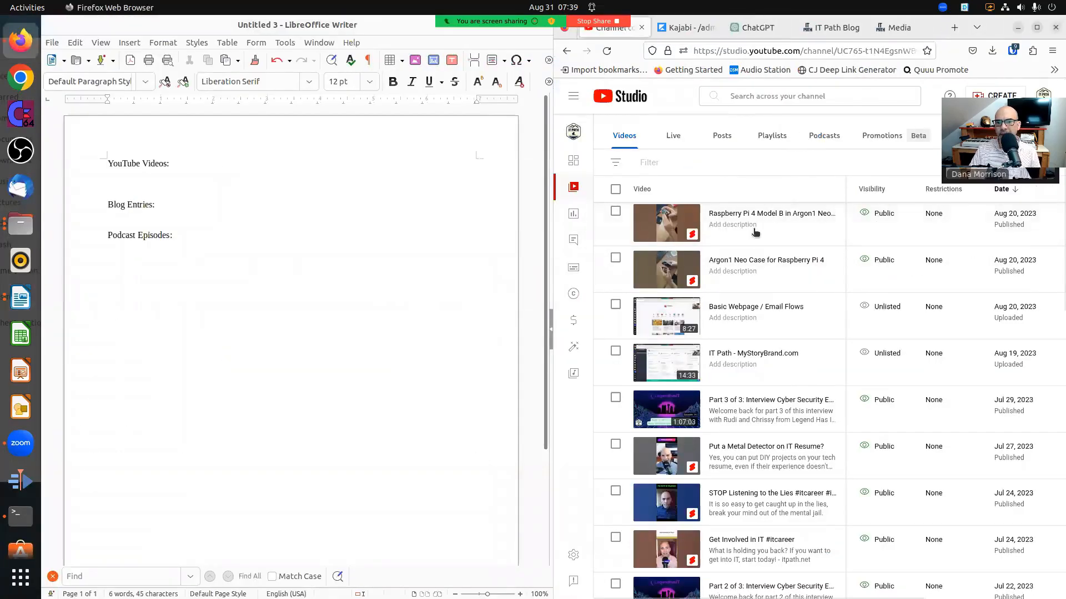
scroll(768, 254, "up", 3)
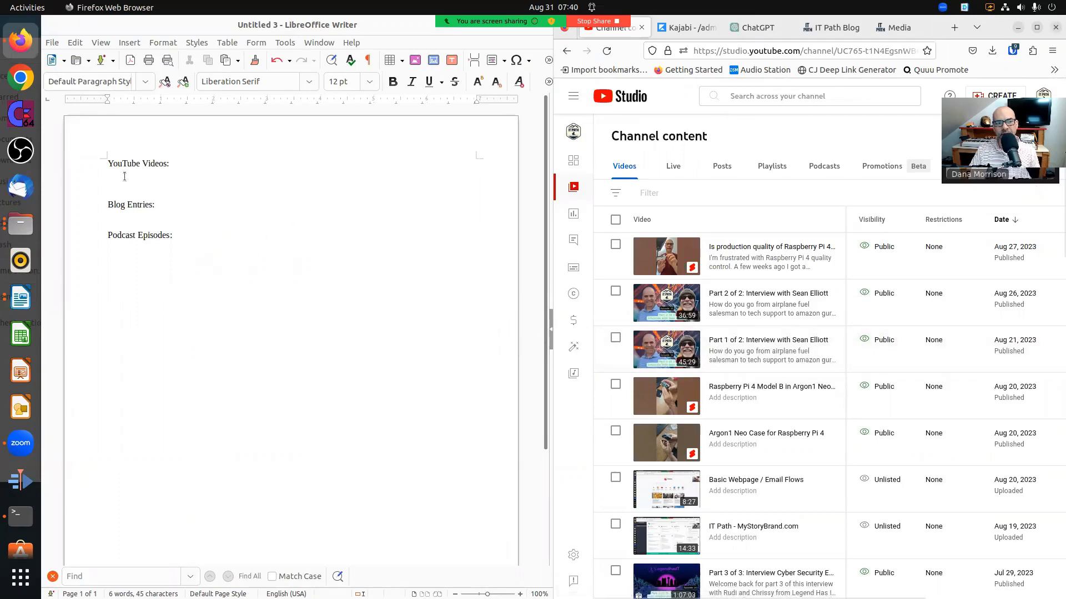
scroll(789, 311, "down", 5)
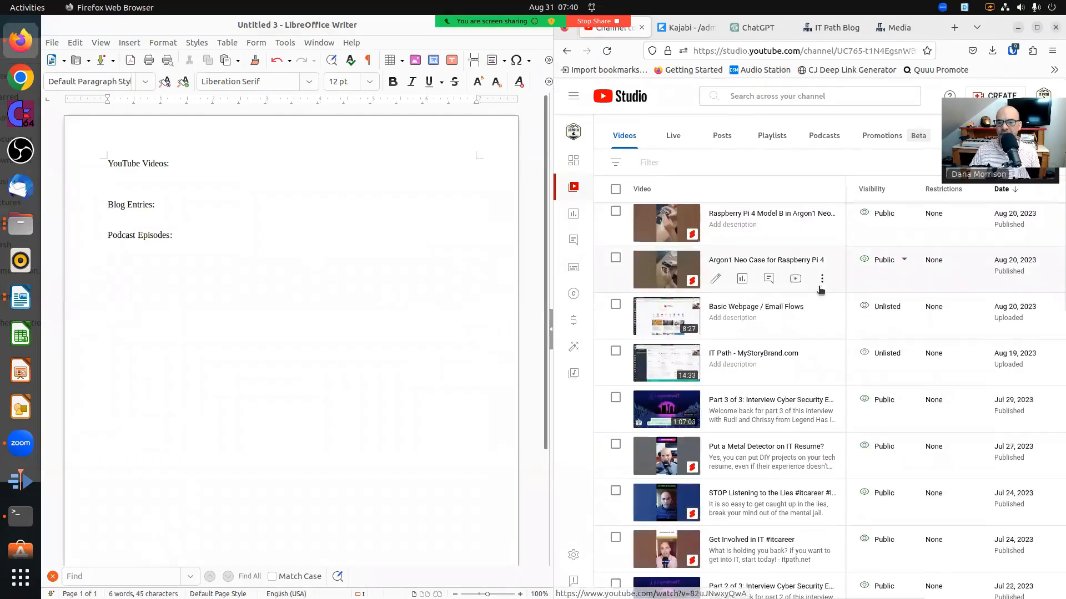
- Enlarge the browser, page through the channel's video list to its last page, and restore the side-by-side layout with Writer
scroll(831, 328, "down", 15)
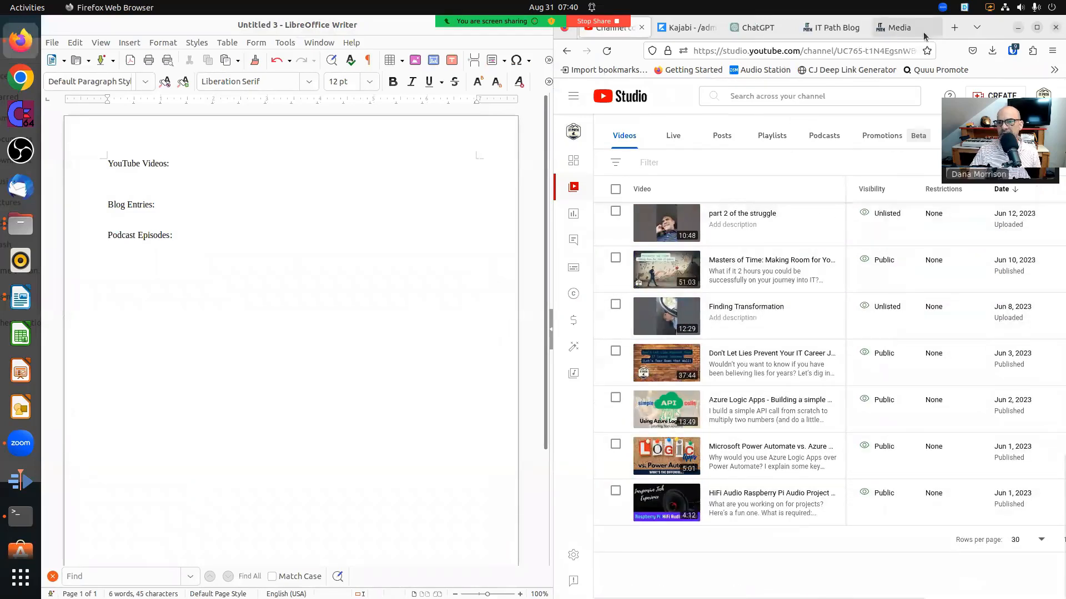
left_click(1036, 28)
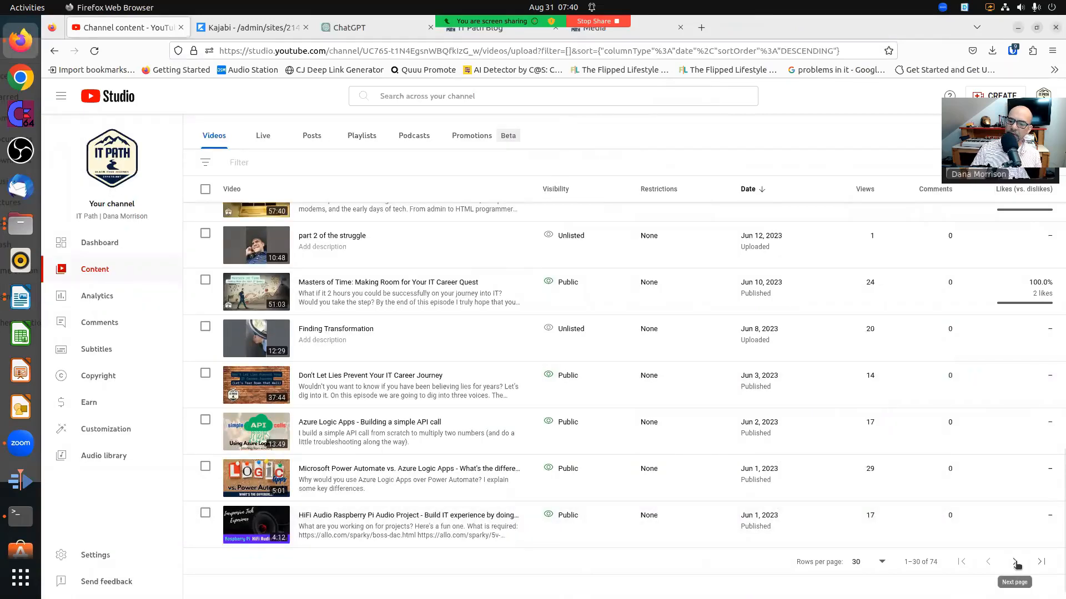
left_click(1014, 562)
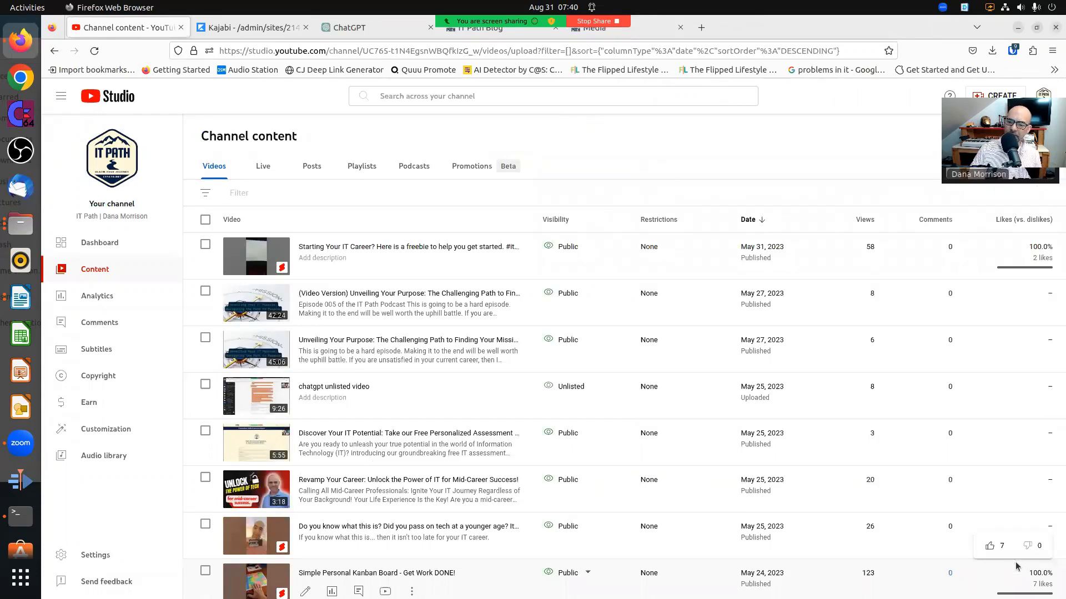
scroll(922, 446, "down", 6)
scroll(923, 444, "down", 13)
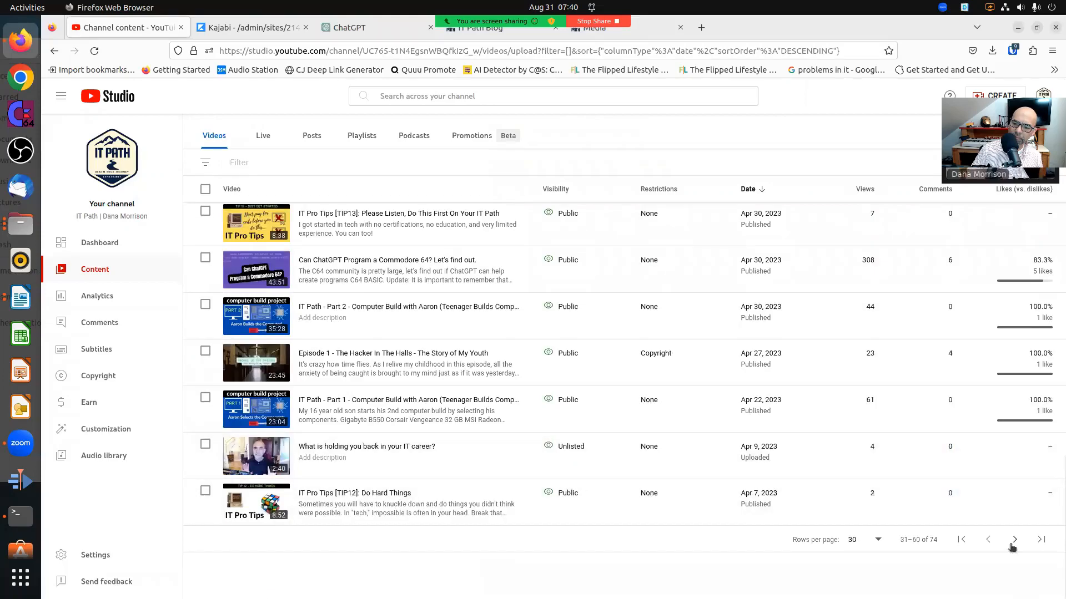
left_click(1014, 541)
scroll(511, 374, "down", 5)
scroll(512, 374, "up", 5)
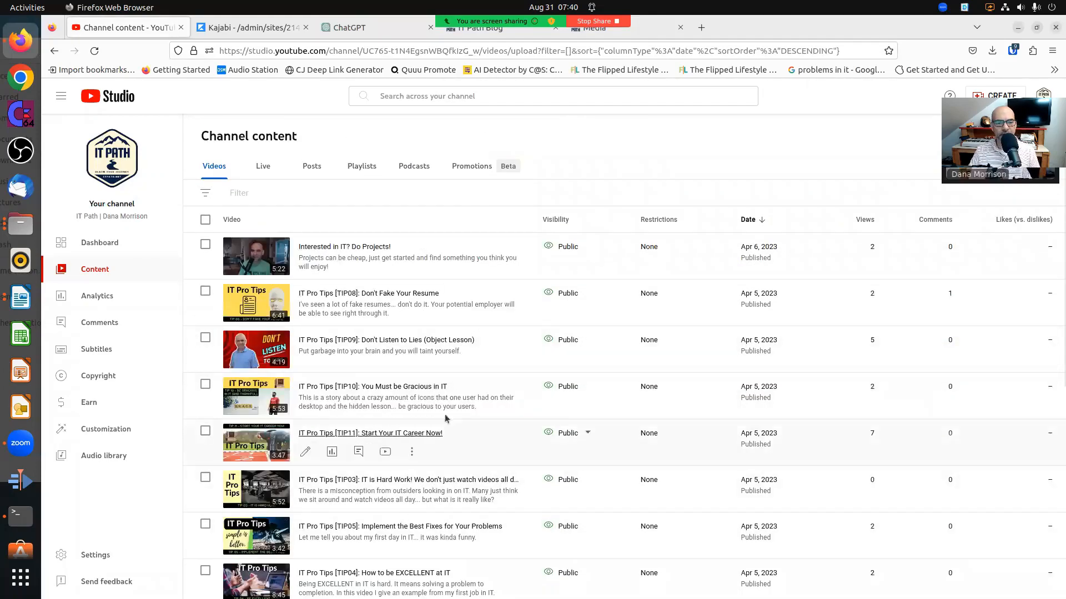
left_click_drag(780, 33, 1064, 211)
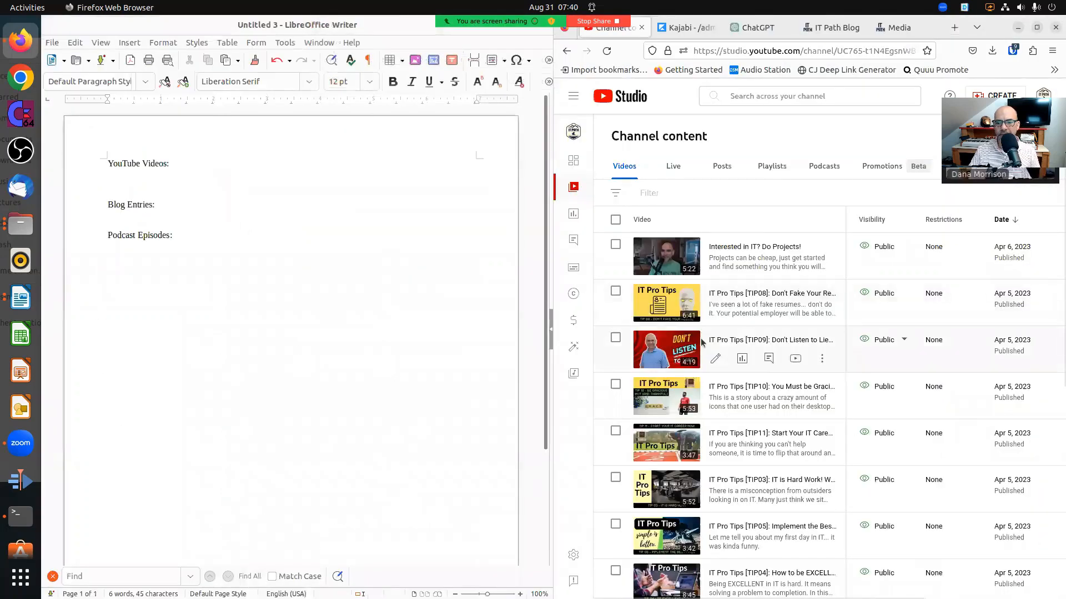
- Copy the shareable link of the "IT Pro Tips [TIP01]" video and paste it beneath the "YouTube Videos:" heading in Writer
scroll(777, 389, "down", 4)
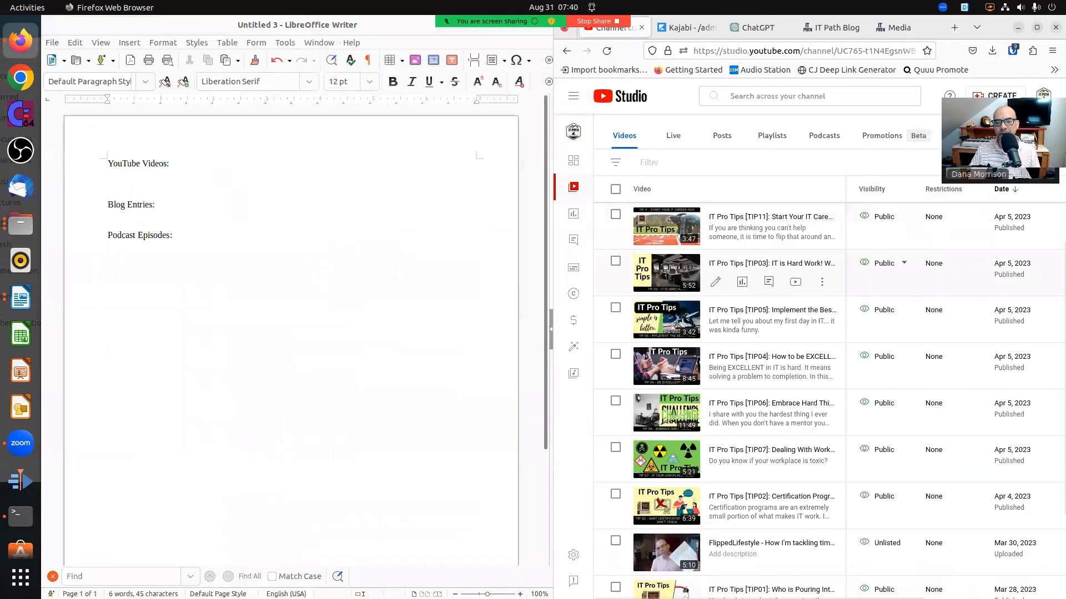
scroll(766, 333, "down", 3)
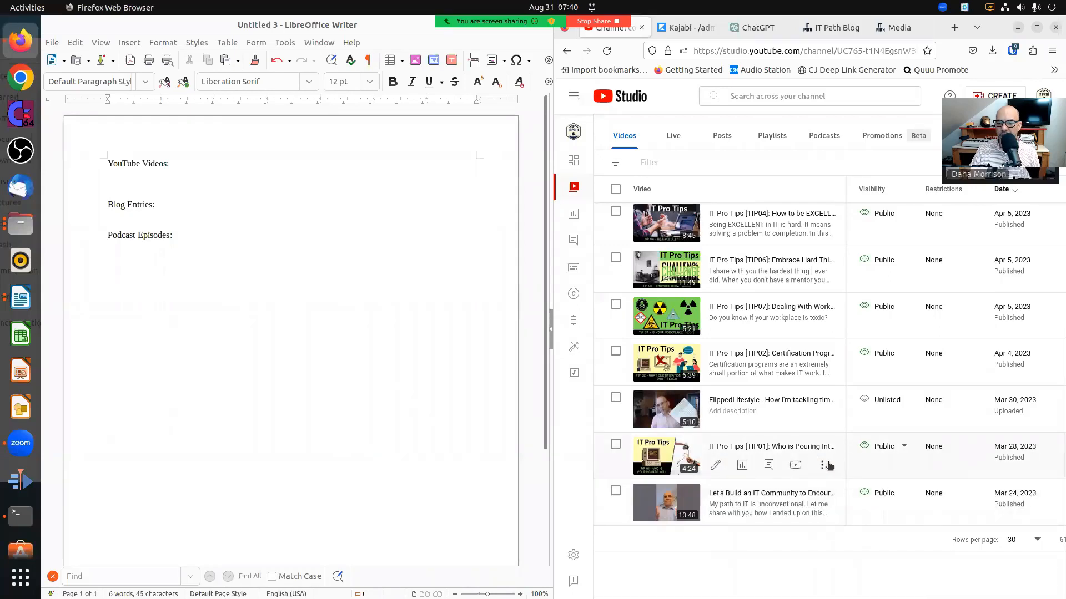
left_click(822, 467)
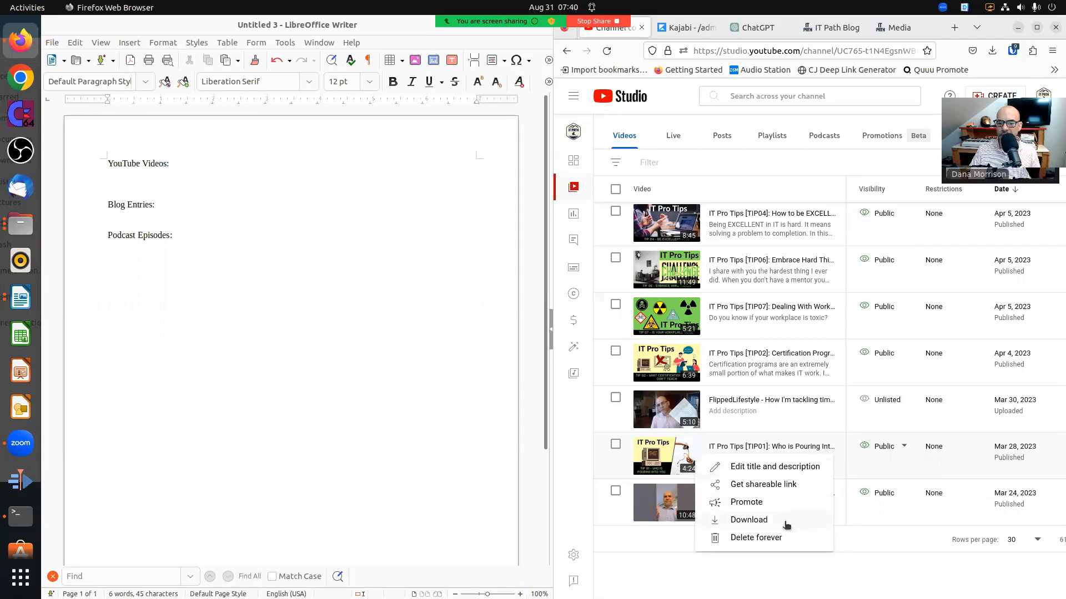
left_click(777, 485)
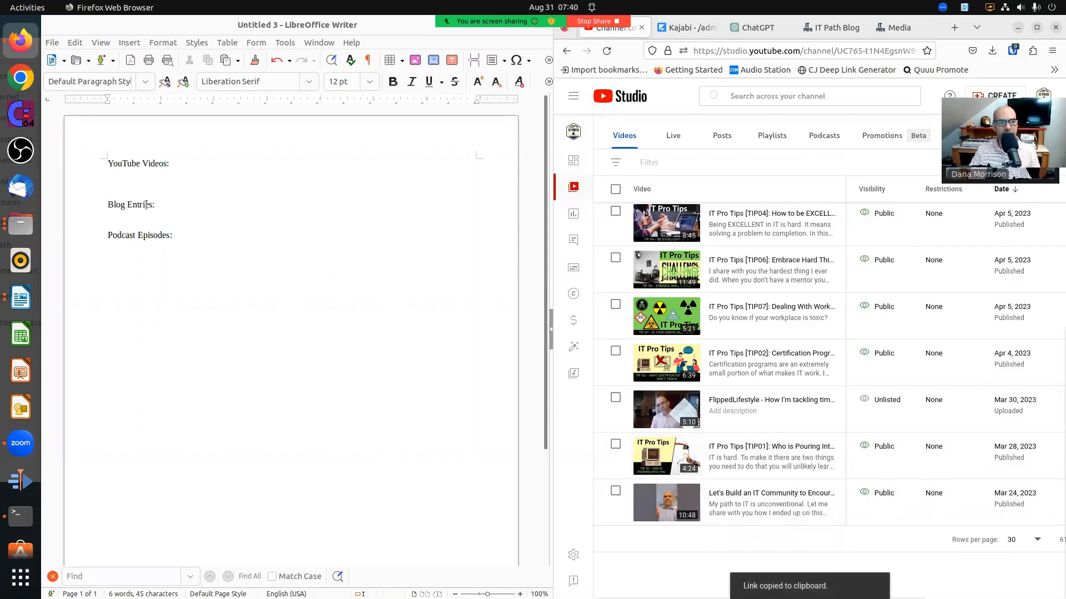
left_click(131, 176)
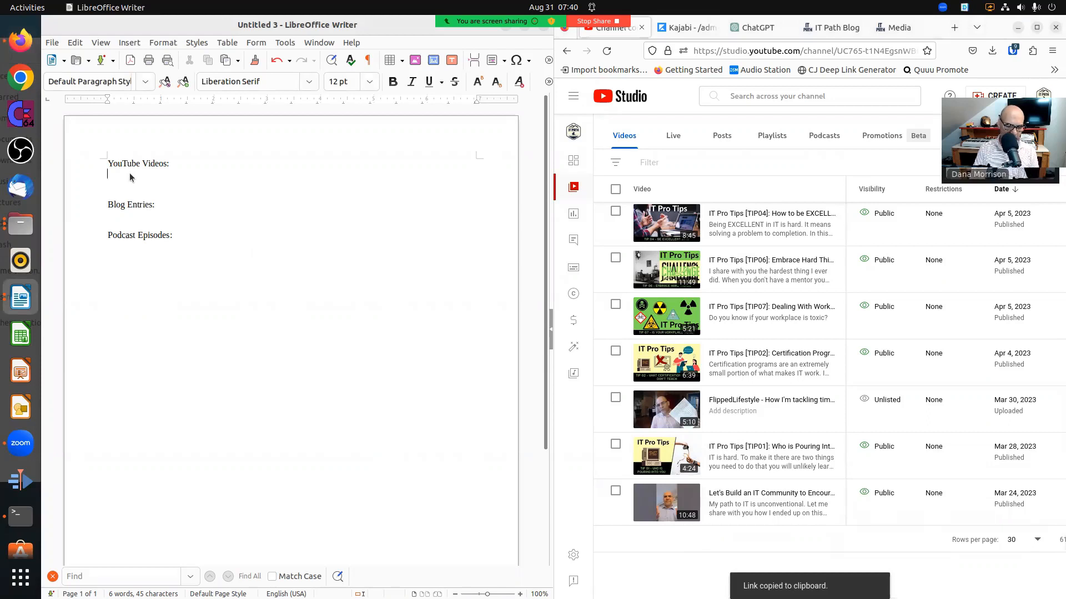
key("Return")
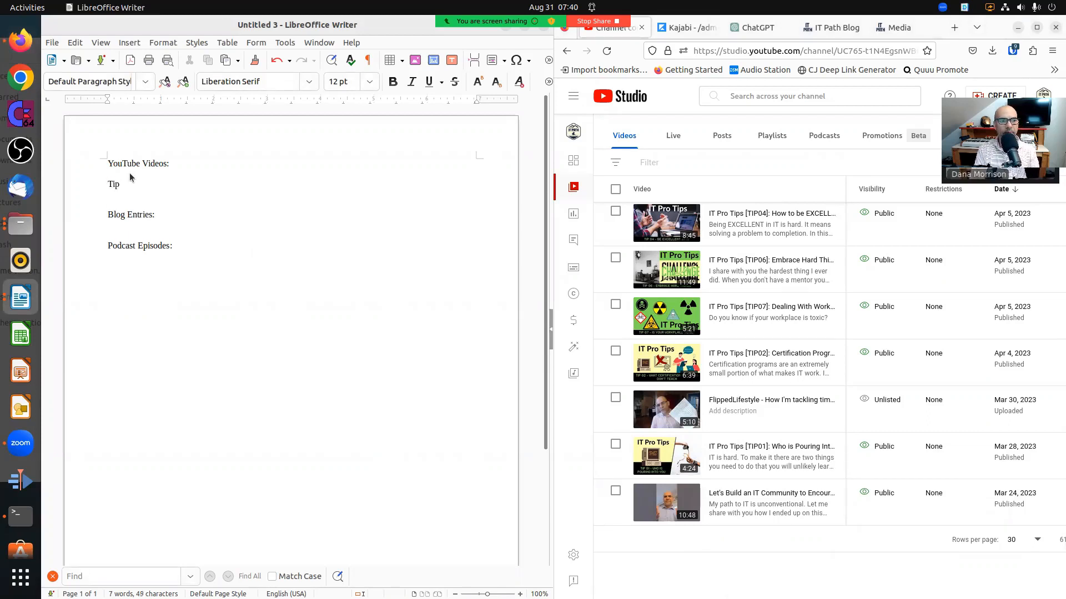
key("ctrl+v")
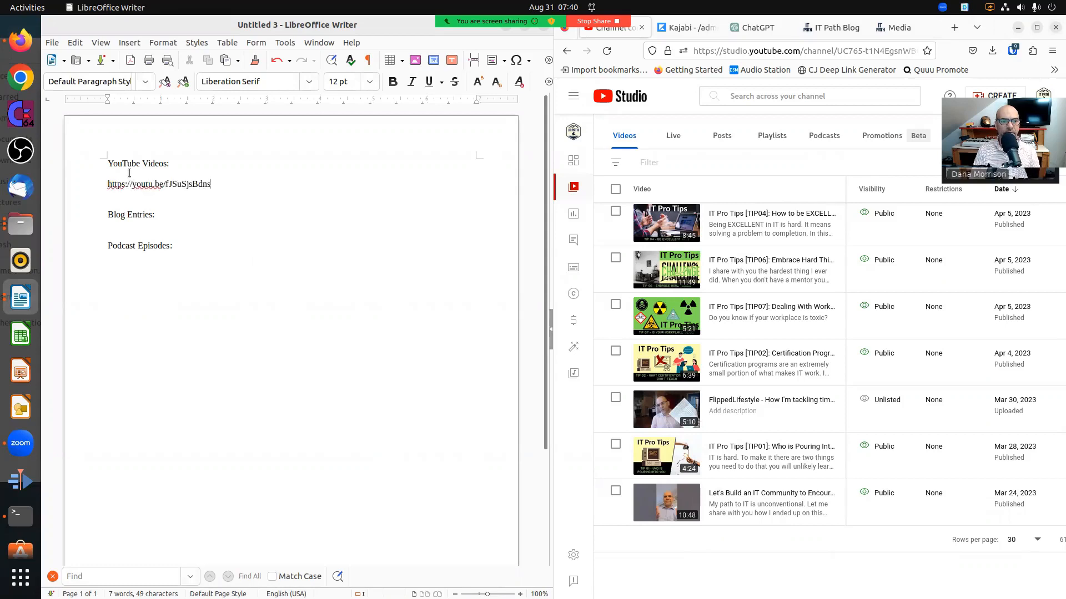
key("Return")
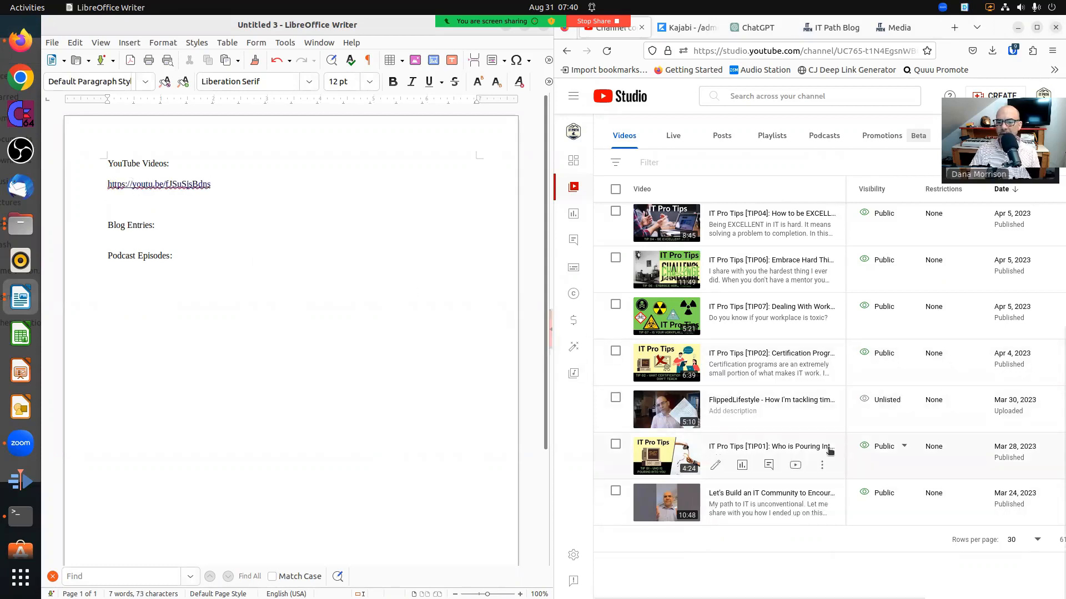
- Open the "IT Pro Tips [TIP01]" video from the list, then return to the end of the channel's video list
left_click(823, 471)
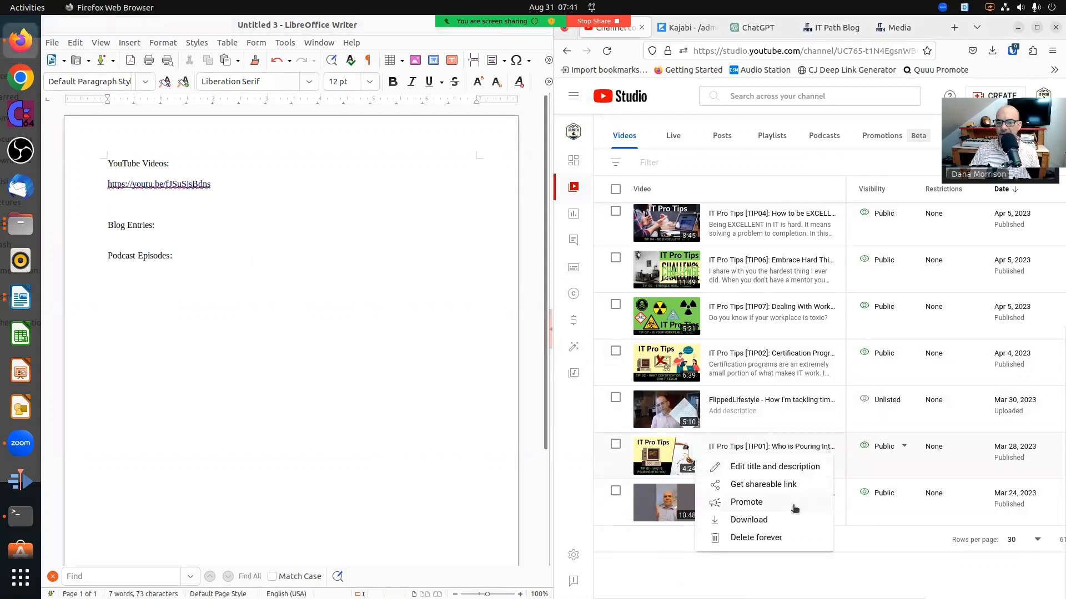
left_click(754, 448)
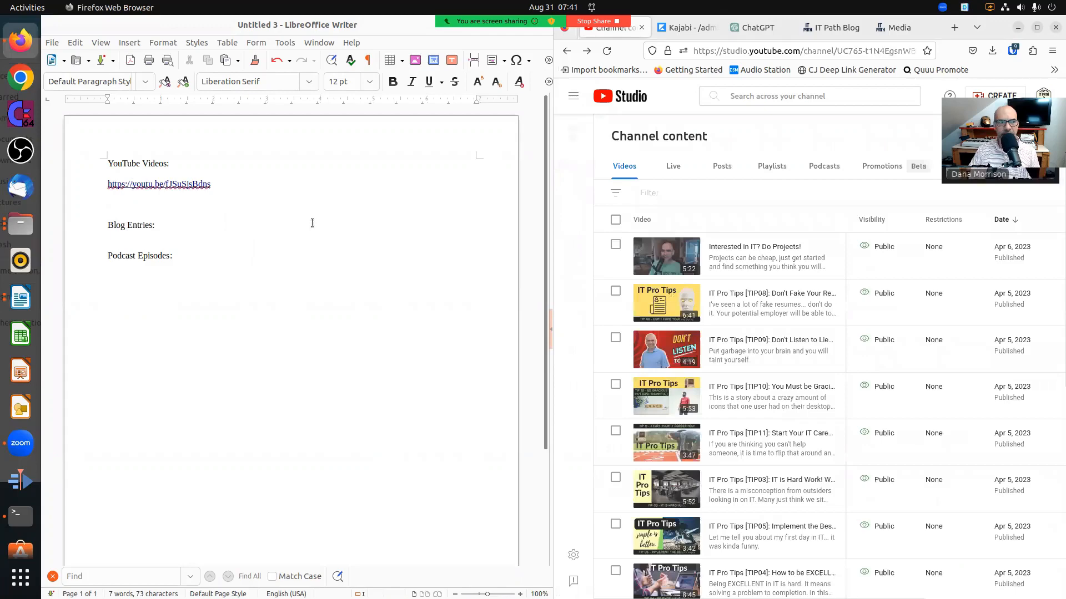
left_click(155, 173)
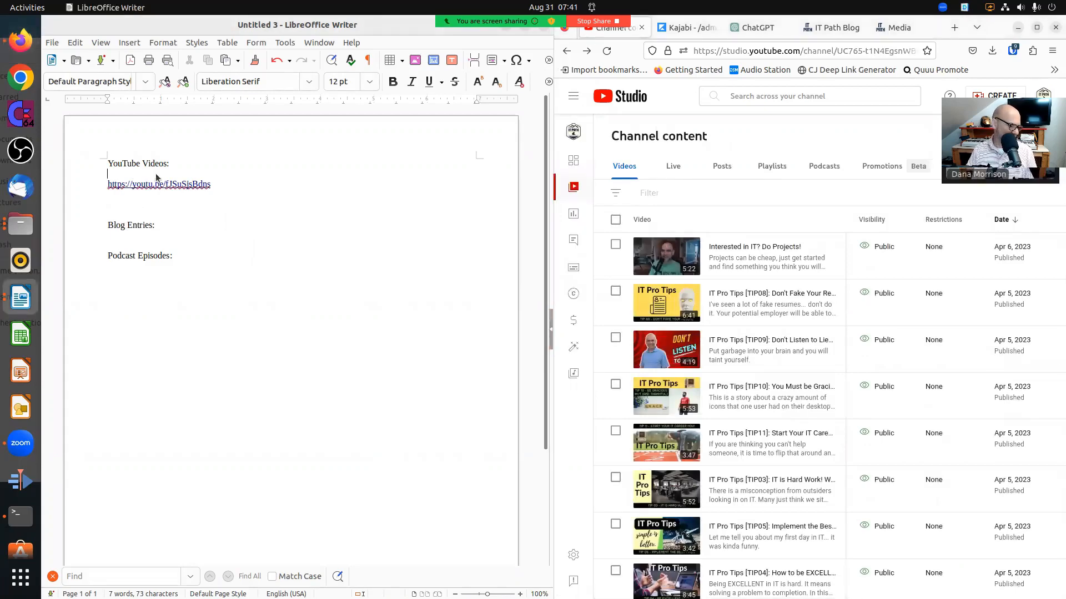
scroll(789, 399, "down", 7)
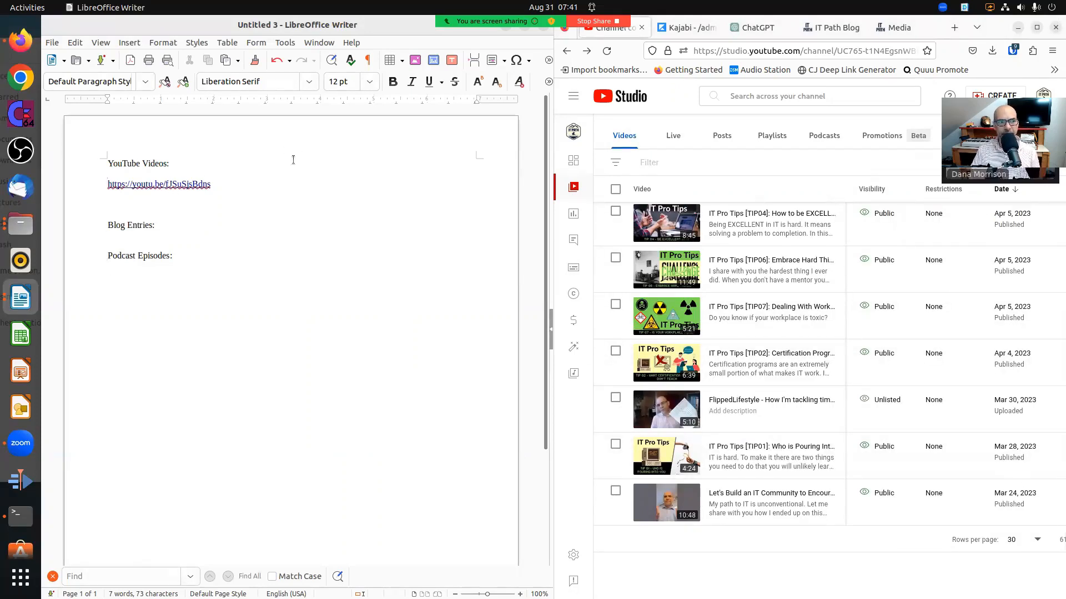
- Add the line "Content that I currently have" above the "YouTube Videos:" heading in the Writer document
key("Return")
key("Up")
type("C")
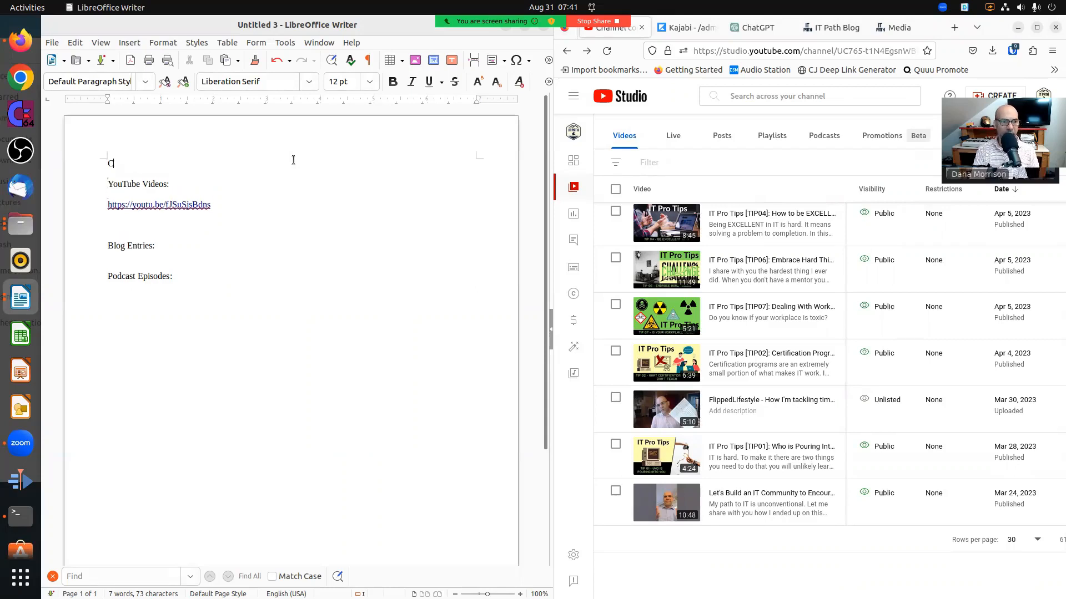
type("ontent that I current")
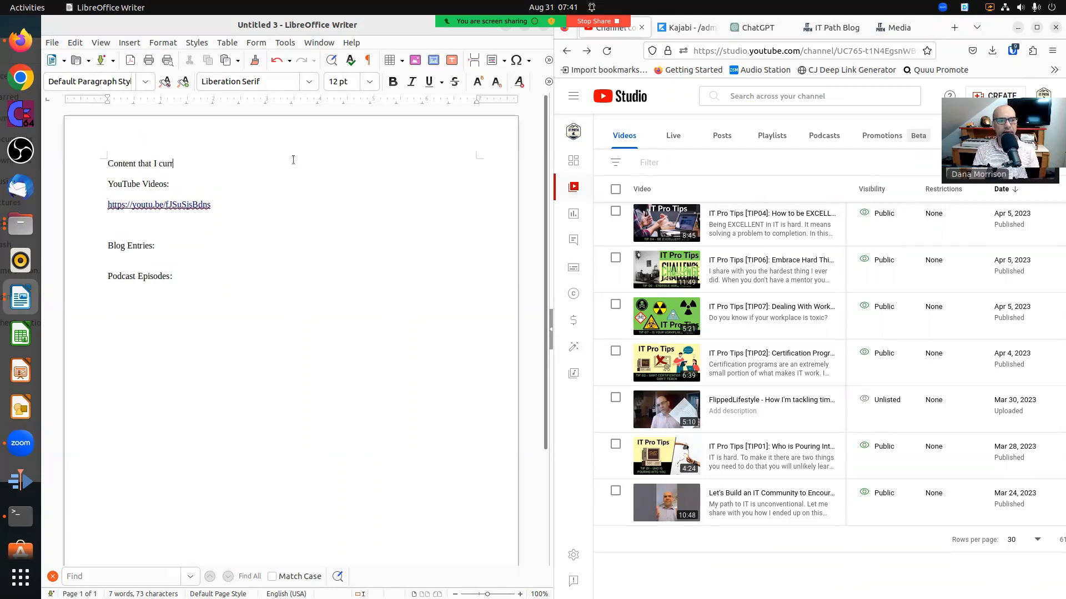
type("ly have")
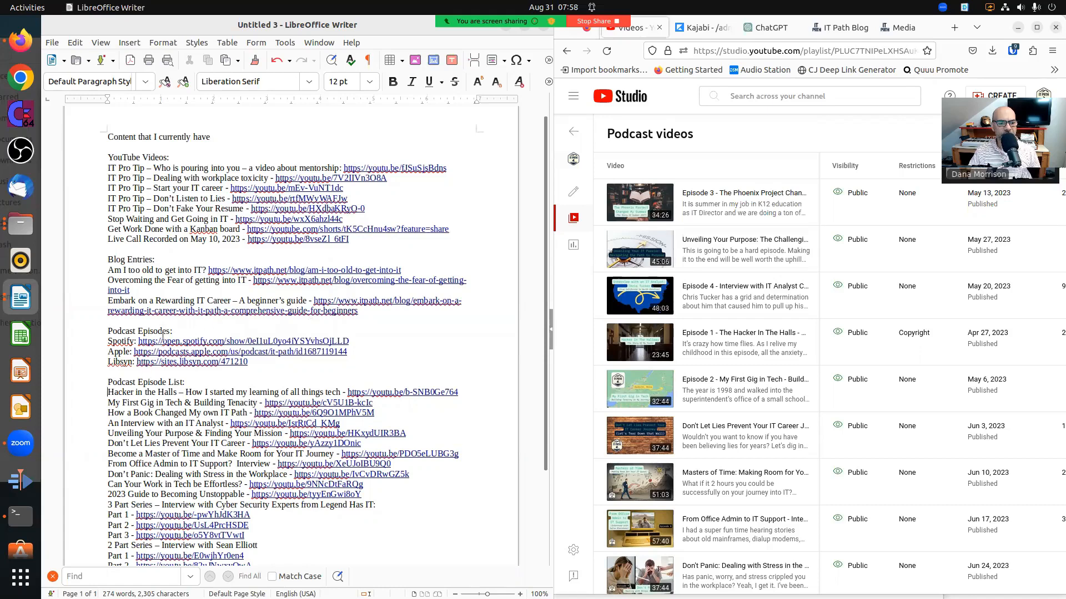
- Review the collected YouTube, blog and podcast links in the document, including the Spotify, Apple and Libsyn entries and the episode list
scroll(288, 383, "down", 2)
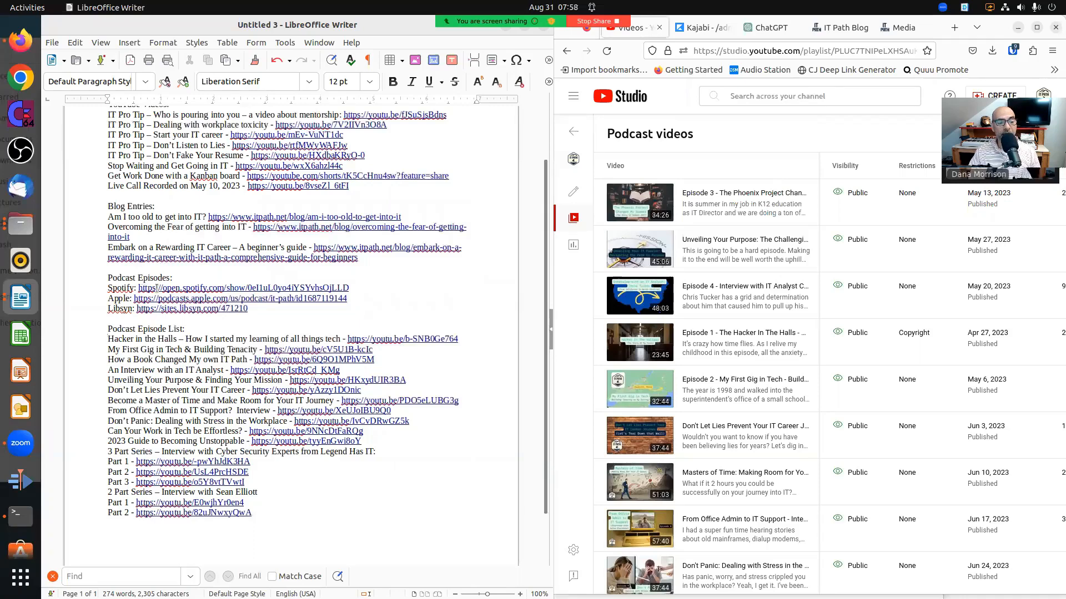
left_click_drag(248, 308, 94, 282)
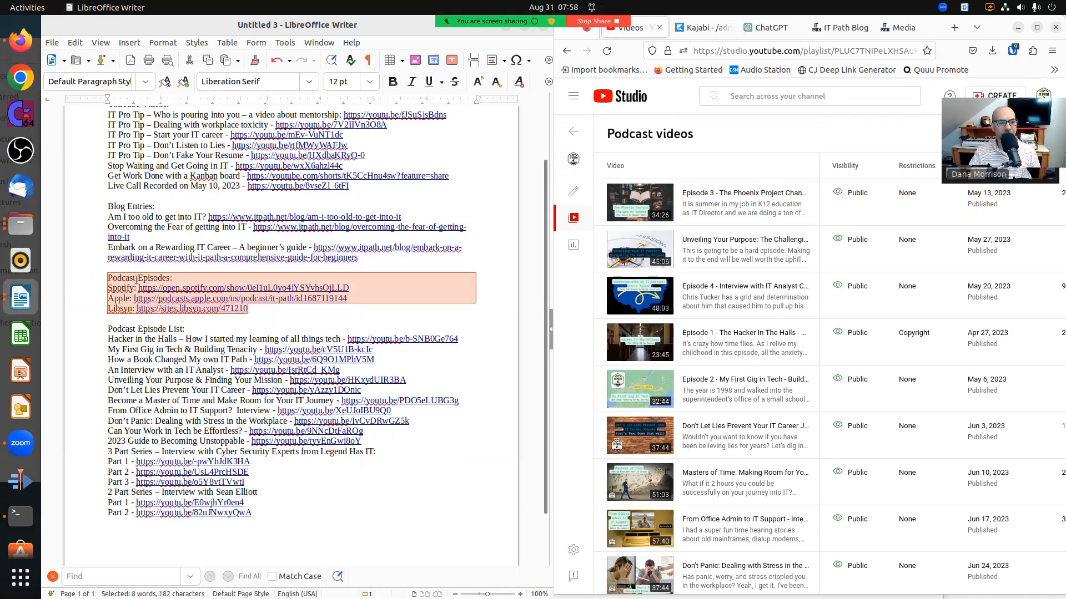
left_click(154, 277)
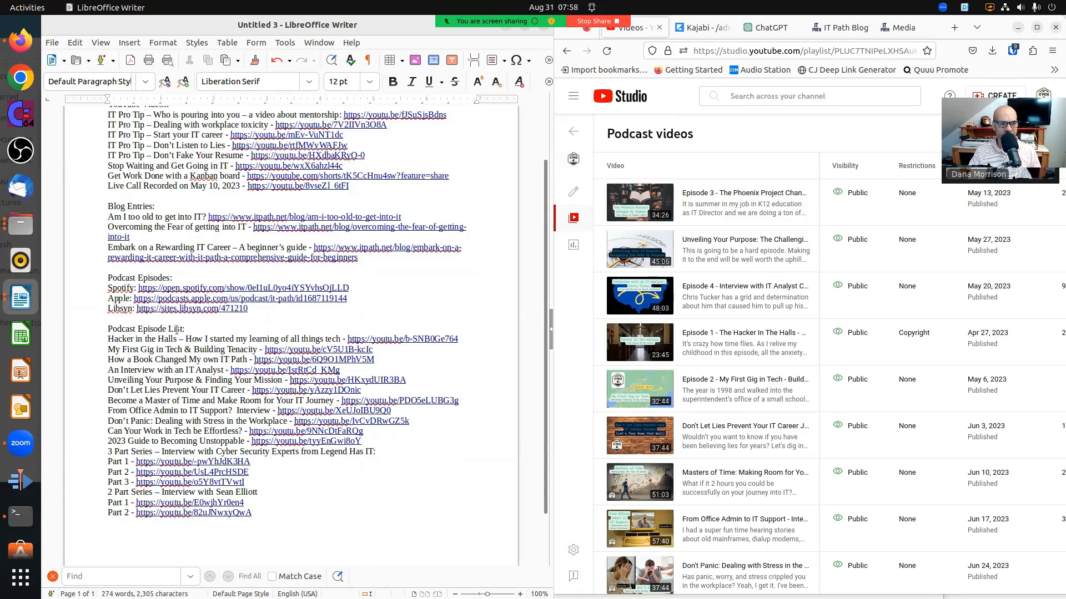
scroll(176, 333, "up", 3)
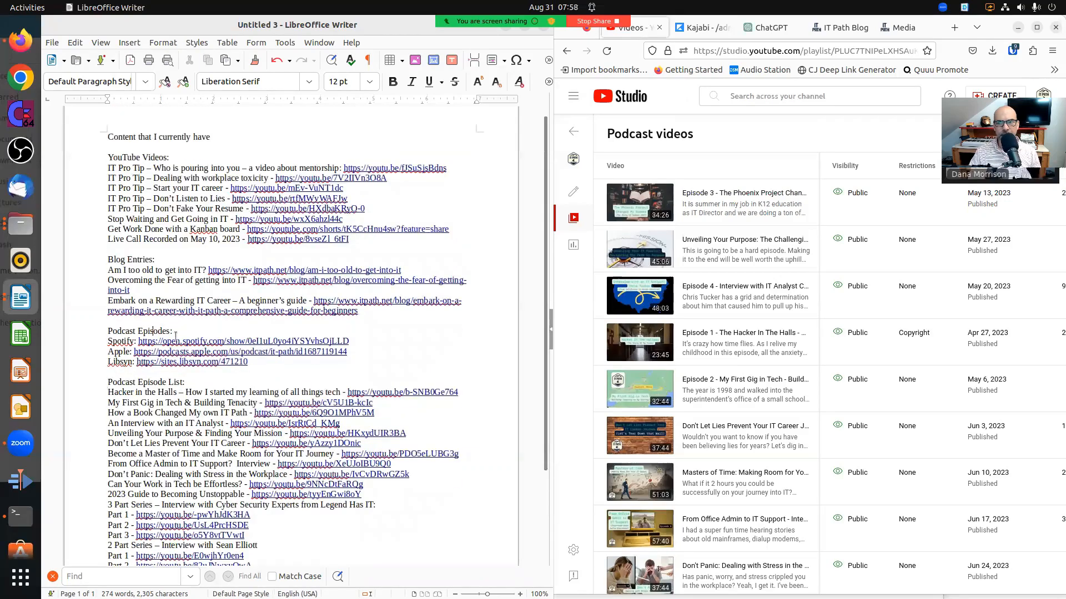
scroll(175, 335, "down", 3)
scroll(176, 335, "up", 5)
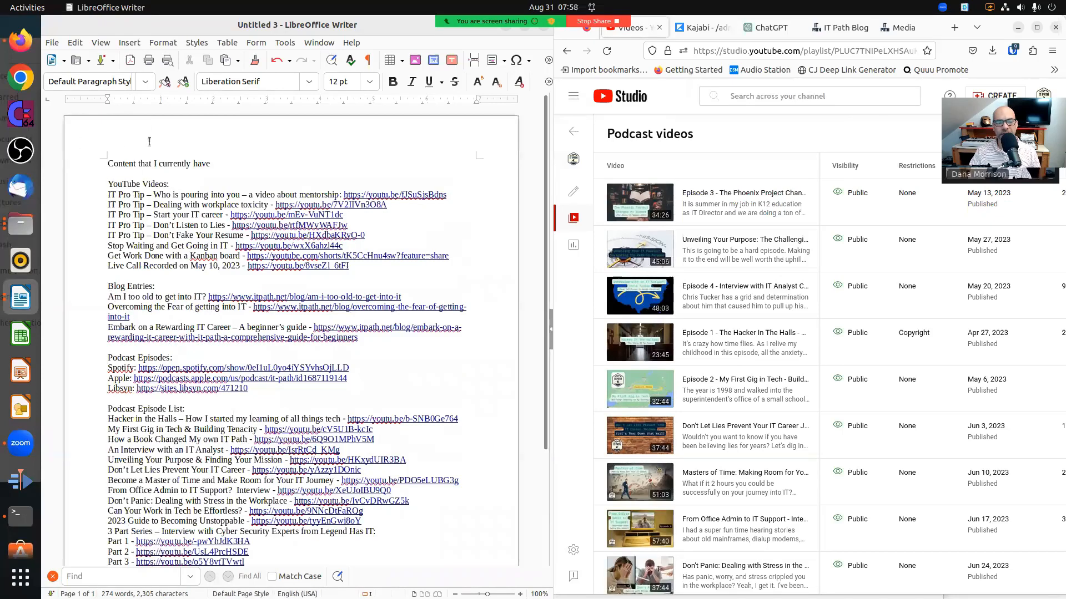
- End the "Content that I currently have" line with a colon and insert two blank lines above it
left_click(223, 162)
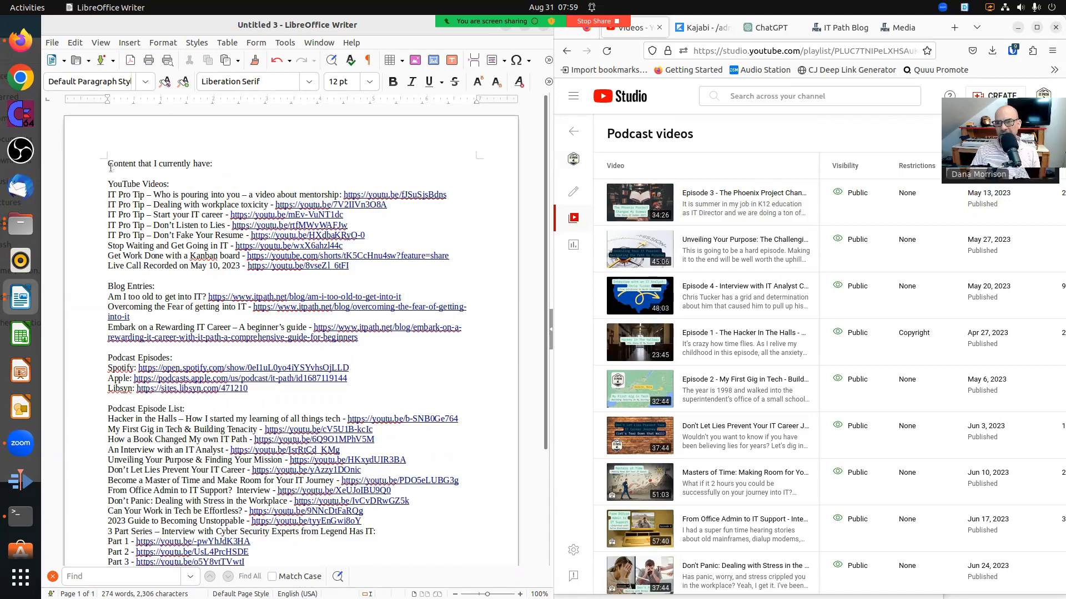
key("Return")
key("Return")
key("Up")
key("Up")
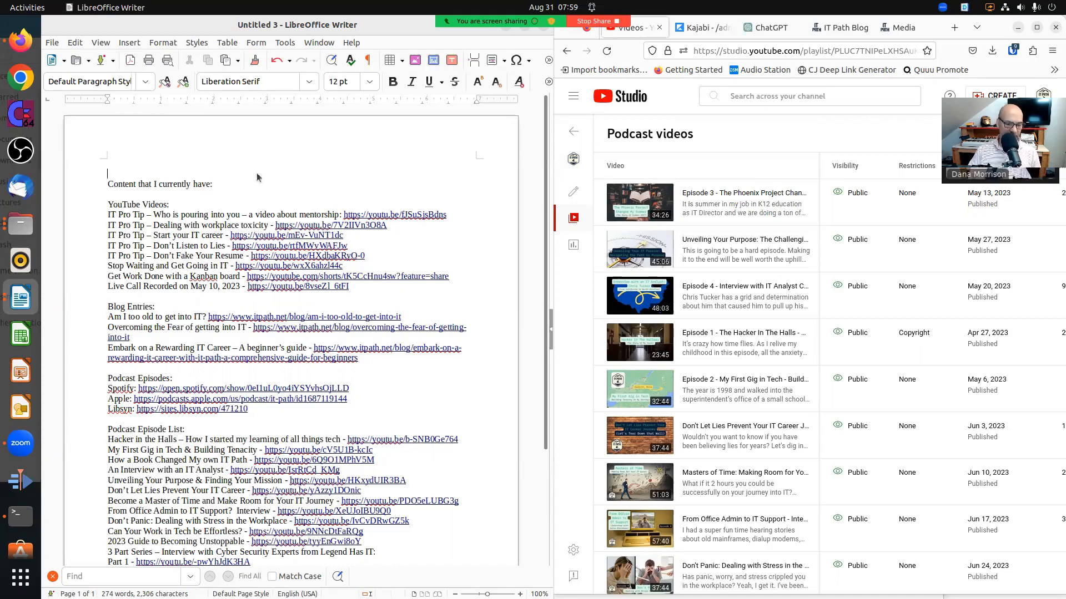
- Save the document as "Content for Building Campaigns" in ODF Text format in the "5 Pieces of Content" folder
key("ctrl+s")
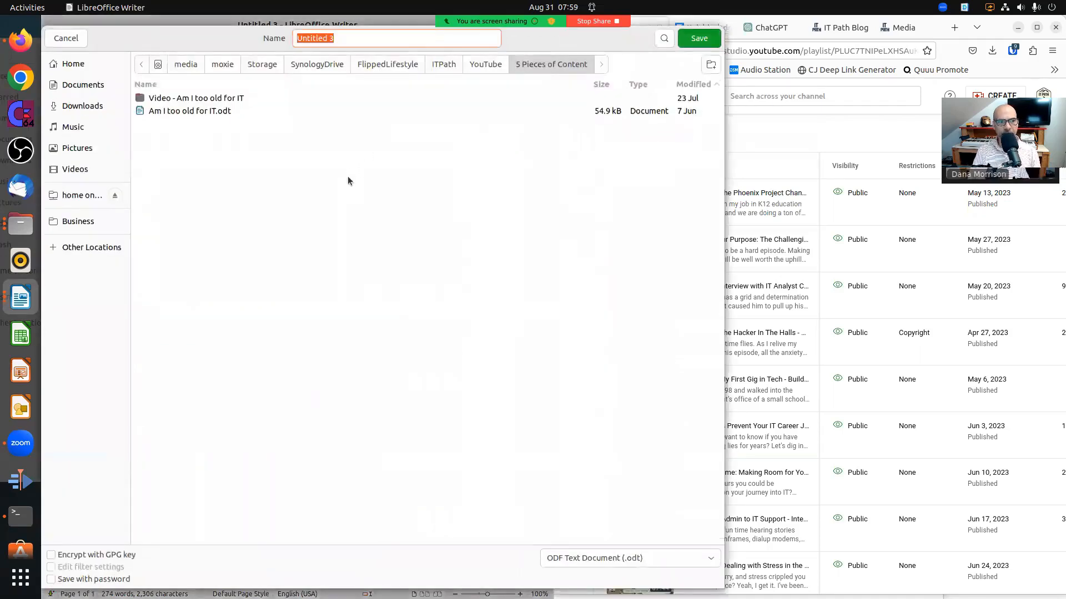
type("Content f")
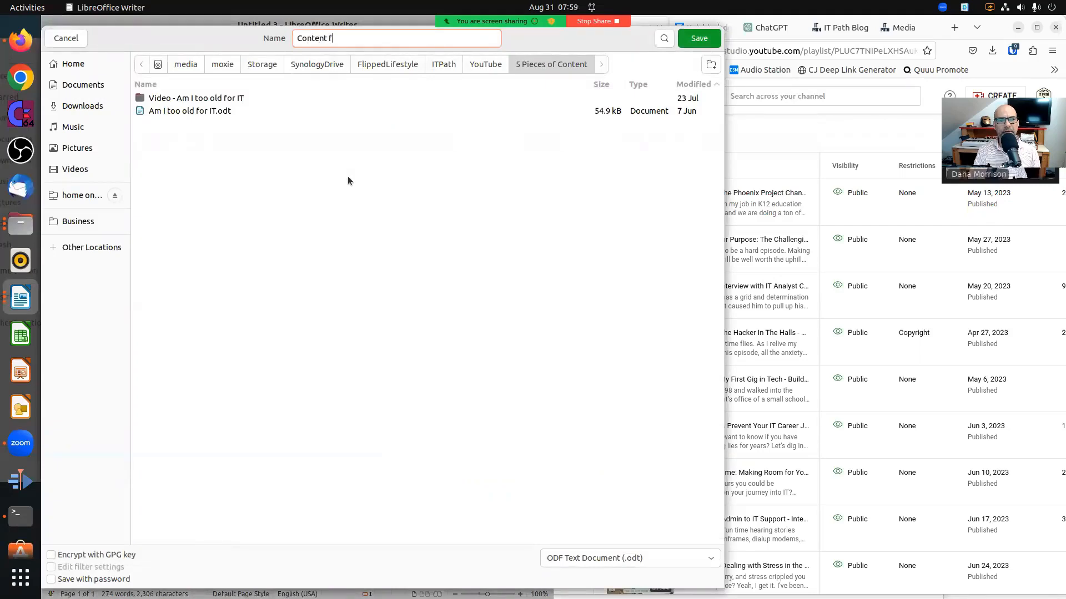
type("or Build")
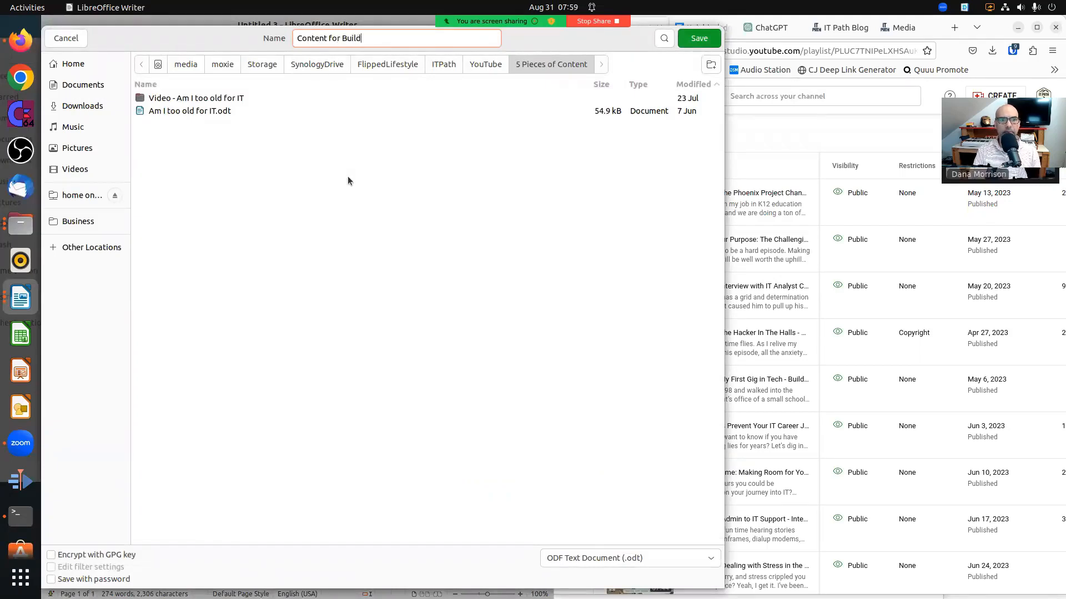
type("ing Campaigns")
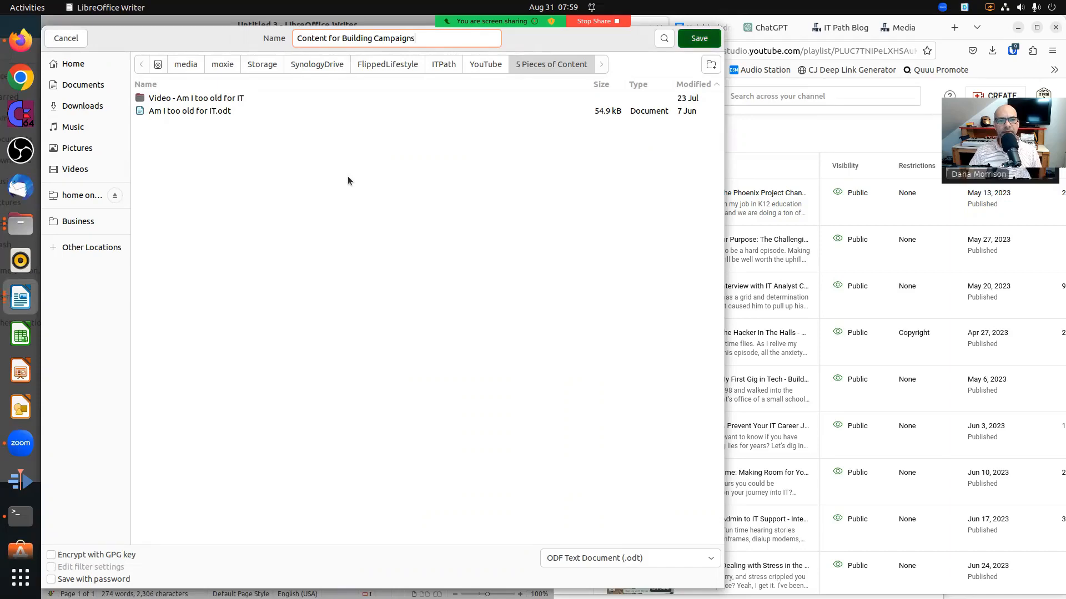
key("Return")
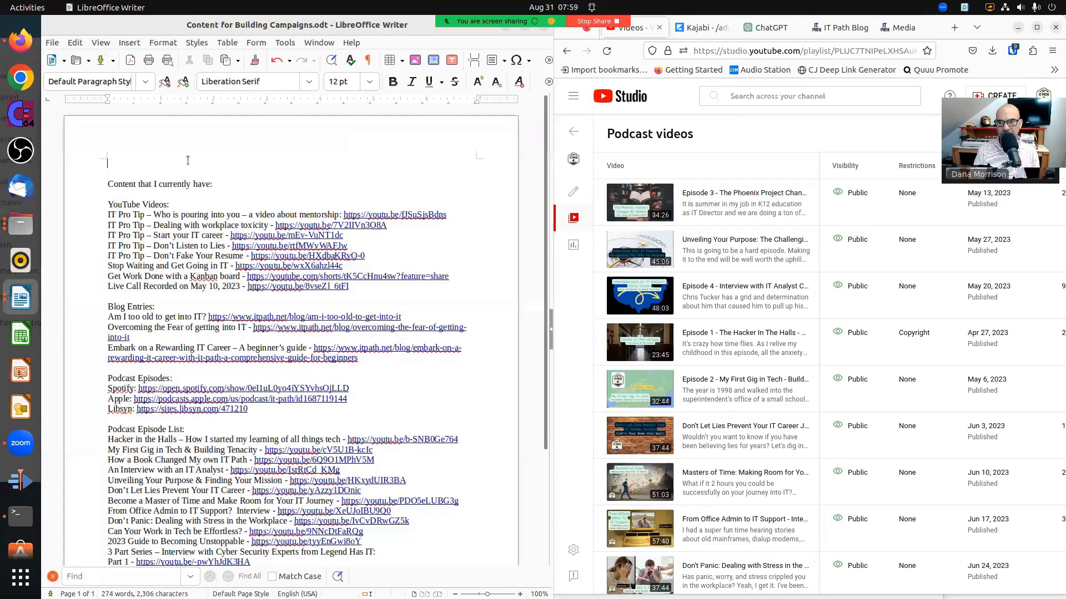
- Start the prompt on the blank first line with "Draft 20 email with short stories (2-3 paragraphs). In"
type("Draw")
key("BackSpace")
type("ft")
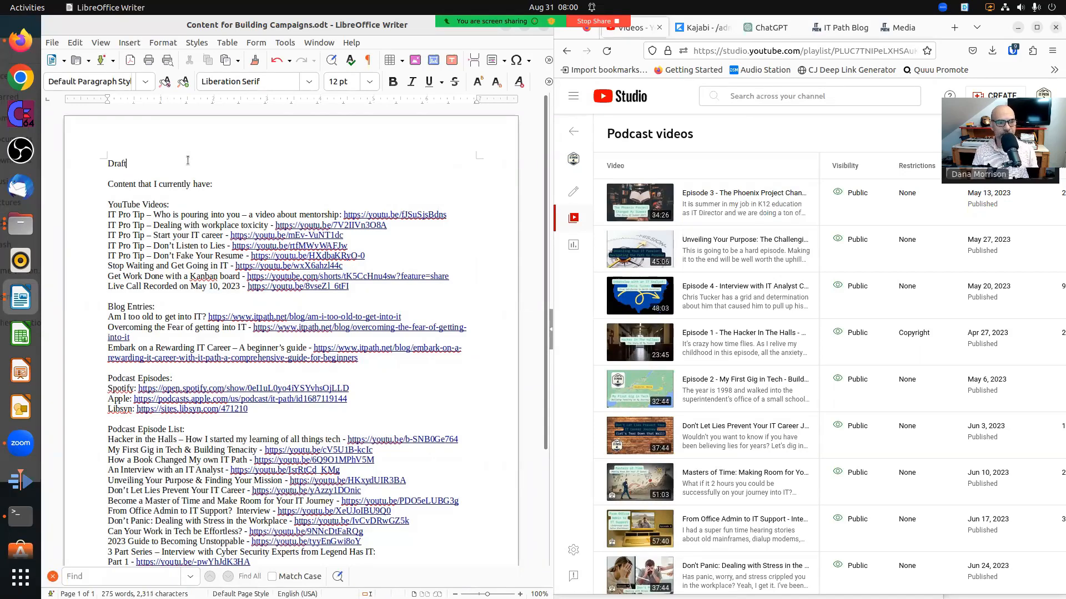
type(" 2")
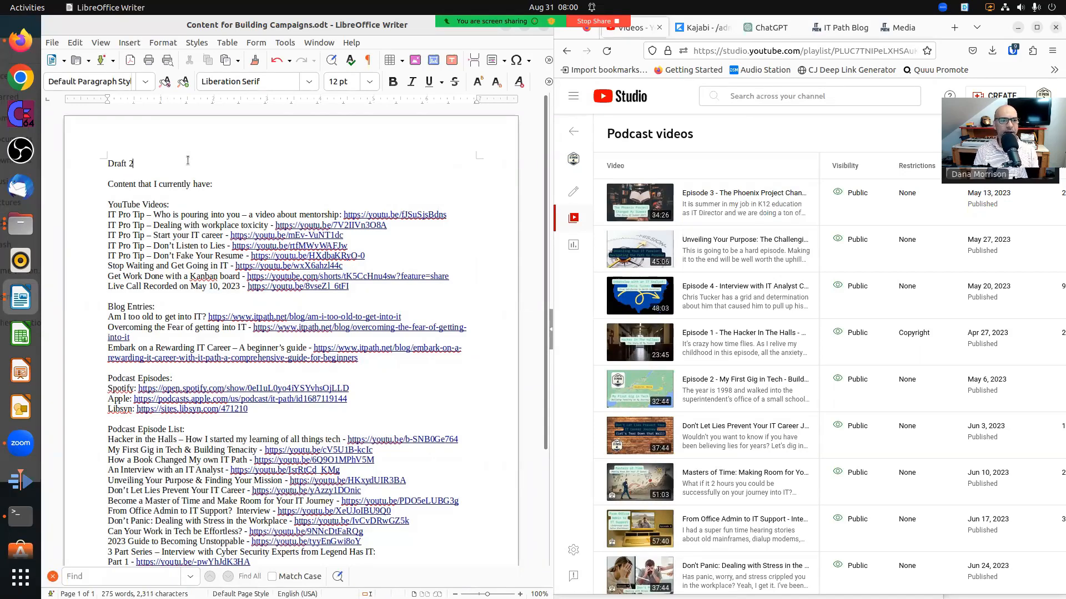
type("0 emails")
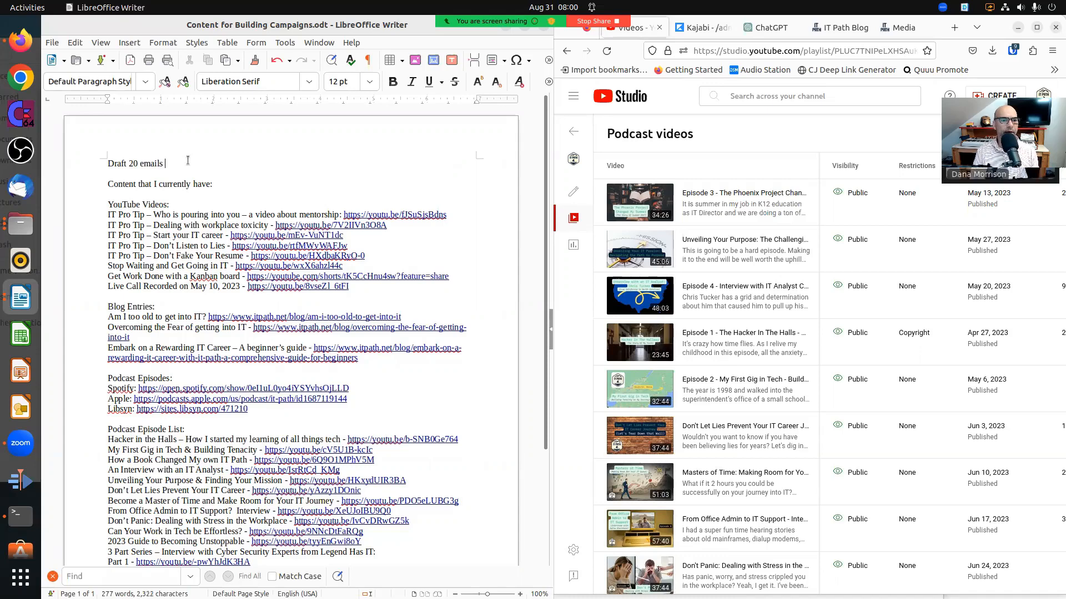
key("BackSpace")
key("BackSpace")
key("BackSpace")
key("BackSpace")
key("BackSpace")
key("BackSpace")
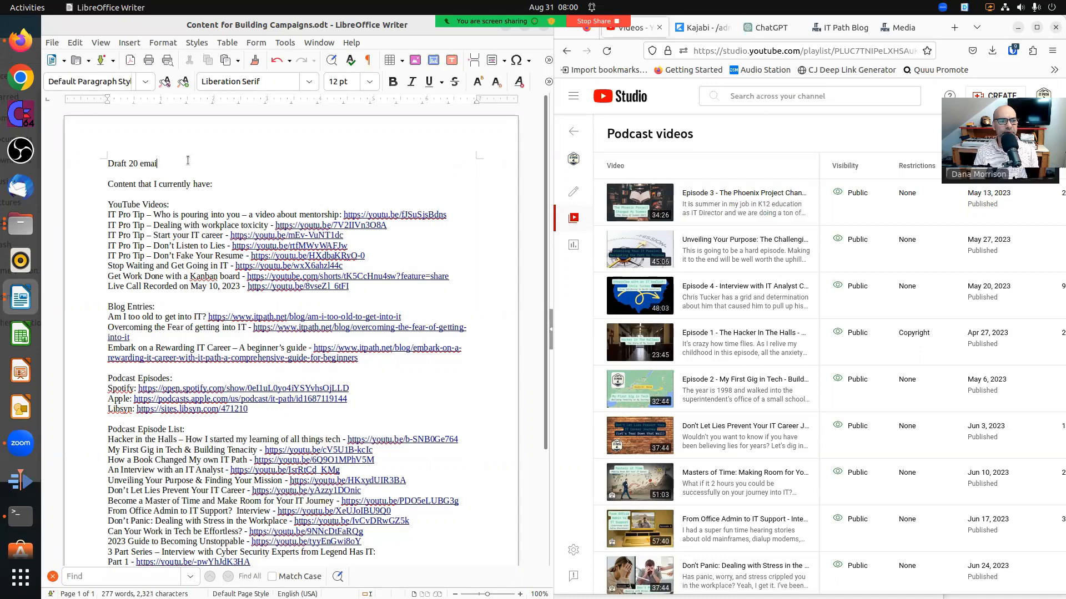
type("email with short ")
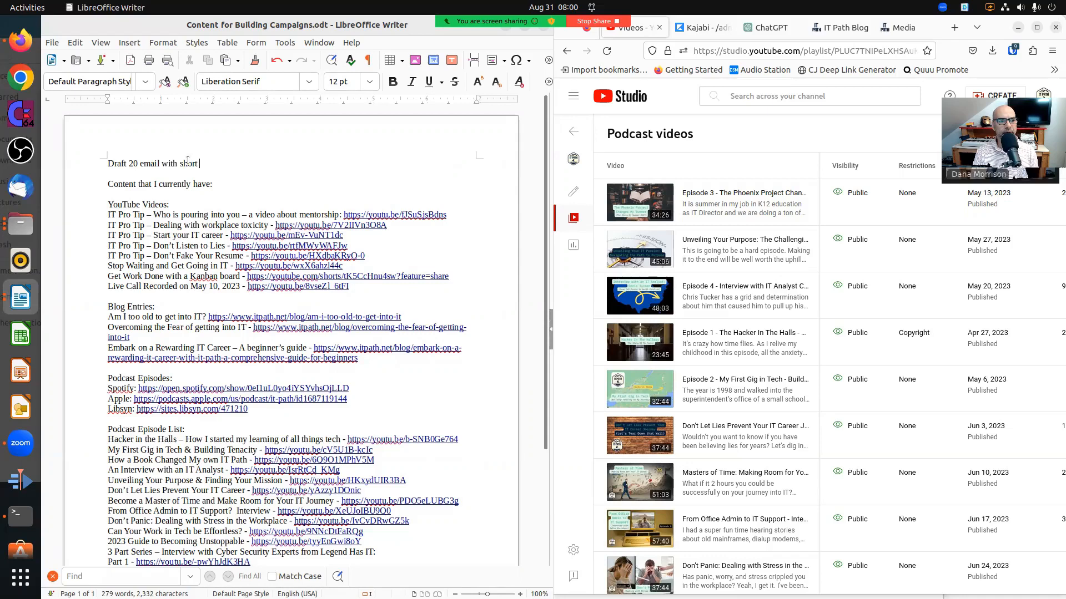
type("stories (2 ")
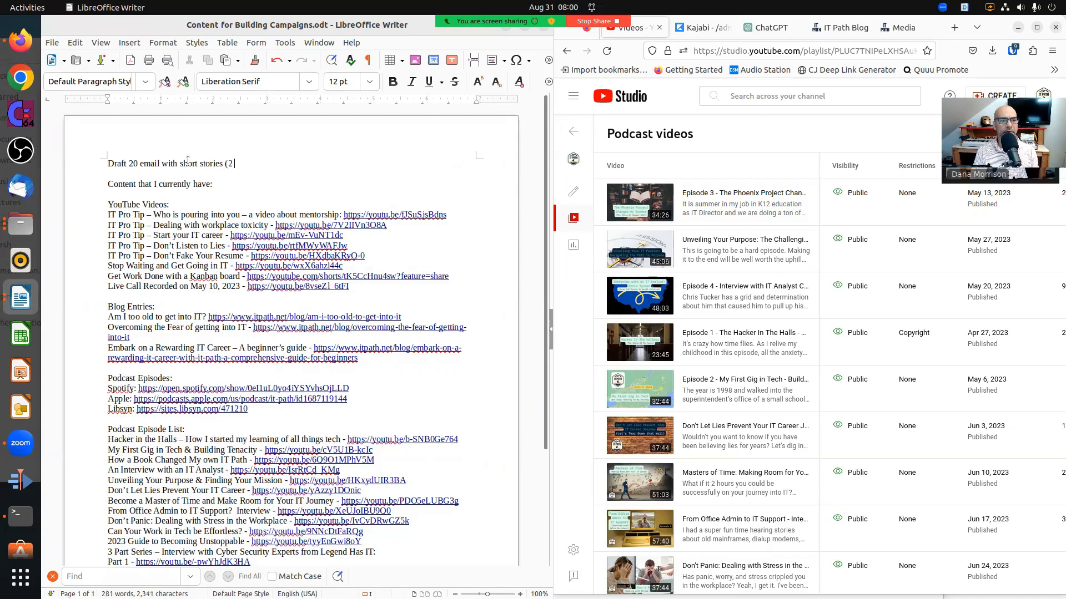
type("-3 paragraphs).  In")
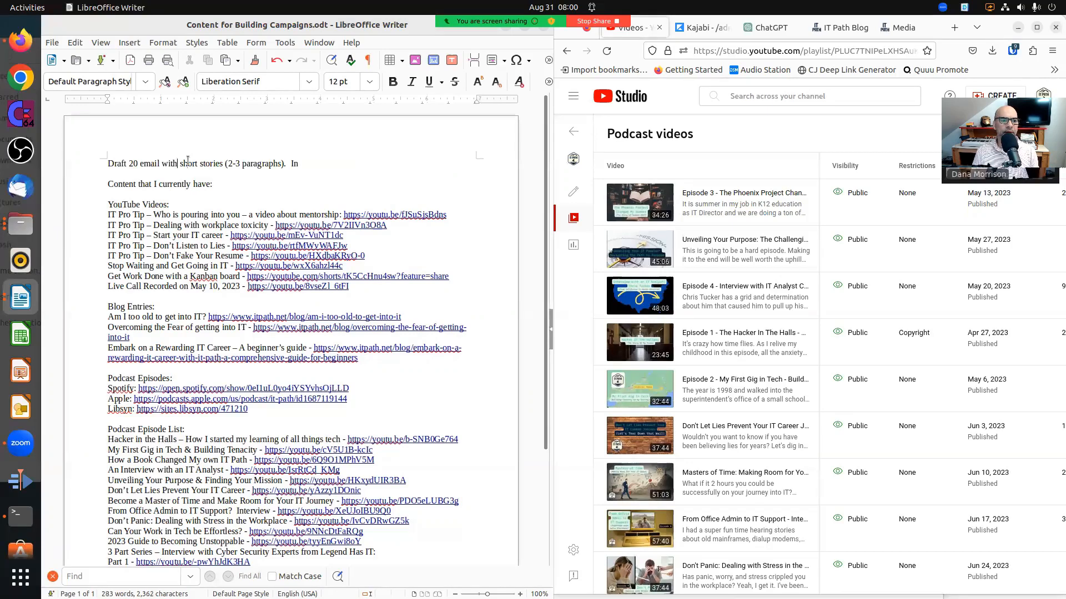
- Insert "for an IT business that helps people get started with their technology careers." right after "Draft 20 email" in the prompt
type("for an ")
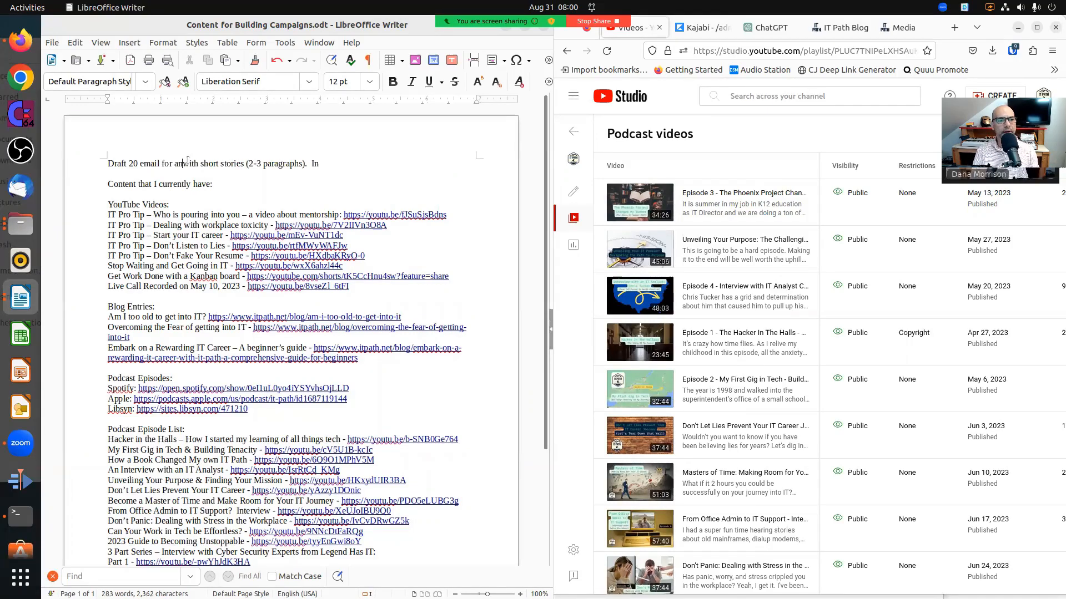
type("IT business that he")
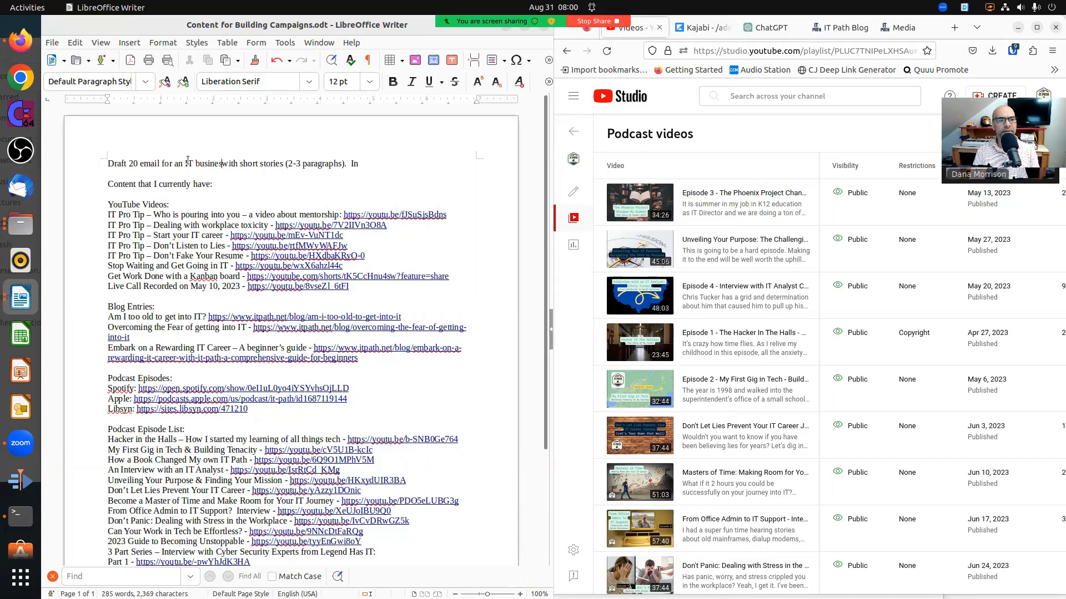
type("lps b")
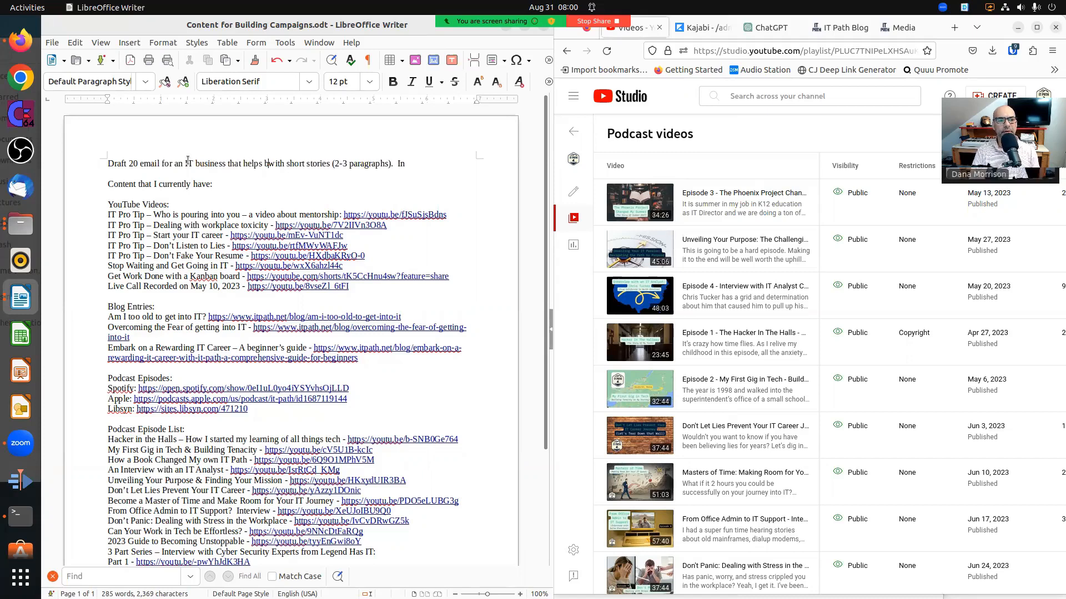
type("eople get start")
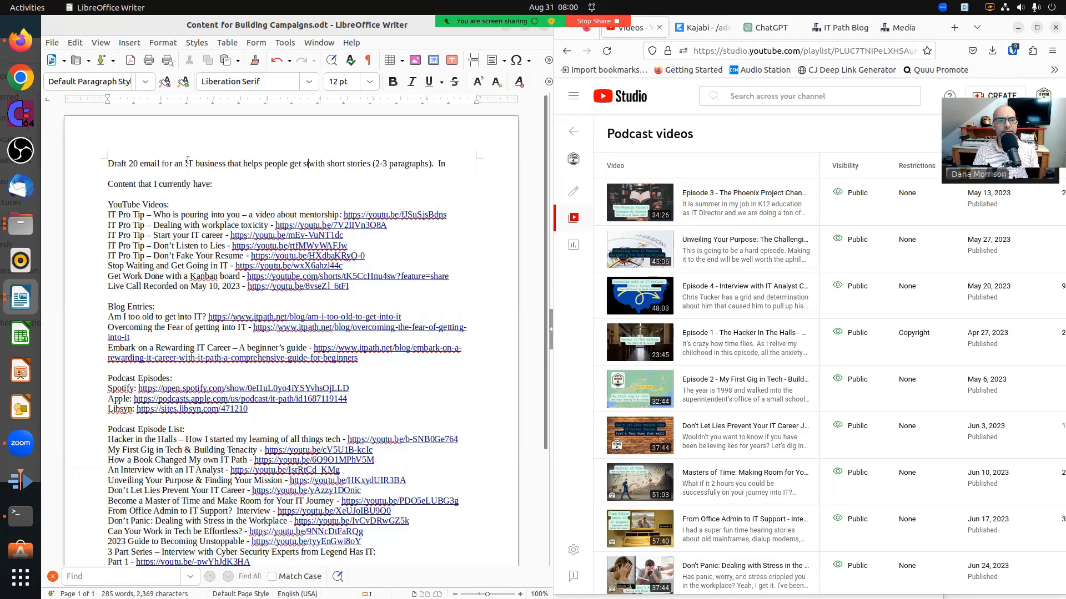
type("ed with their ")
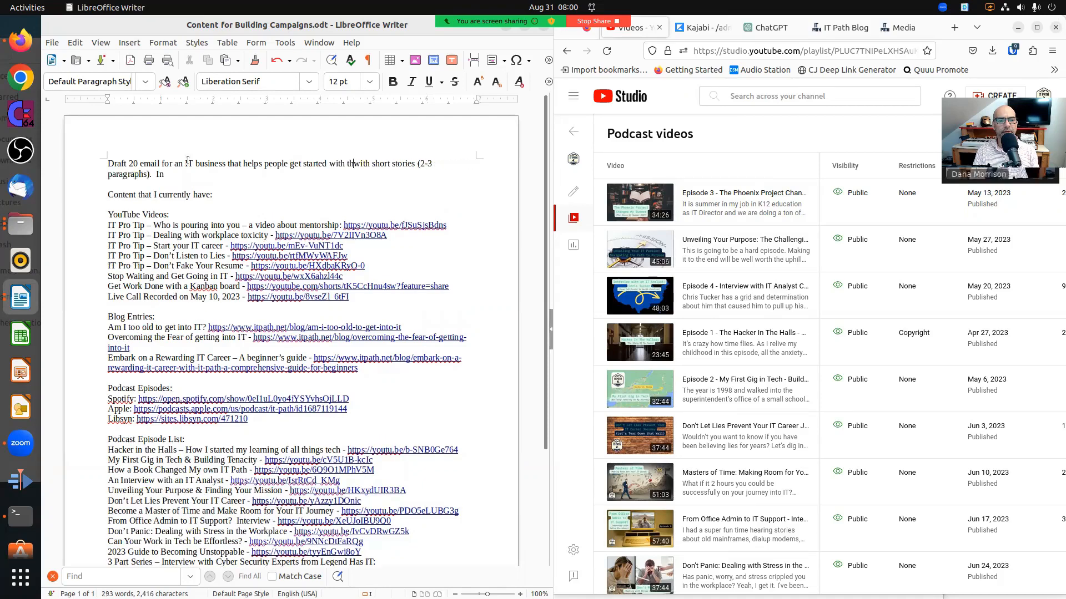
type("technology c")
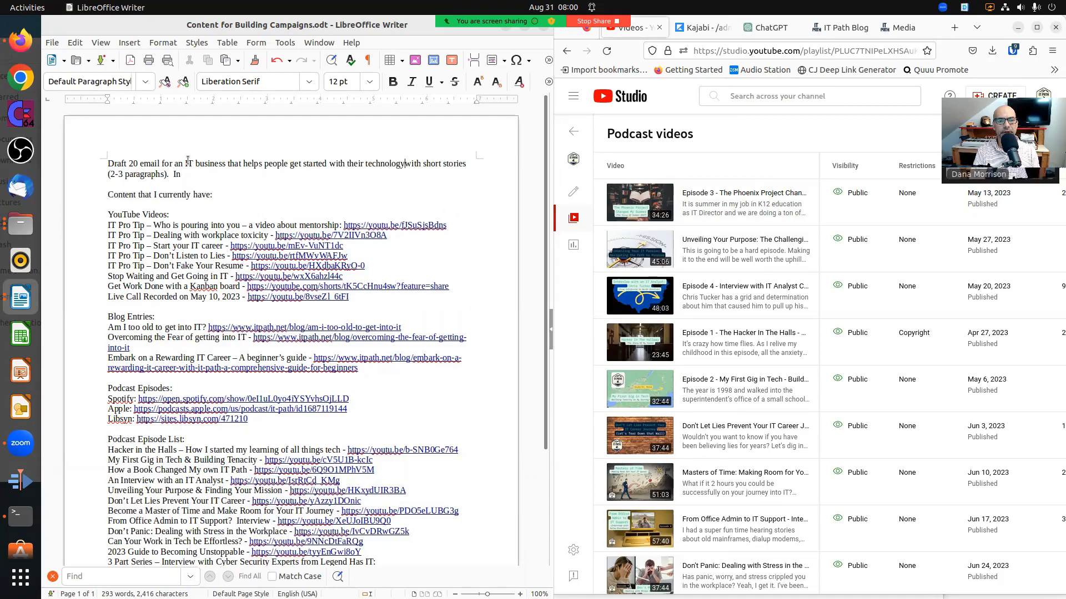
type("areers.")
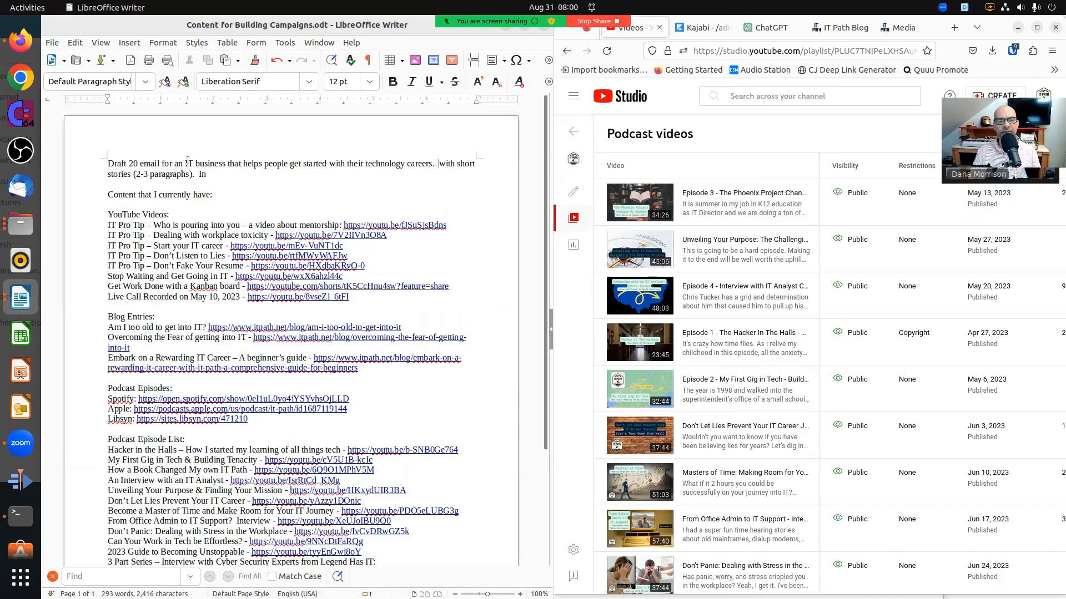
- Replace the leftover "with short stories (2-3 paragraphs). In" with the start of a second sentence, "Each email"
key("shift+Down")
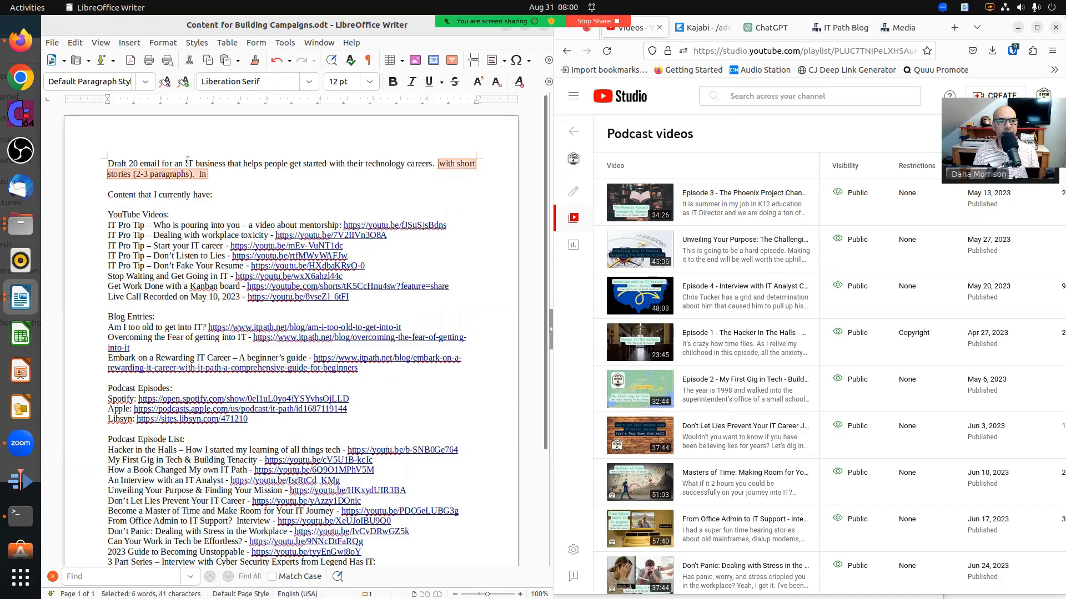
key("End")
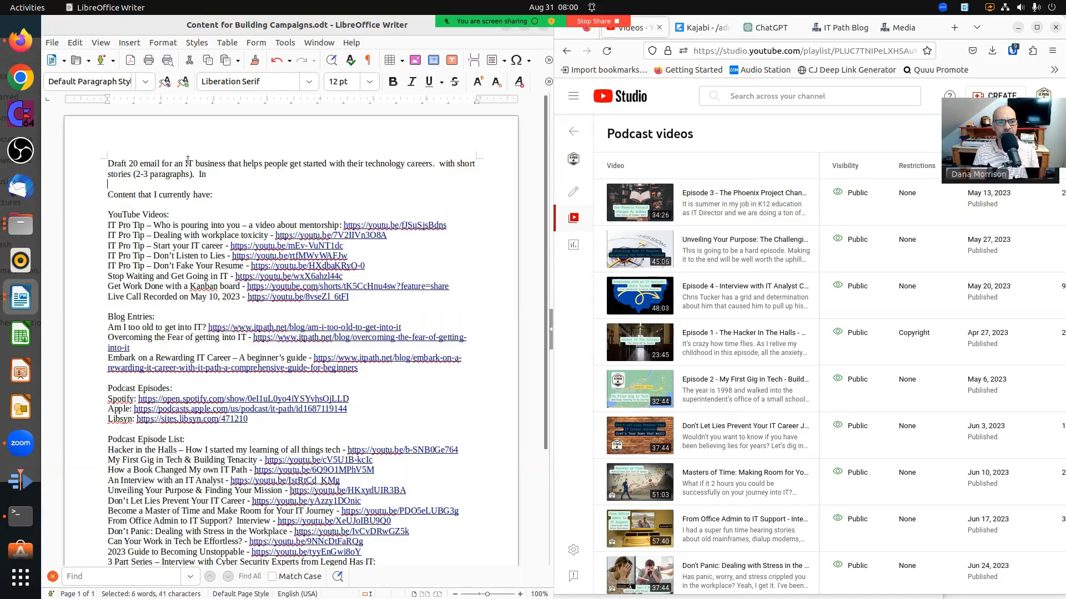
key("BackSpace")
key("BackSpace")
key("BackSpace")
key("BackSpace")
key("BackSpace")
key("BackSpace")
key("BackSpace")
key("BackSpace")
key("BackSpace")
key("BackSpace")
key("BackSpace")
key("BackSpace")
key("BackSpace")
key("BackSpace")
key("BackSpace")
key("BackSpace")
key("BackSpace")
key("BackSpace")
key("BackSpace")
key("BackSpace")
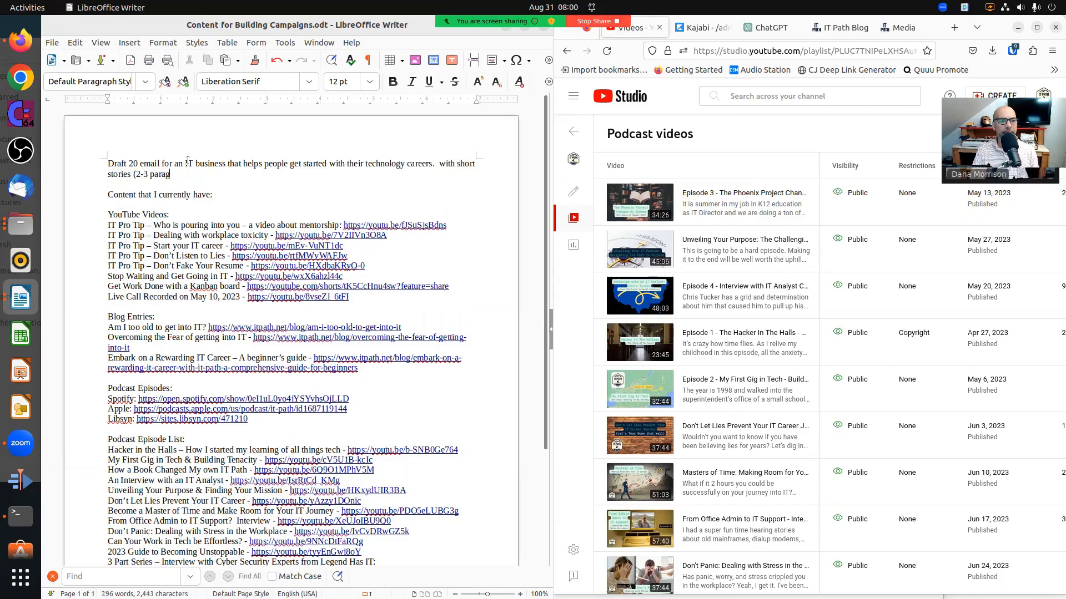
key("BackSpace")
key("BackSpace")
key("BackSpace")
key("BackSpace")
key("BackSpace")
key("BackSpace")
key("BackSpace")
key("BackSpace")
key("BackSpace")
key("BackSpace")
key("BackSpace")
key("BackSpace")
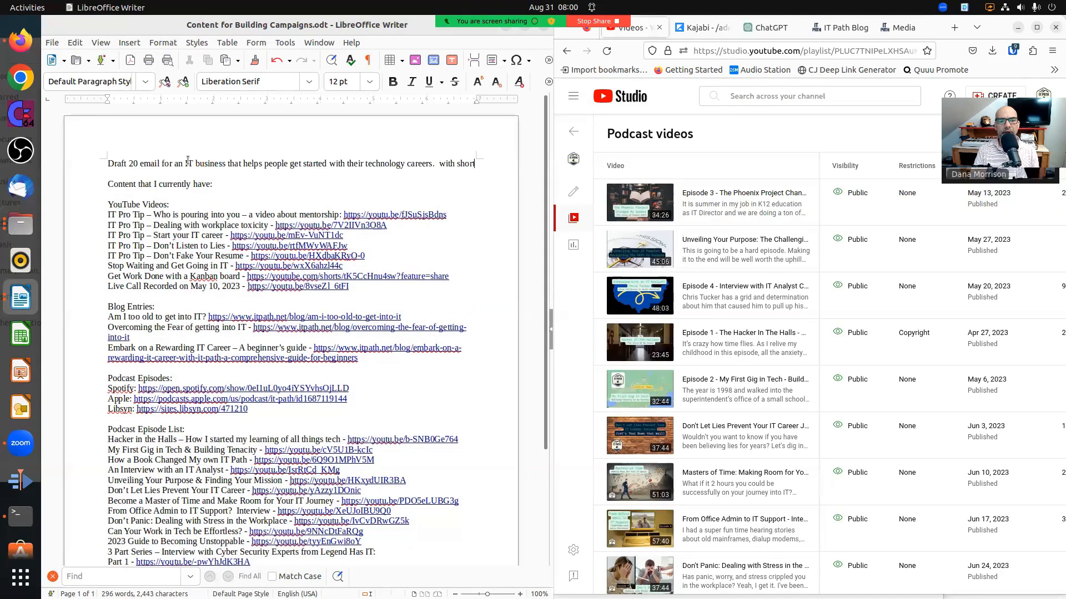
key("BackSpace")
key("BackSpace")
type("Each email ma")
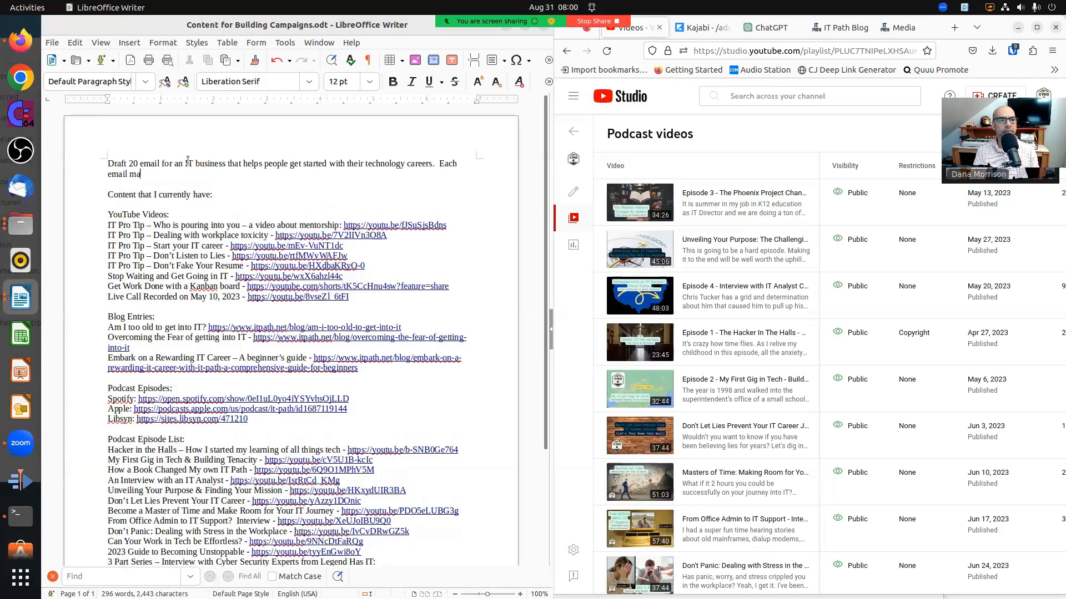
type("y or may not in")
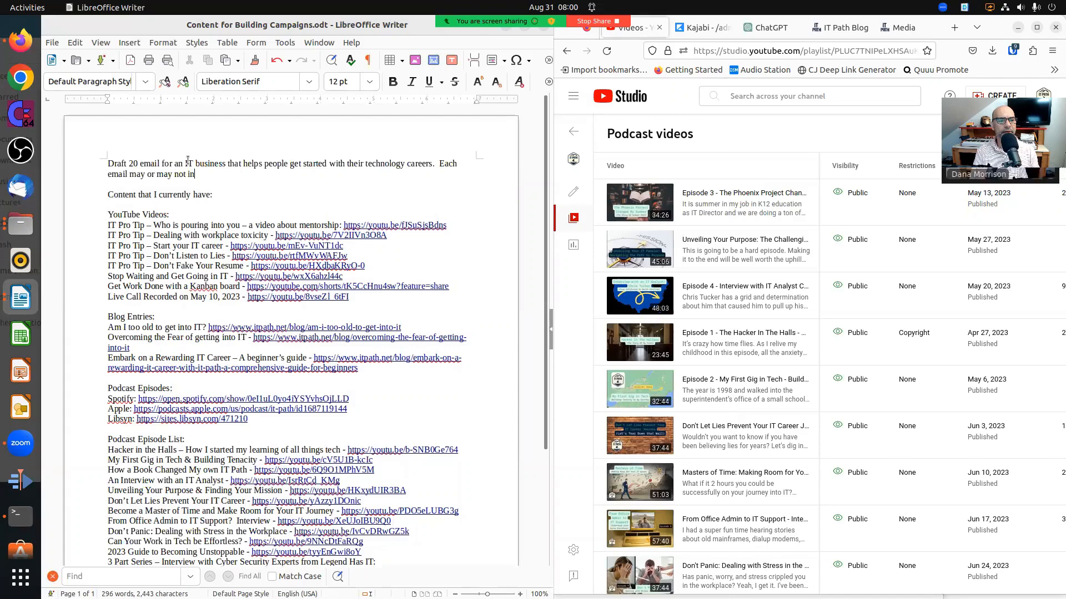
type("clude a short story")
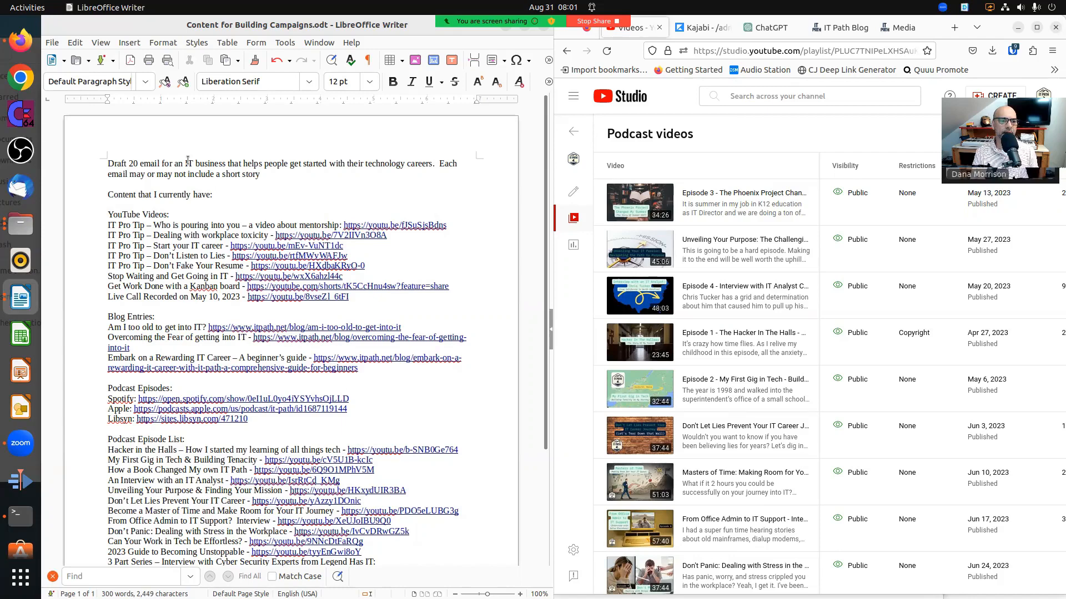
key("BackSpace")
key("BackSpace")
key("BackSpace")
key("BackSpace")
key("BackSpace")
key("BackSpace")
key("BackSpace")
key("BackSpace")
key("BackSpace")
key("BackSpace")
key("BackSpace")
key("BackSpace")
key("BackSpace")
key("BackSpace")
key("BackSpace")
key("BackSpace")
key("BackSpace")
key("BackSpace")
key("BackSpace")
key("BackSpace")
key("BackSpace")
key("BackSpace")
key("BackSpace")
- Complete the "Each email" sentence with "must address a challenge that people have when getting started on their IT careers."
type("must address a challenge that people have when ")
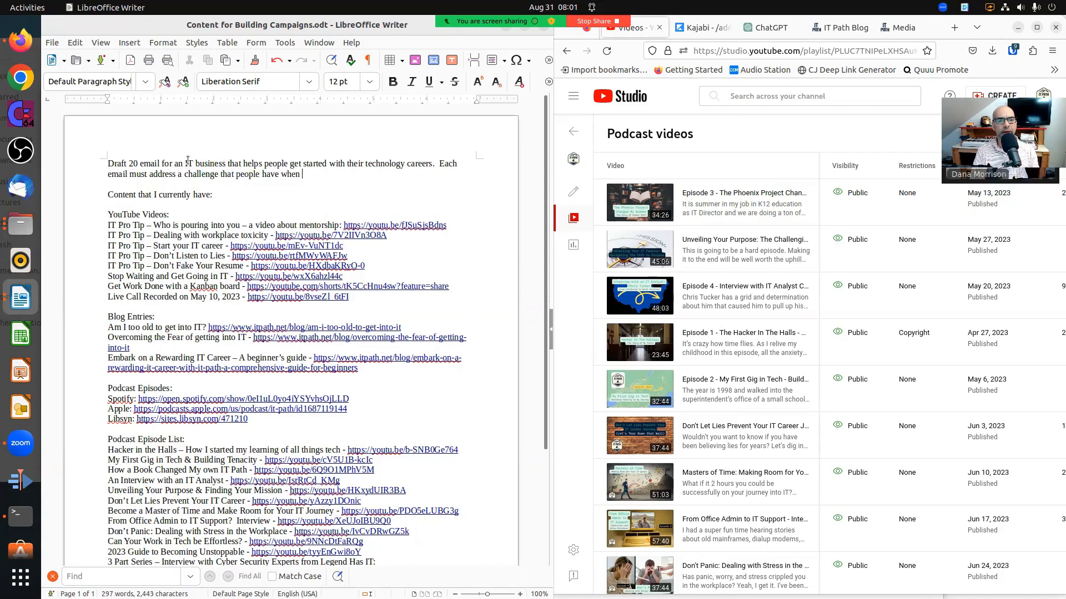
type("getting started on their IT careers.  The")
key("BackSpace")
key("BackSpace")
key("BackSpace")
key("BackSpace")
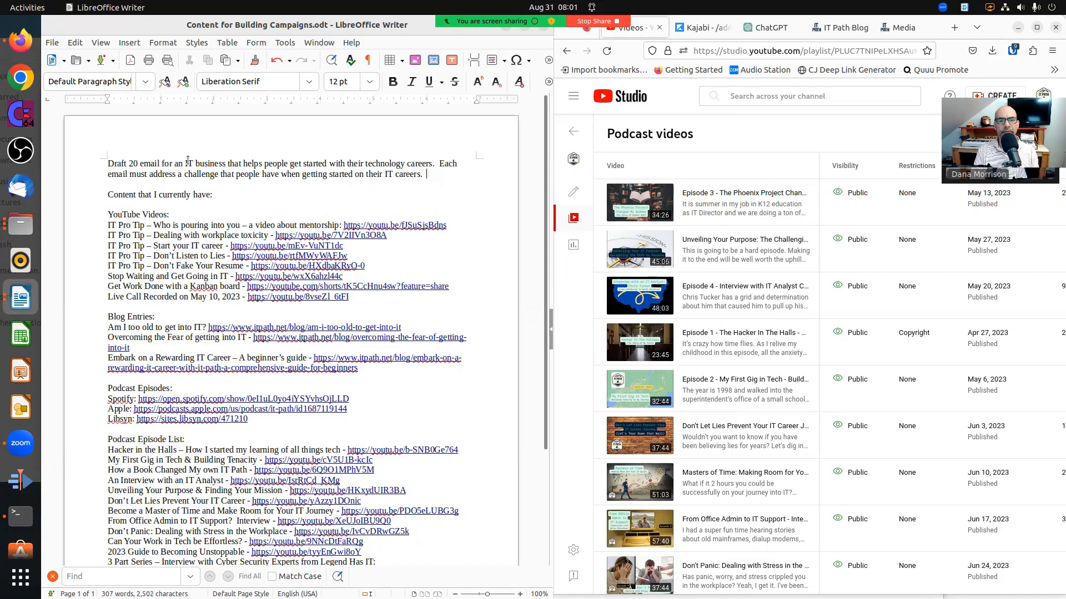
- Add the sentence "2 to 3 short paragraphs should give context for the link being provided." to the prompt
type("2")
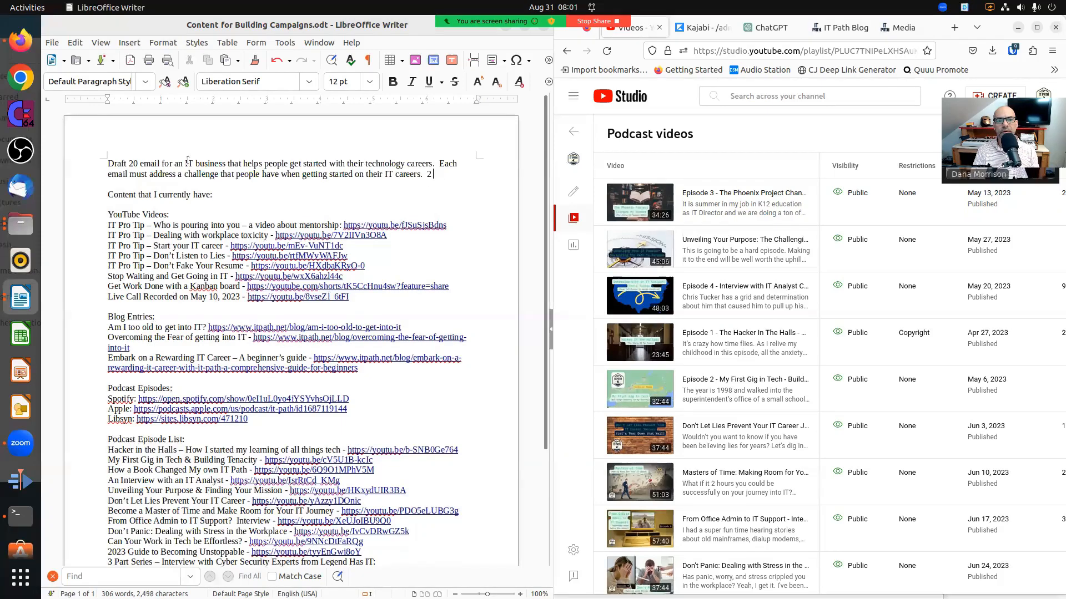
type(" to 3 p")
key("BackSpace")
type("short paragraphs ")
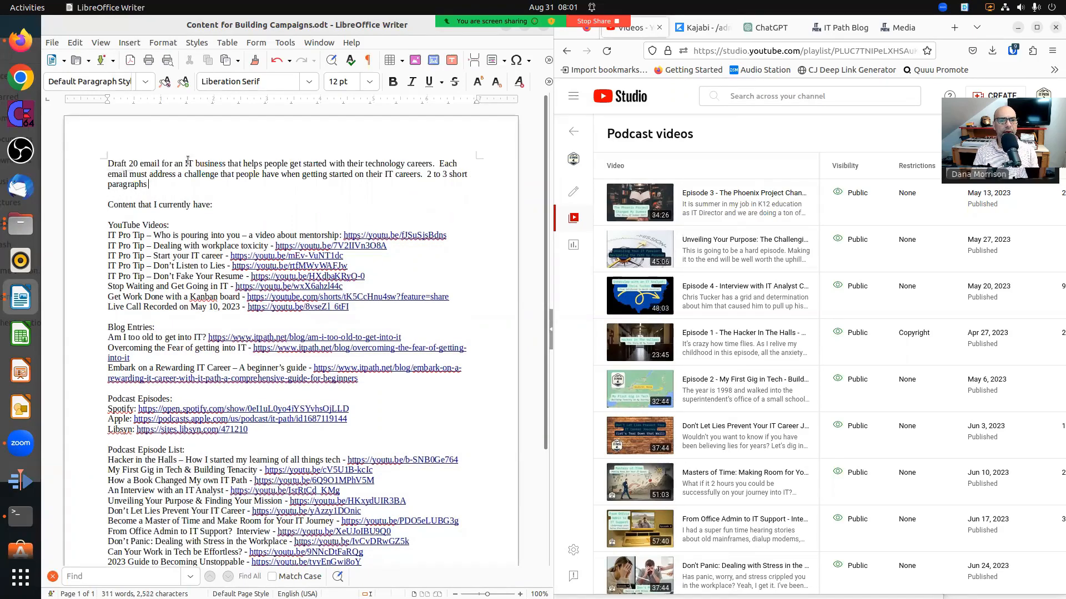
type("should give context for the link being provided.")
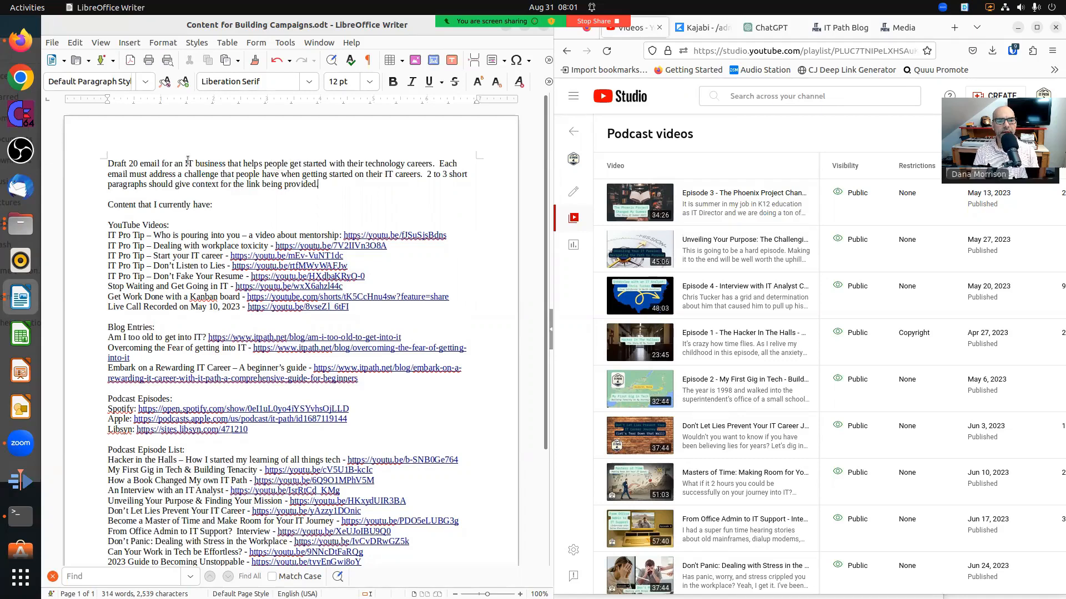
- Add the sentence "Two resources (the links provided below) should be used in each email." to the prompt
type(" Two resouces t")
key("BackSpace")
key("BackSpace")
key("BackSpace")
key("BackSpace")
key("BackSpace")
key("BackSpace")
key("BackSpace")
type("ources (the links provided below)")
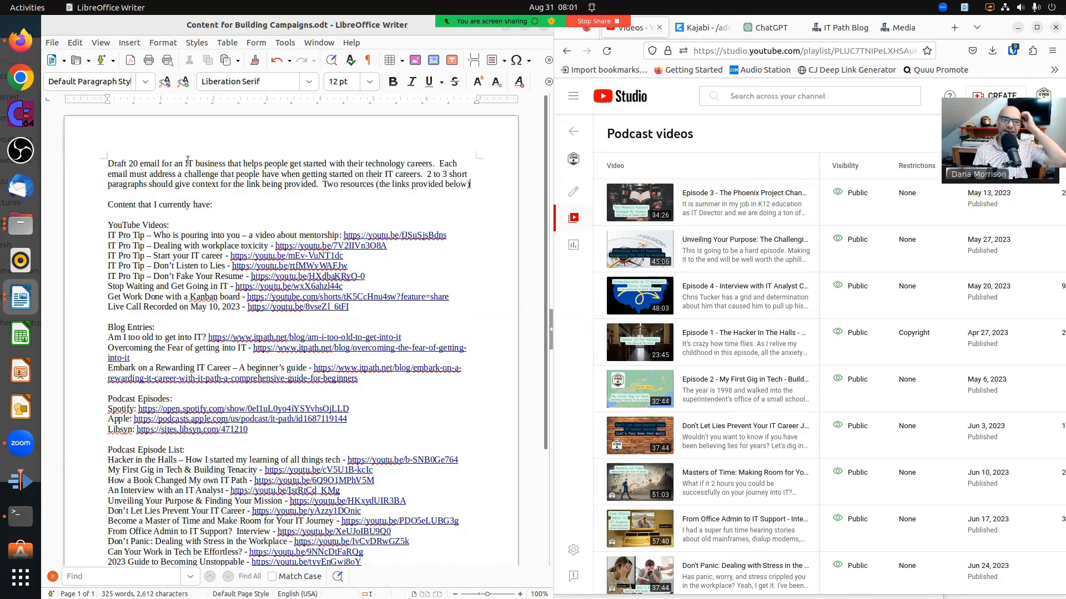
type(" should b")
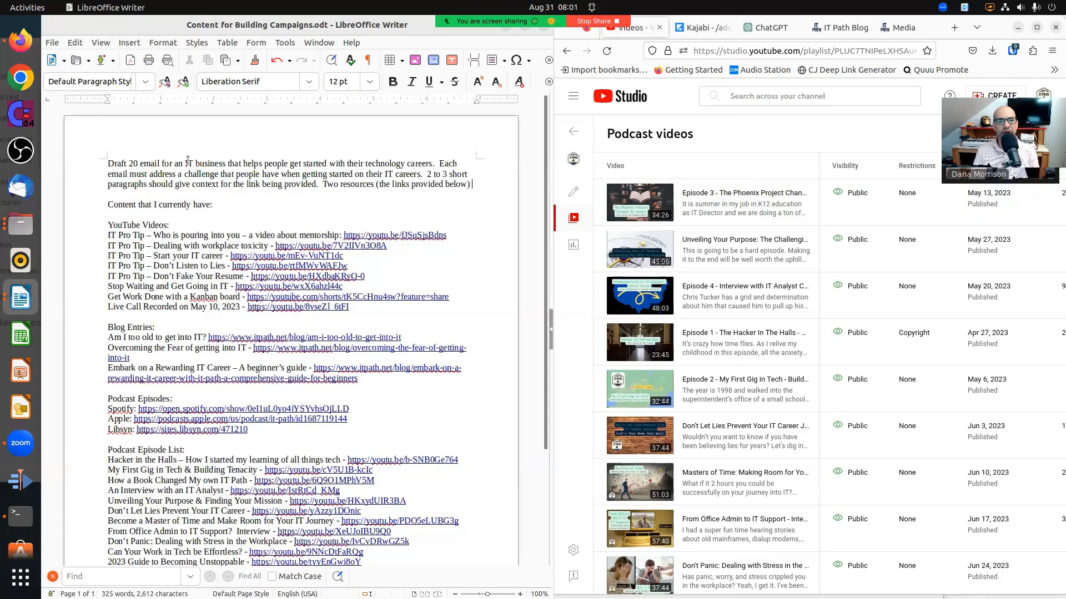
type("e used in ")
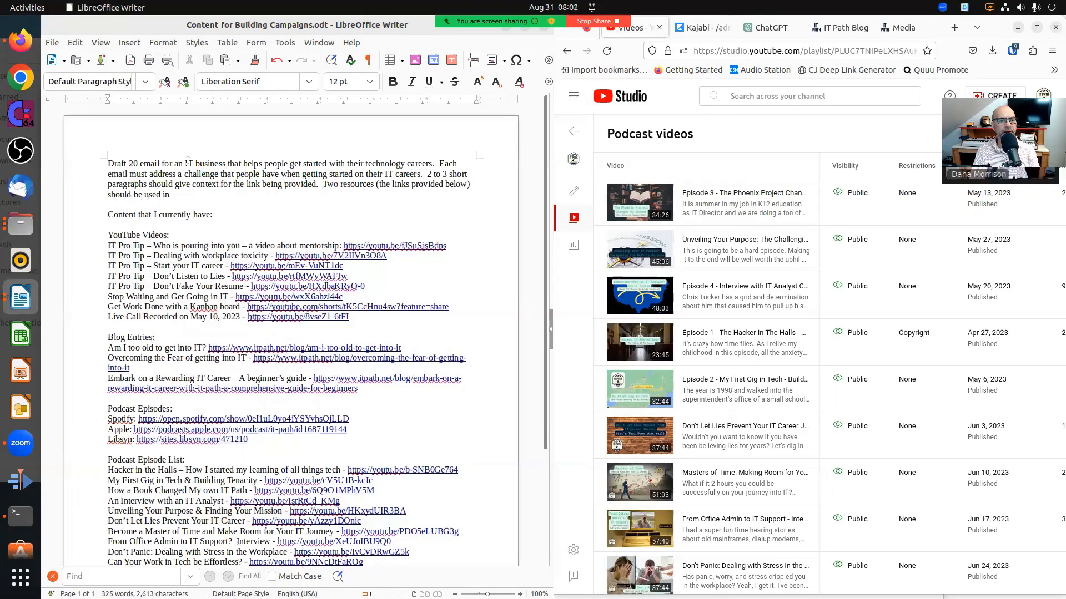
type("each email.")
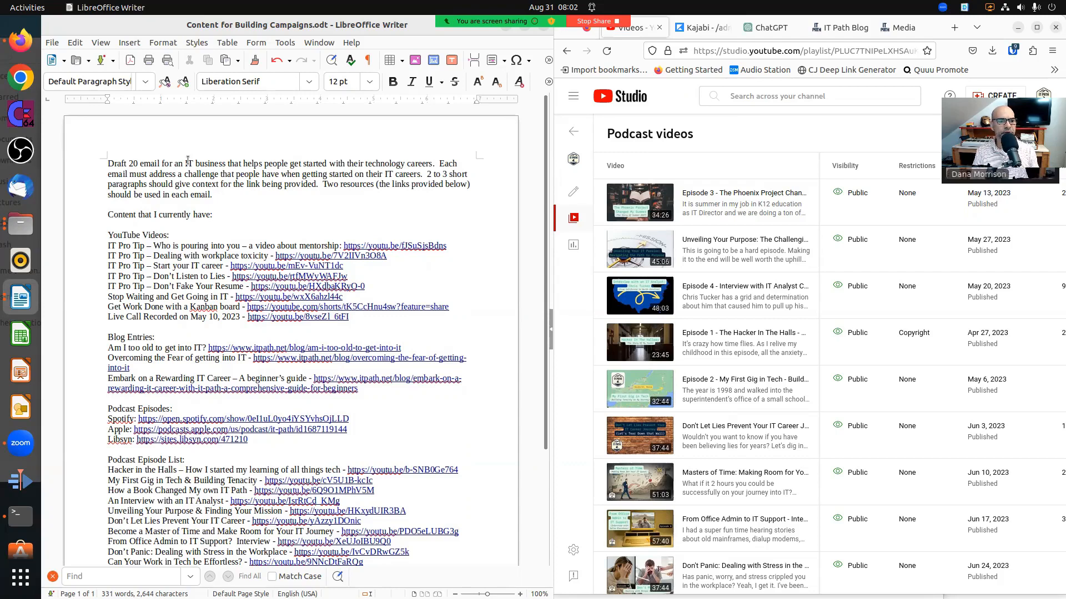
- Continue the prompt with "Also, at the bottom of each email should be a link to"
type("Also, ")
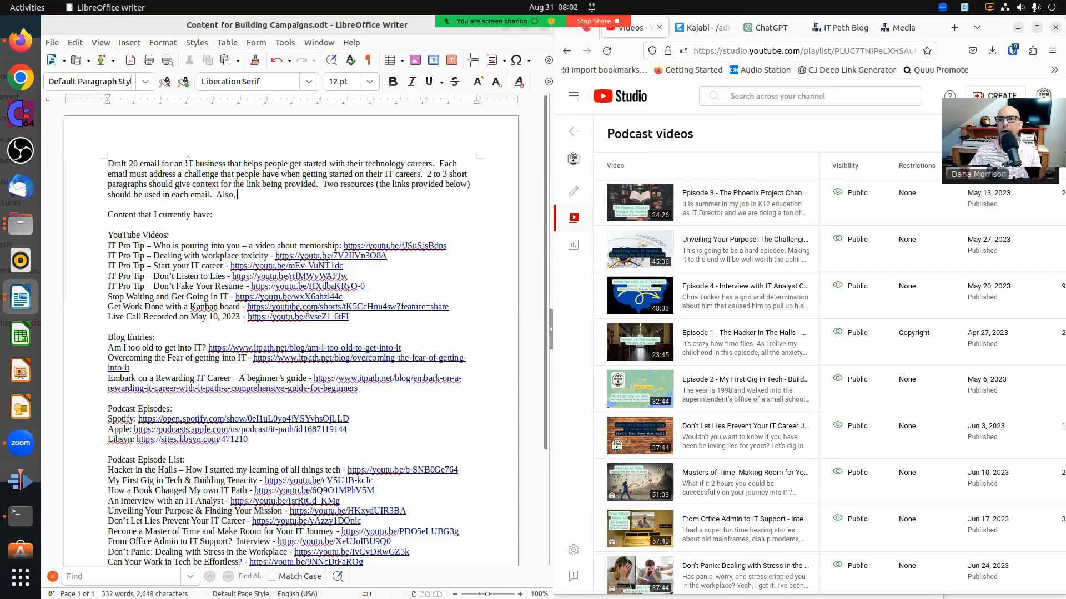
type("At the")
key("BackSpace")
key("BackSpace")
key("BackSpace")
key("BackSpace")
key("BackSpace")
key("BackSpace")
key("BackSpace")
type("at the bott")
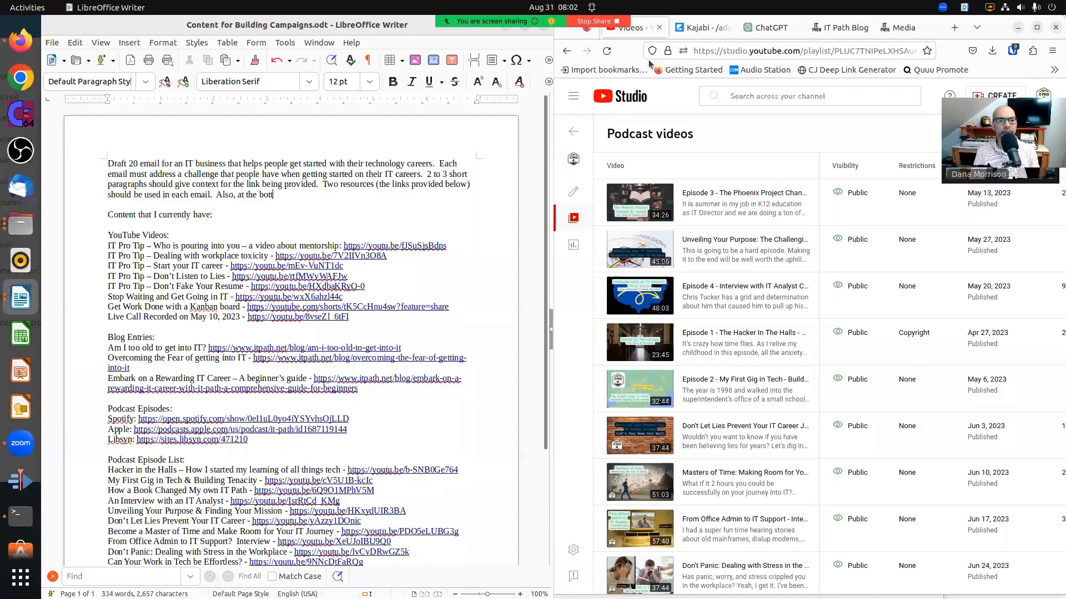
type("om of each")
type("email")
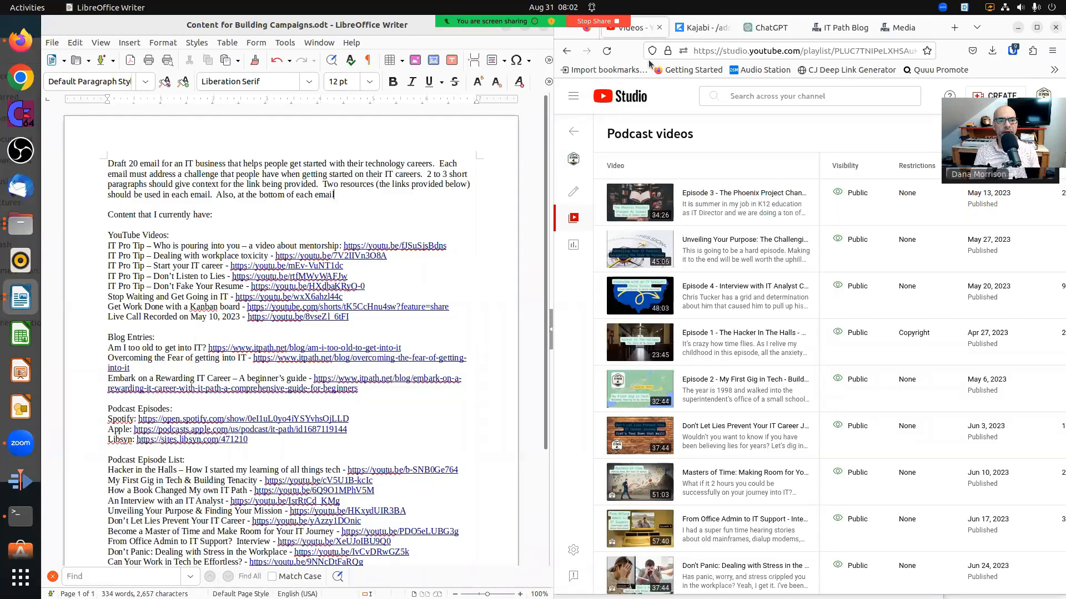
type(" should be a link to")
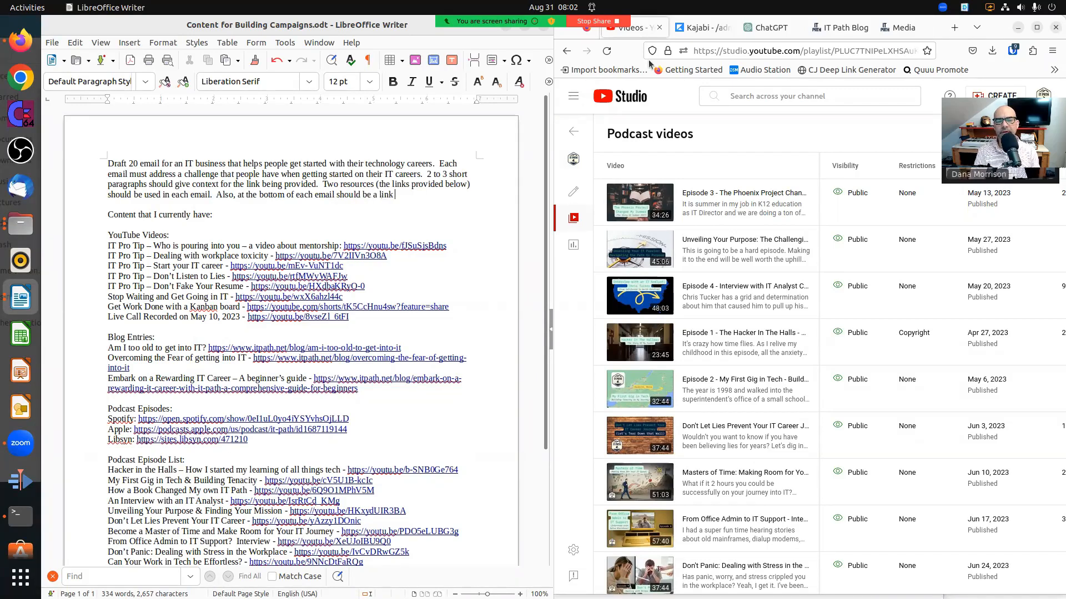
- Switch to the IT Path site in Firefox, go to its home page and copy the "Get Started Now!" link
left_click(839, 27)
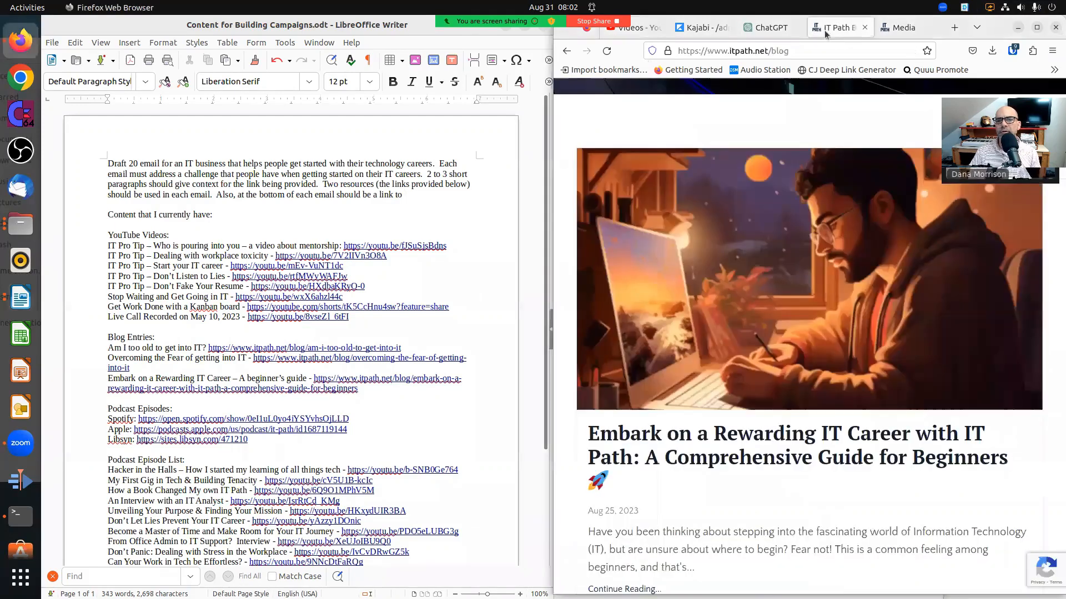
left_click(1032, 28)
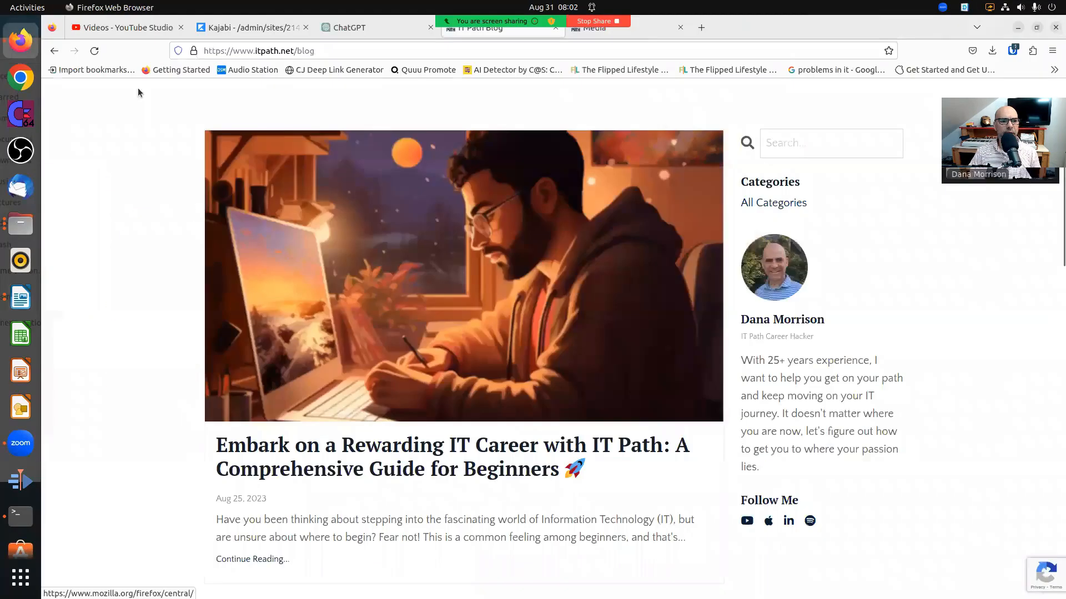
scroll(137, 89, "up", 5)
left_click(244, 103)
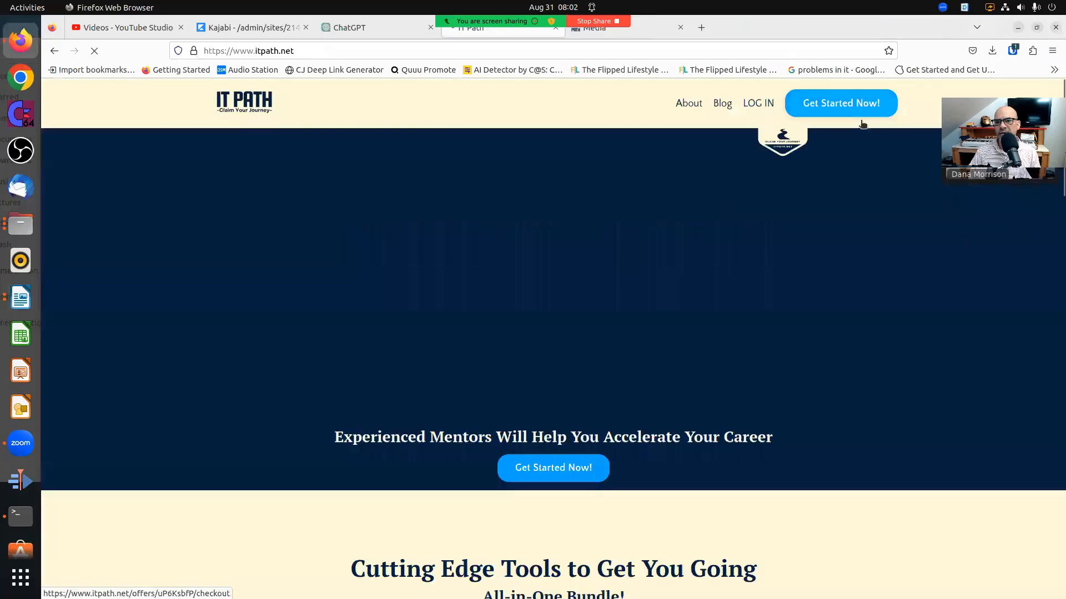
right_click(855, 113)
left_click(887, 208)
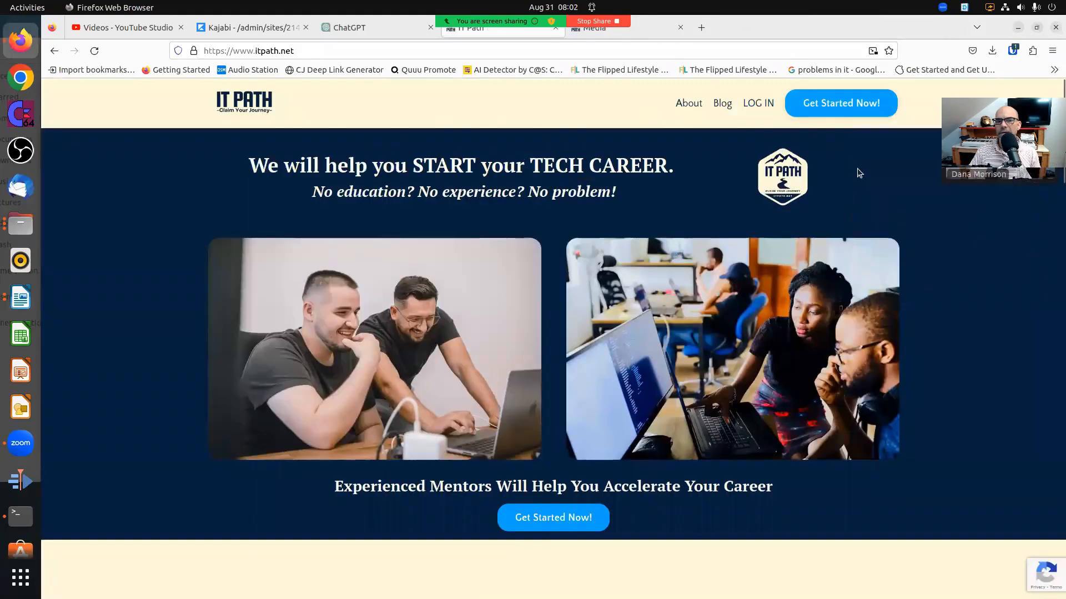
left_click(732, 163)
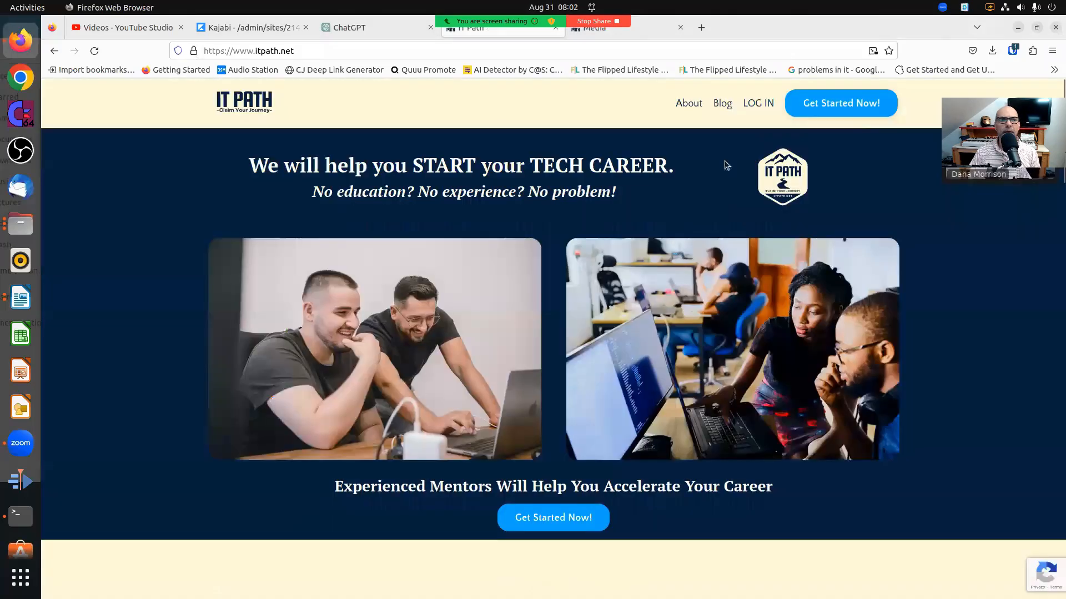
left_click(265, 24)
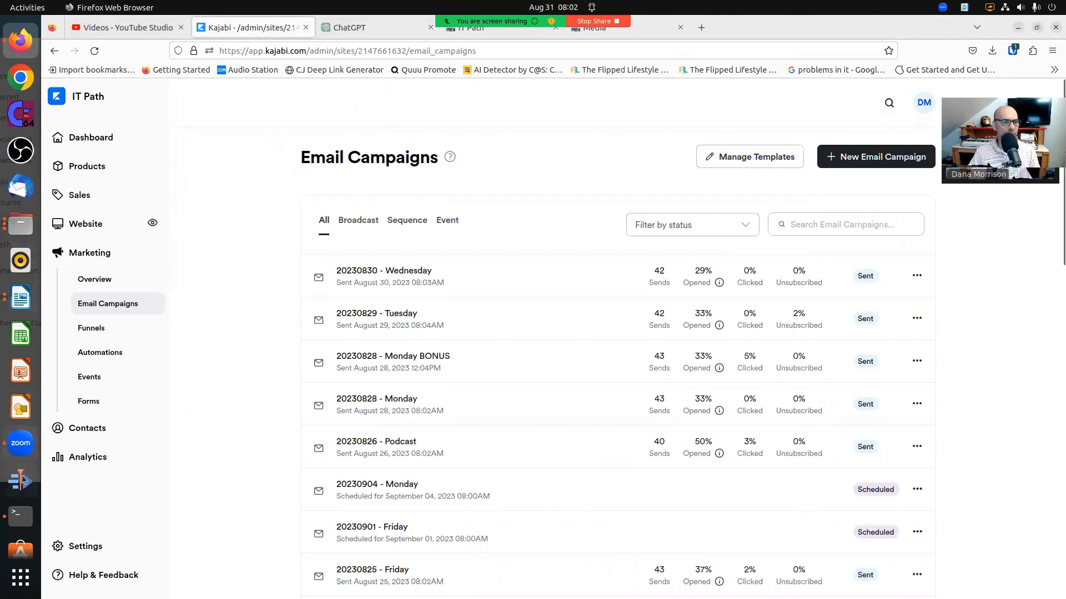
left_click(20, 296)
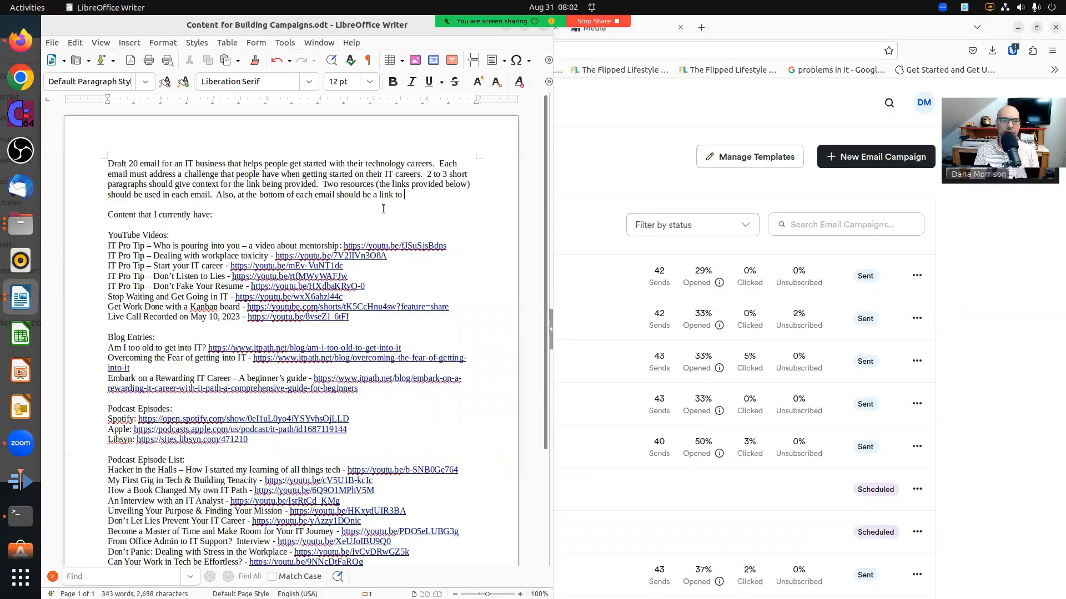
key("BackSpace")
type("https://www.itpath.net/offers/uP6KsbfP/checkout")
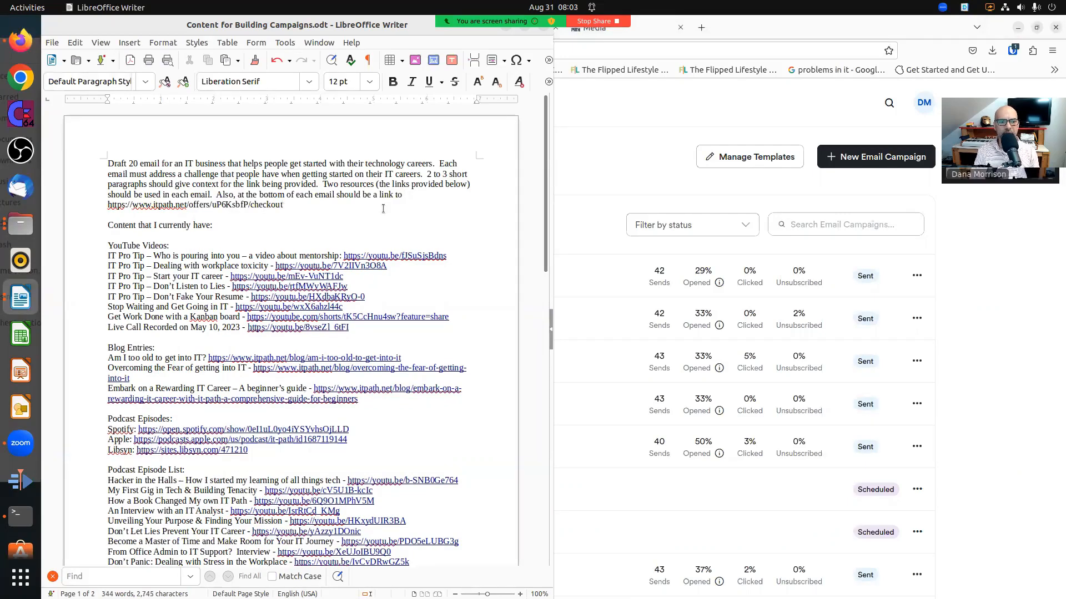
- Complete the sentence with "for those that want to “Get Started Now!”" and add two line breaks after it
type("for ")
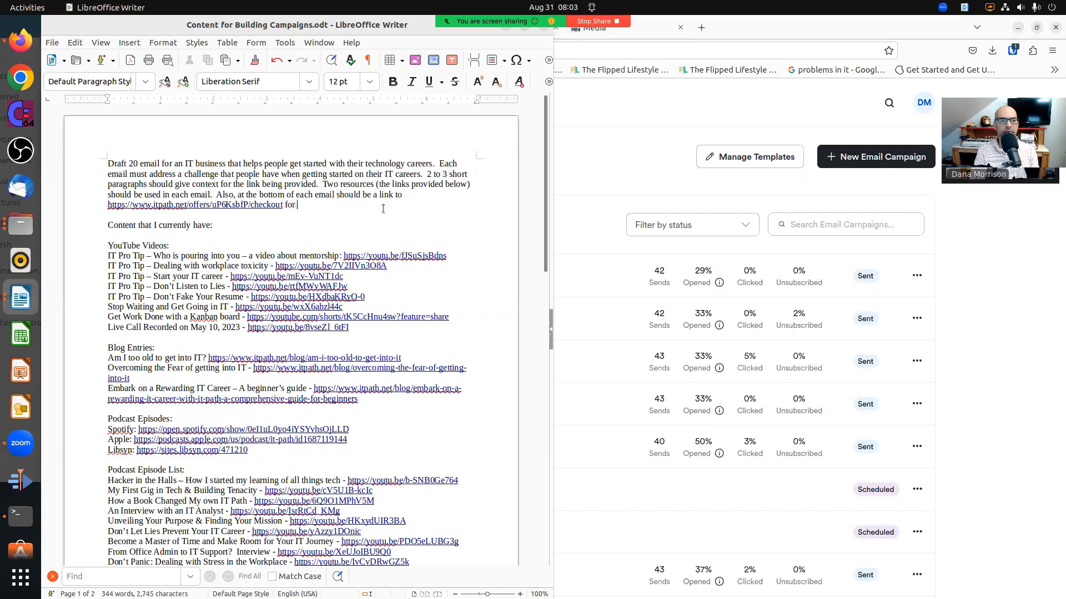
type("those that want")
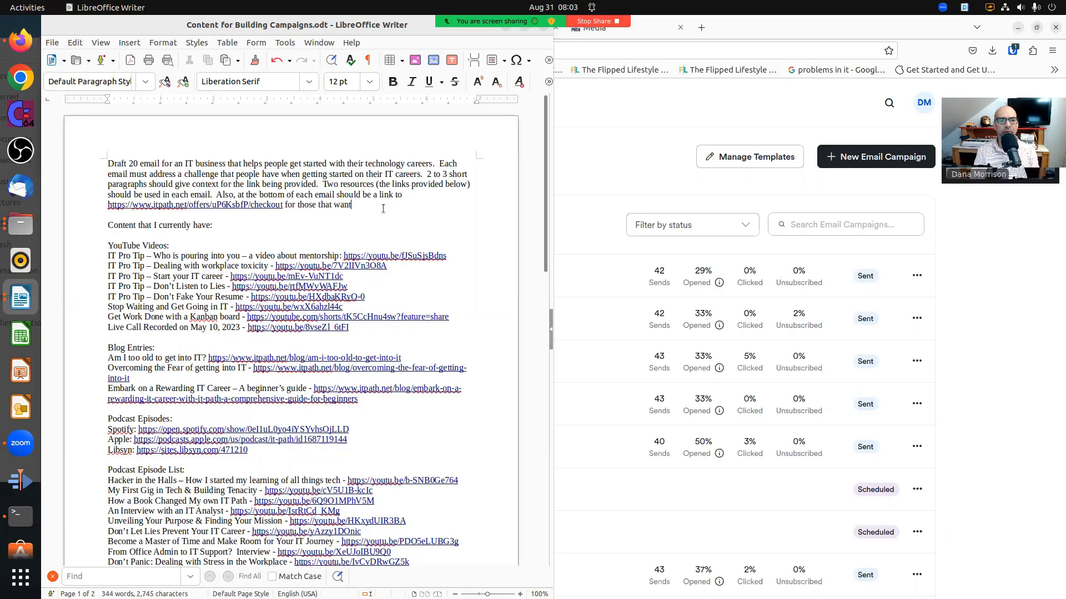
type(" to get started")
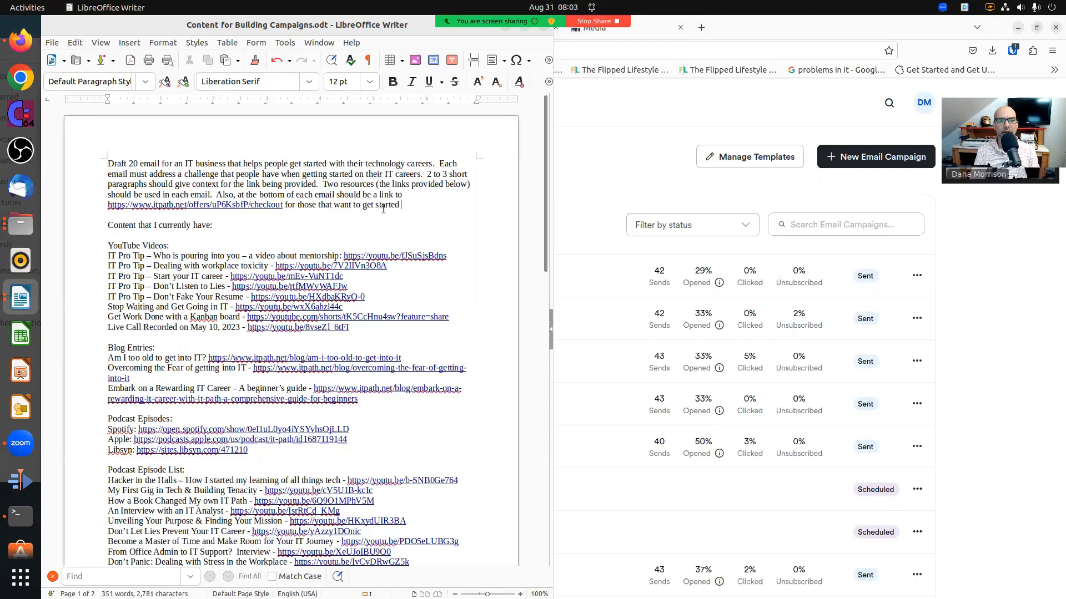
key("BackSpace")
key("BackSpace")
key("BackSpace")
key("BackSpace")
key("BackSpace")
key("BackSpace")
key("BackSpace")
key("BackSpace")
key("BackSpace")
key("BackSpace")
key("BackSpace")
type("“Get Started Now!”")
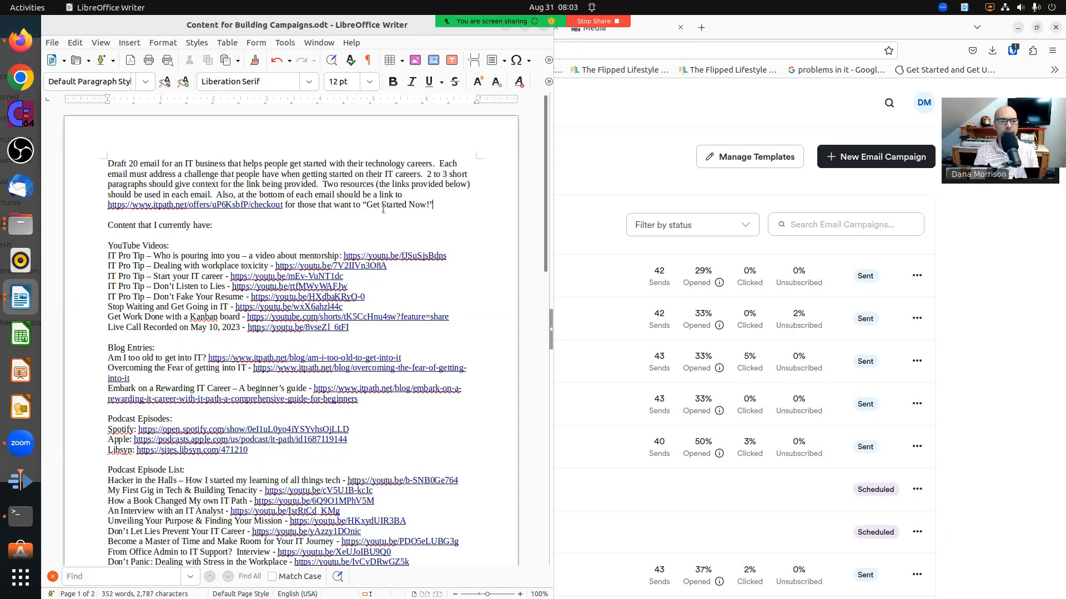
key("Return")
key("Return")
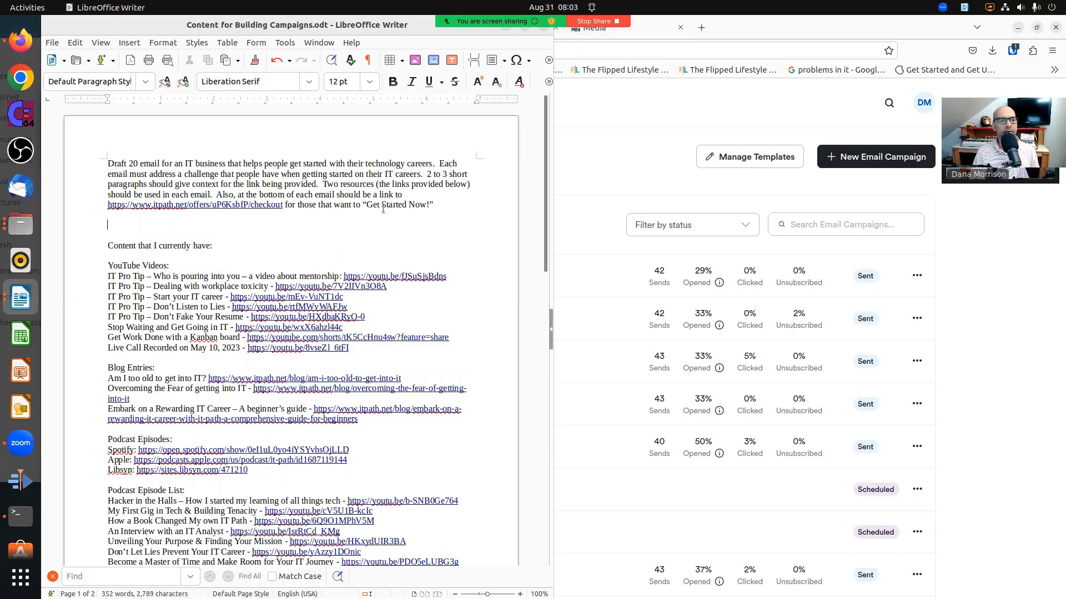
- Correct "email" to "emails" in the first sentence and "link" to "links" in the context sentence
left_click(161, 164)
type("s")
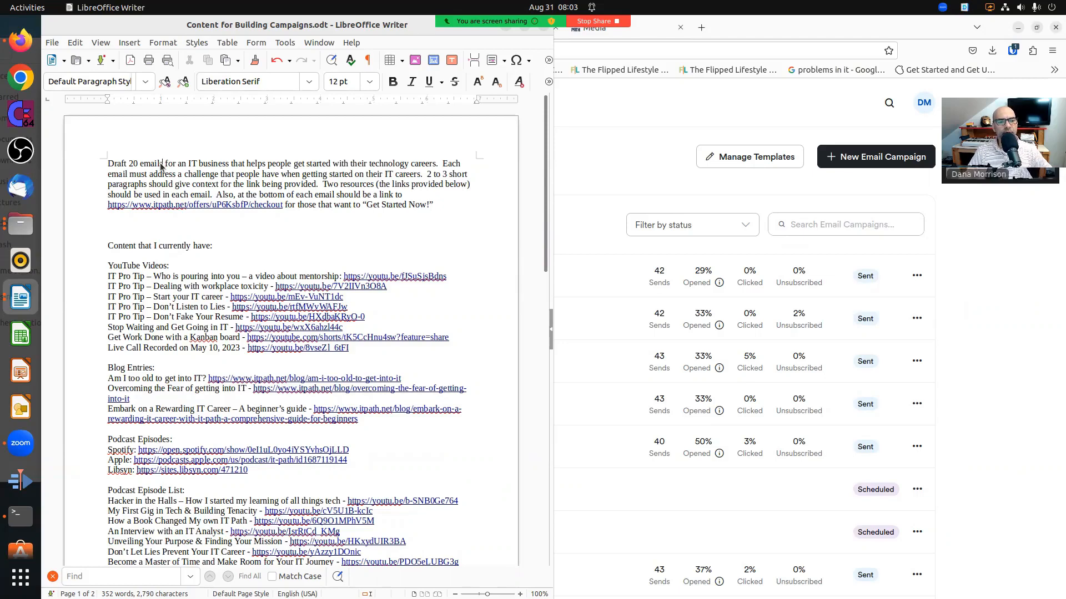
left_click(263, 185)
type("s")
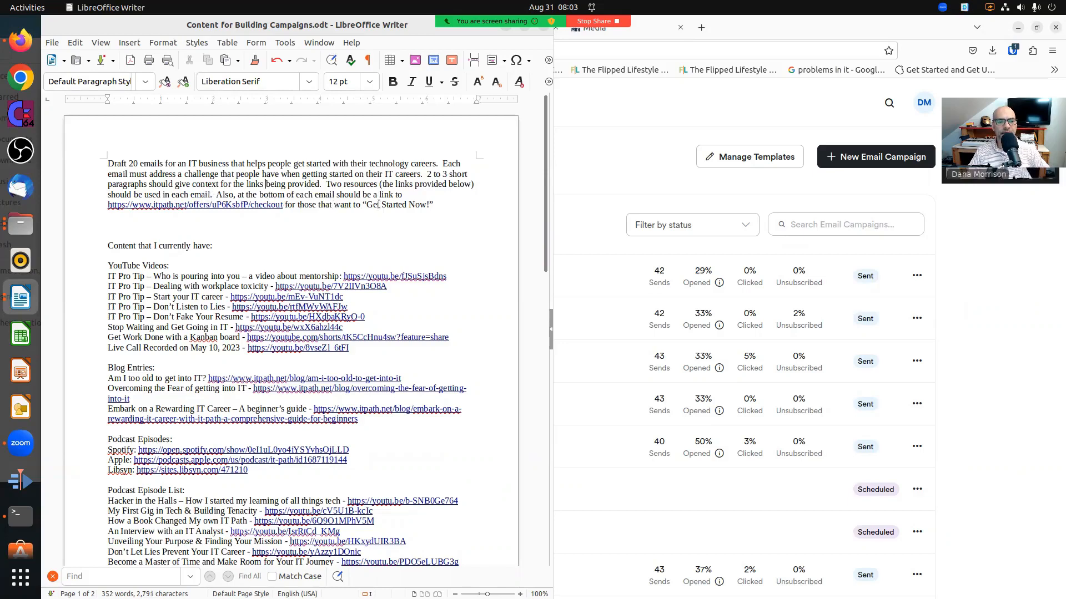
- Delete the sentence about the link at the bottom of each email, including its checkout link, from the prompt
left_click(408, 196)
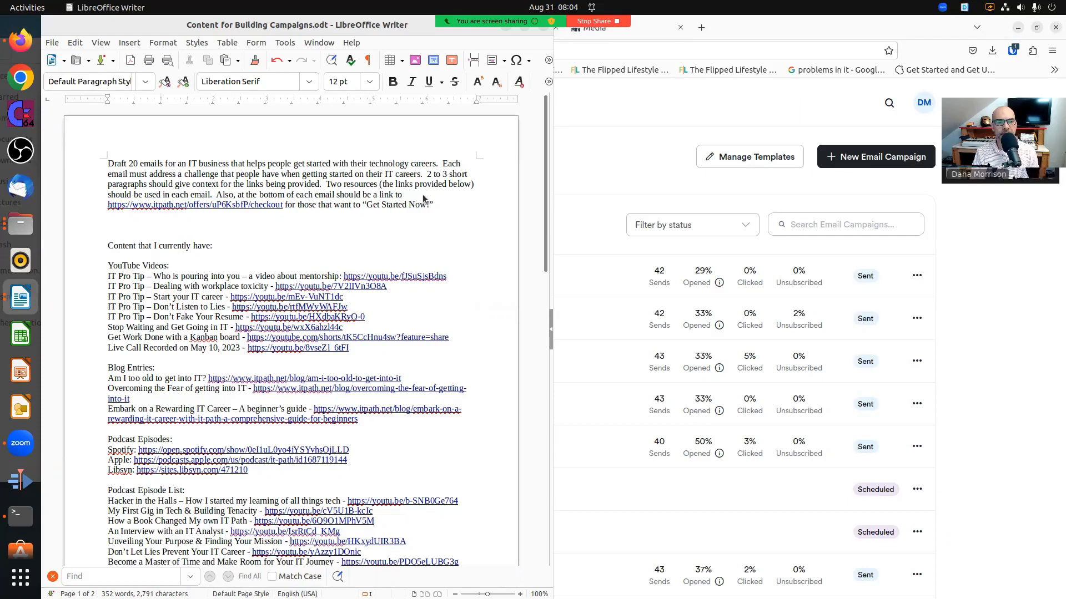
key("Up")
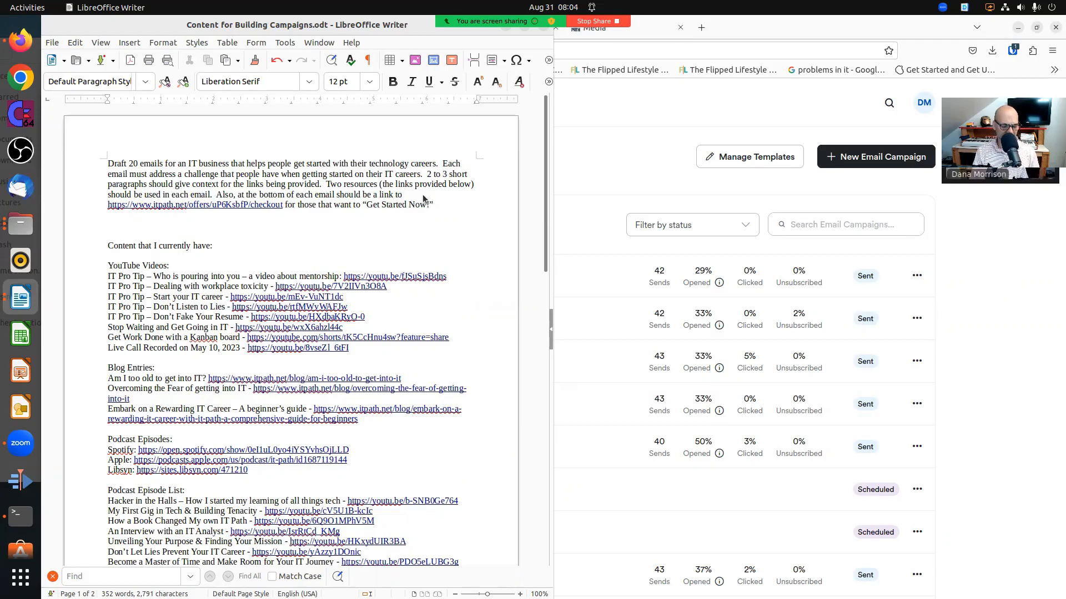
key("shift+Up")
key("ctrl+shift+Left")
key("ctrl+shift+Left")
key("ctrl+shift+Left")
key("ctrl+shift+Left")
key("ctrl+shift+Left")
key("ctrl+shift+Left")
key("ctrl+shift+Left")
key("ctrl+shift+Left")
key("ctrl+shift+Left")
key("ctrl+shift+Left")
key("ctrl+shift+Left")
key("ctrl+shift+Left")
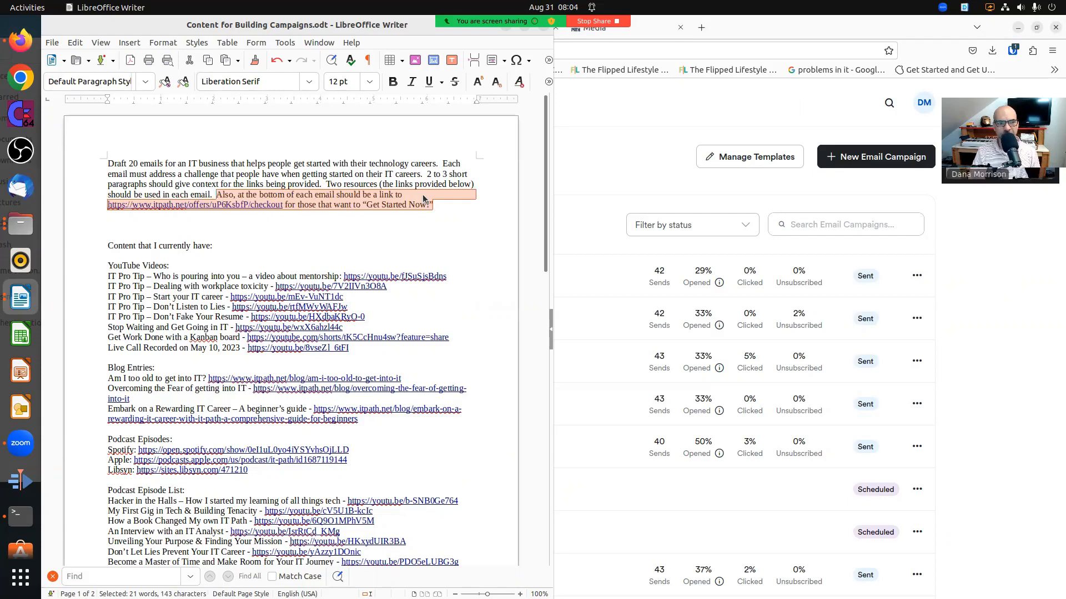
key("Delete")
key("BackSpace")
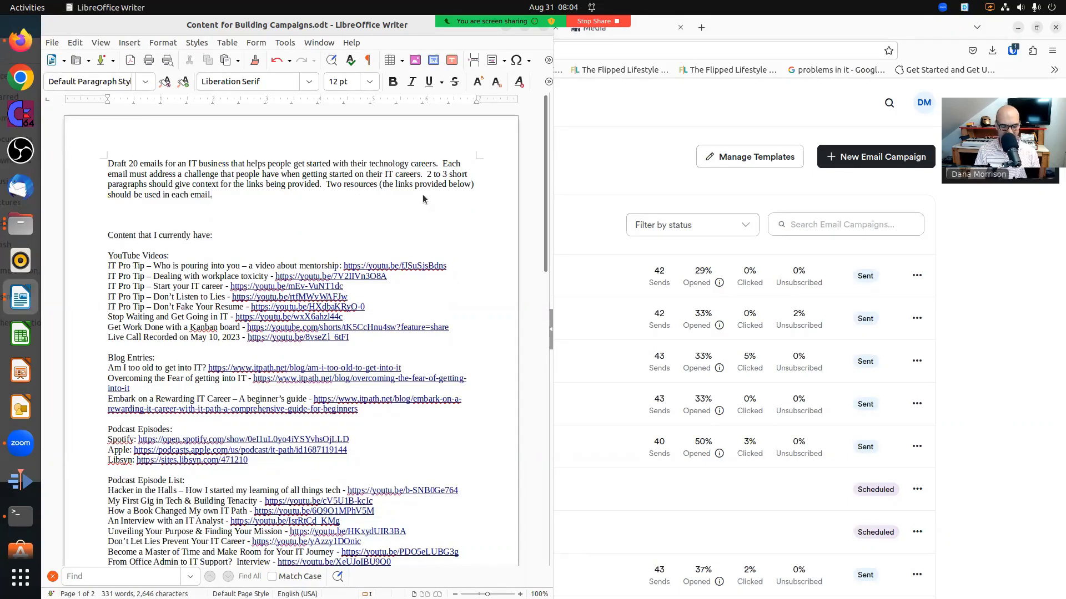
- Add the line "The format for links should be:" below the prompt, followed by the line ">> [link here] <<"
key("Return")
key("Return")
type(">> <<")
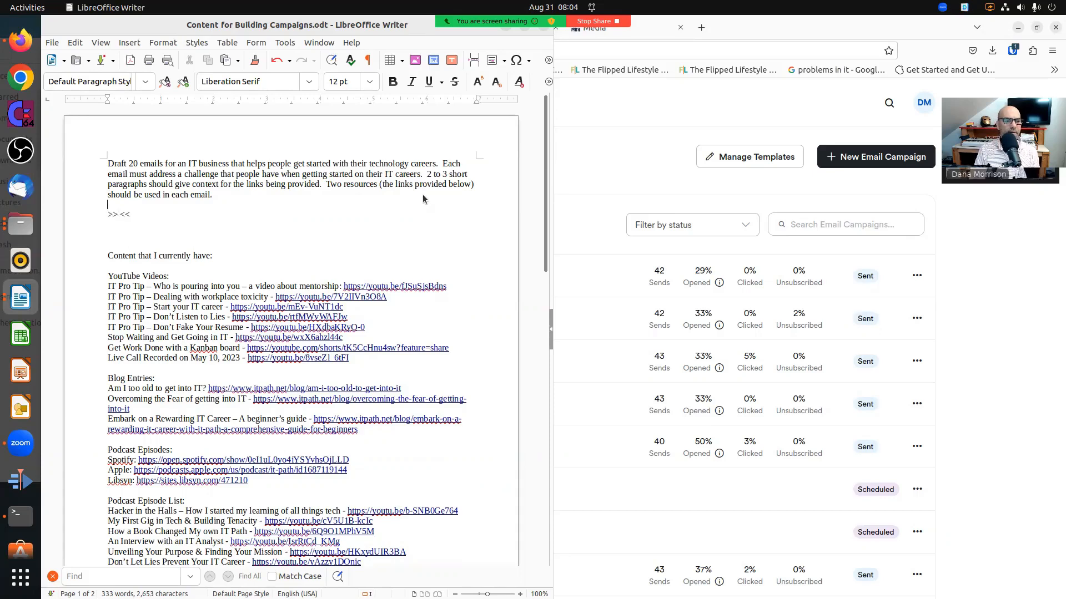
key("Return")
type("The foro")
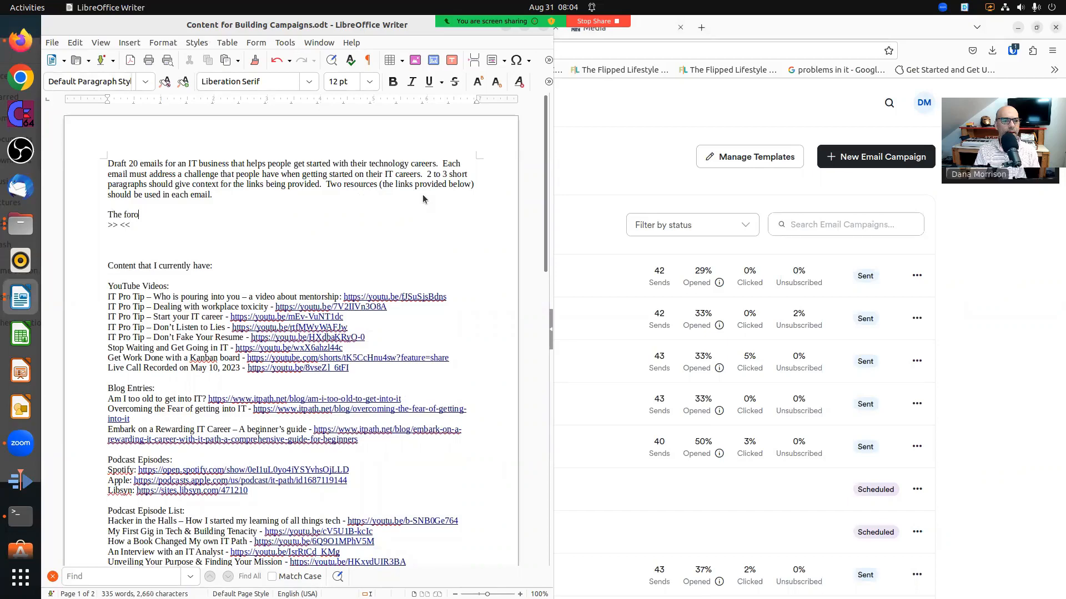
key("BackSpace")
type("mat for links should be:")
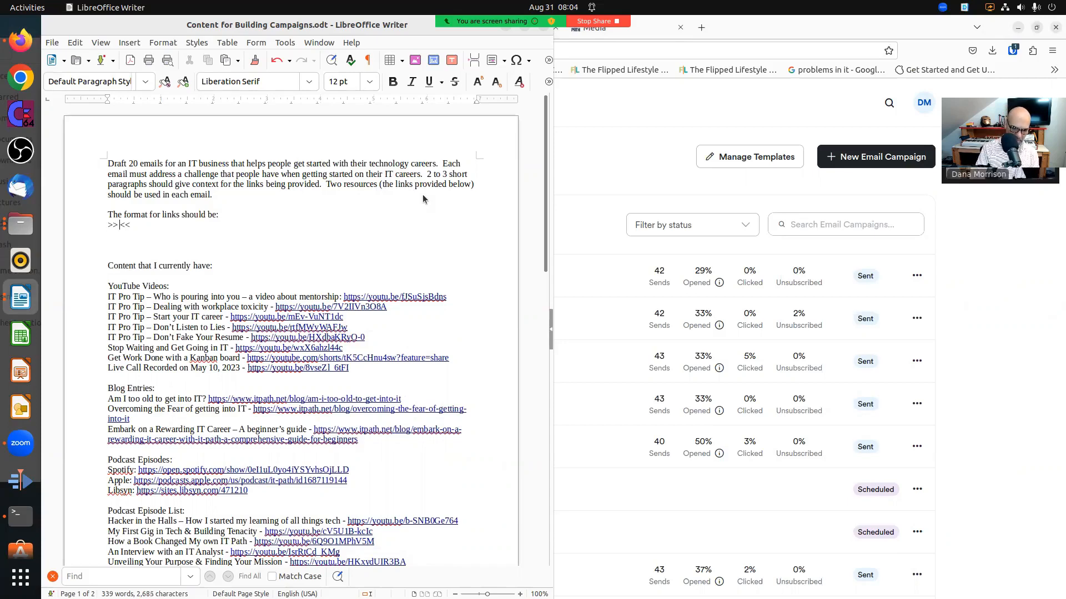
type(" [link here]")
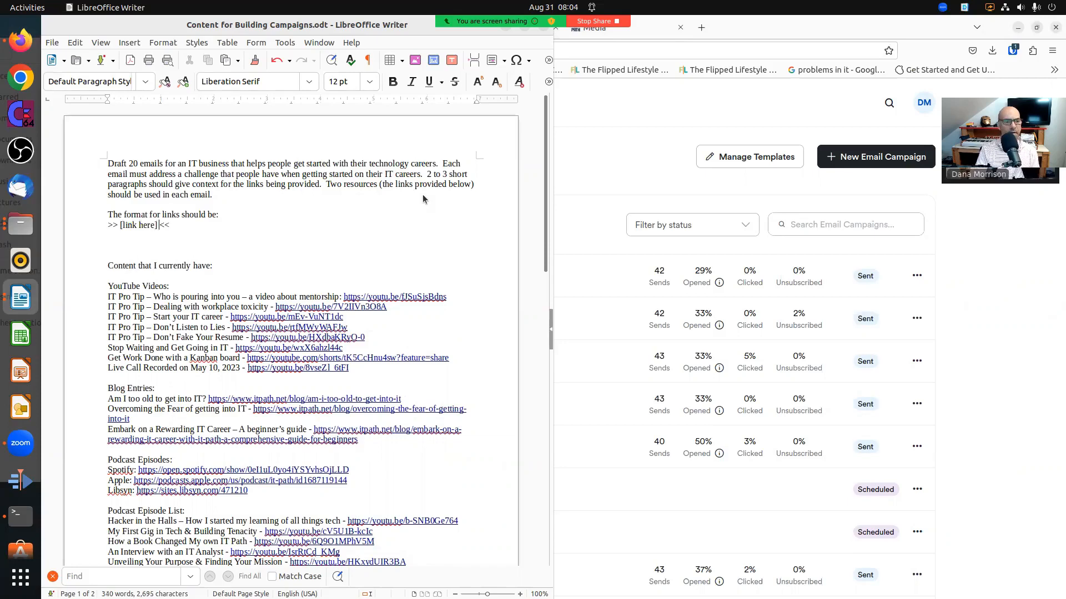
- Insert the line "[Title of the Resource]:" between the link format heading and ">> [link here] <<"
key("Up")
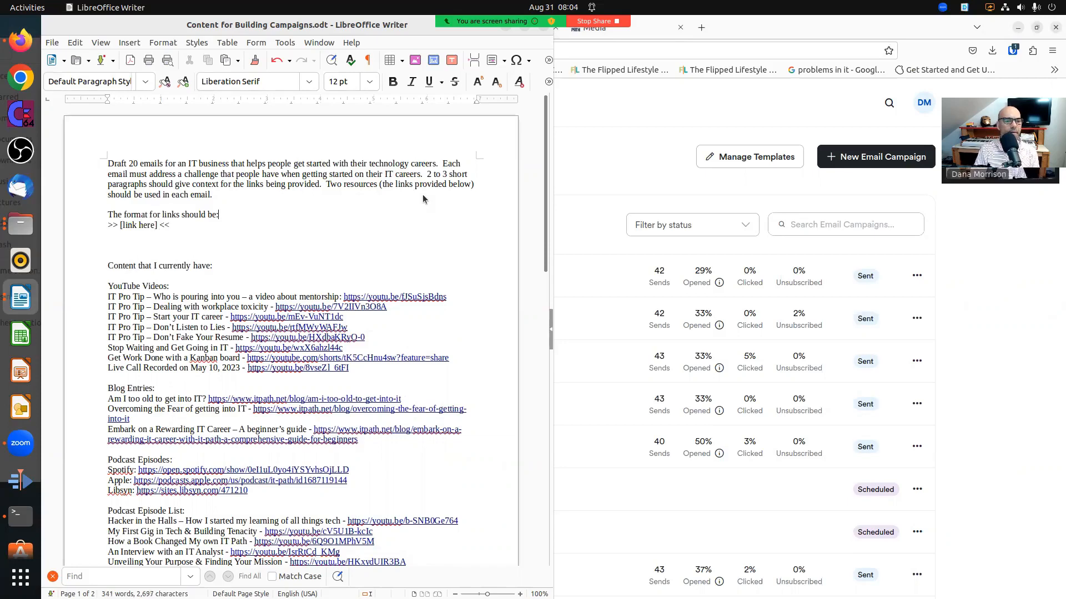
key("Return")
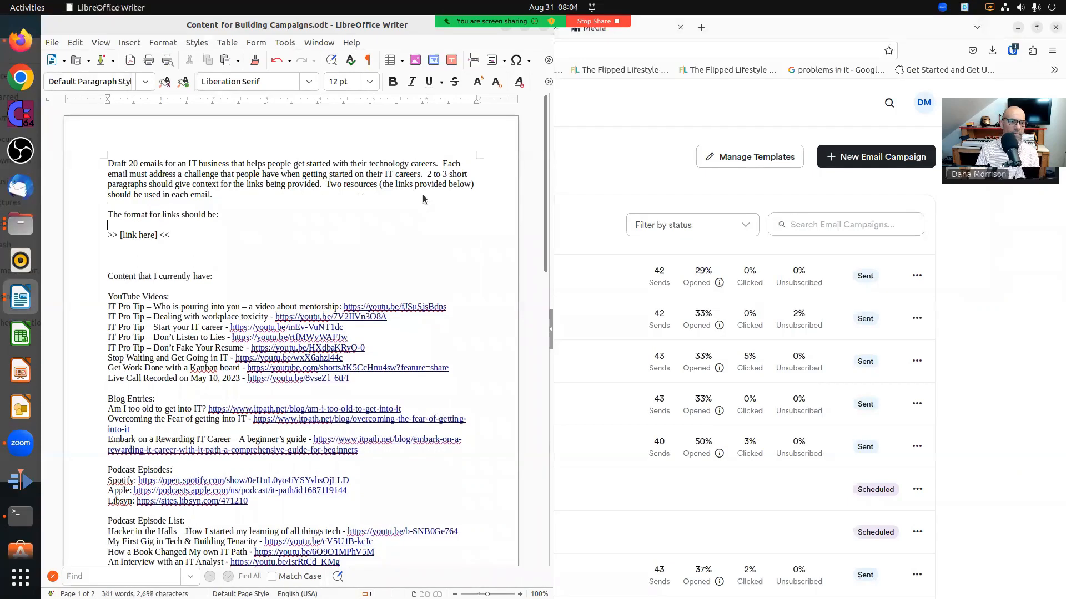
type("title")
key("BackSpace")
key("BackSpace")
key("BackSpace")
key("BackSpace")
key("BackSpace")
type("Title of")
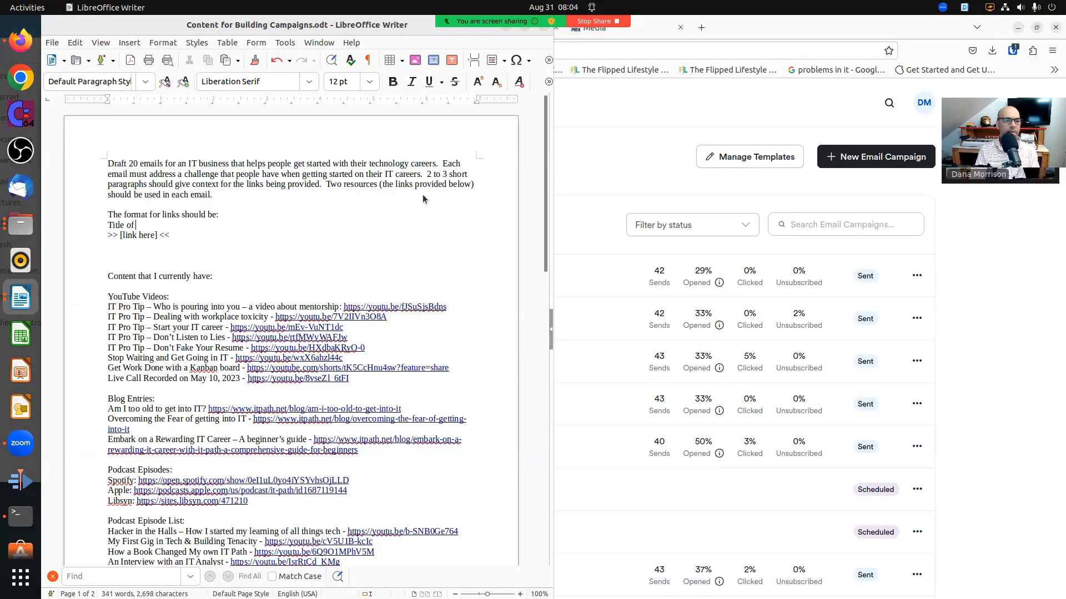
type(" the Resou")
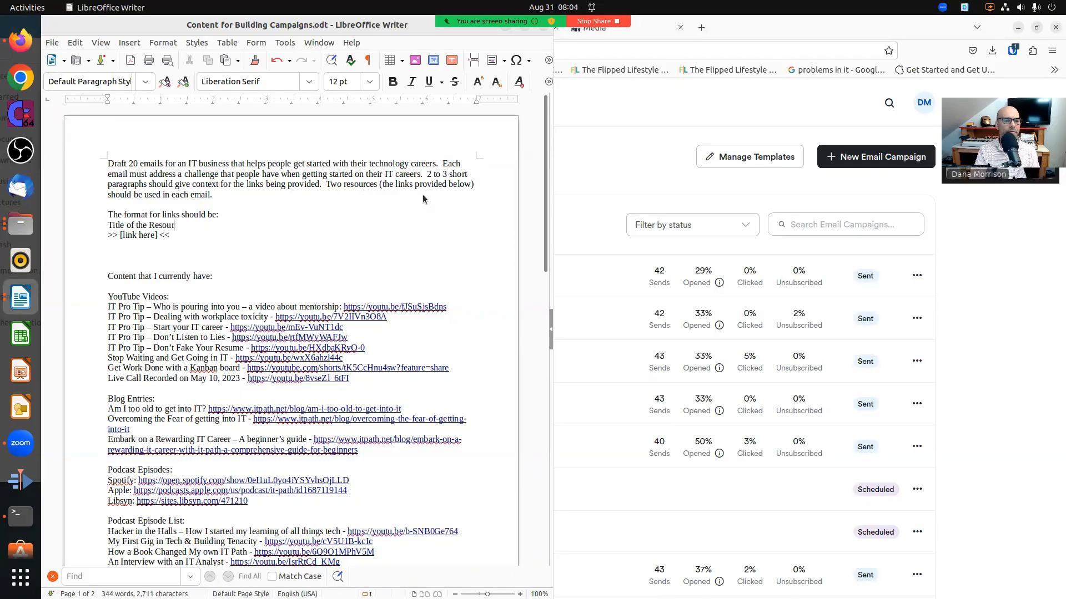
type("rce:")
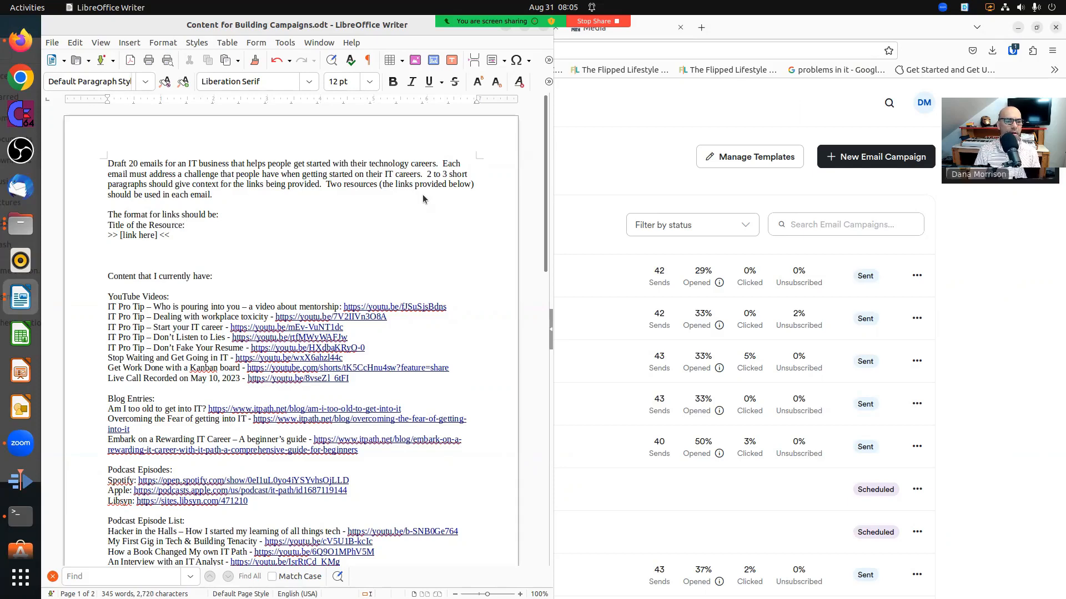
key("Home")
key("Left")
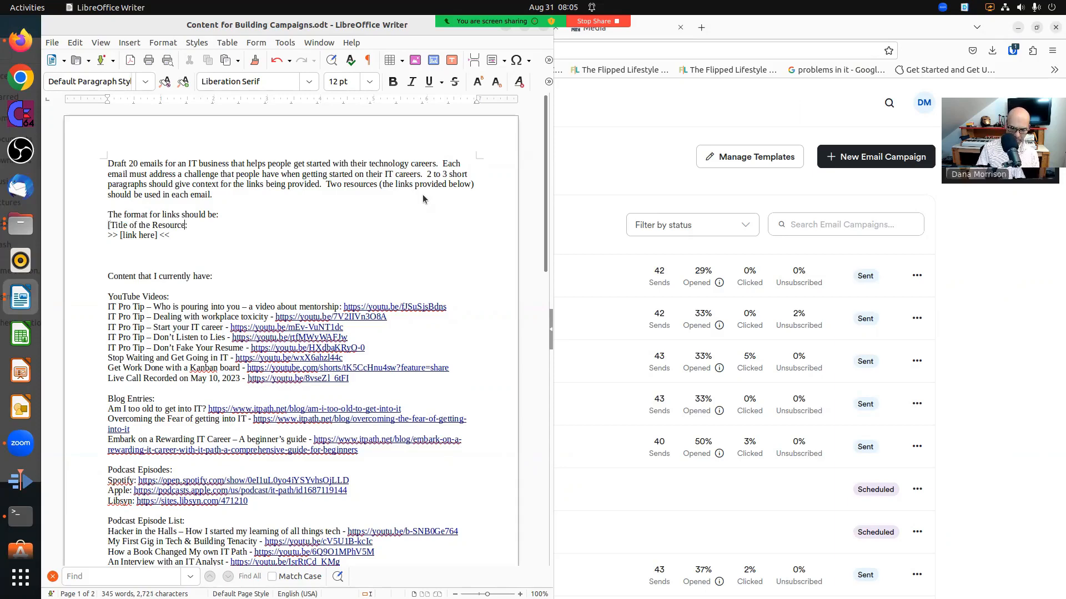
type("]")
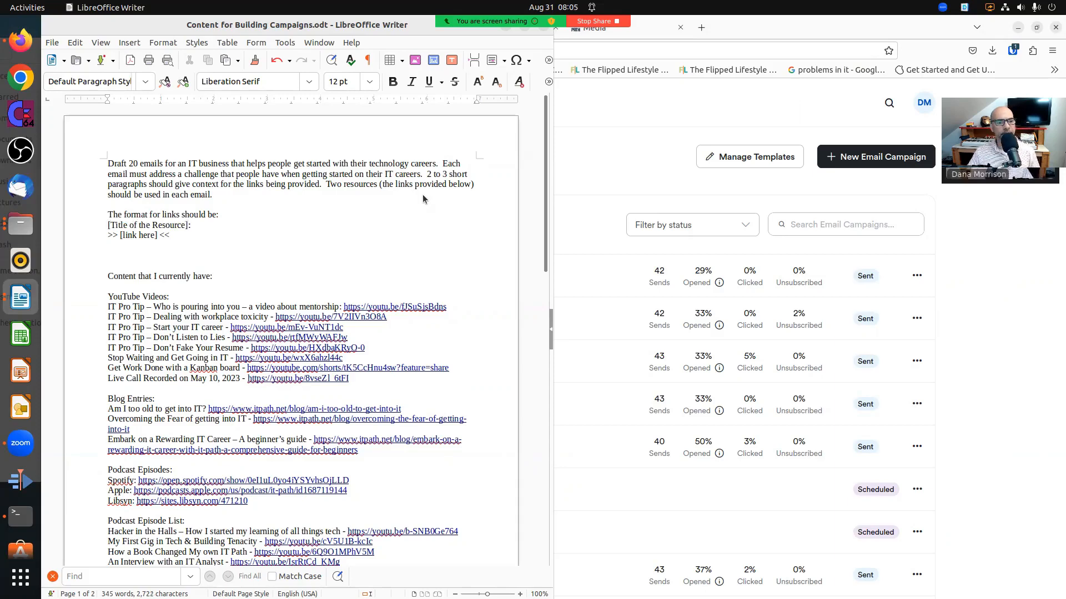
- Remove the two extra blank lines above "Content that I currently have:"
left_click(168, 265)
key("BackSpace")
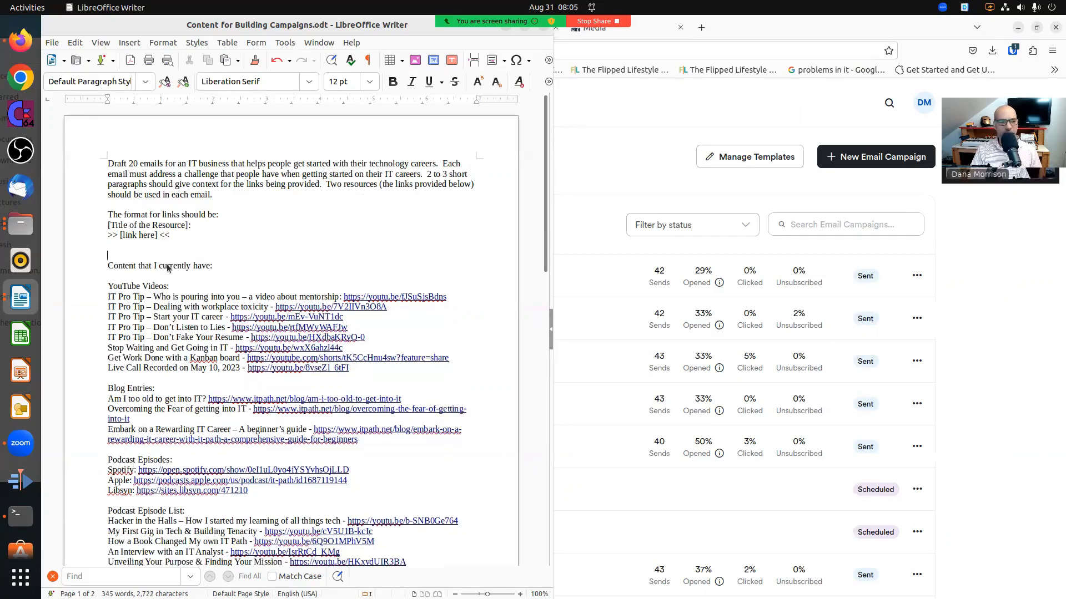
key("BackSpace")
- Copy the entire prompt document from Writer and submit it as a message in ChatGPT in Firefox
key("ctrl+a")
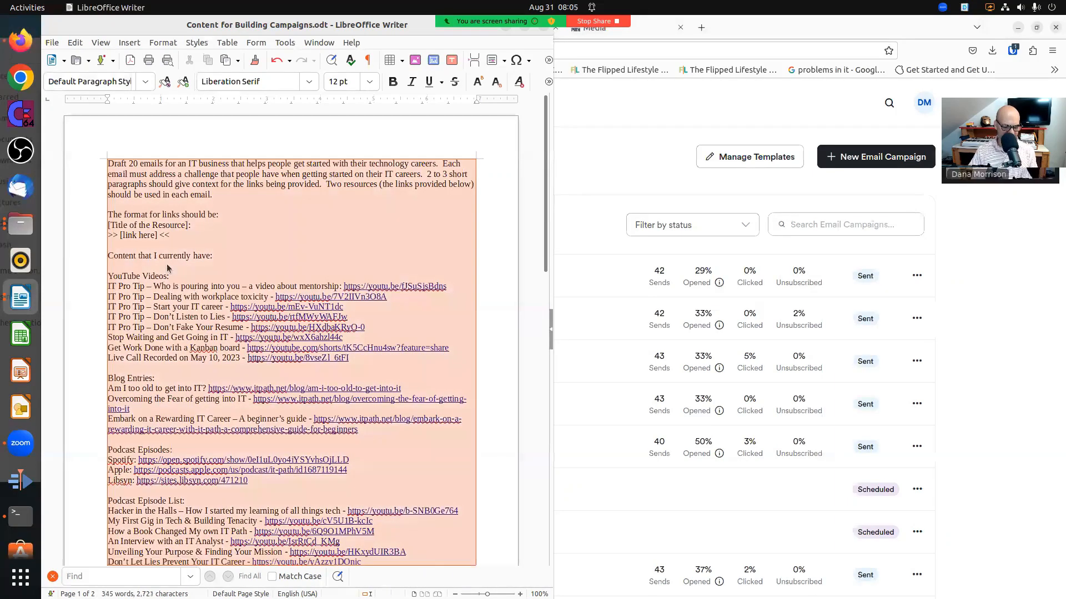
mouse_move(617, 51)
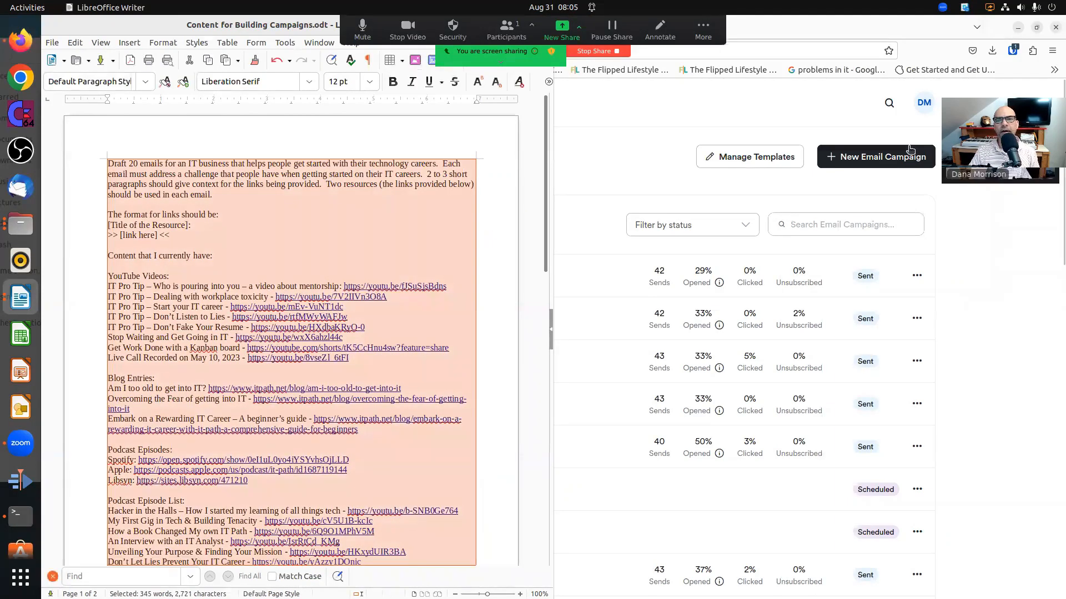
left_click(709, 58)
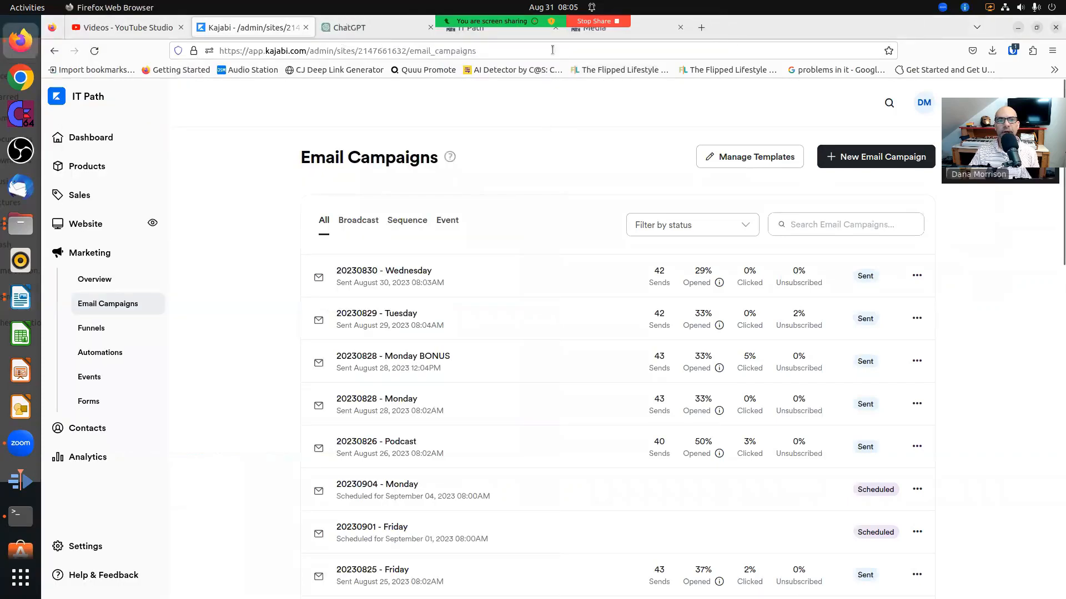
left_click(377, 27)
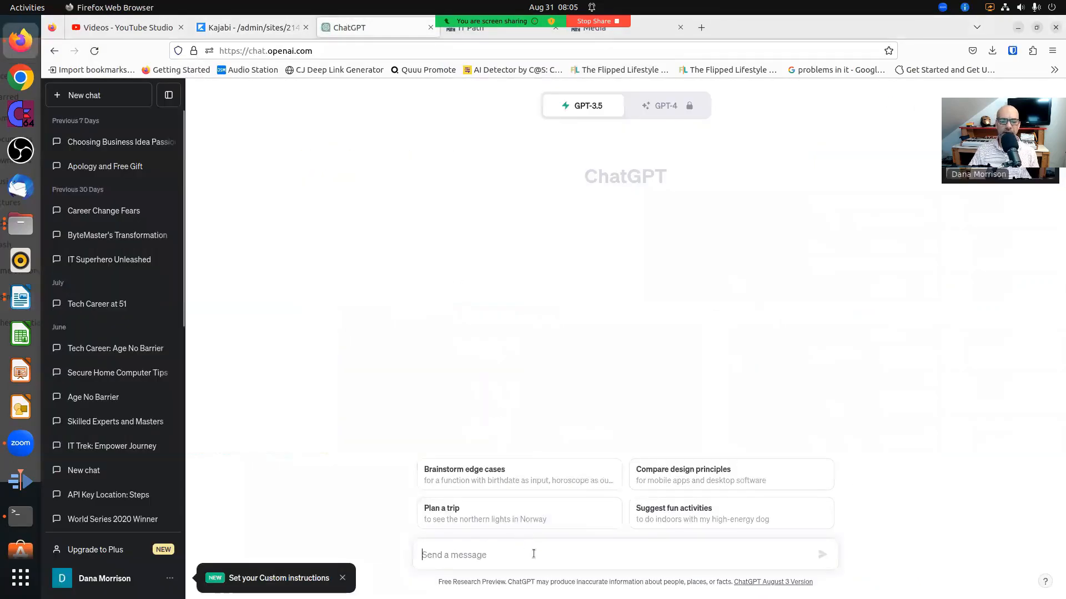
key("ctrl+v")
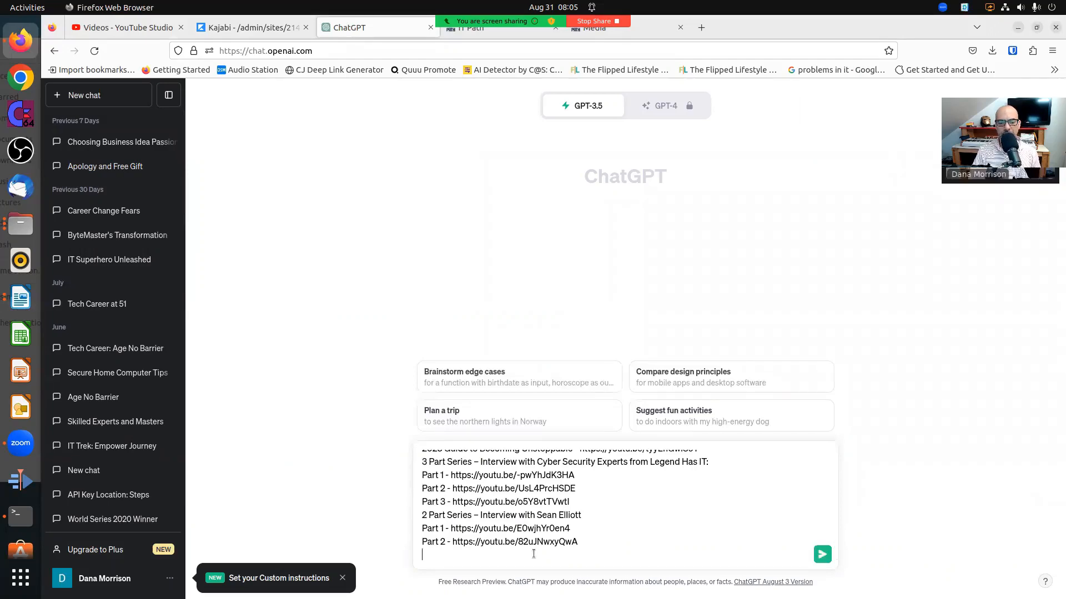
key("Return")
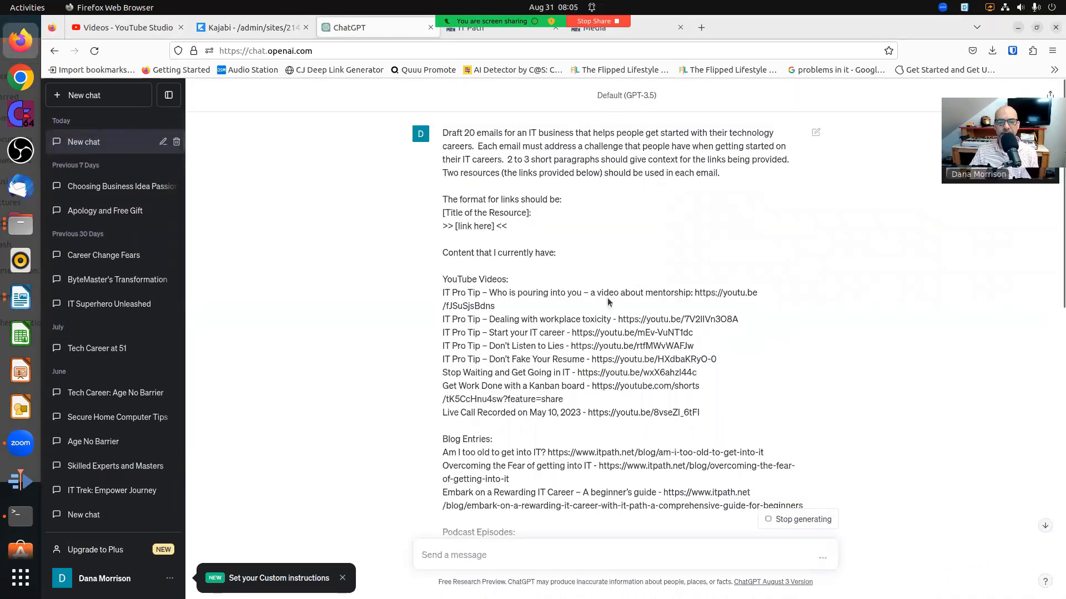
- Read through the generated emails from Email 1 to Email 5, checking their text and how the resource links are formatted
scroll(615, 268, "down", 10)
scroll(612, 320, "down", 2)
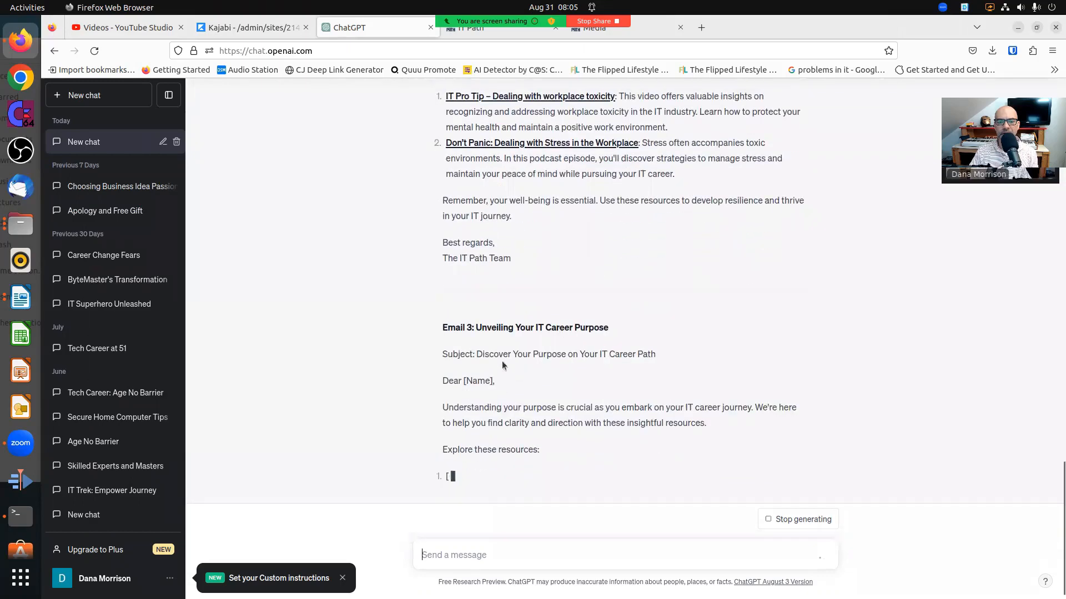
scroll(511, 355, "up", 3)
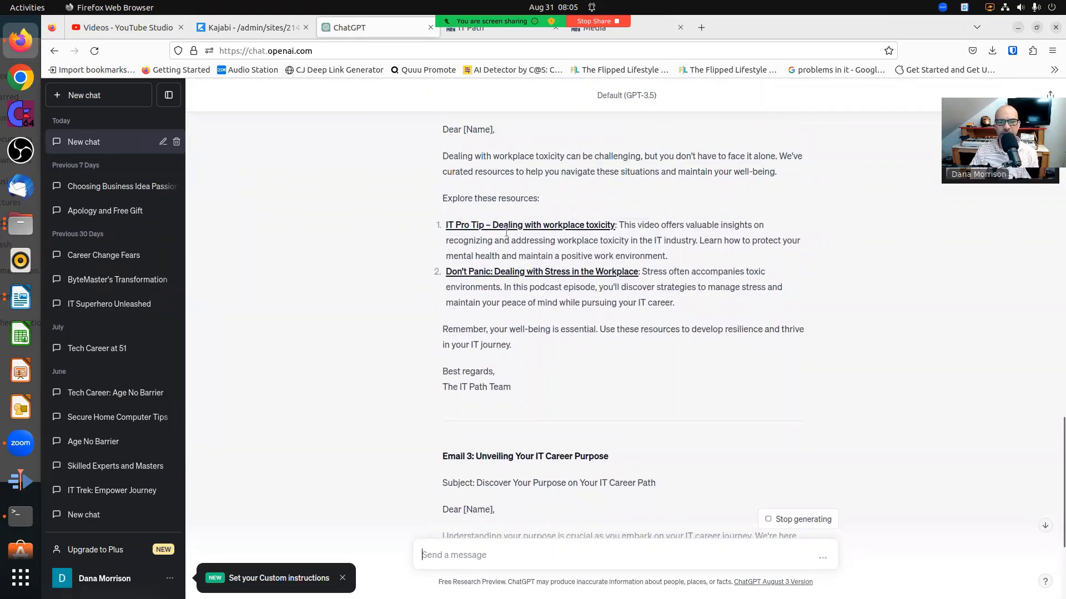
scroll(520, 242, "up", 4)
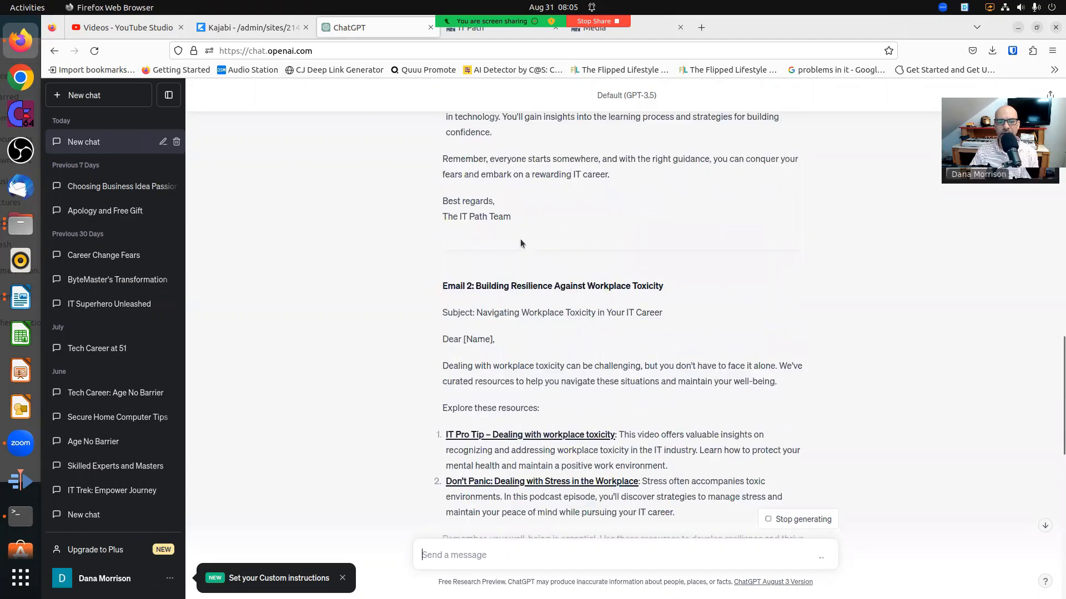
scroll(521, 239, "down", 4)
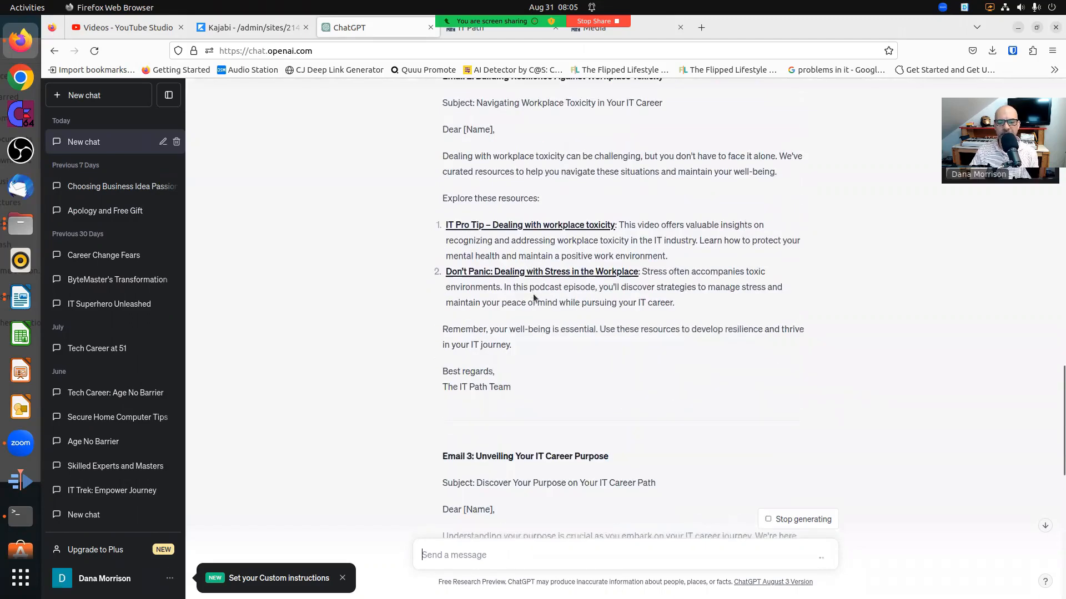
scroll(533, 298, "down", 4)
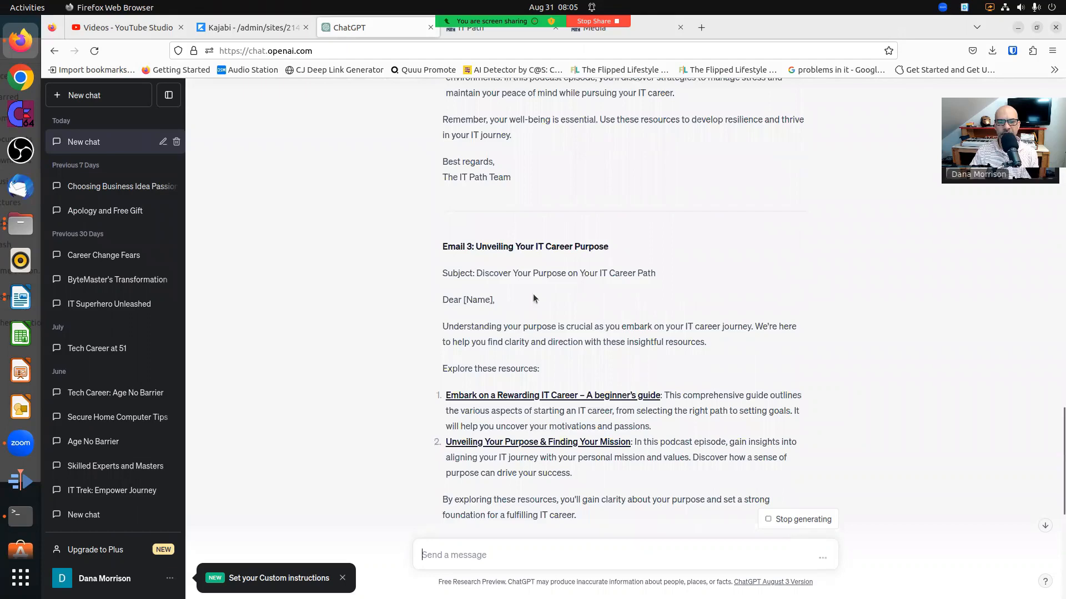
scroll(532, 299, "down", 4)
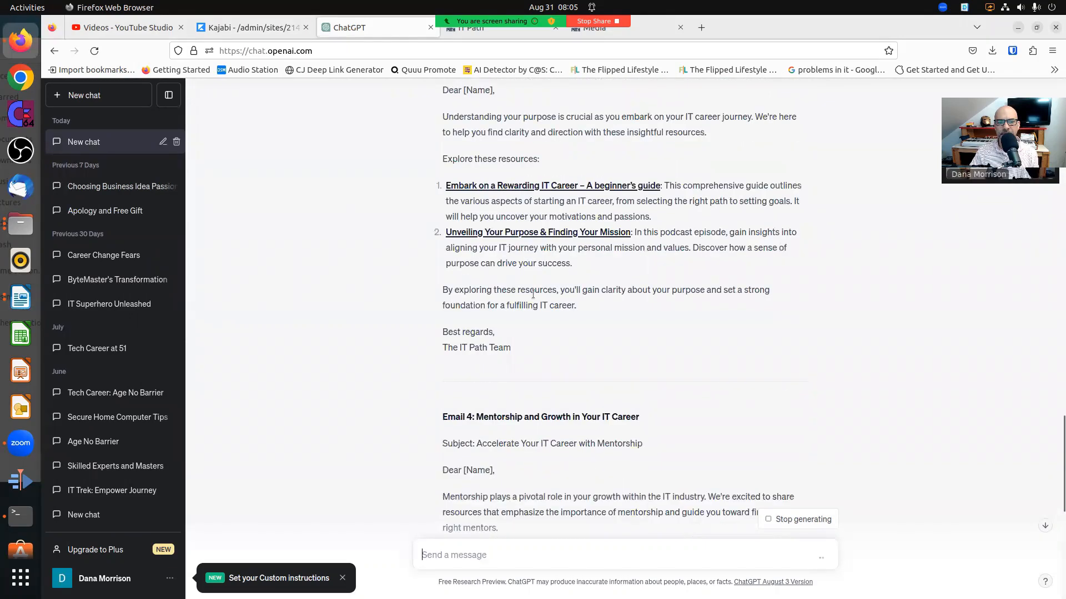
scroll(533, 294, "down", 4)
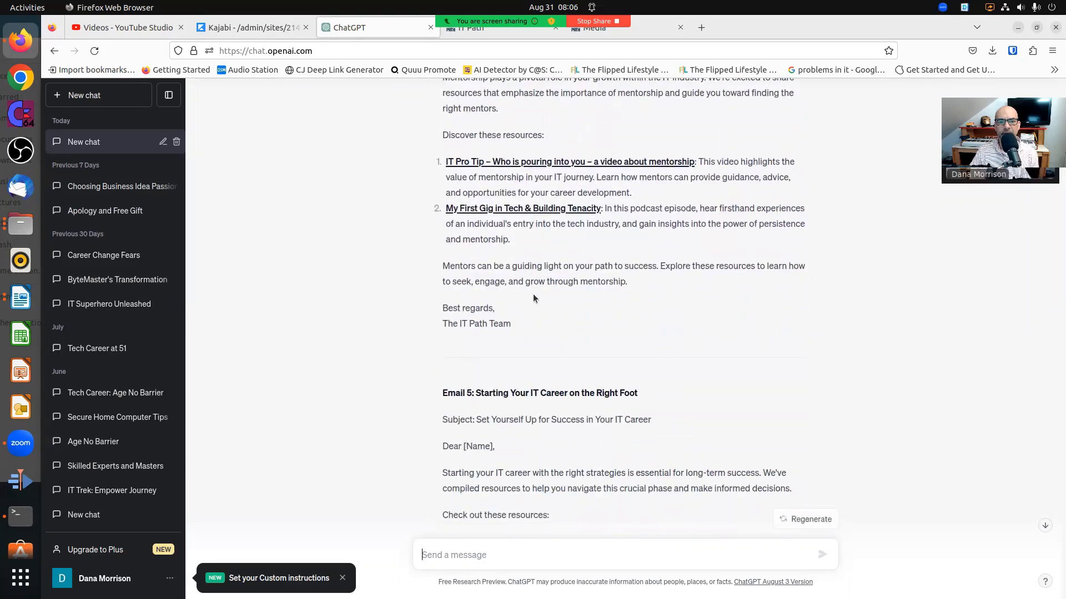
scroll(533, 298, "down", 3)
scroll(572, 285, "down", 2)
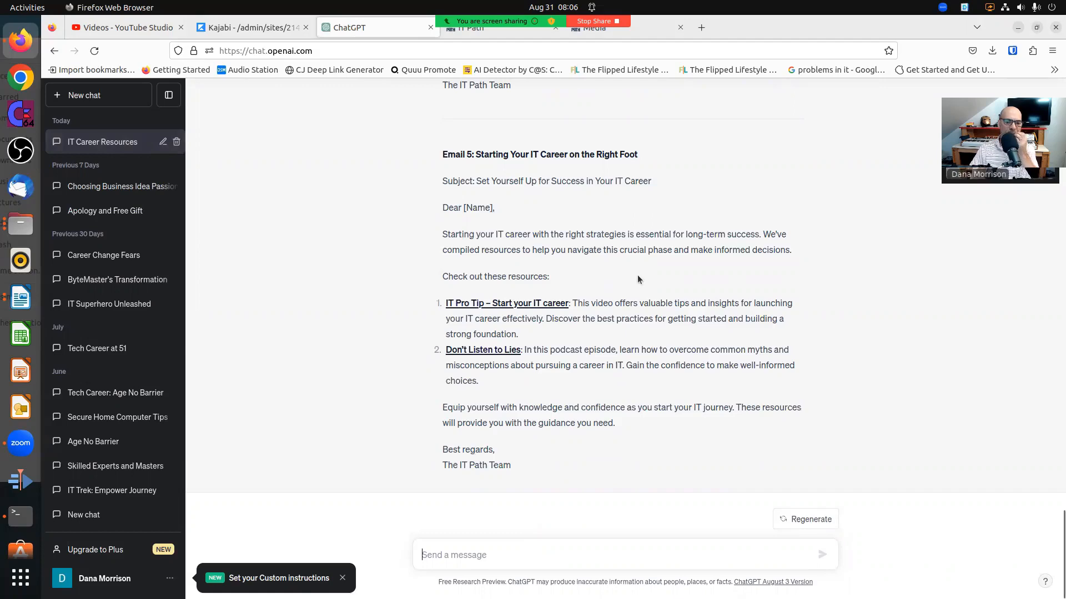
scroll(603, 321, "up", 4)
scroll(603, 320, "up", 2)
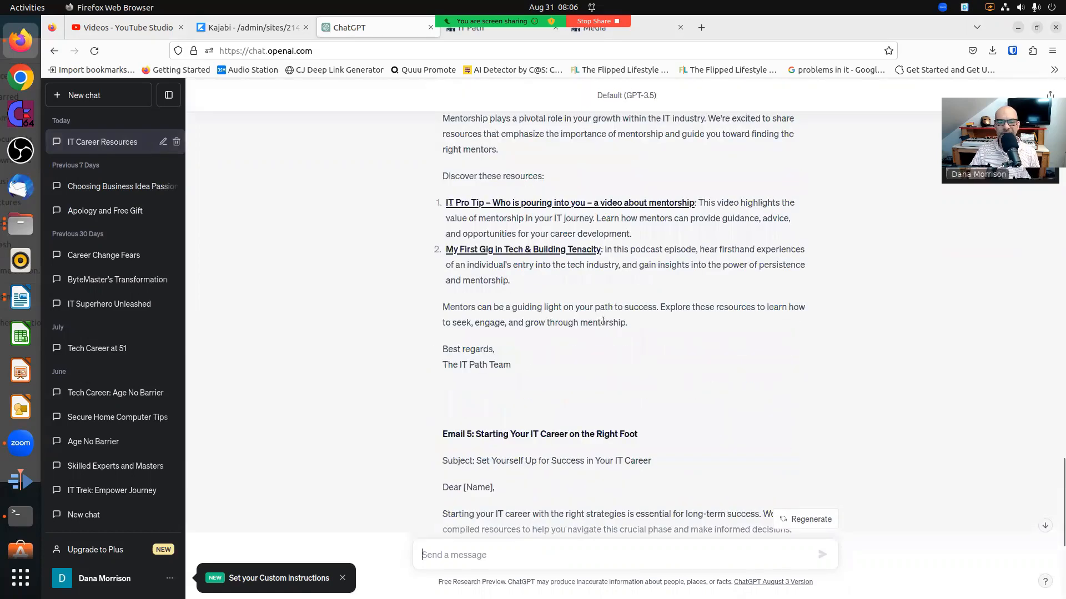
scroll(611, 328, "down", 5)
scroll(661, 341, "up", 20)
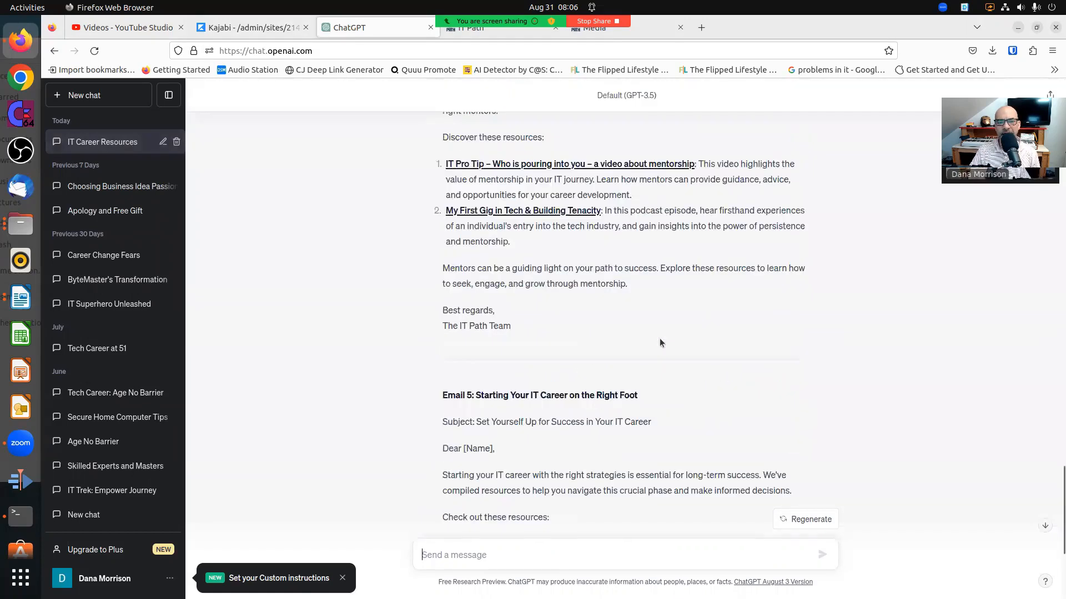
scroll(656, 339, "up", 15)
scroll(654, 342, "down", 10)
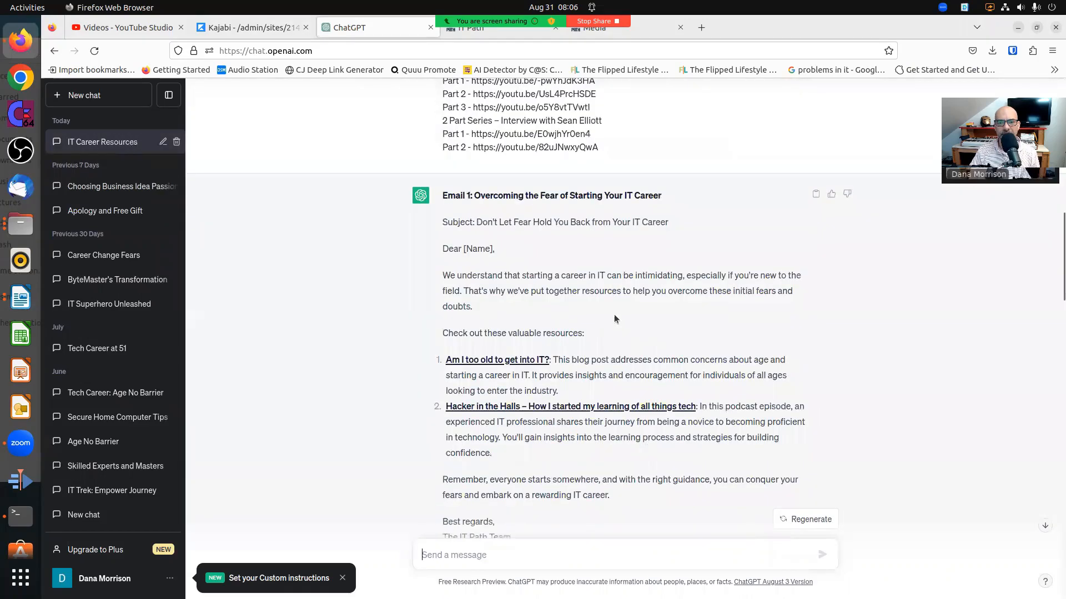
scroll(620, 309, "down", 20)
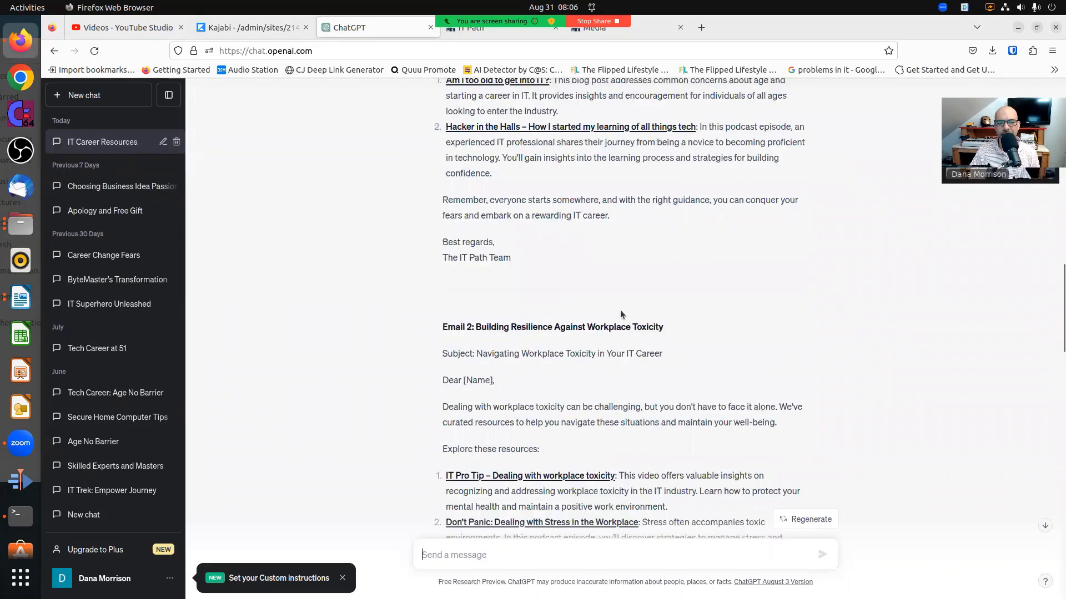
scroll(620, 310, "down", 10)
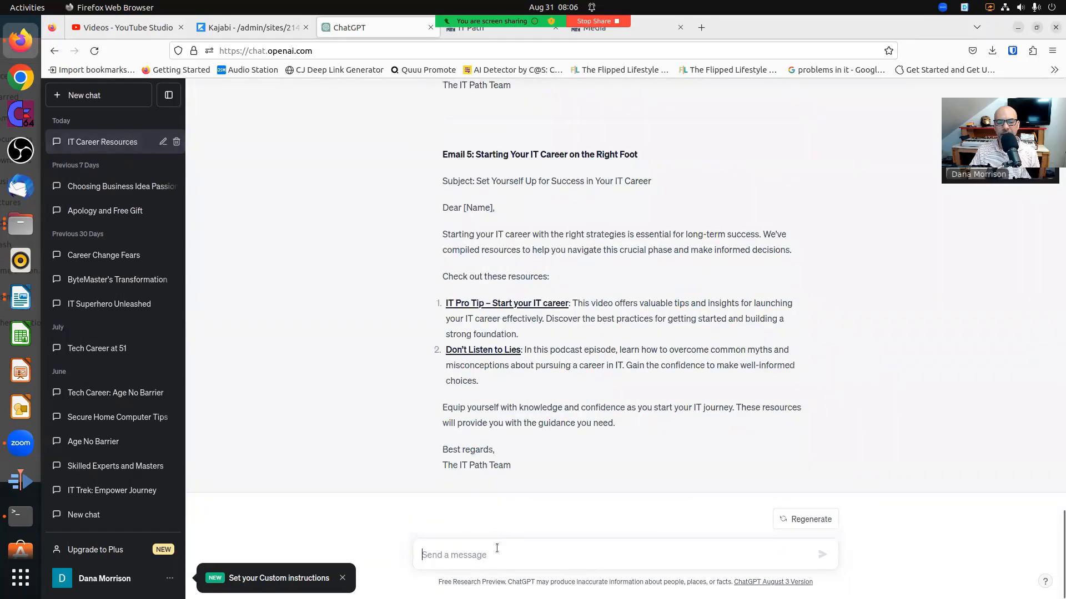
type("keep")
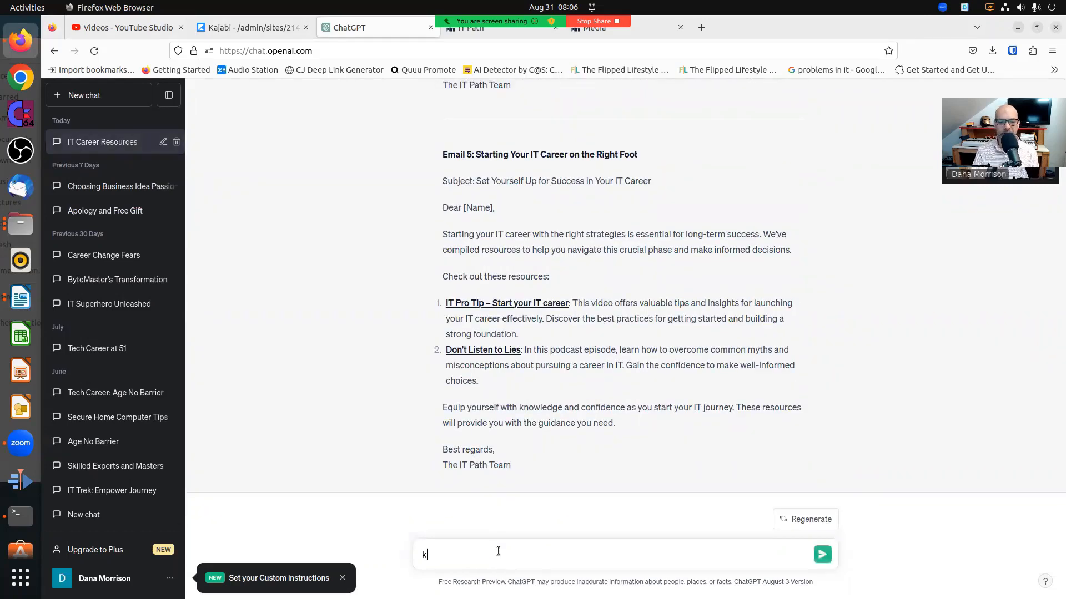
key("BackSpace")
key("BackSpace")
key("BackSpace")
key("BackSpace")
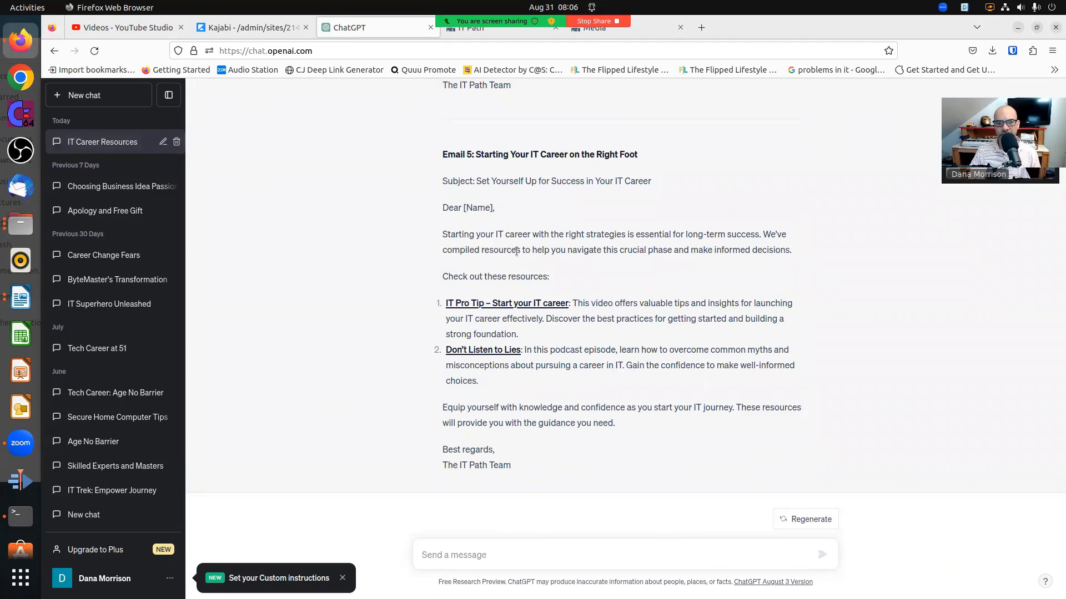
- Start a new ChatGPT chat and switch back to the prompt document in LibreOffice Writer
left_click(118, 96)
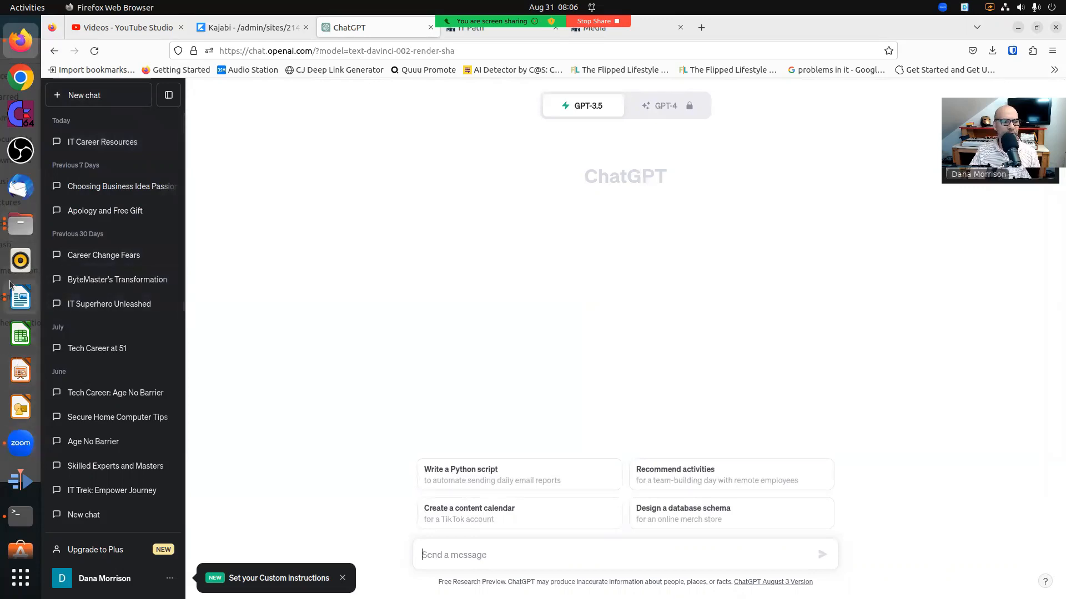
left_click(19, 295)
left_click(227, 207)
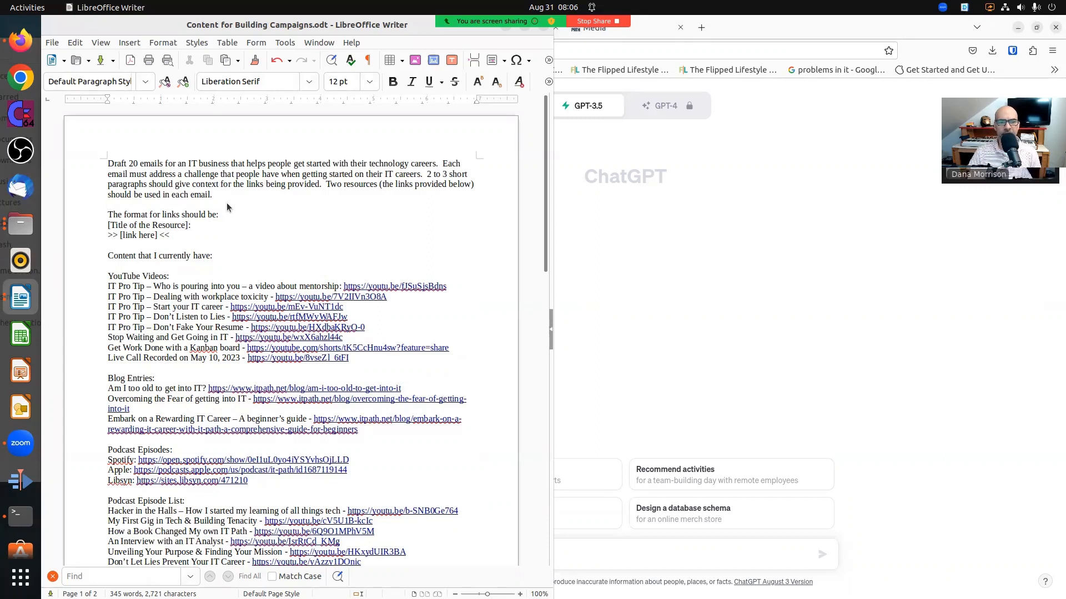
left_click(420, 174)
type(", similar")
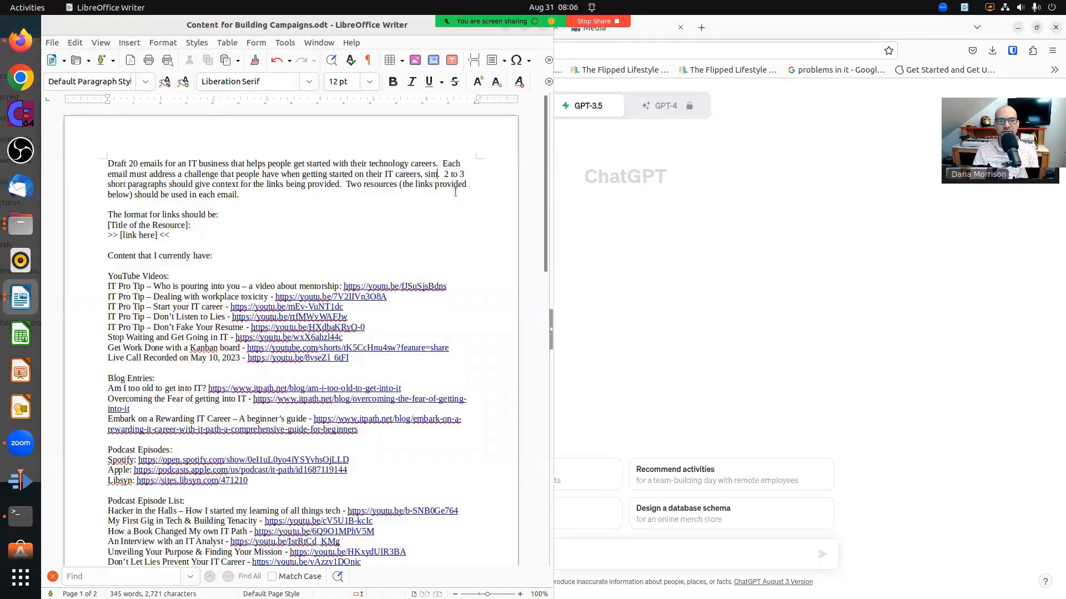
key("BackSpace")
key("BackSpace")
key("BackSpace")
key("BackSpace")
key("BackSpace")
key("BackSpace")
key("BackSpace")
key("BackSpace")
key("BackSpace")
key("BackSpace")
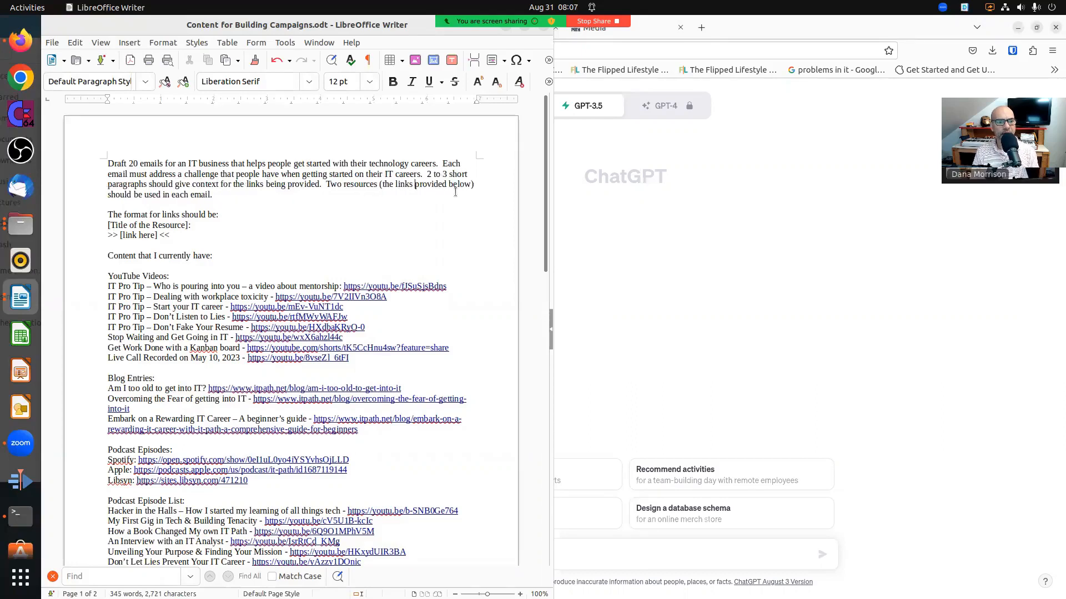
- Extend the sentence ending in "links being provided" with ", similar resources should be group together on the same email"
type(", similar resources should be")
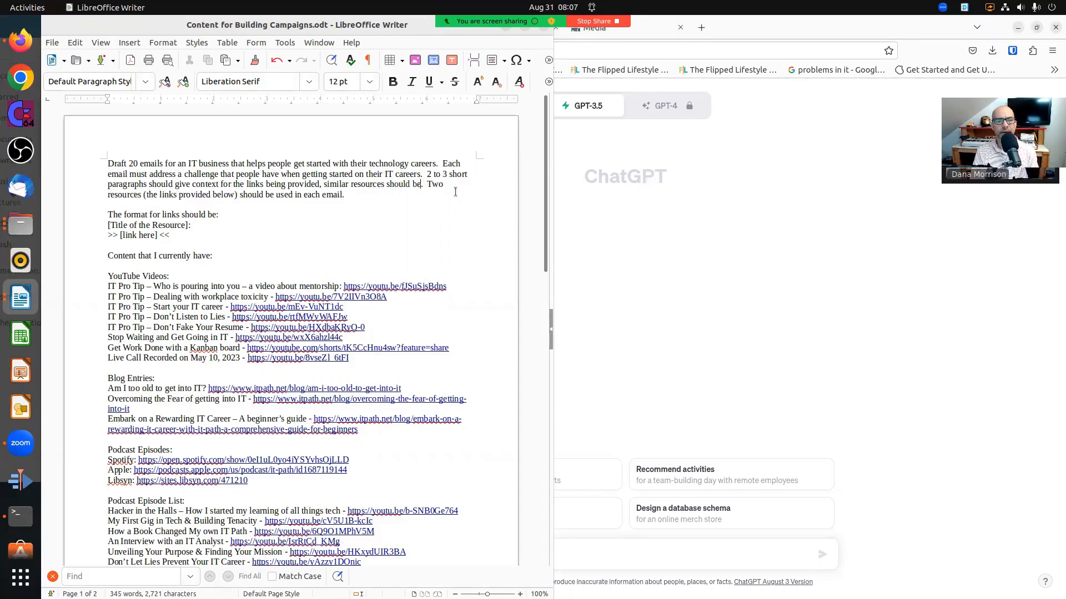
type(" group togeth")
type("er on the same")
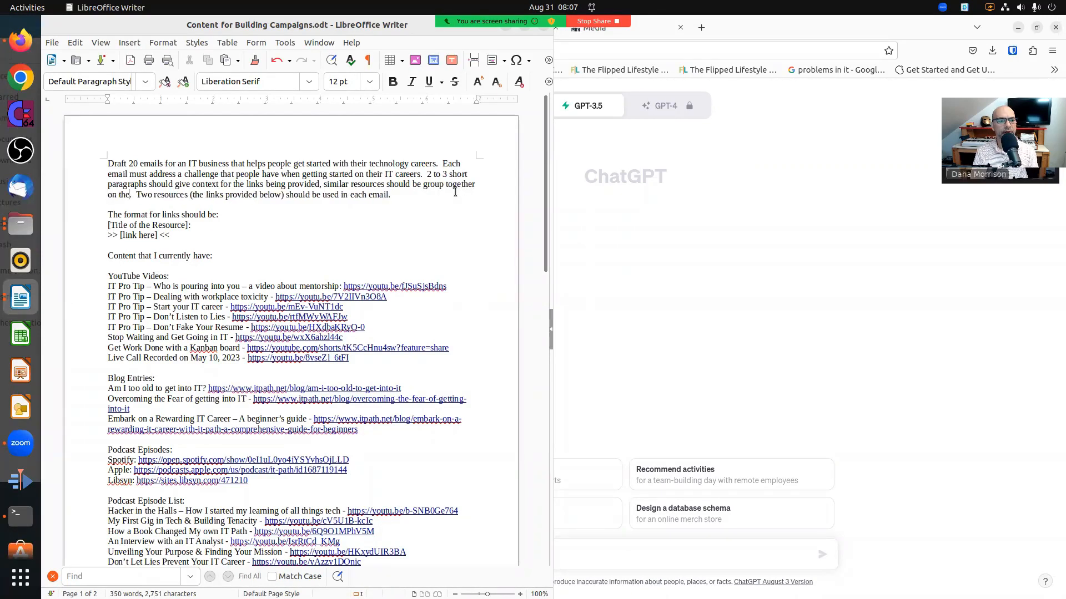
type(" email")
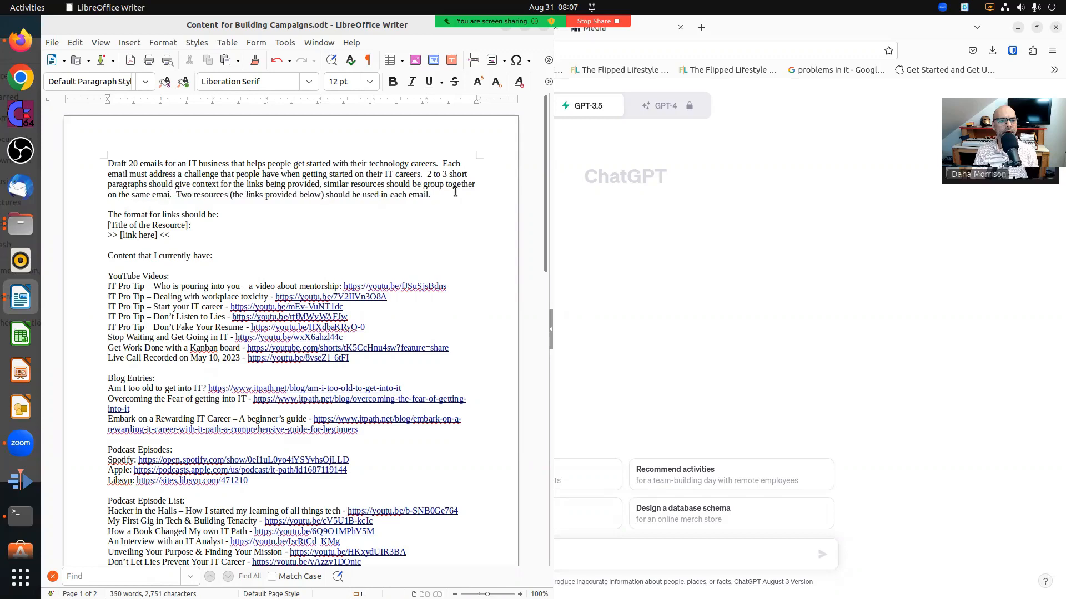
type("s")
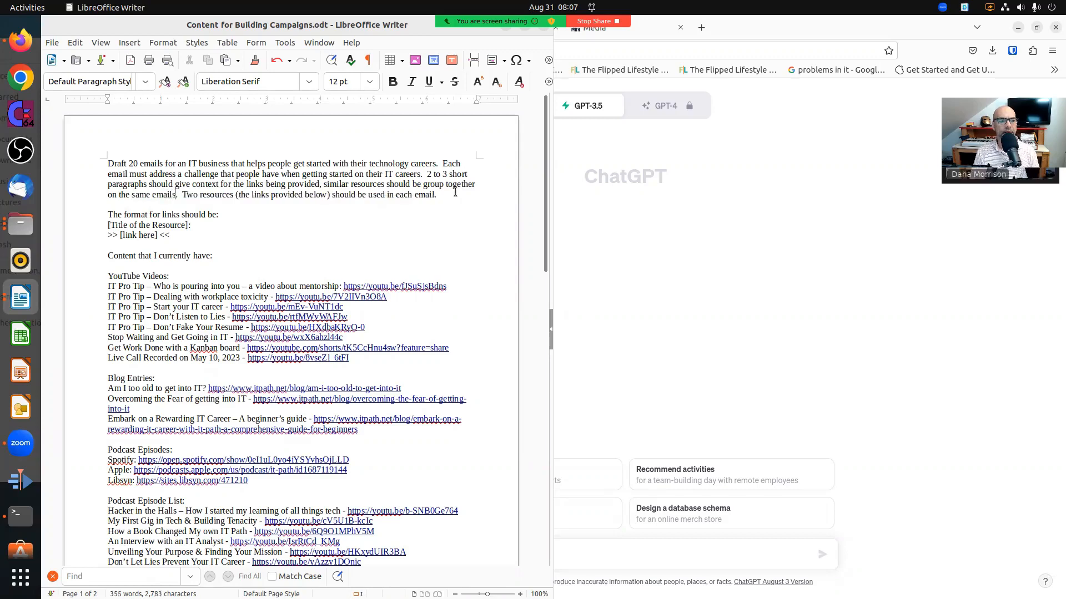
key("BackSpace")
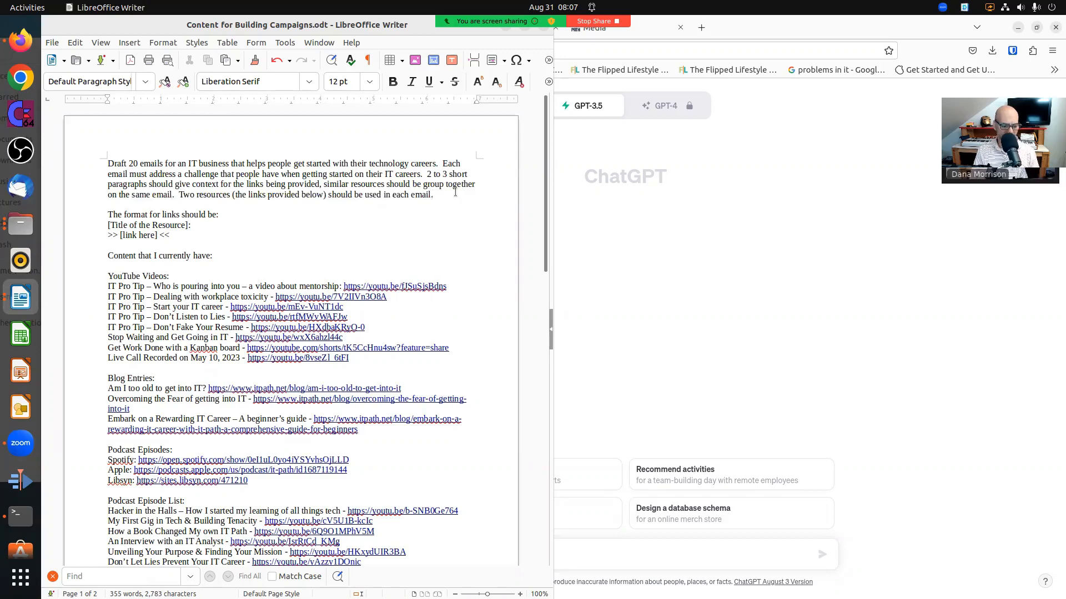
- Append the sentence "Use up to 2 to 3 short paragraph stories to emphasize the resources." to the opening paragraph of the prompt
type("Use")
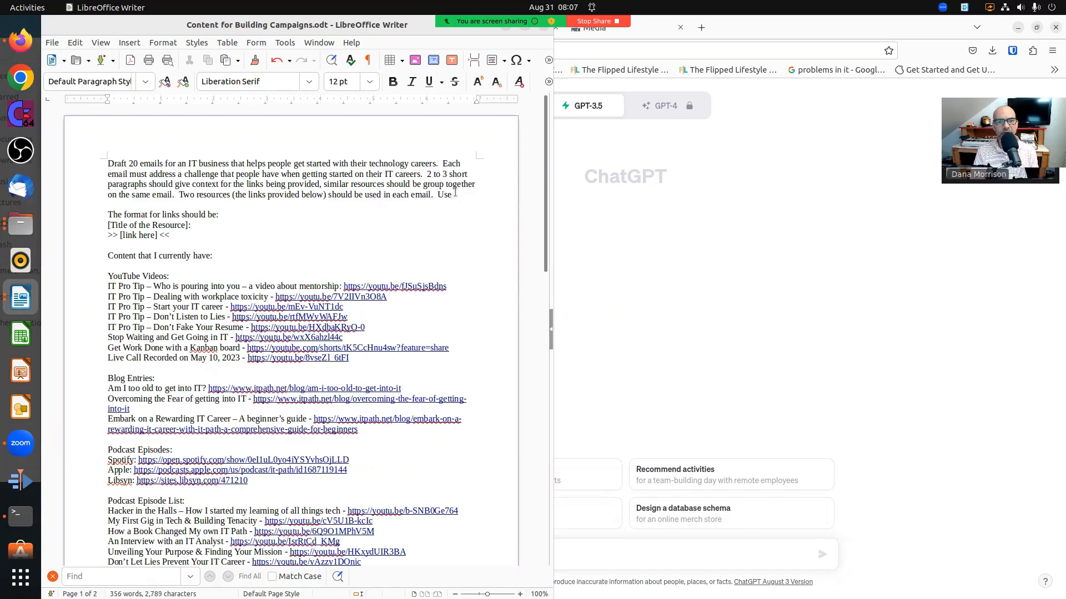
type(" up to")
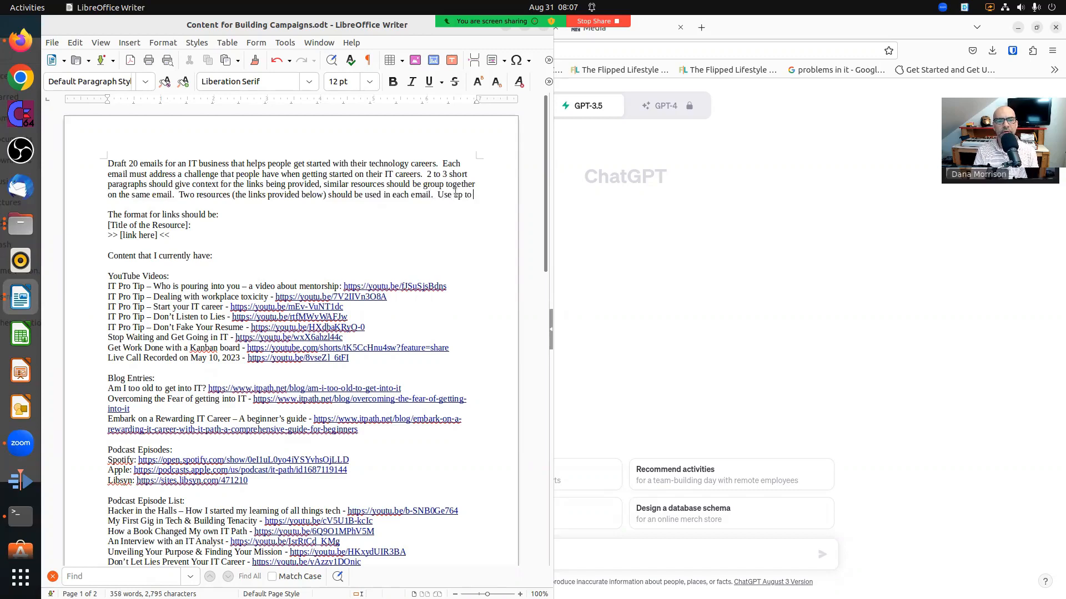
type(" 2 to 3 pa")
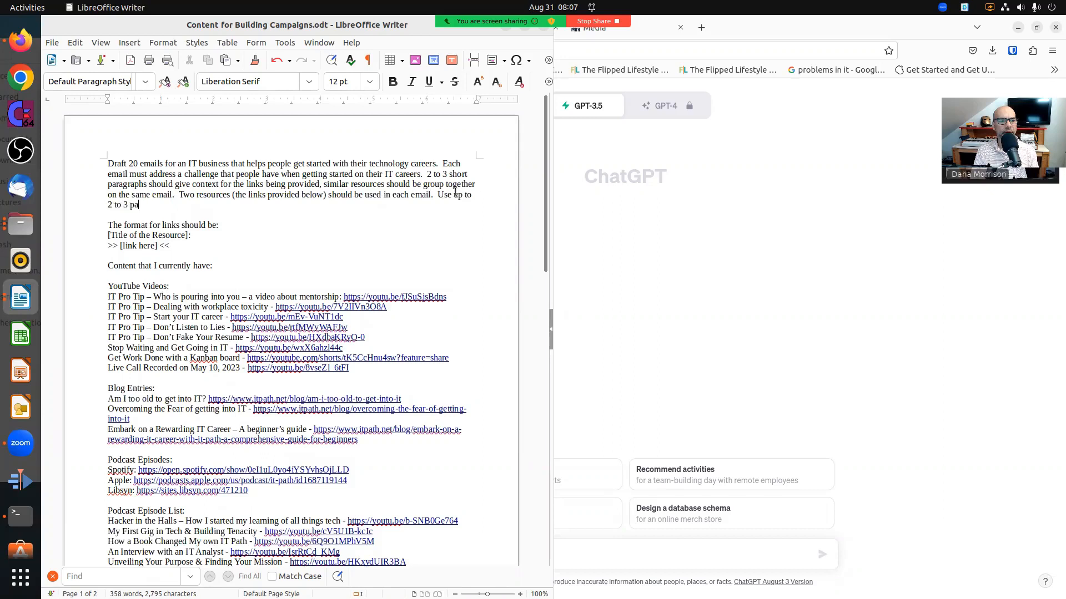
type("ragraph stories ")
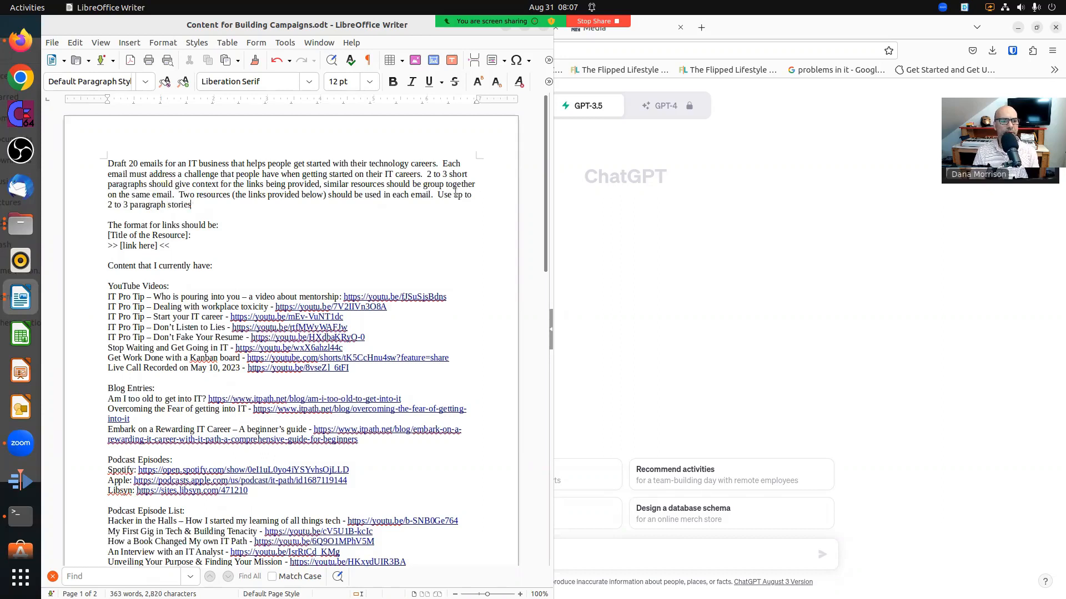
type("s")
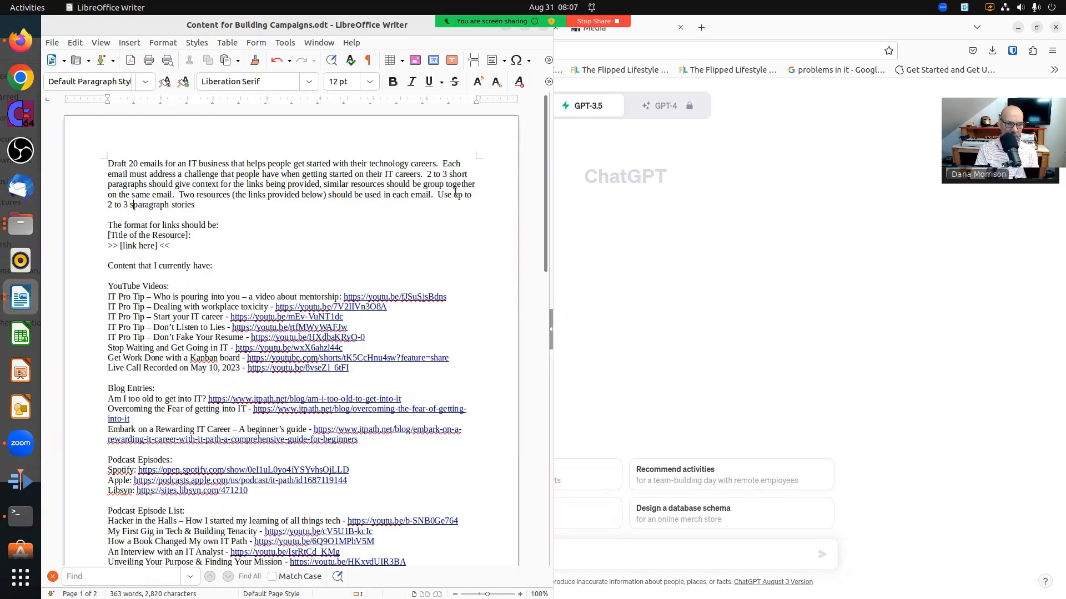
type("hort to emphasize the re")
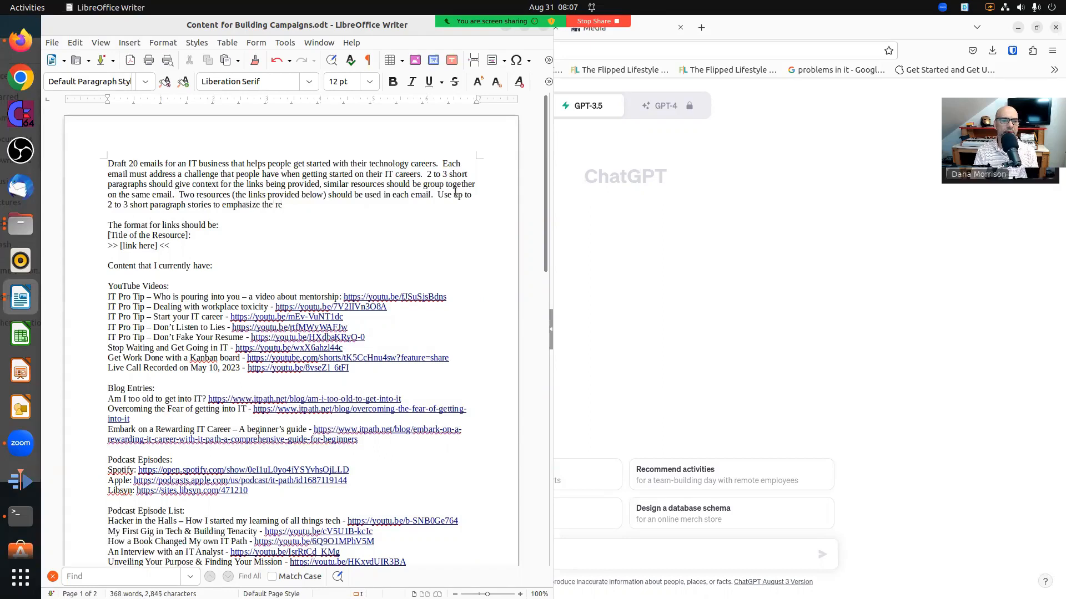
type("s")
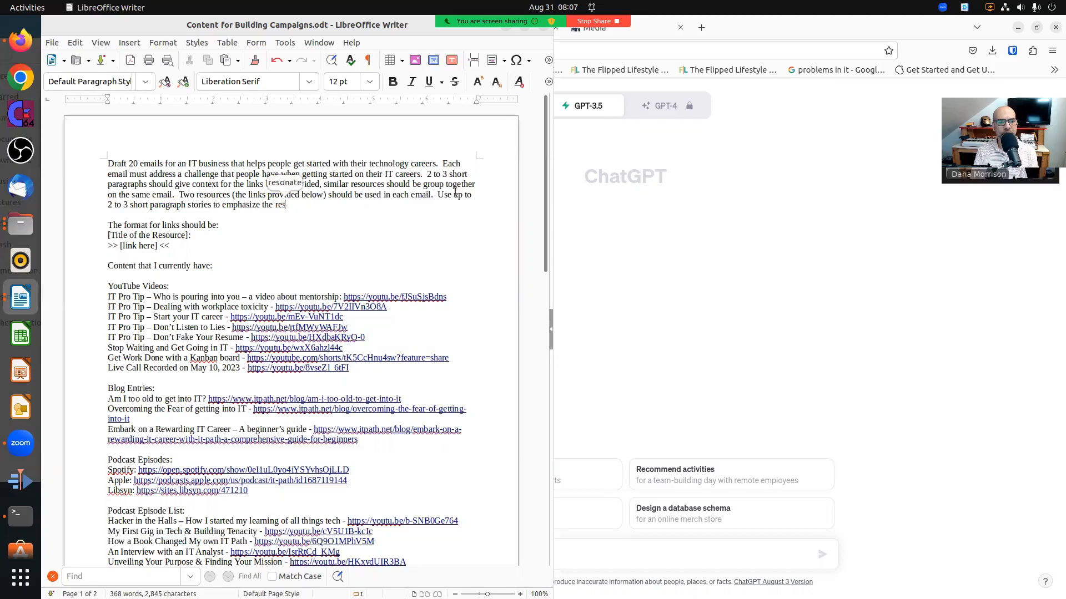
type("ources.")
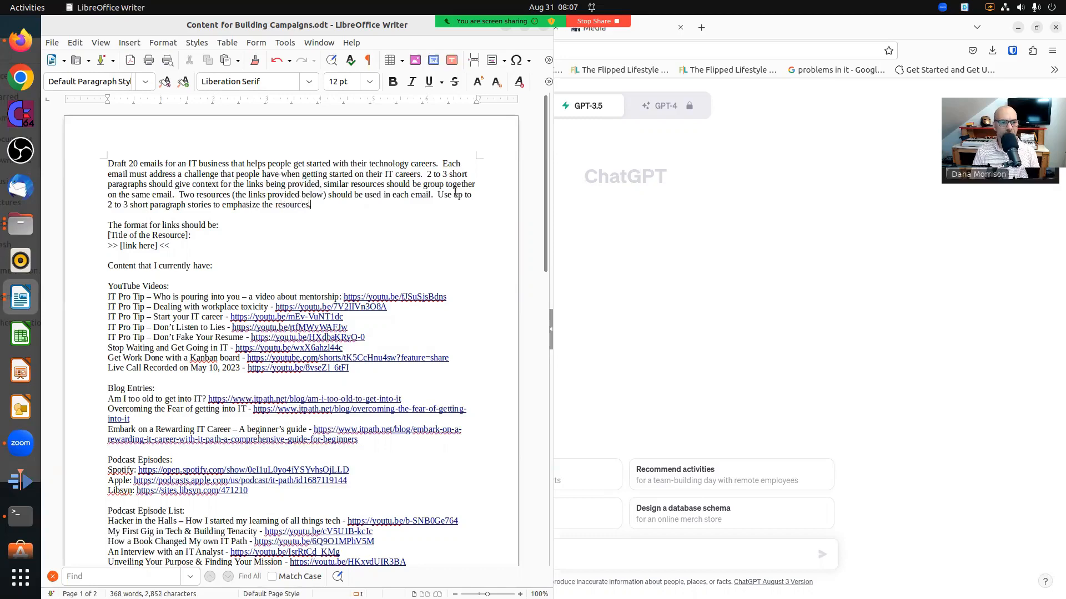
- Copy the whole prompt document from Writer and submit it in the new ChatGPT chat in Firefox
key("ctrl+a")
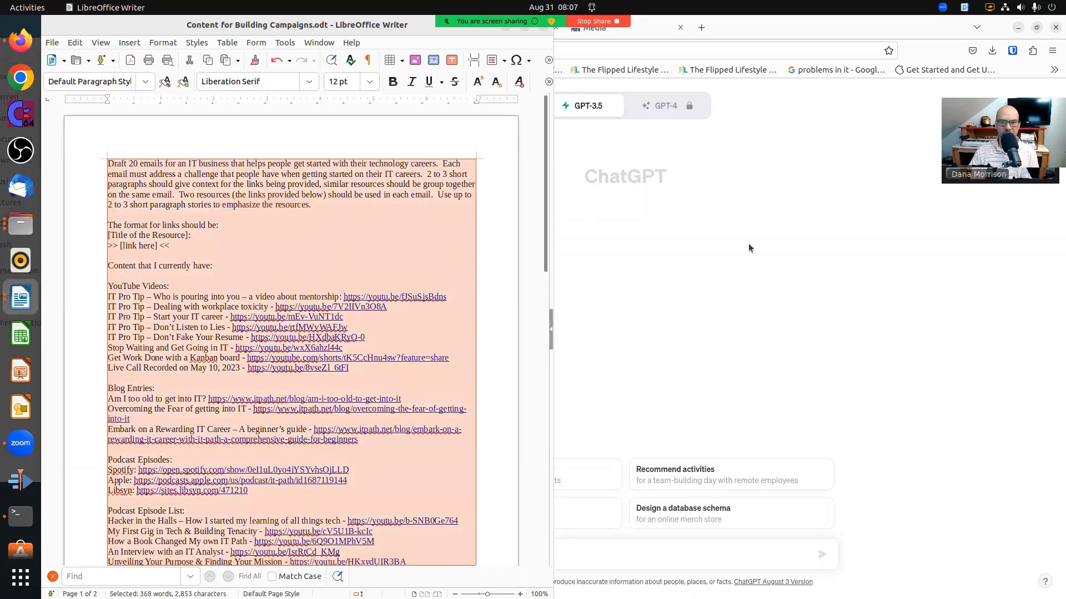
left_click(797, 274)
left_click(461, 554)
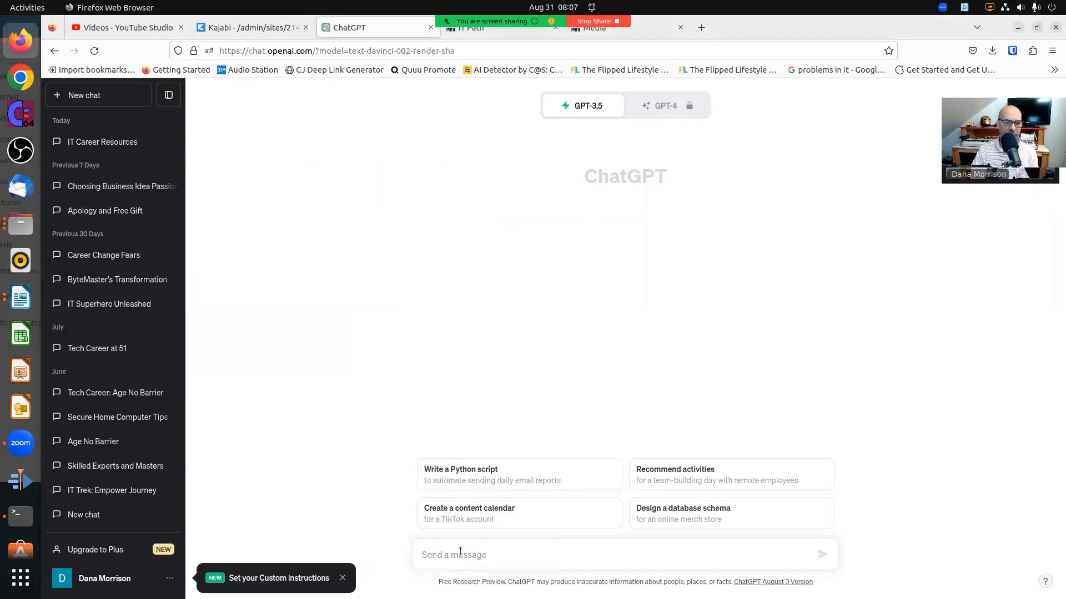
key("ctrl+v")
key("Return")
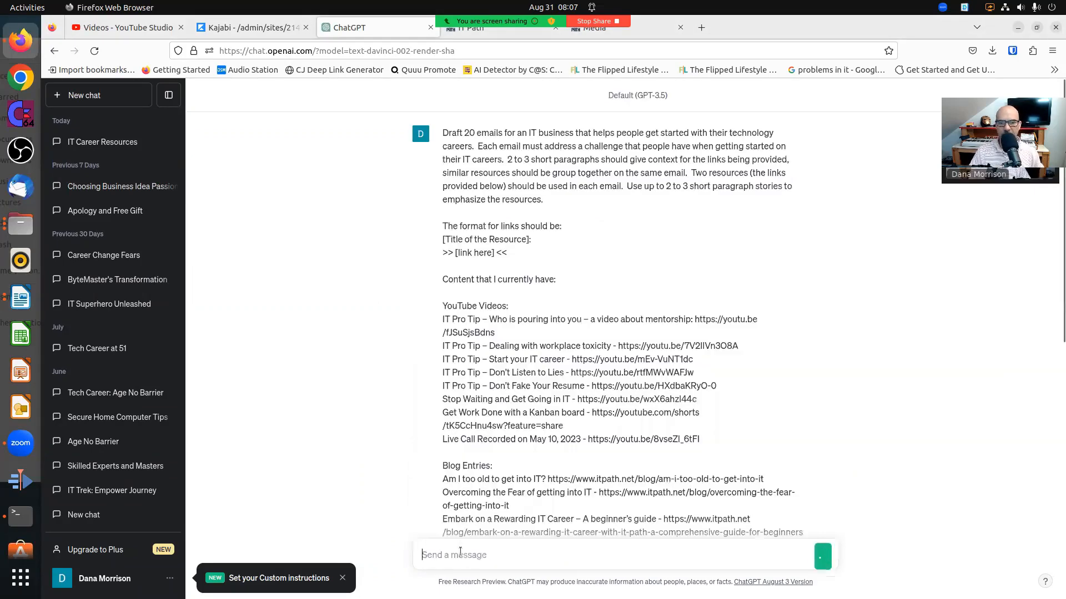
- Read the newly generated Emails 1 to 5, checking their stories, paired resources and link formatting, and review Email 1 again
scroll(460, 371, "up", 6)
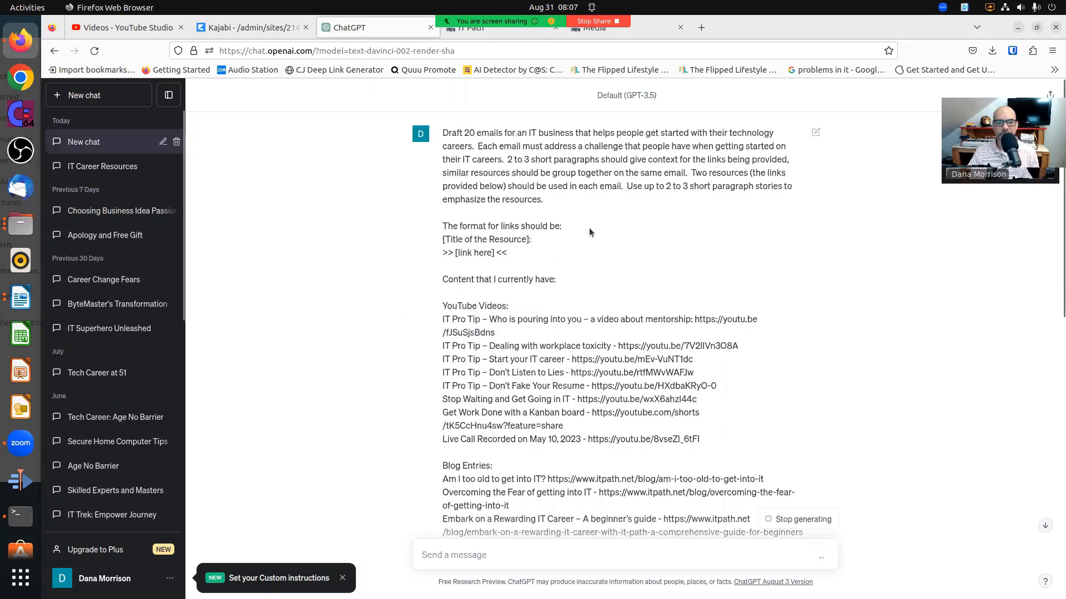
scroll(590, 231, "down", 15)
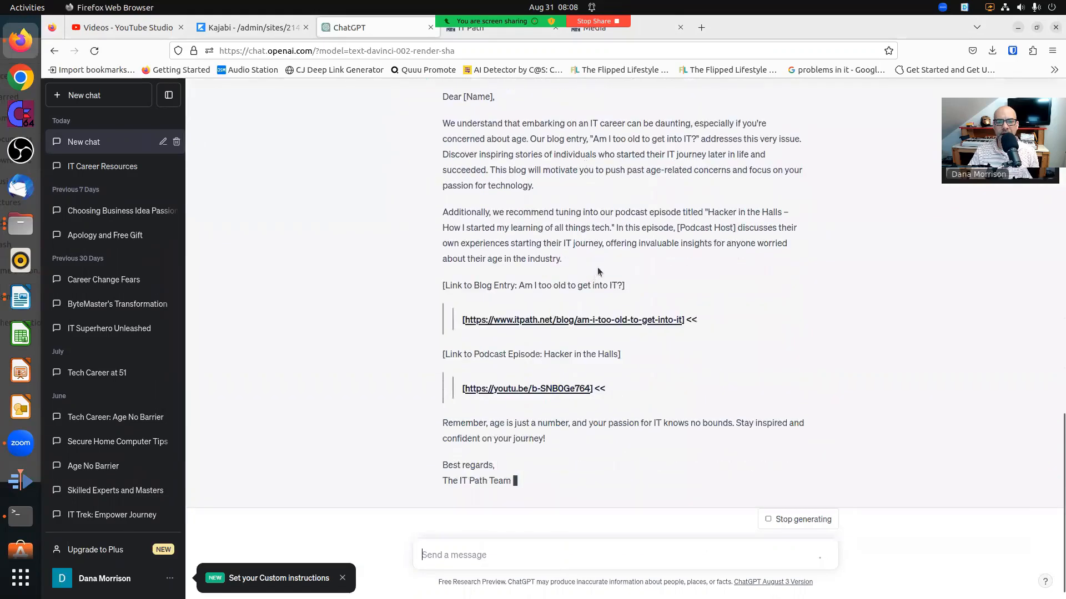
scroll(617, 334, "up", 2)
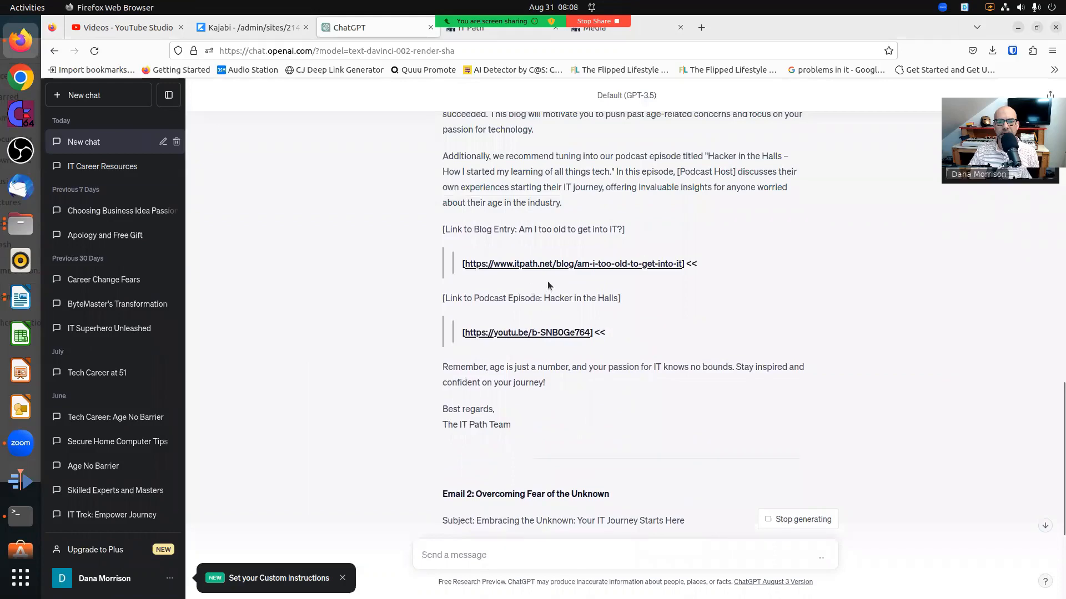
scroll(627, 301, "down", 3)
scroll(627, 297, "down", 5)
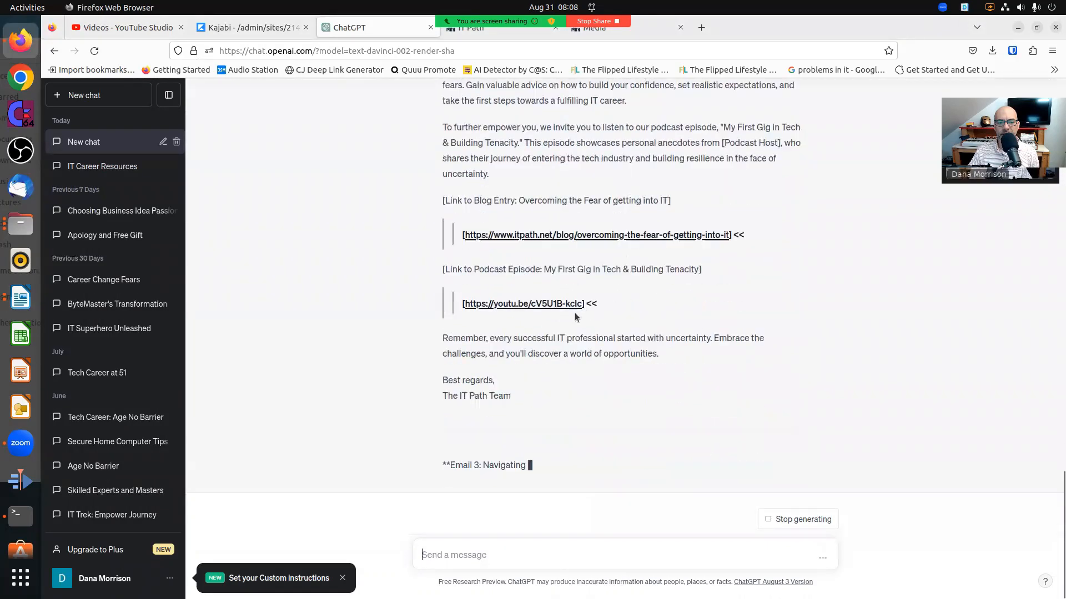
scroll(524, 329, "up", 4)
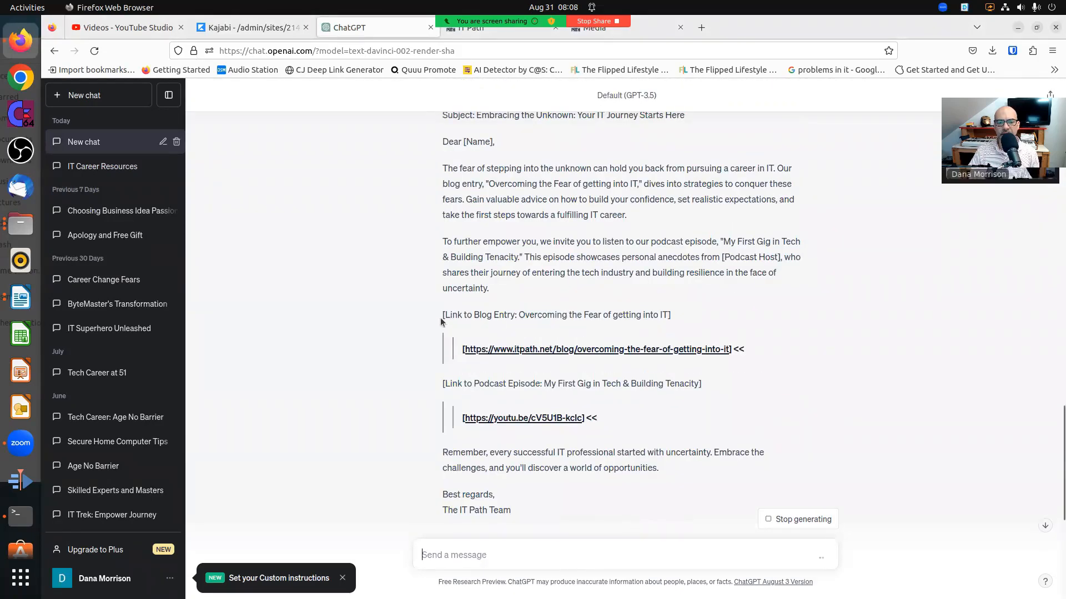
scroll(525, 332, "down", 3)
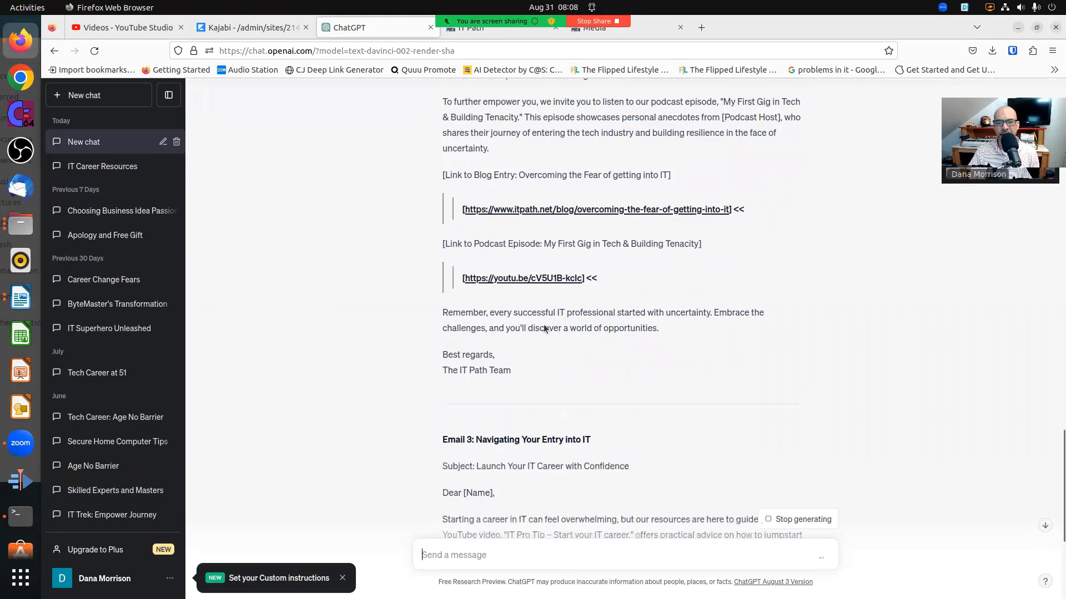
scroll(558, 317, "down", 8)
scroll(640, 294, "down", 2)
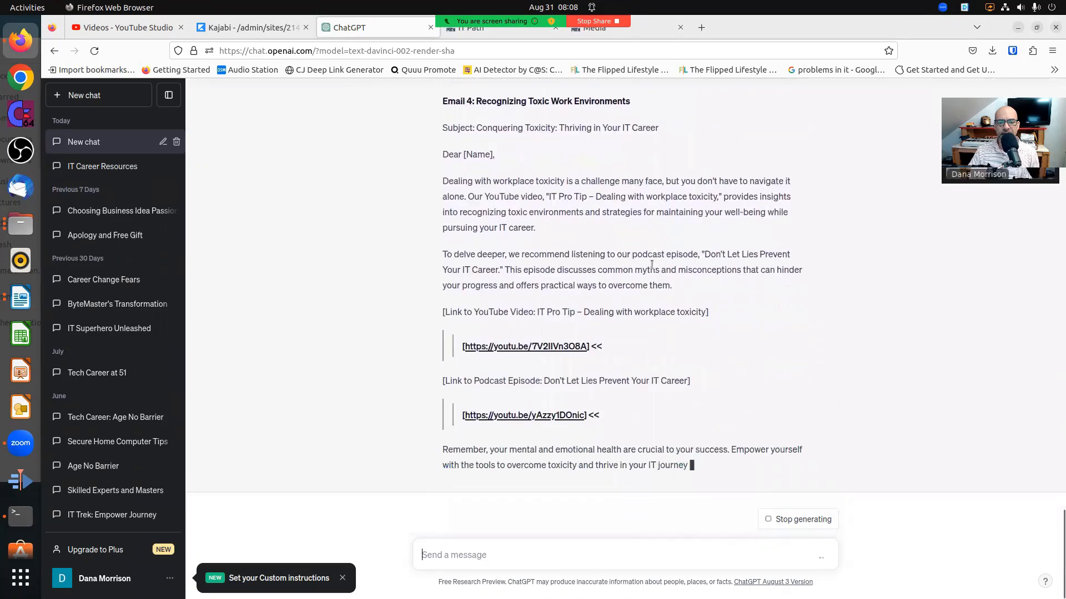
scroll(652, 265, "up", 5)
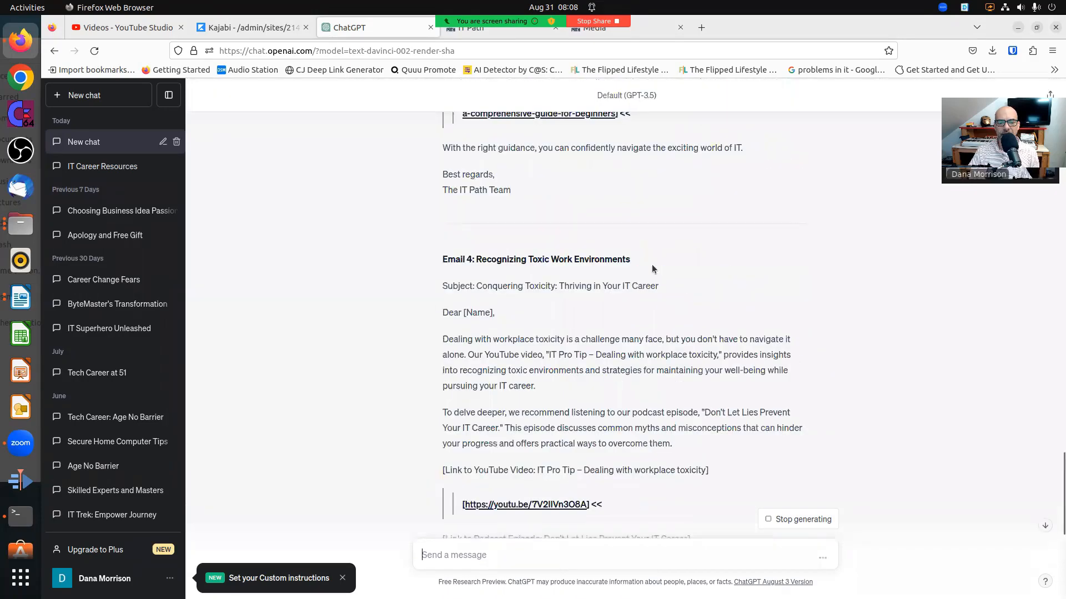
scroll(652, 265, "down", 8)
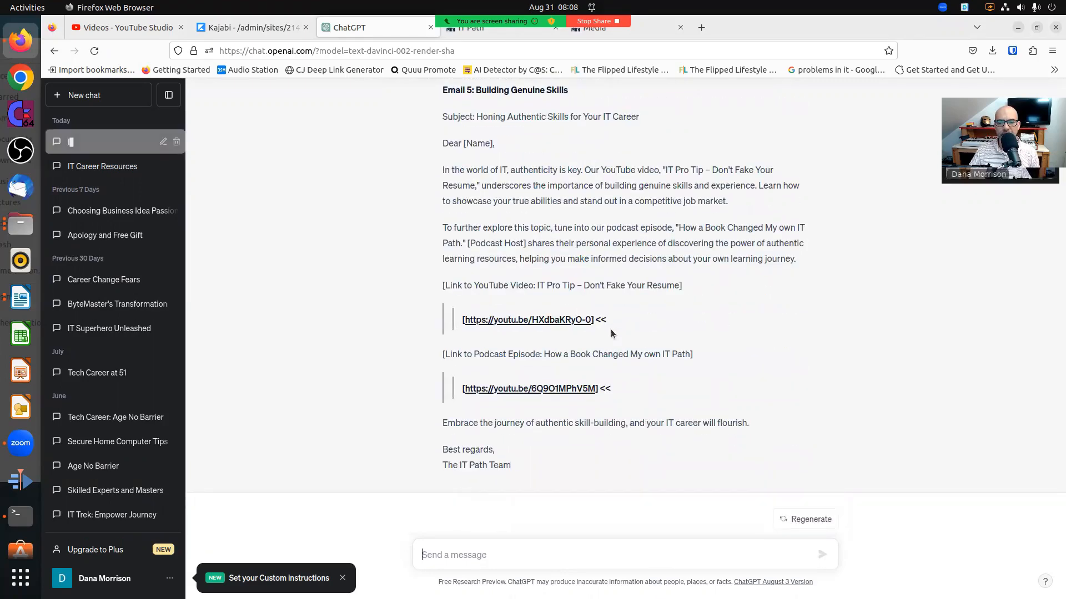
scroll(641, 348, "up", 10)
scroll(641, 347, "up", 15)
scroll(641, 347, "up", 5)
scroll(641, 348, "down", 6)
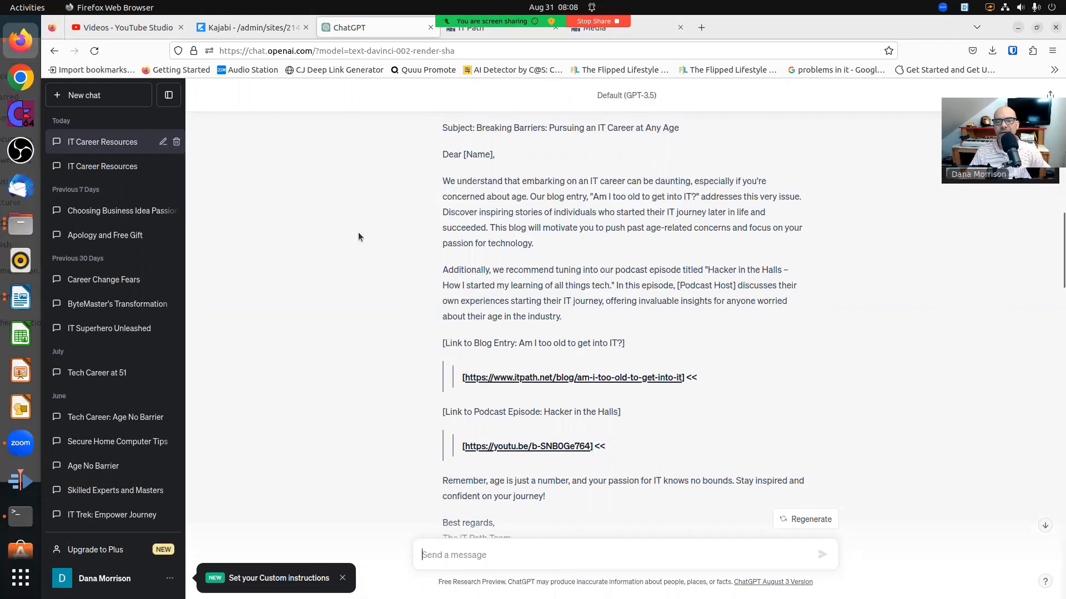
scroll(591, 244, "down", 10)
scroll(591, 244, "up", 10)
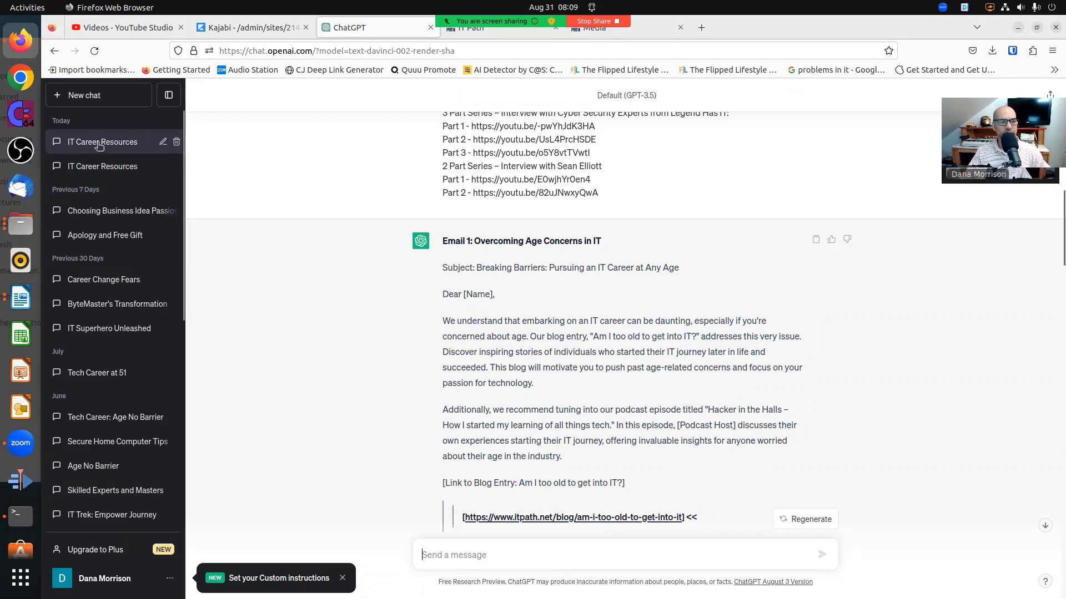
- Open another new ChatGPT chat and return to the prompt document in LibreOffice Writer
left_click(110, 95)
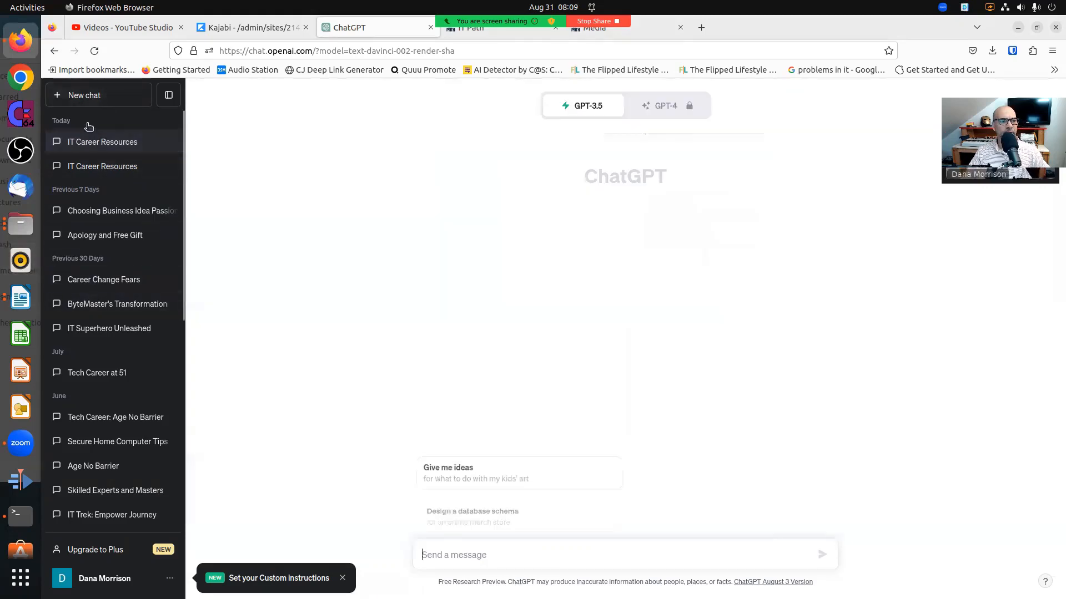
left_click(10, 302)
left_click(10, 301)
- Append "In my emails I am always trying to make the people I serve to be the hero and I am only the guide."
left_click(349, 216)
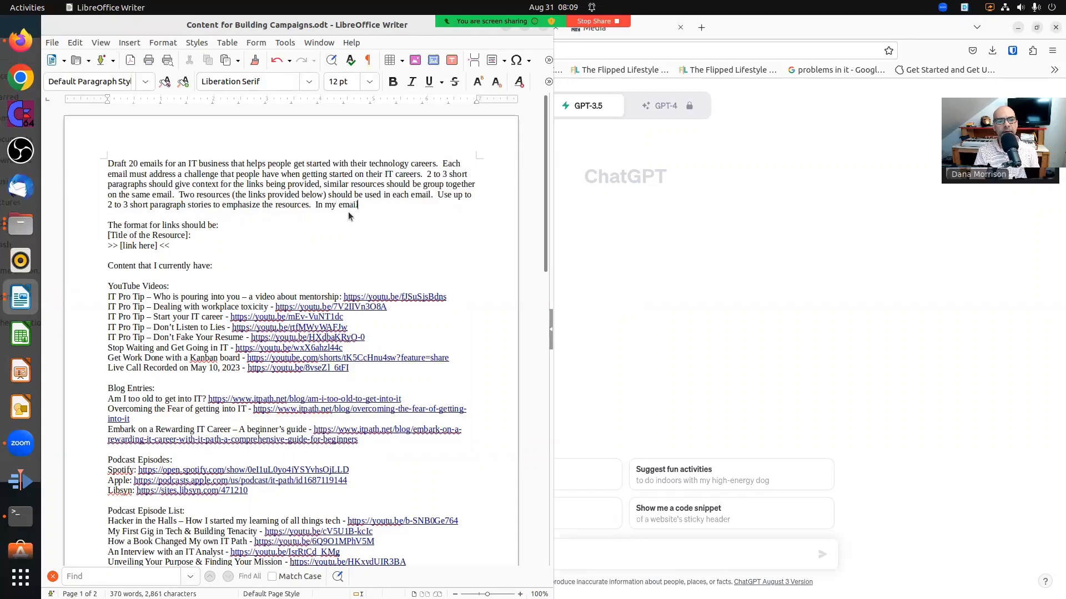
type("In my emails I am always trying to make my")
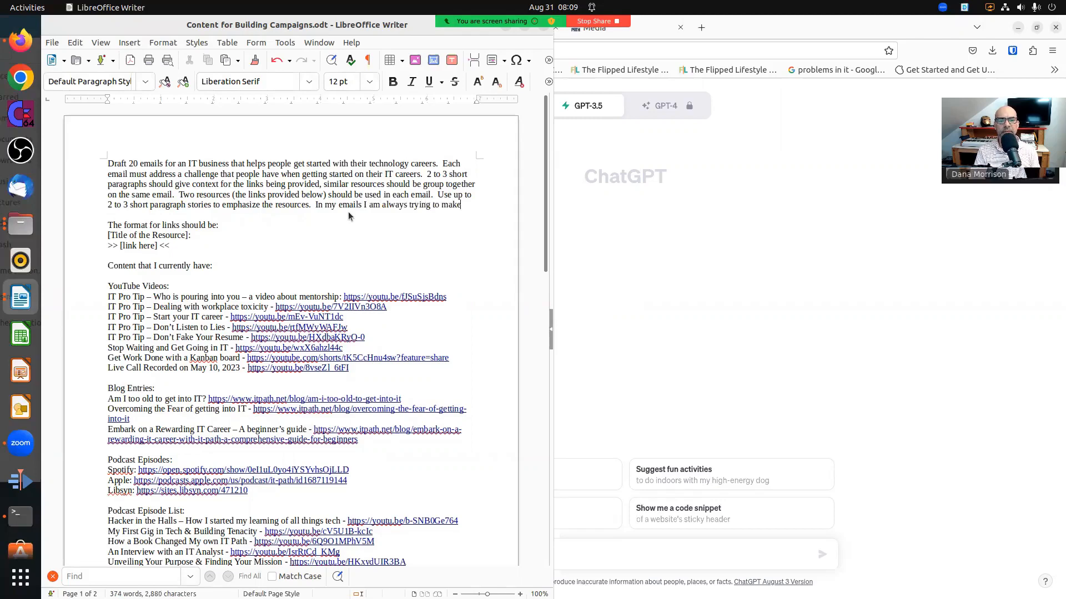
key("BackSpace")
key("BackSpace")
key("BackSpace")
type("the pe")
type("ople I serve ")
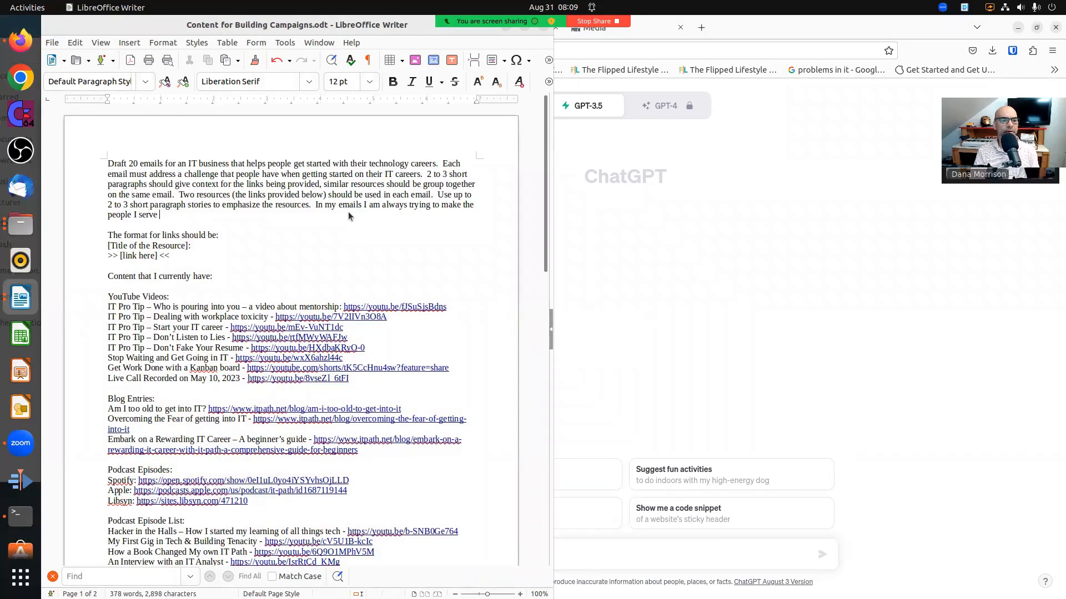
type("to be")
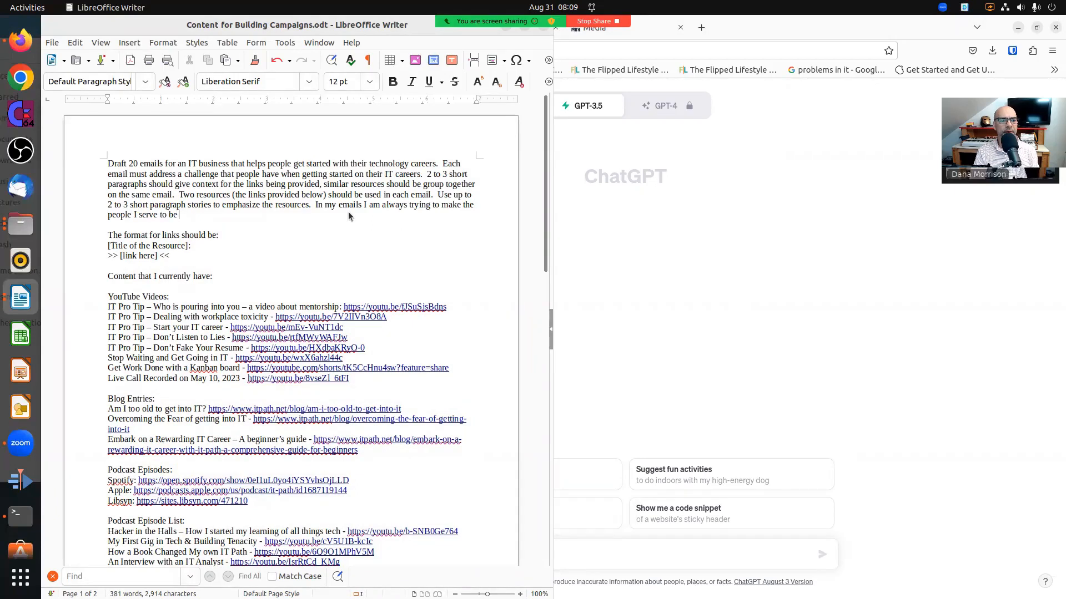
type(" the hero and I am only the guide.")
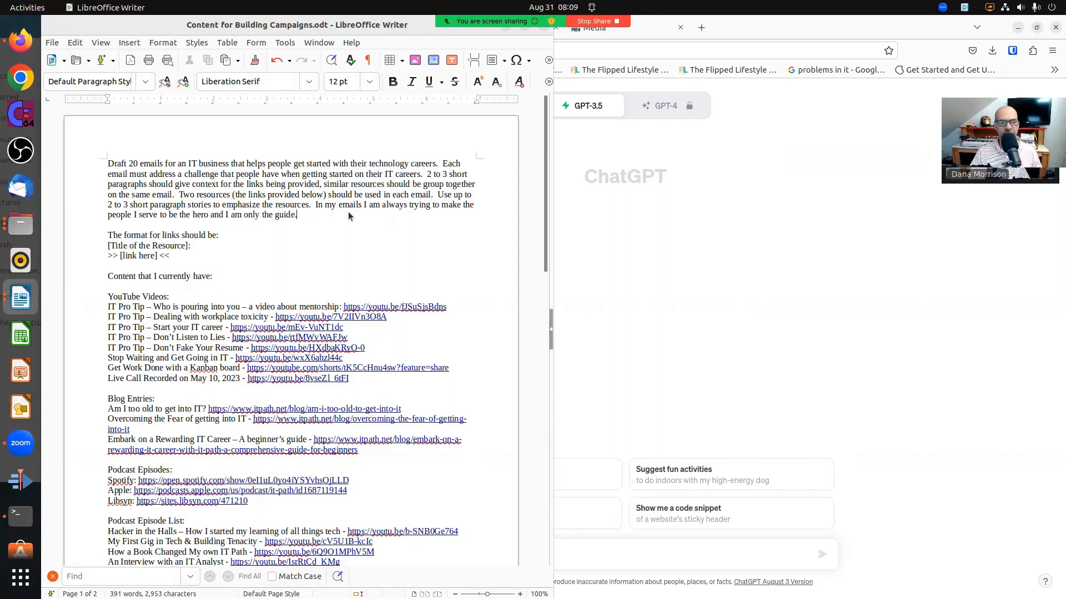
- Delete the three-line block starting "The format for links should be:" and the extra blank line above "Content that I currently have:"
left_click(222, 237)
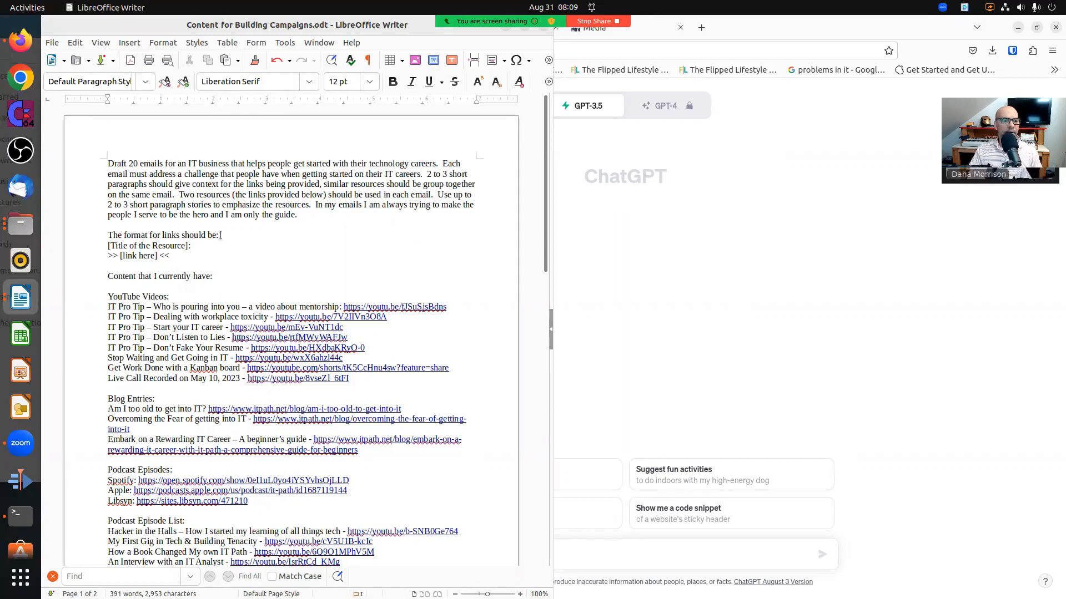
left_click(281, 228)
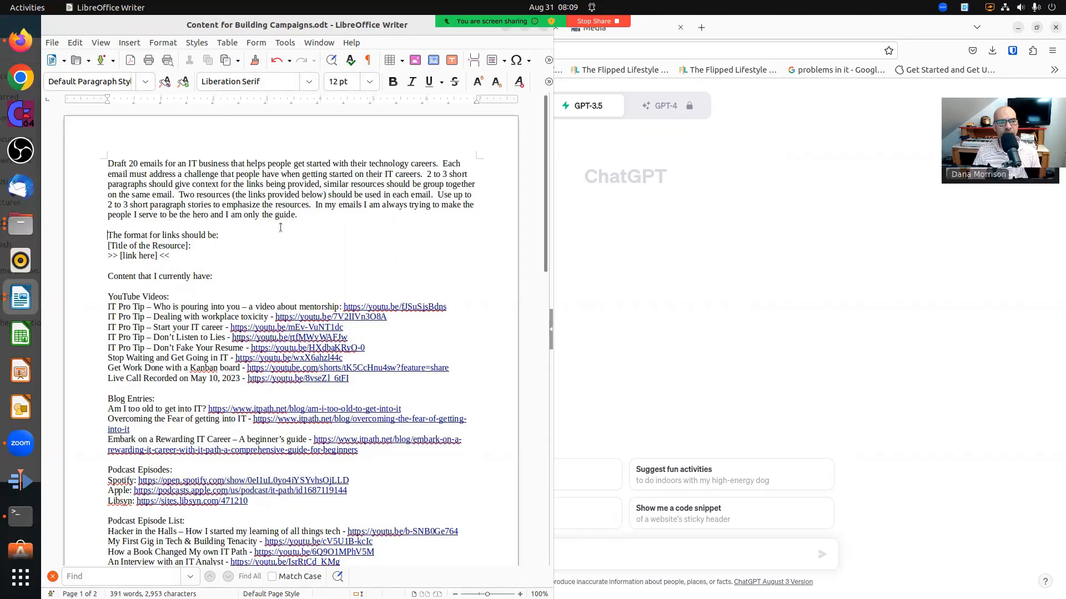
key("shift+Down")
key("shift+Down")
key("shift+Down")
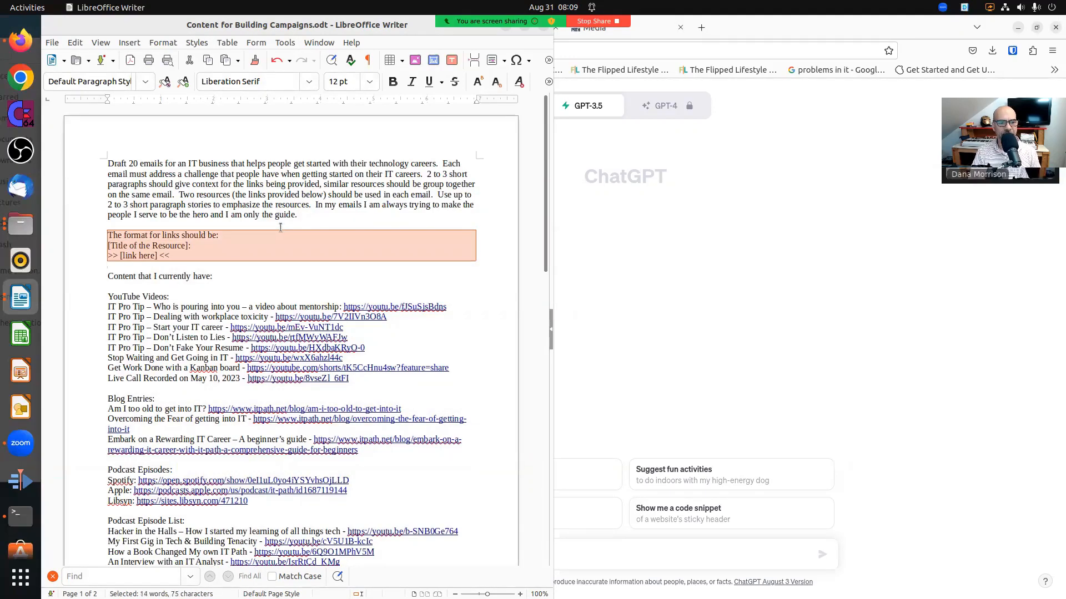
key("Delete")
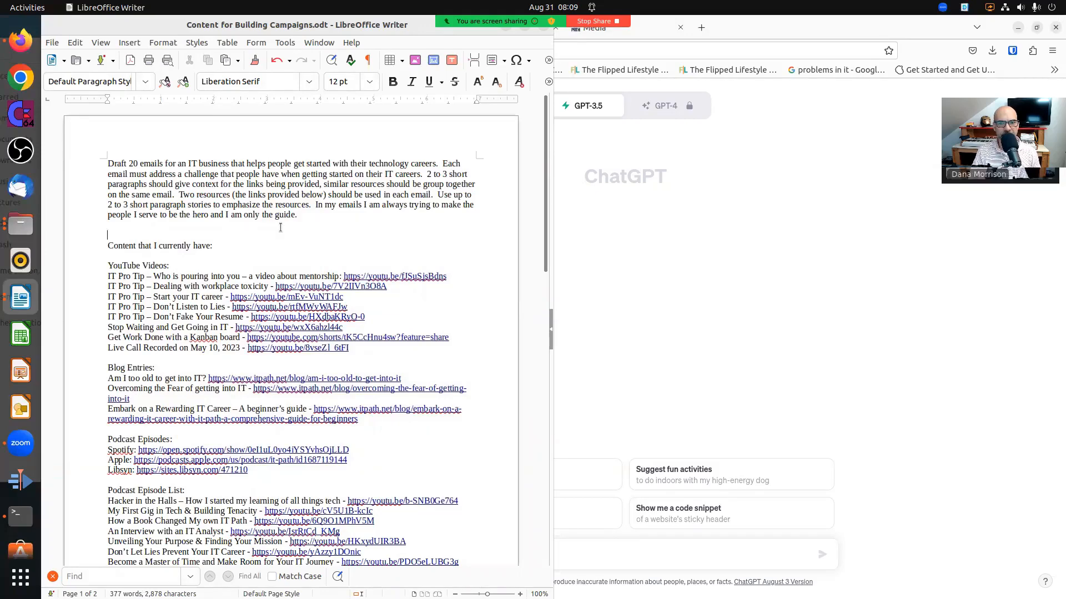
key("BackSpace")
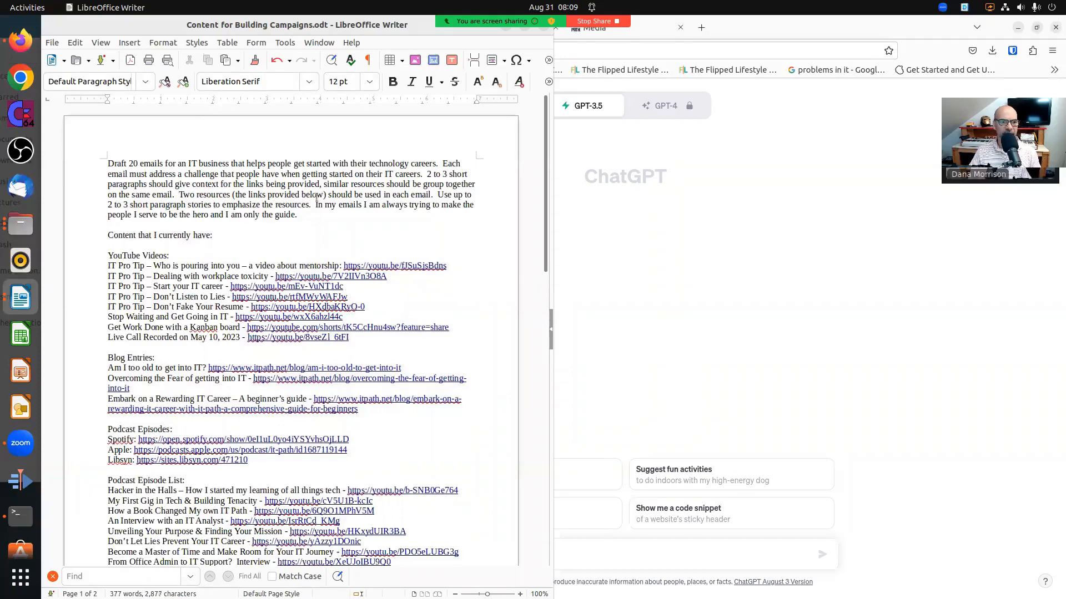
- Copy the entire revised prompt from the Writer document and submit it in the new ChatGPT chat
left_click(311, 218)
key("ctrl+a")
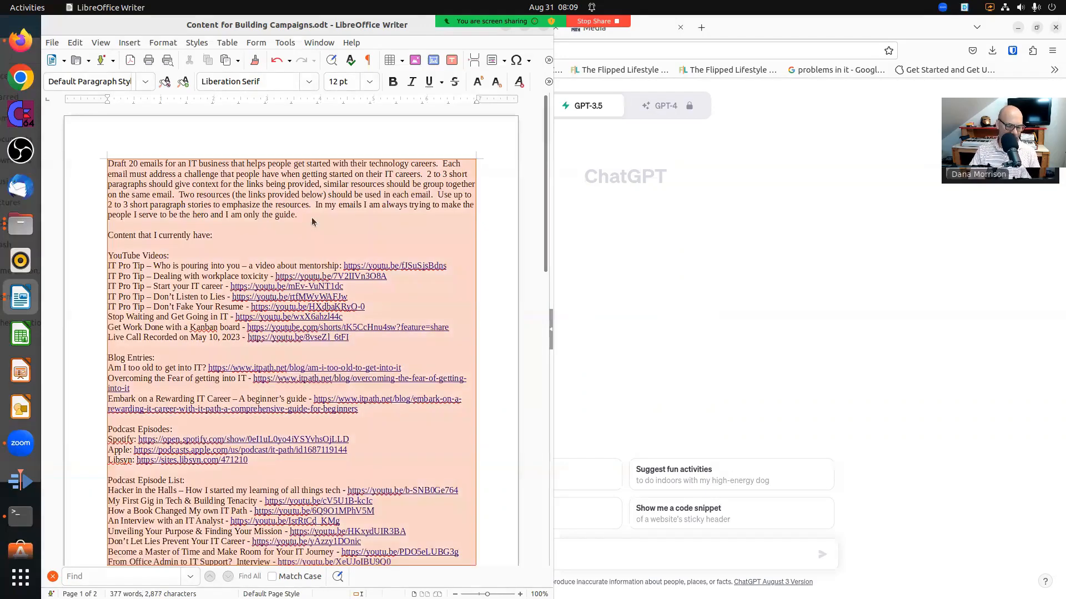
left_click(694, 558)
key("ctrl+v")
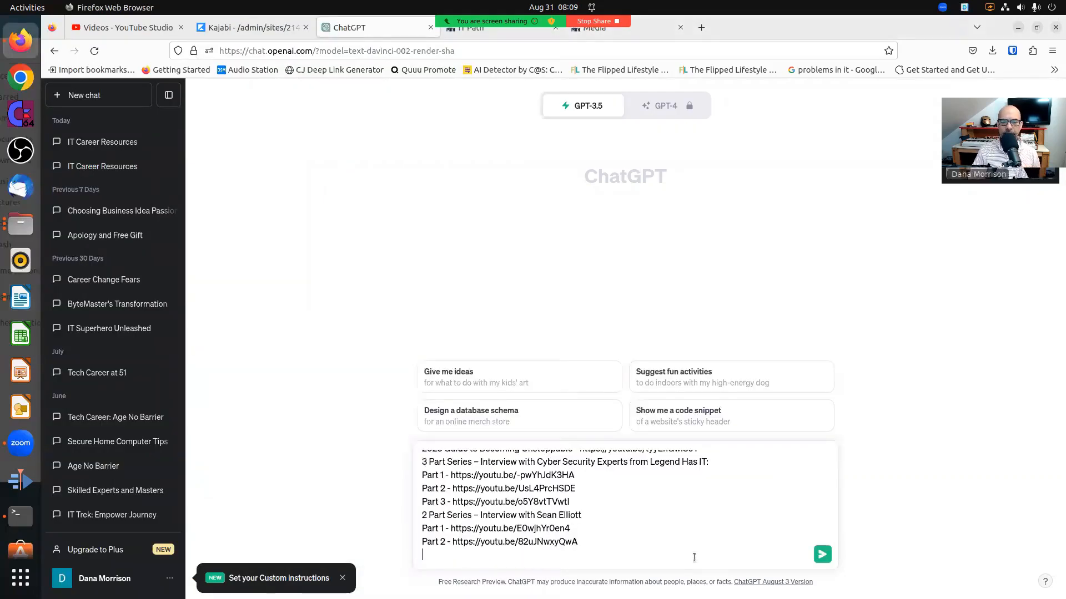
key("Return")
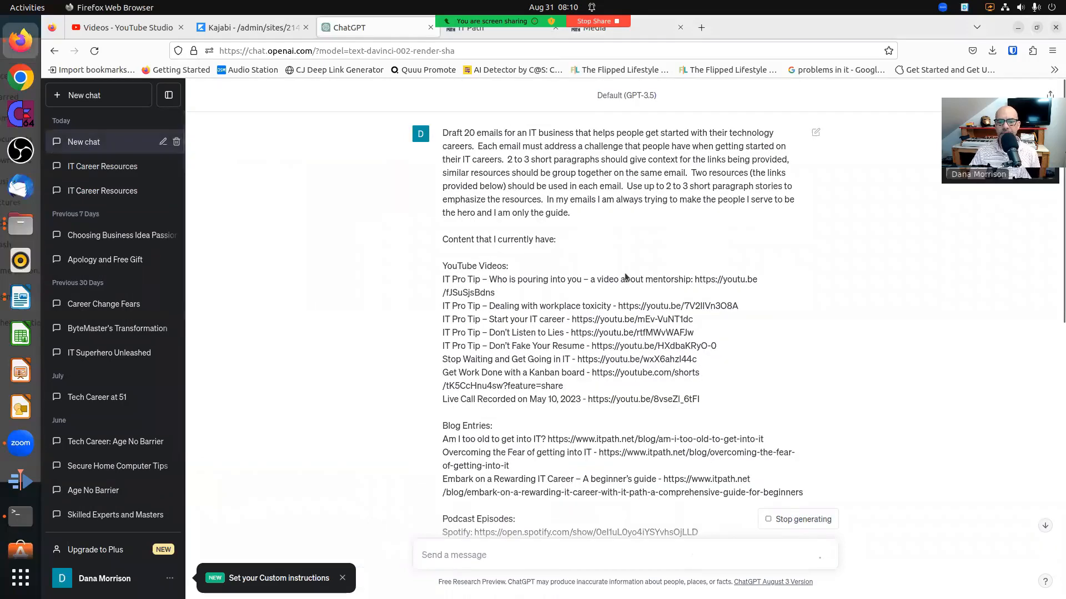
- Read the newly generated Emails 1 and 2, checking their stories, hero-and-guide framing, paired resources and embedded links
scroll(634, 274, "down", 10)
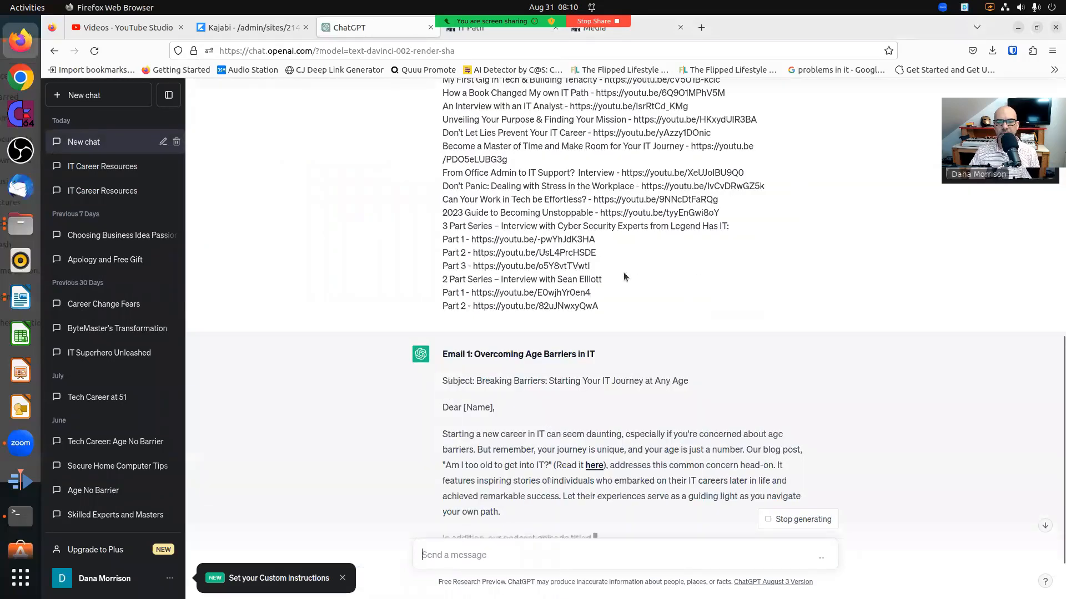
scroll(615, 278, "down", 1)
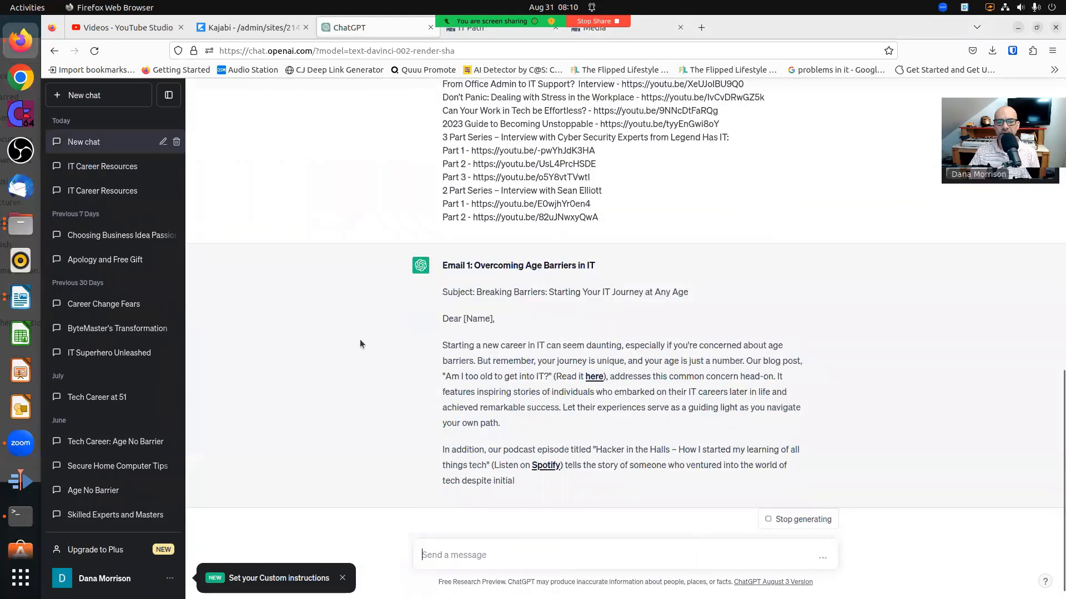
scroll(383, 337, "down", 3)
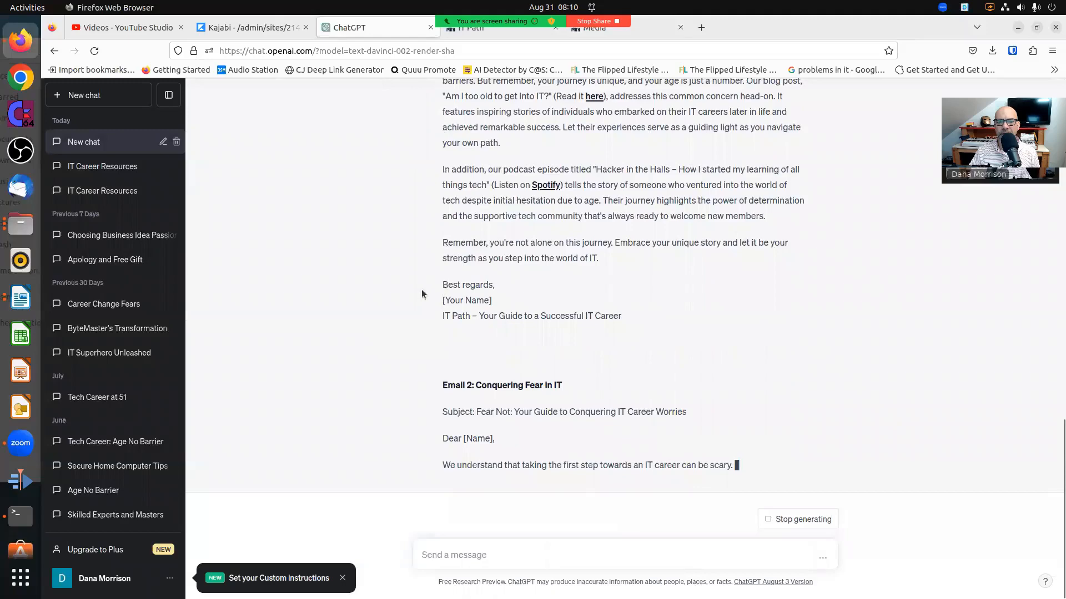
scroll(422, 288, "up", 4)
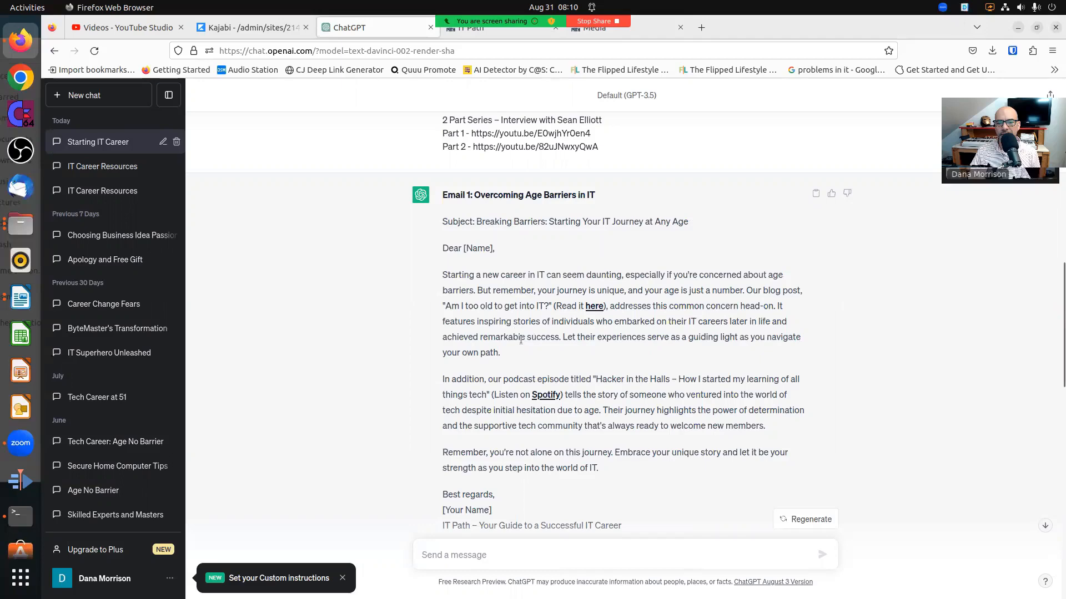
scroll(521, 338, "down", 1)
scroll(521, 339, "up", 2)
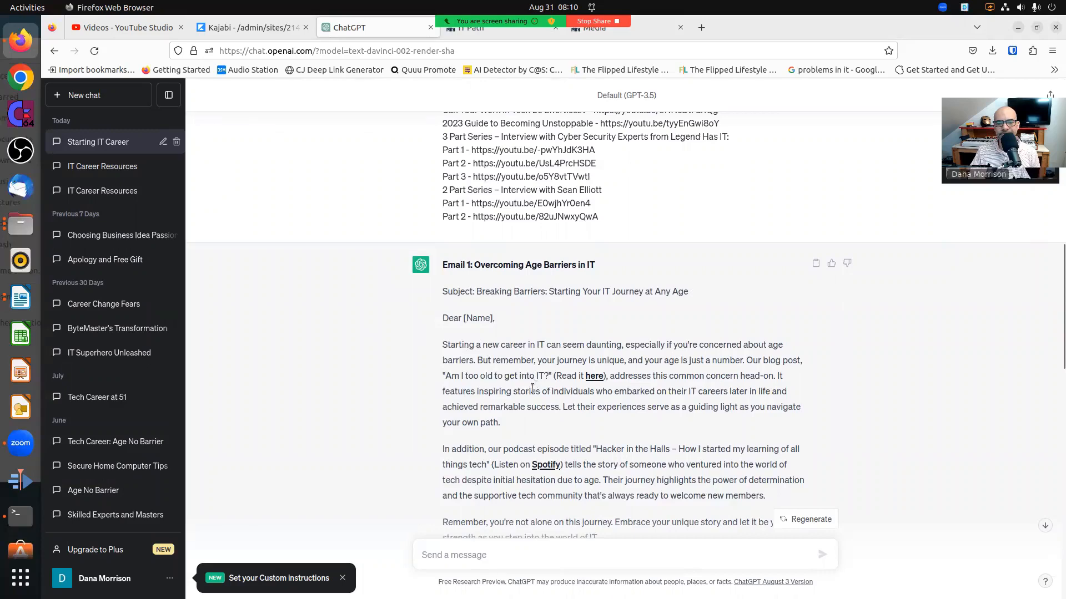
scroll(533, 391, "down", 2)
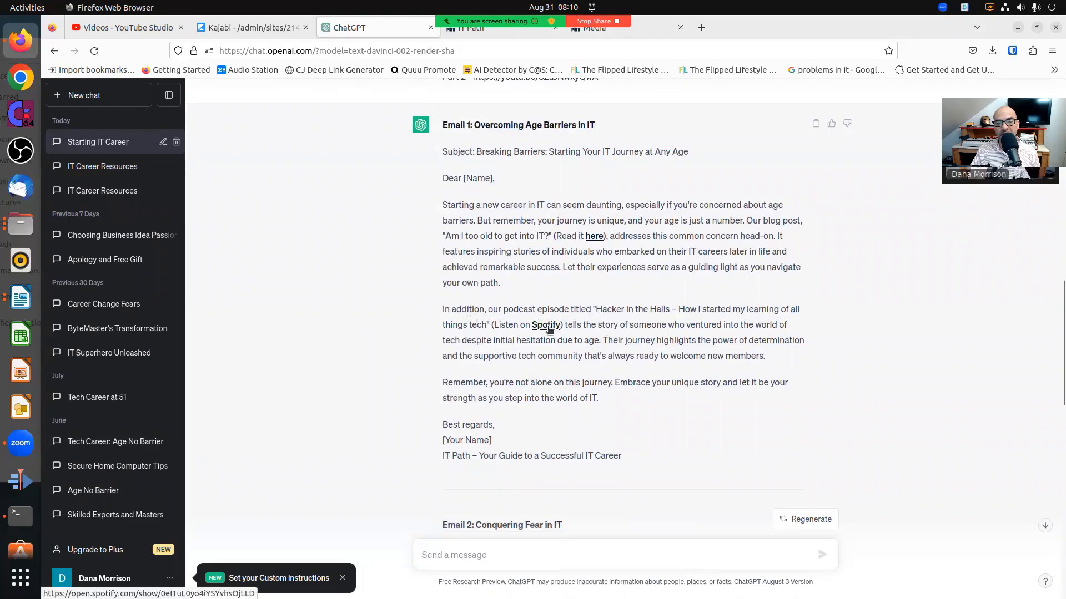
scroll(548, 330, "down", 4)
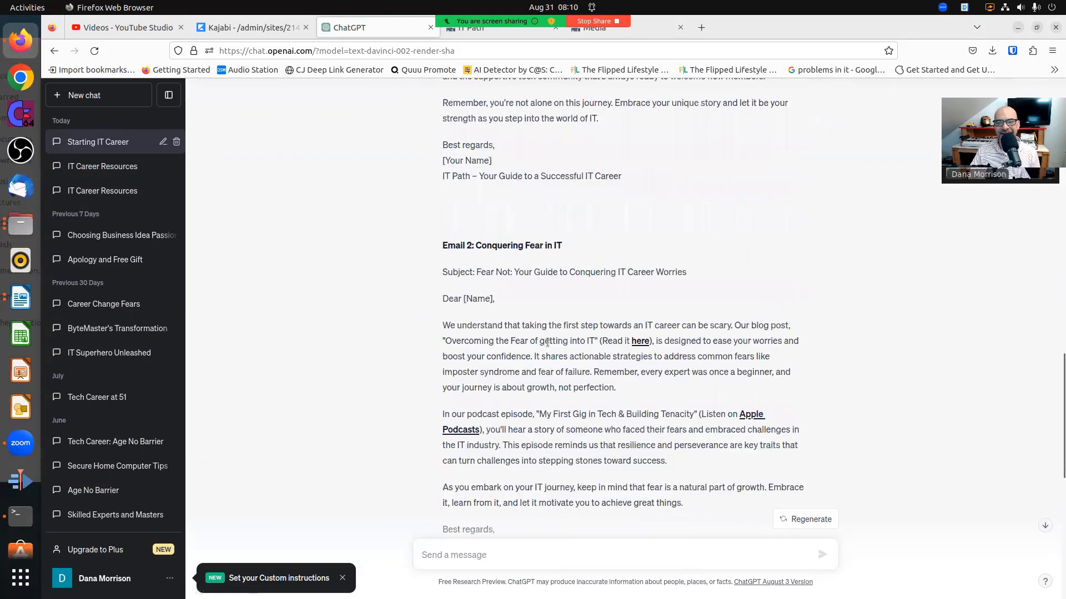
- Review the generated emails and the original request in ChatGPT, and check the source prompt in the LibreOffice Writer document
scroll(537, 337, "up", 5)
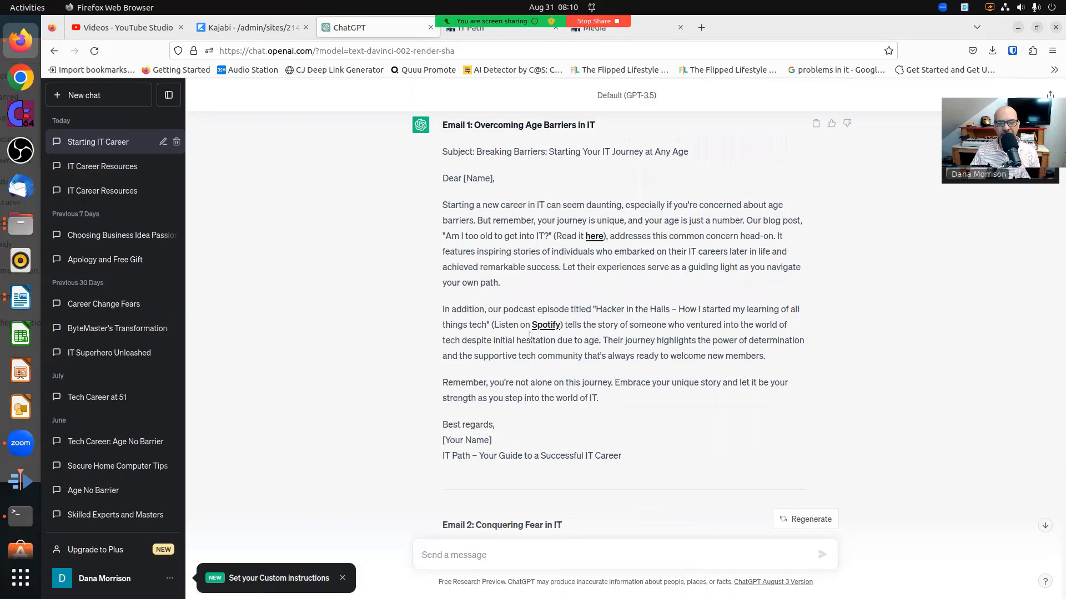
scroll(530, 336, "up", 5)
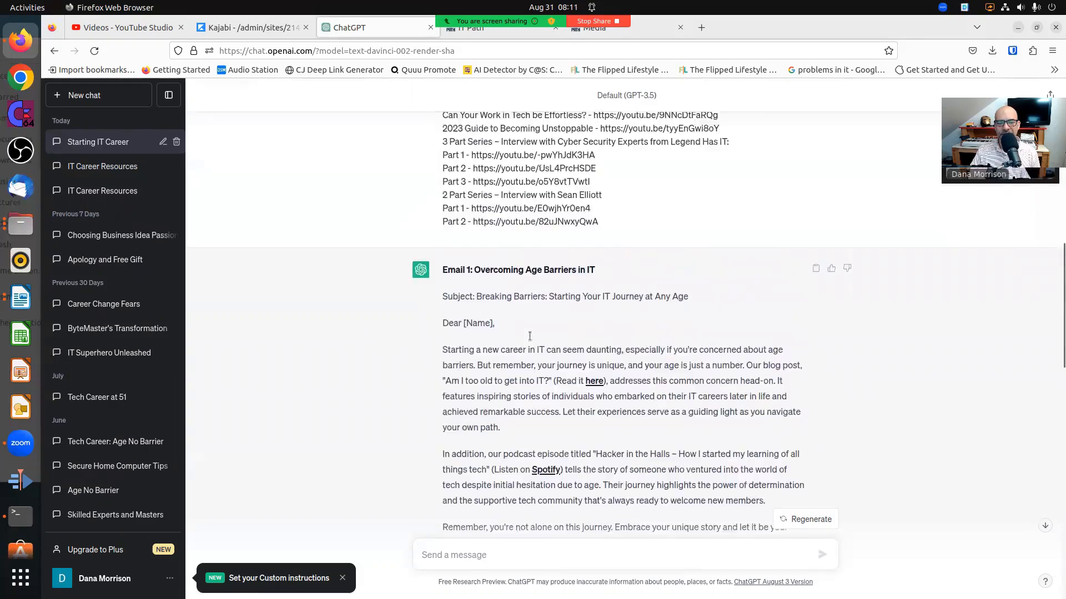
scroll(530, 340, "down", 10)
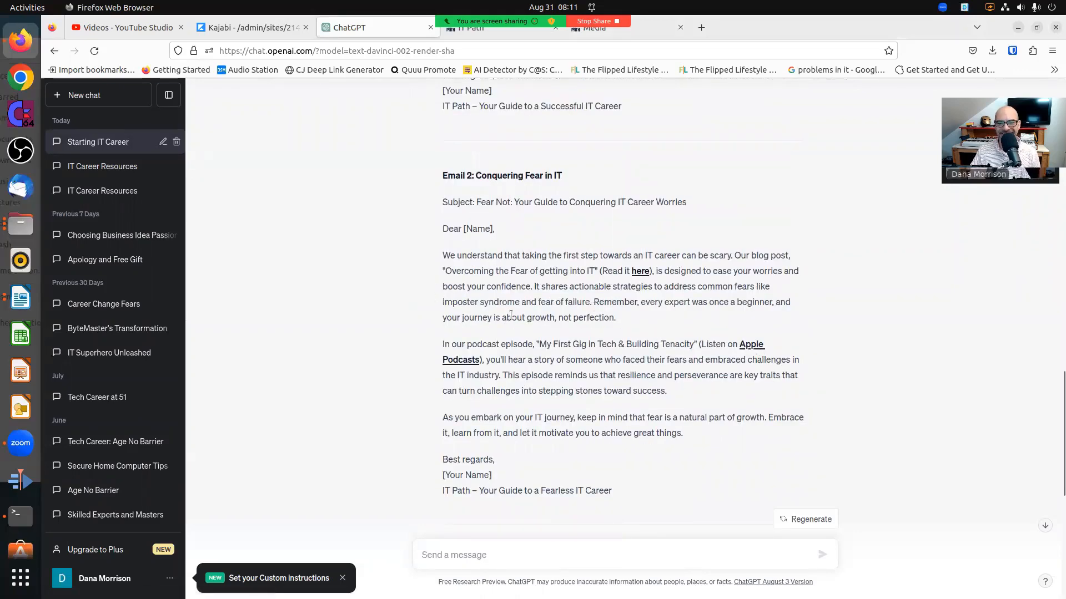
scroll(515, 319, "up", 15)
scroll(515, 318, "up", 10)
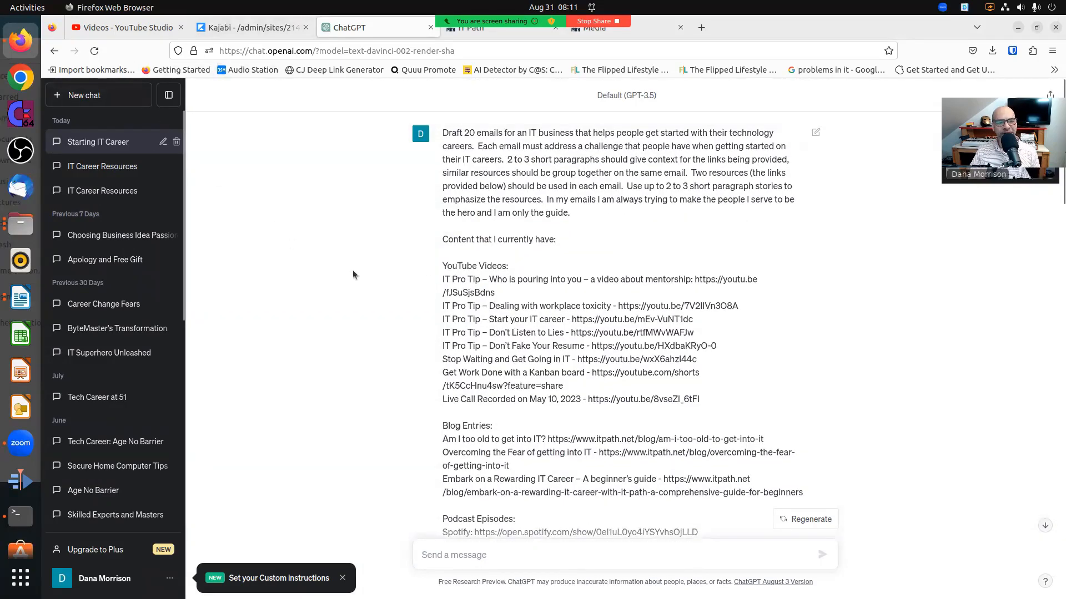
left_click(18, 296)
left_click(277, 237)
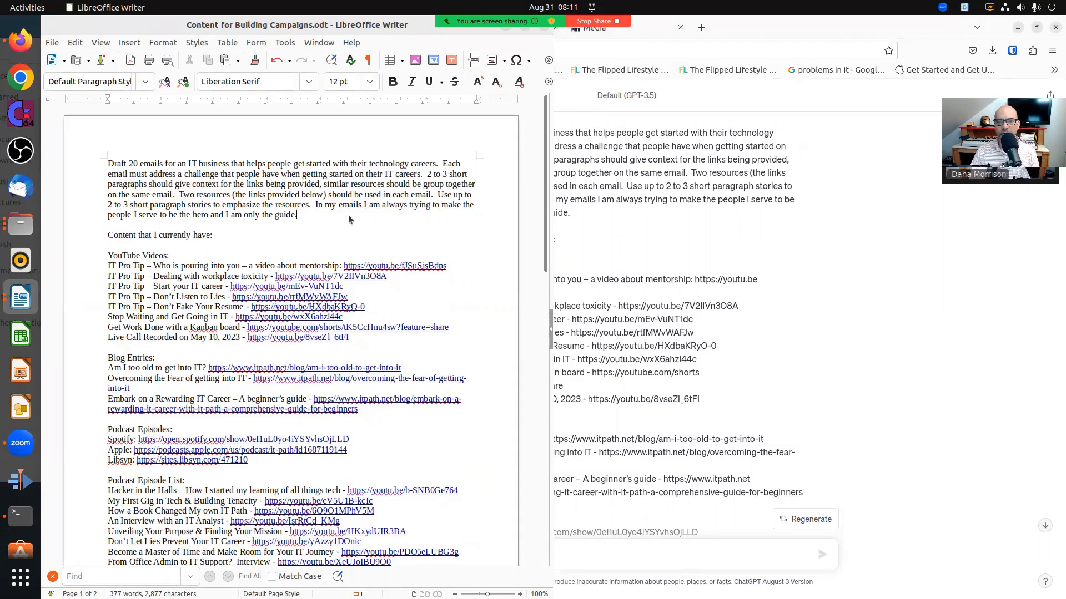
left_click(845, 239)
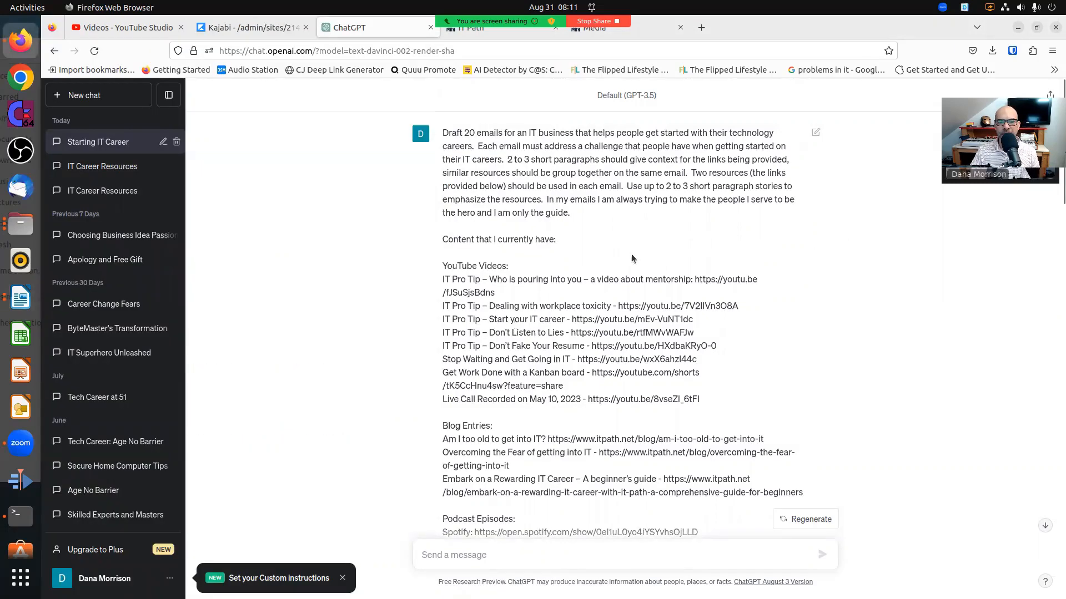
- Examine how Email 1 references its blog post and podcast resources, and glance at the Kajabi email campaigns list
scroll(631, 254, "down", 5)
scroll(631, 255, "down", 12)
scroll(631, 254, "up", 5)
scroll(623, 268, "down", 1)
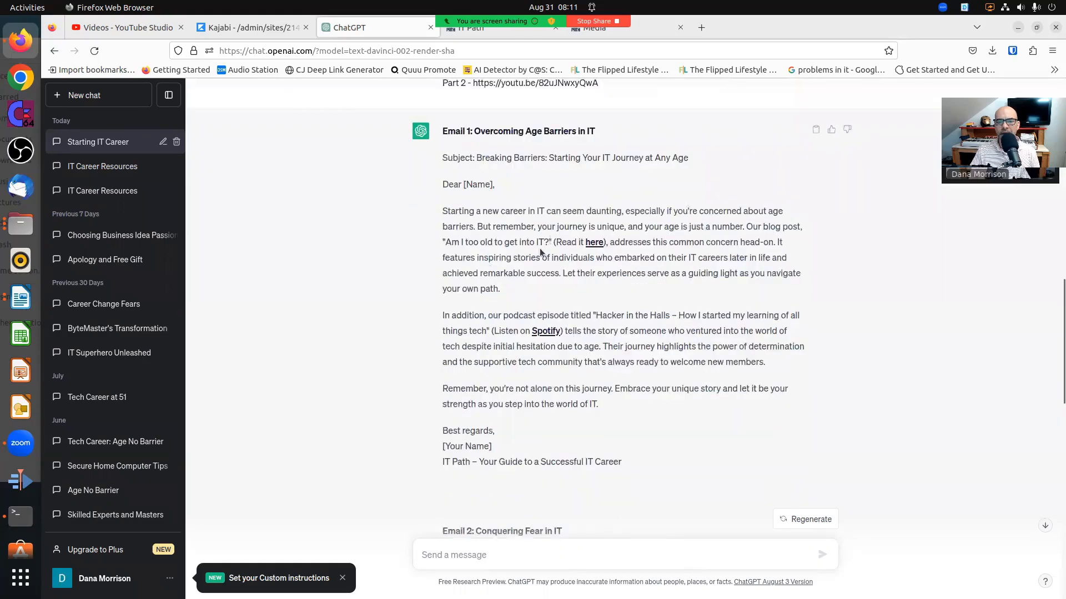
left_click_drag(443, 242, 551, 242)
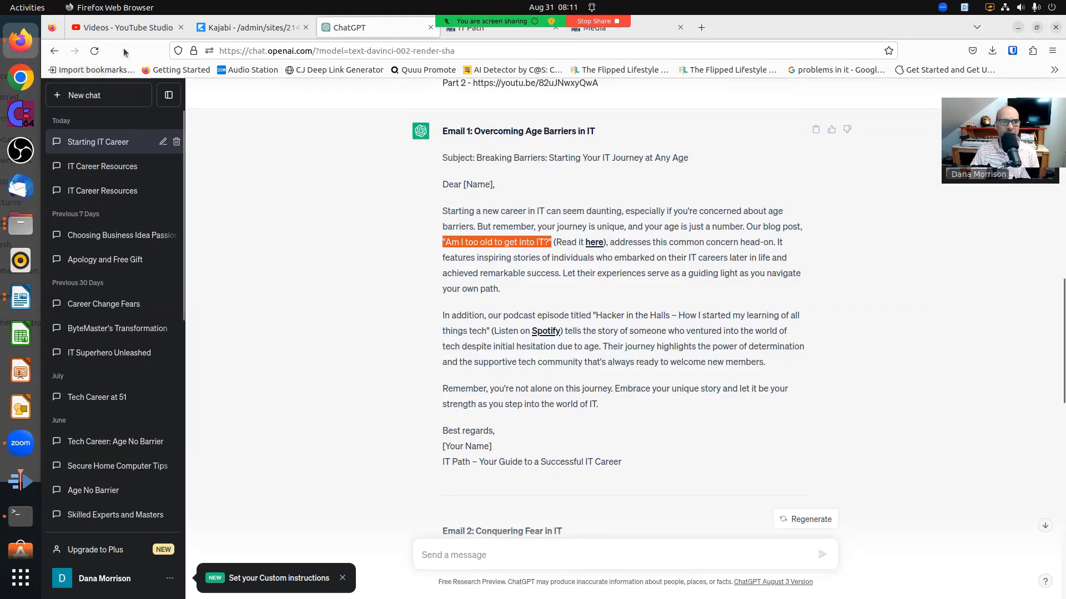
left_click(248, 29)
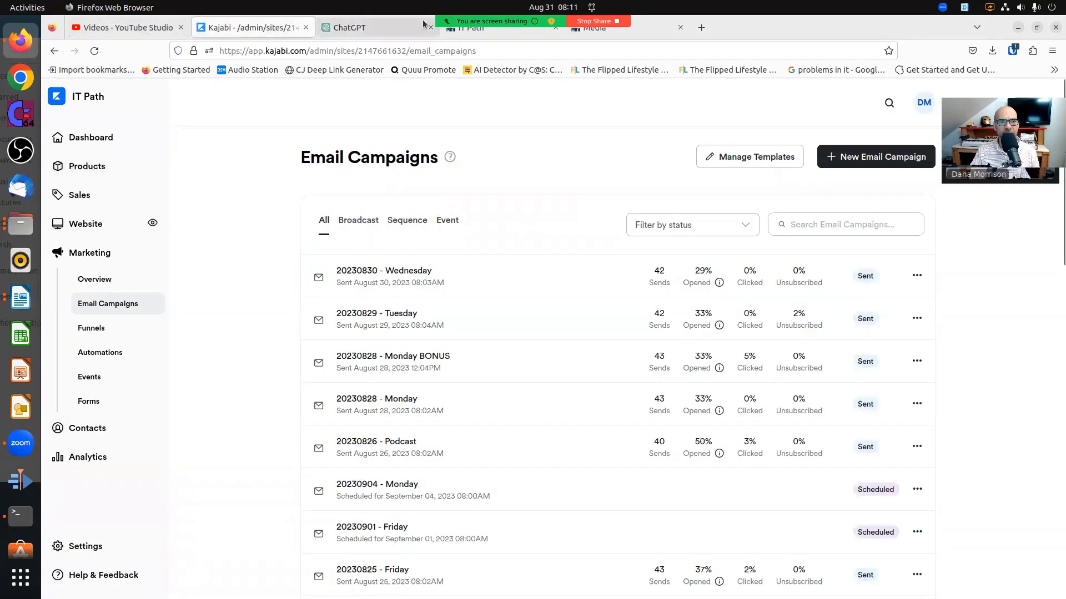
left_click(363, 30)
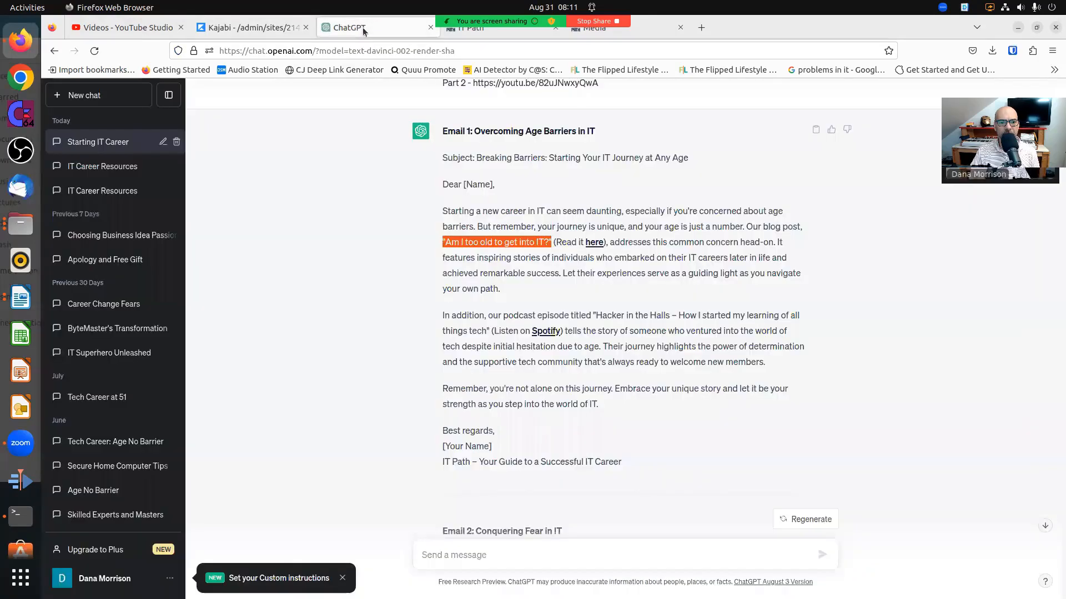
- In the LibreOffice Writer prompt document, start a sentence after "I am only the guide." with "Anytime a podcast is referenced, the"
left_click(20, 298)
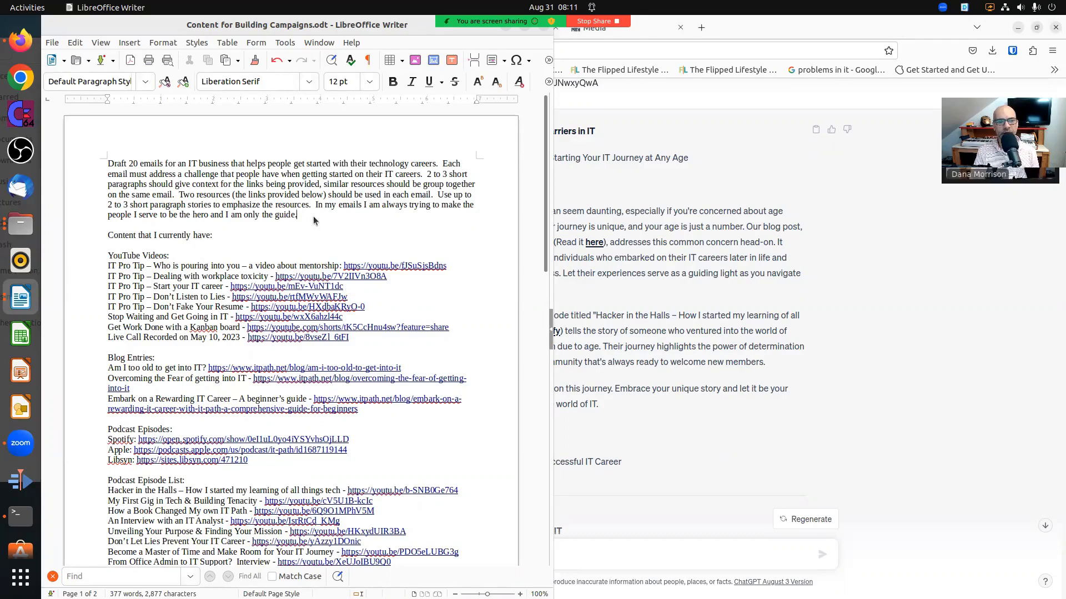
type("Any")
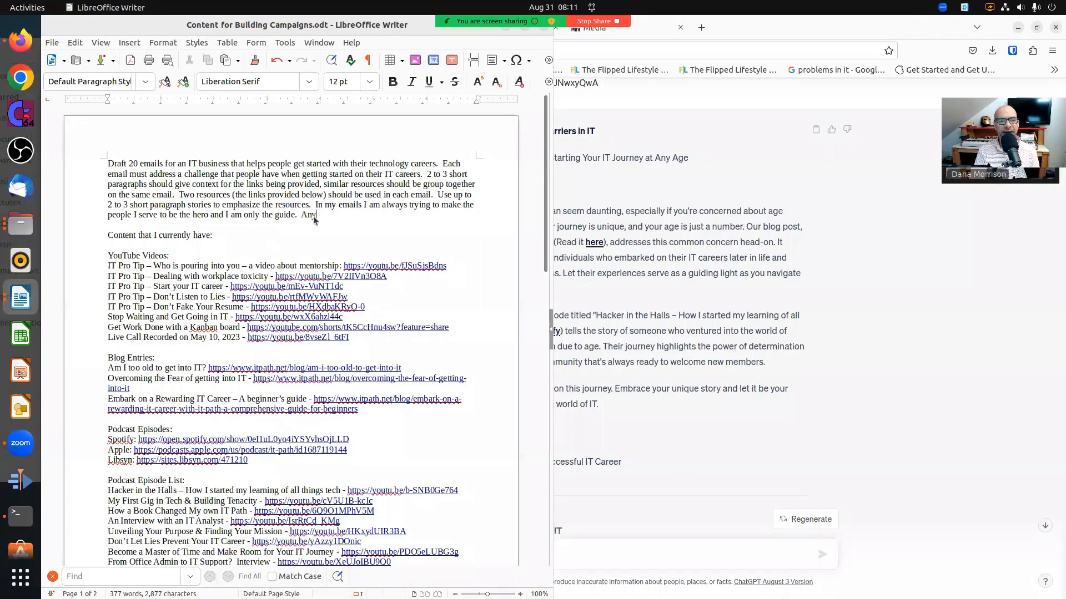
type("time a podcast i")
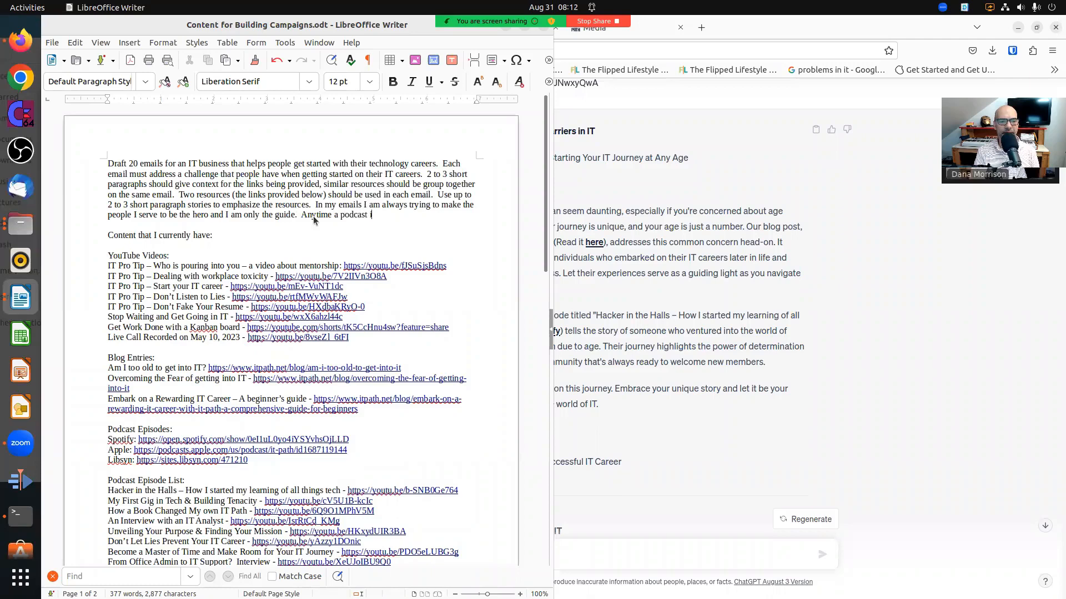
type("s refereced, th")
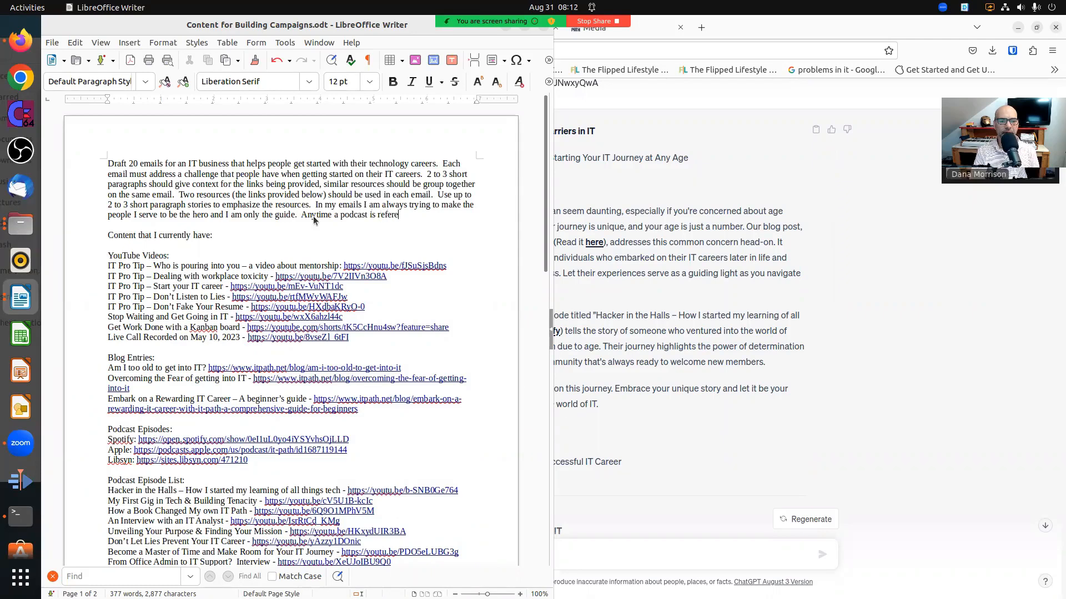
key("BackSpace")
key("BackSpace")
key("BackSpace")
key("BackSpace")
key("BackSpace")
key("BackSpace")
key("BackSpace")
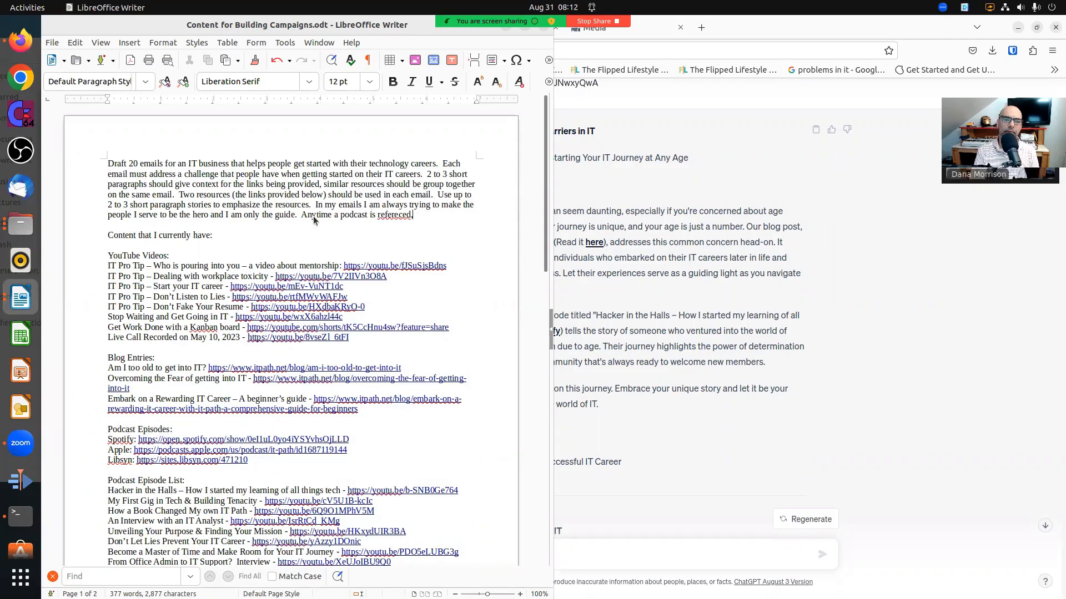
type("nced")
key("BackSpace")
type(", the a")
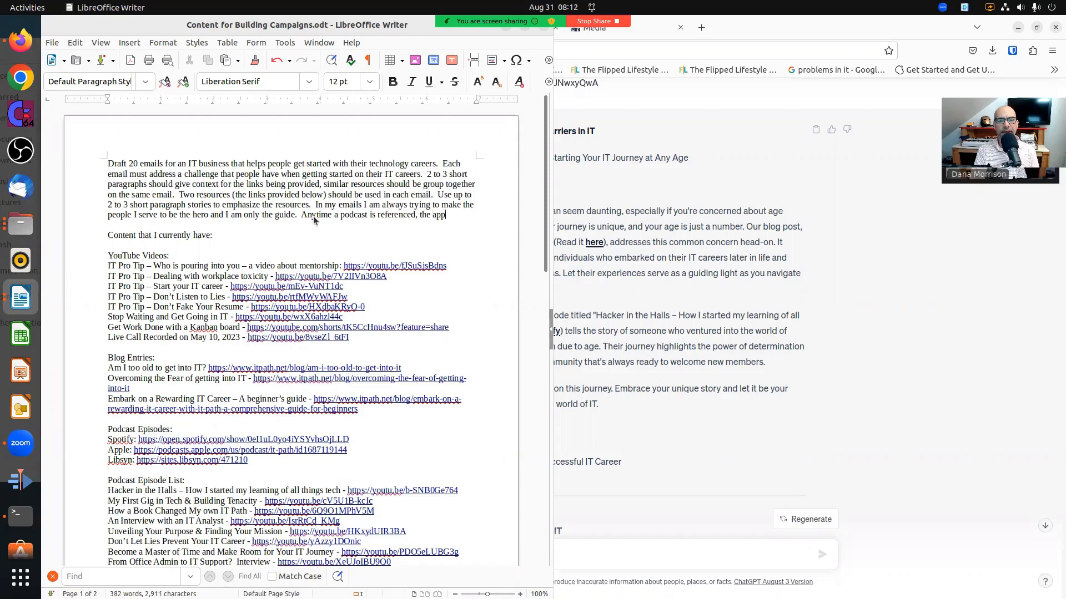
- Complete the podcast sentence with "general Apple podcast link and the general Spotify podcast link should be provided along with the YouTube link."
key("BackSpace")
type("Apple:")
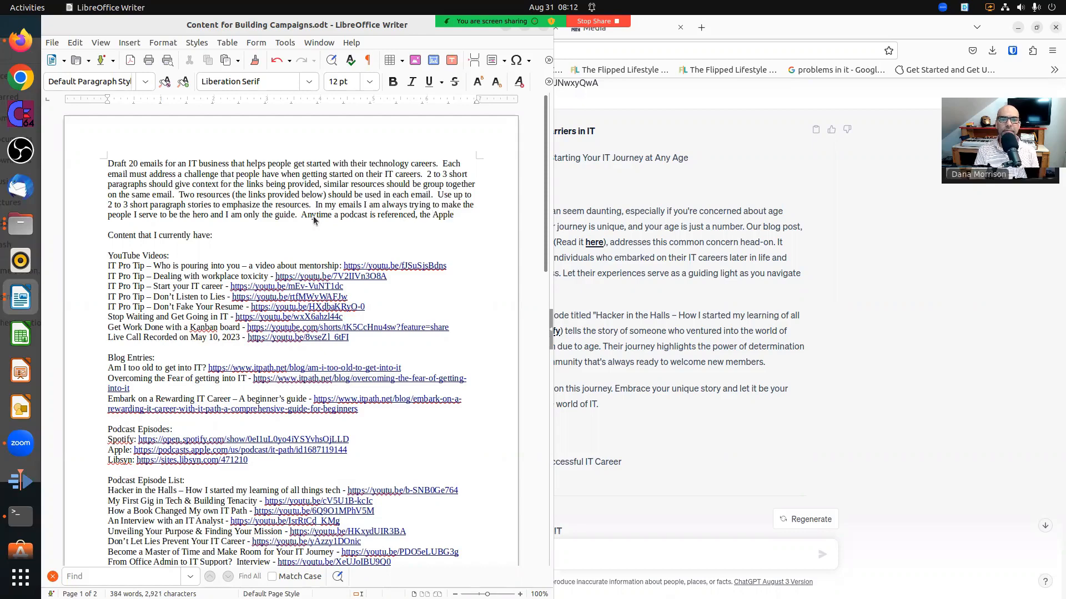
key("BackSpace")
key("BackSpace")
key("BackSpace")
key("BackSpace")
key("BackSpace")
key("BackSpace")
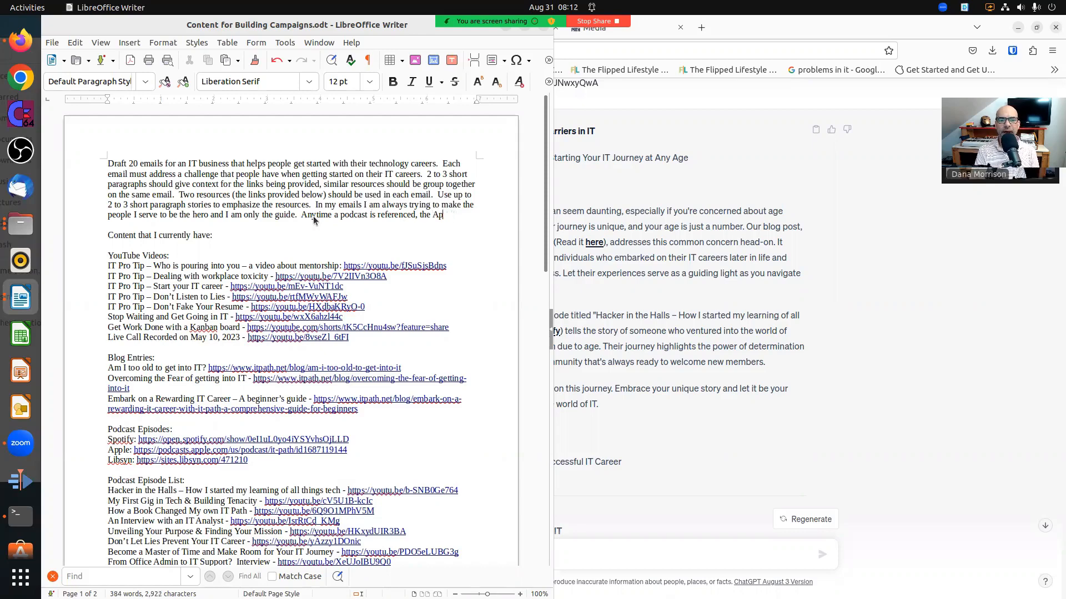
type("general")
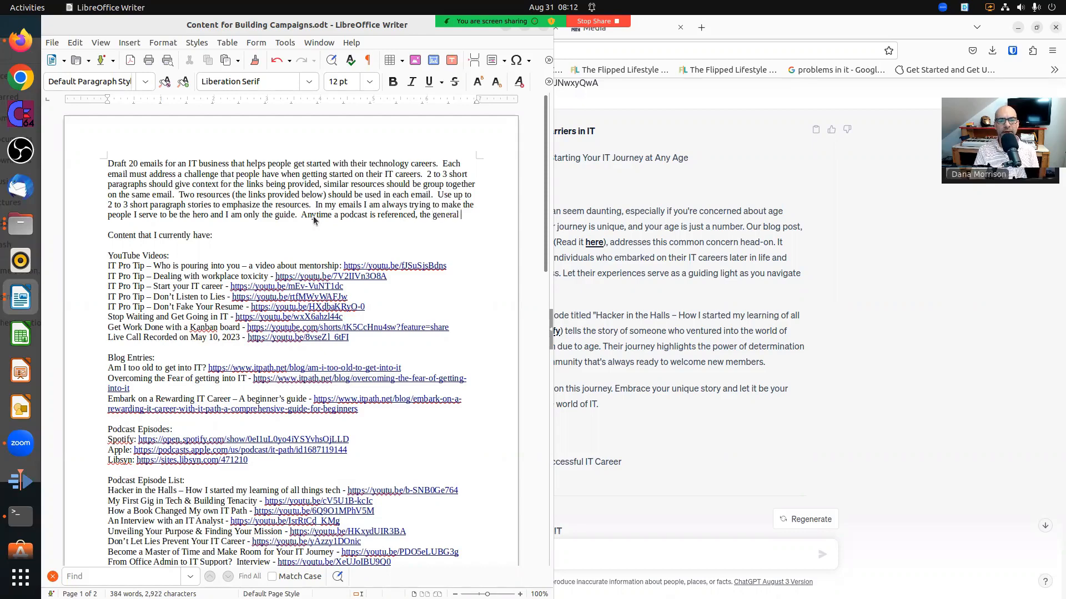
type(" Apple podcast link ")
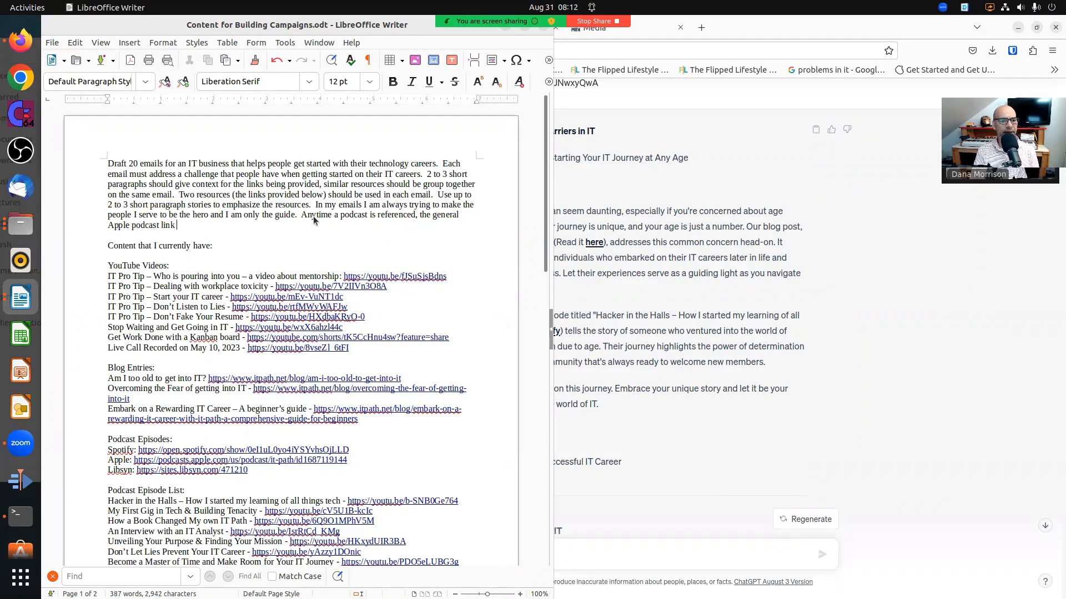
type("and the ")
type("general Spot")
type("ify podcas")
type("t link")
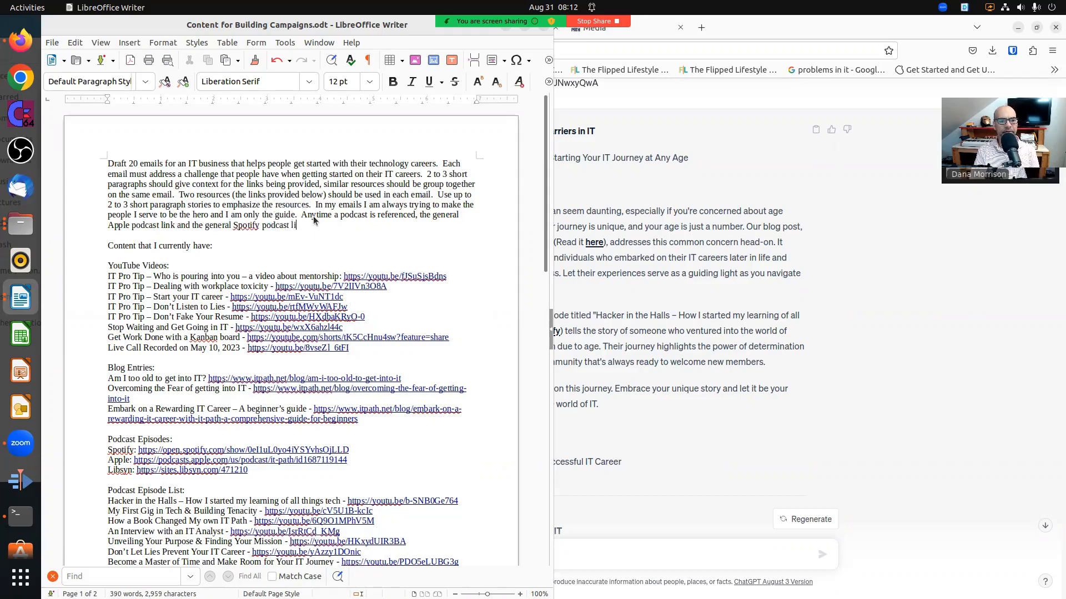
type(" should be ")
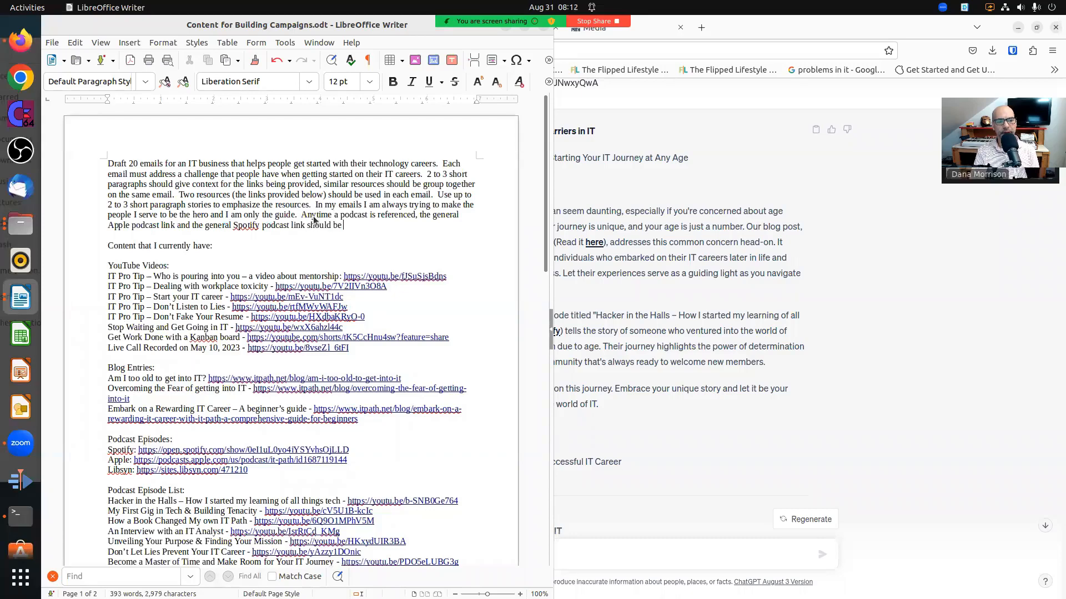
type("provided along with the Youtube link.")
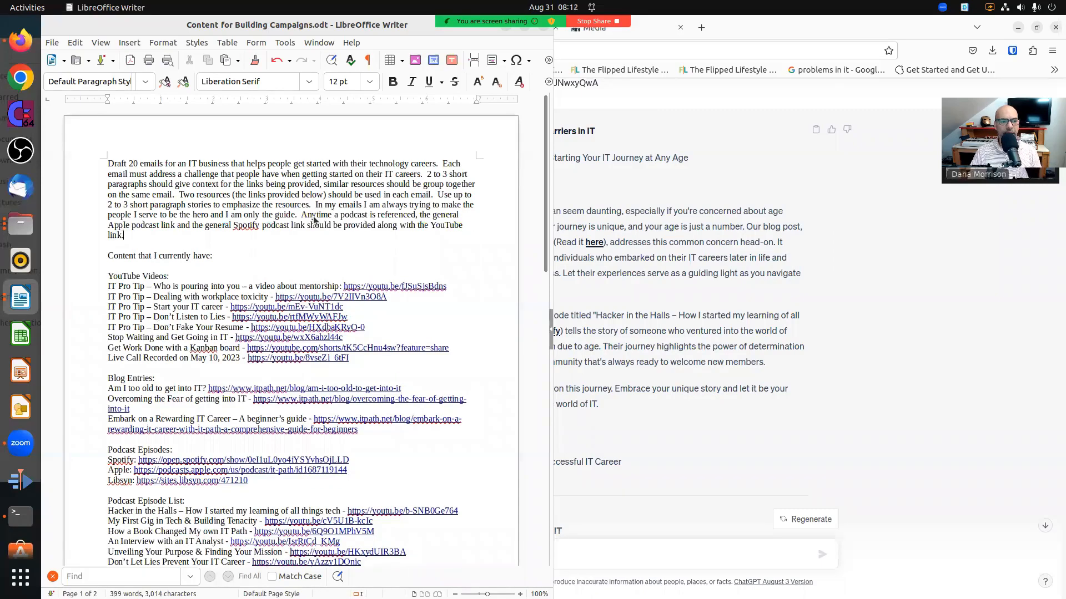
- Delete the Libsyn link line from the Podcast Episodes section of the prompt document
scroll(313, 219, "down", 12)
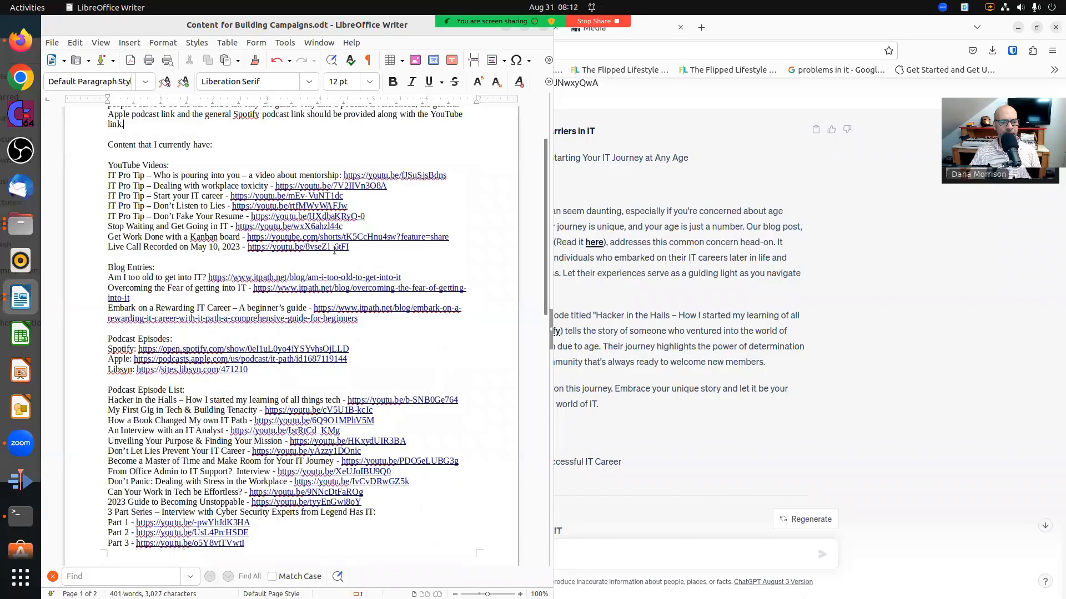
scroll(229, 379, "up", 3)
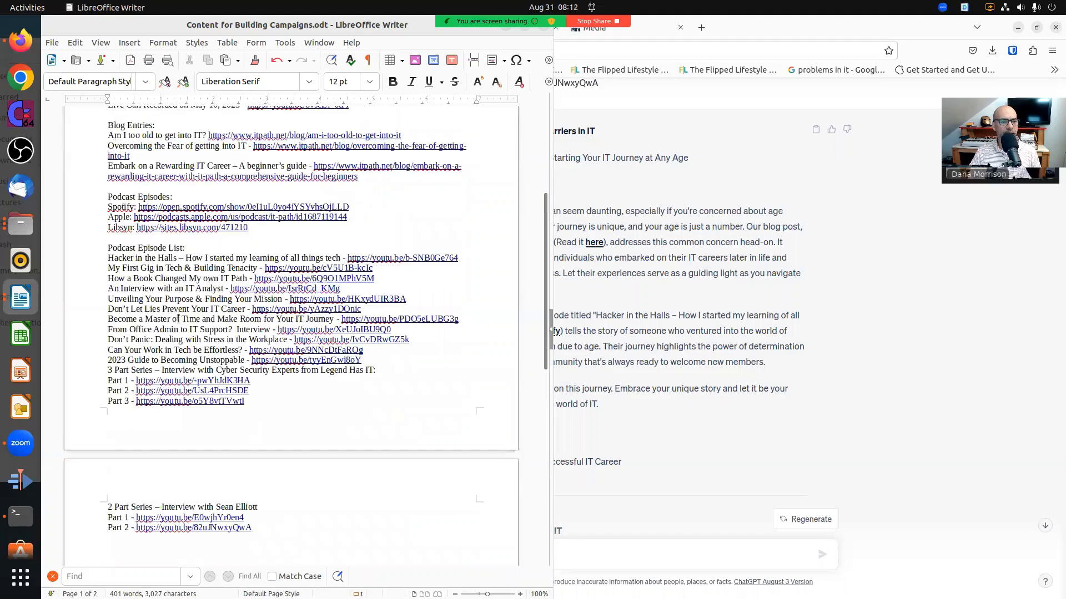
left_click_drag(255, 229, 95, 232)
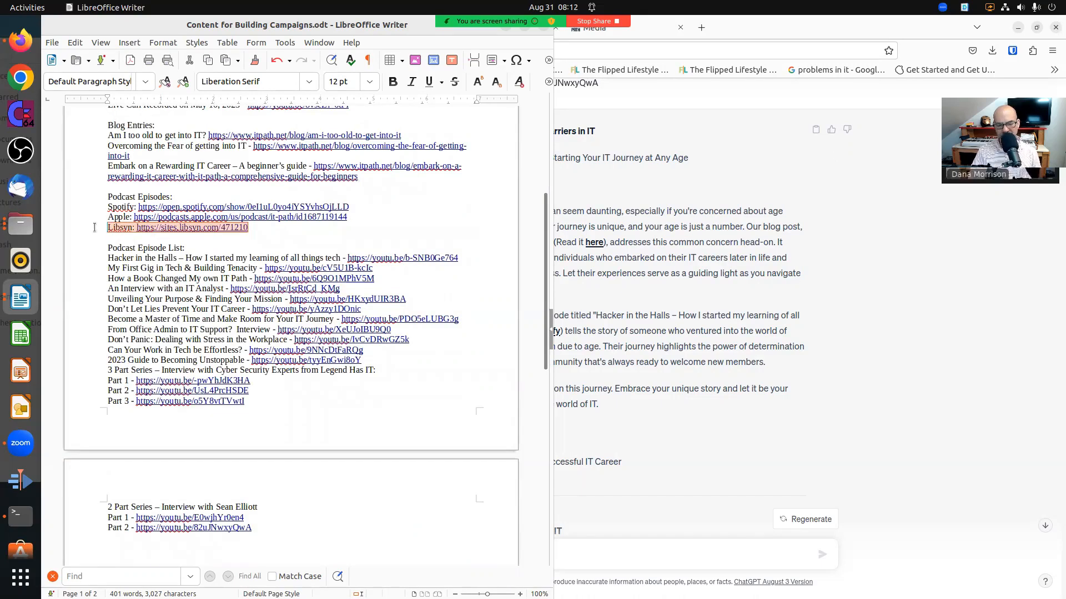
key("Delete")
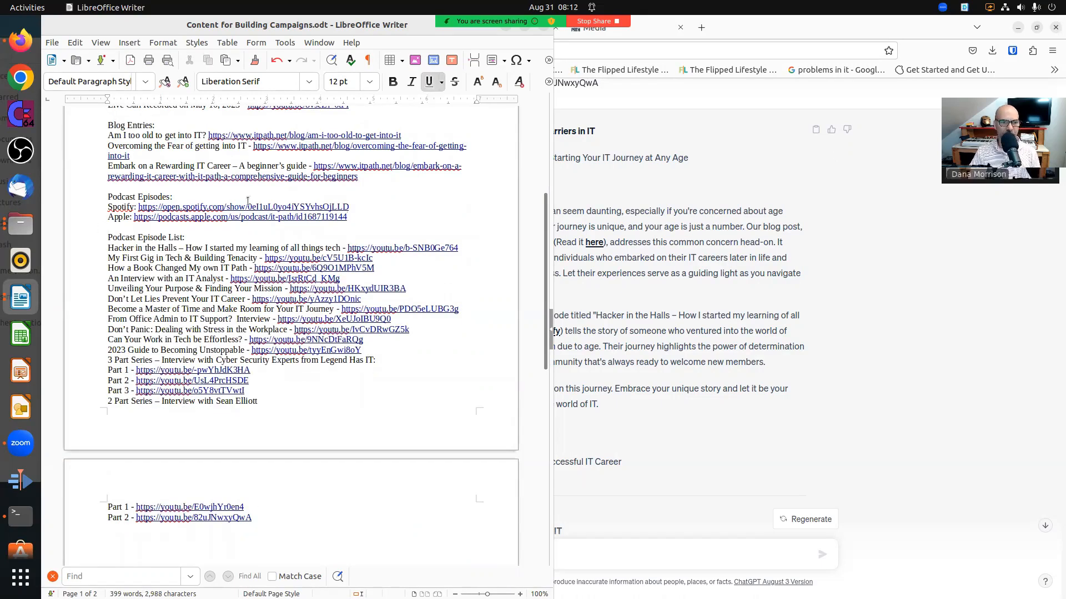
scroll(325, 221, "up", 10)
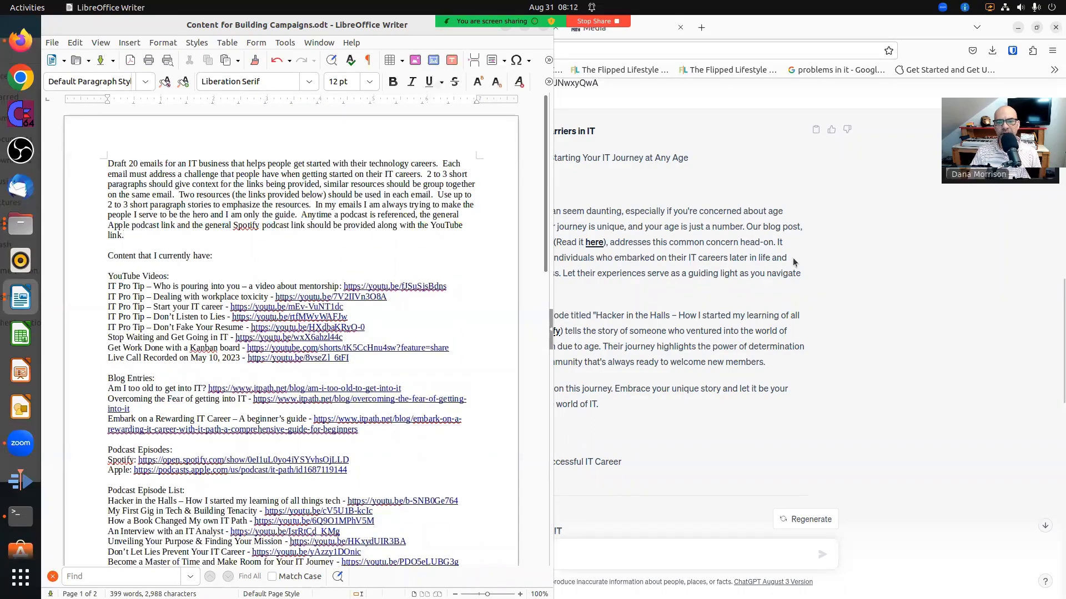
- Check Email 1 in ChatGPT again, and insert empty parentheses after "the links being provided" in the Writer prompt's opening paragraph
left_click(689, 278)
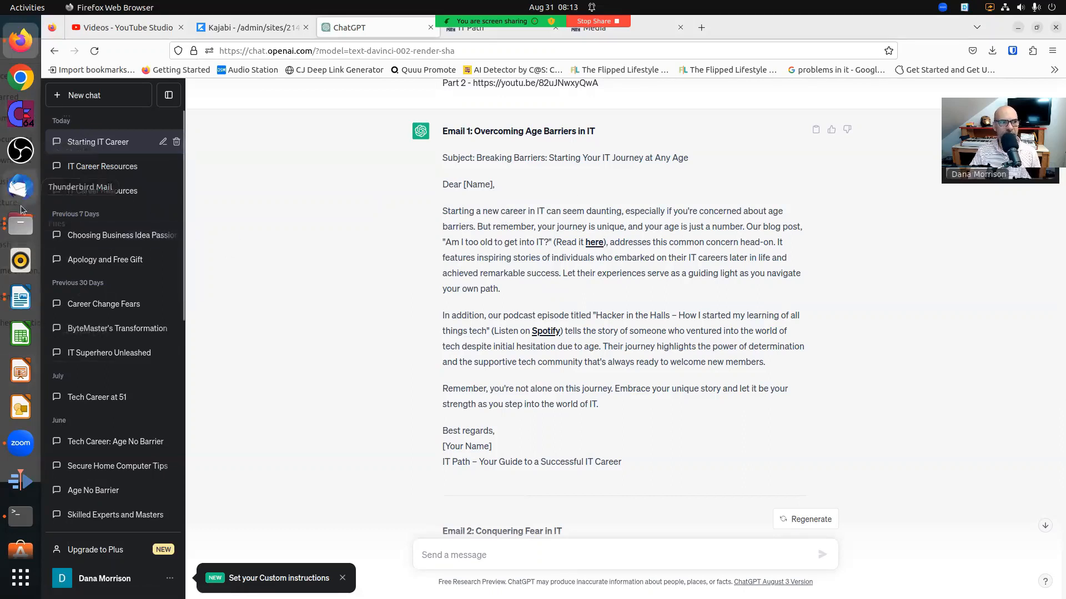
left_click(21, 300)
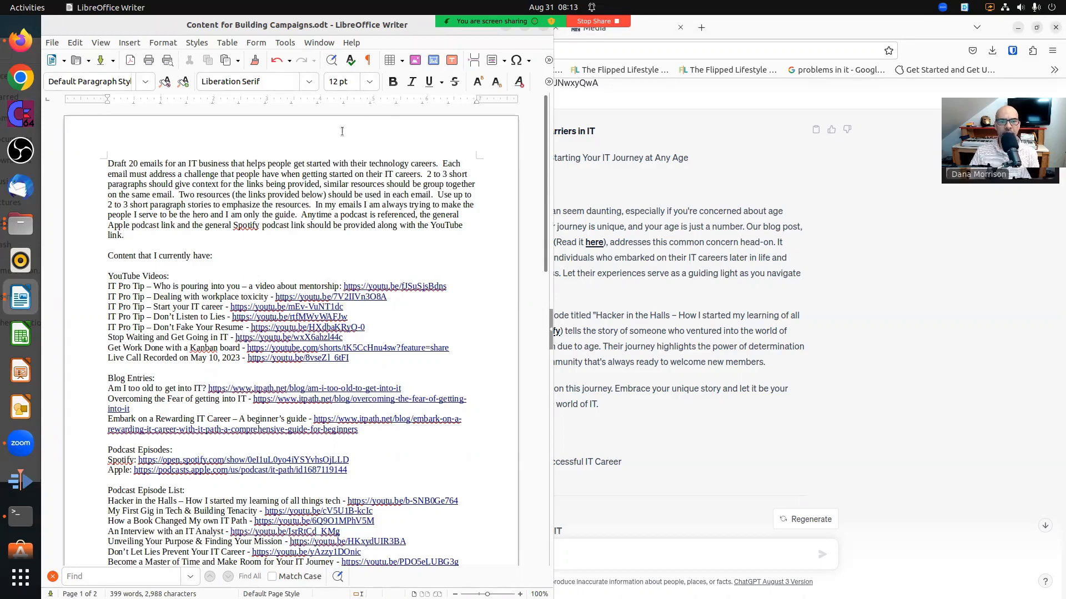
left_click(426, 174)
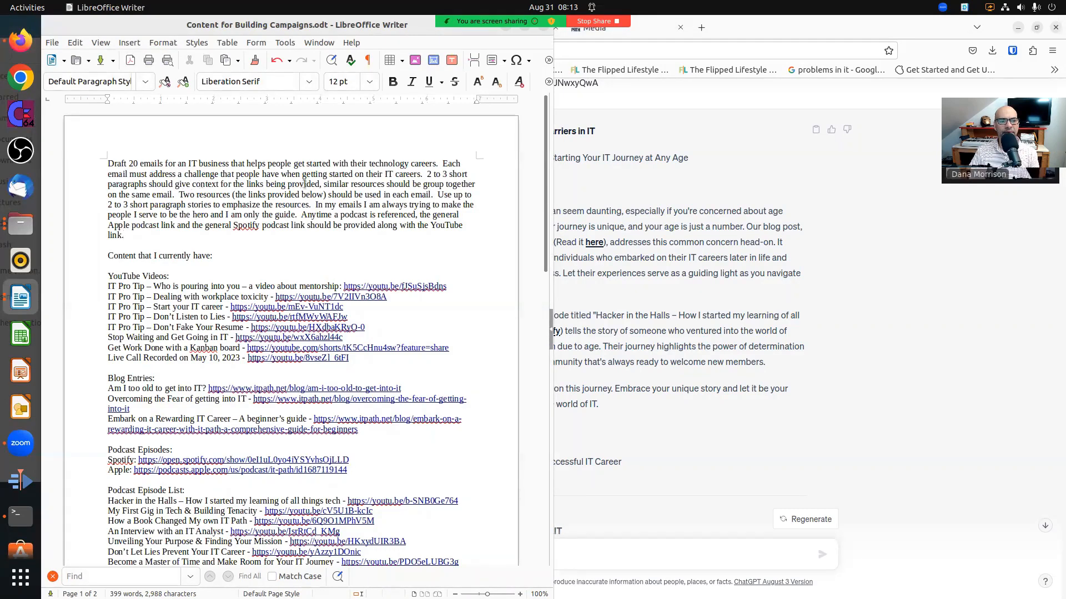
left_click(319, 184)
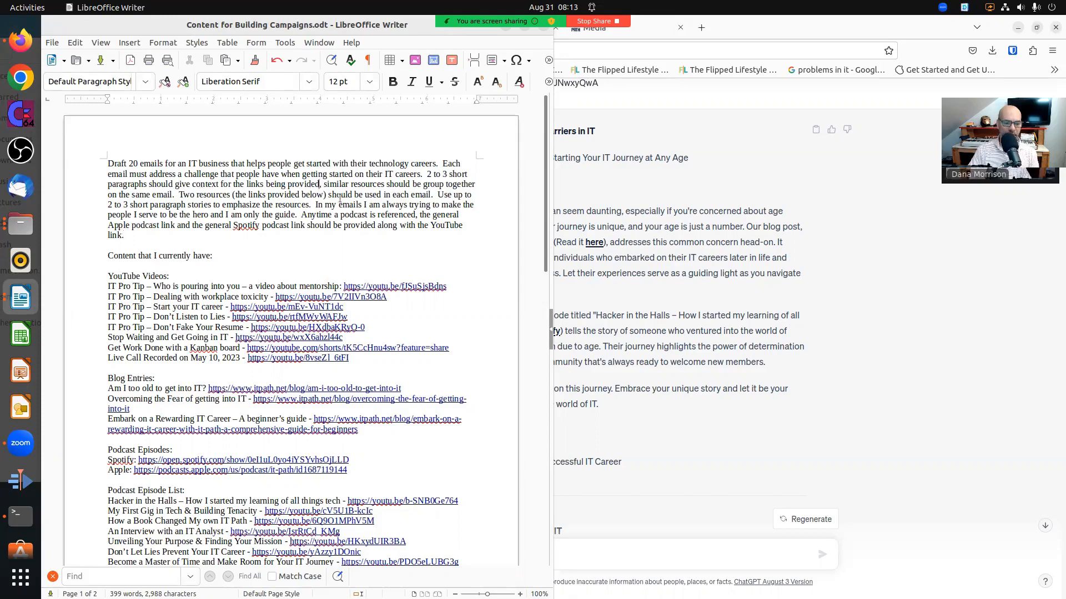
type(")(")
key("BackSpace")
key("BackSpace")
key("BackSpace")
type("()")
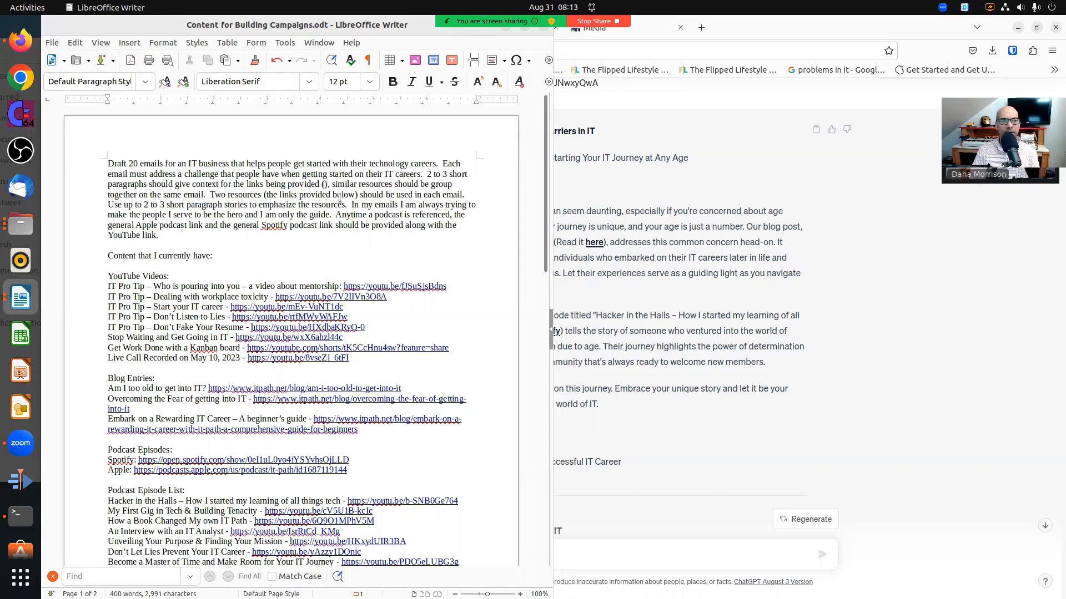
type("do not in")
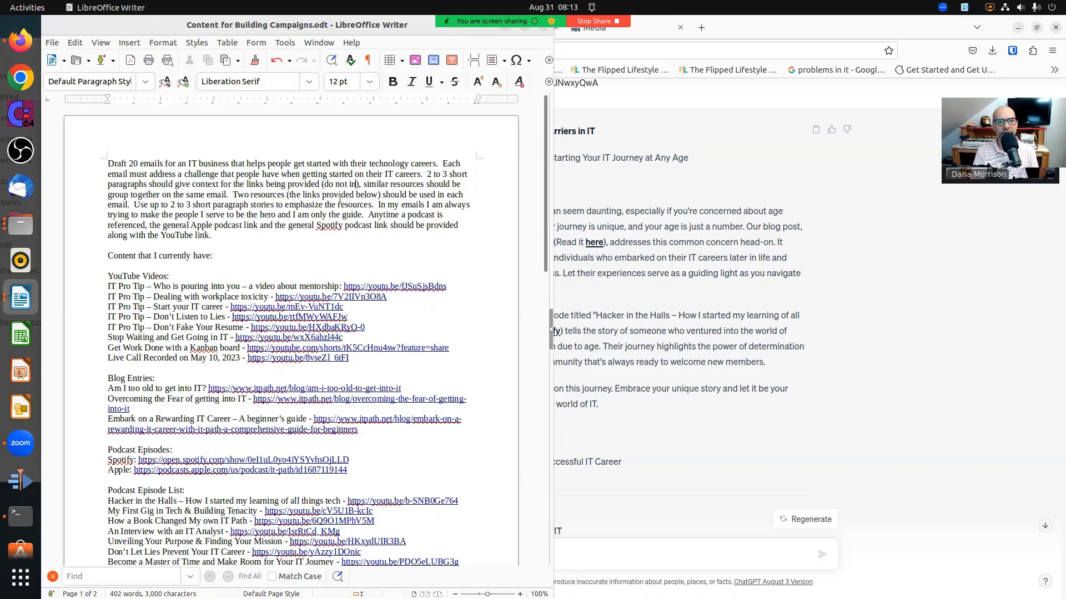
key("BackSpace")
key("BackSpace")
key("BackSpace")
key("BackSpace")
key("BackSpace")
key("BackSpace")
key("BackSpace")
key("BackSpace")
key("BackSpace")
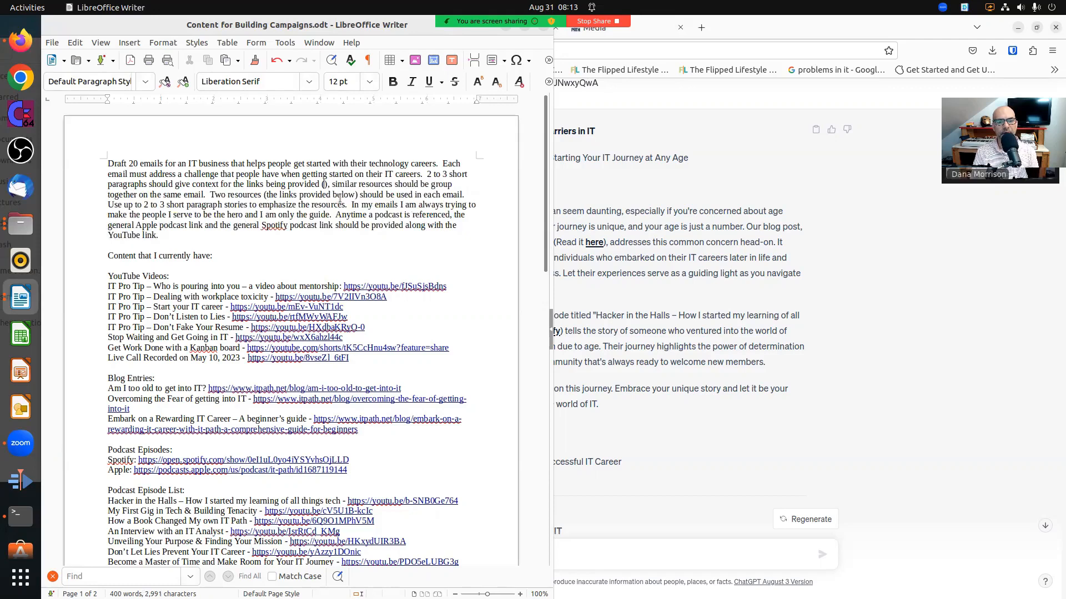
- Fill the parentheses in the opening paragraph with "but do not draw conclusions as to exactly what the resource contains for information"
type("but do no")
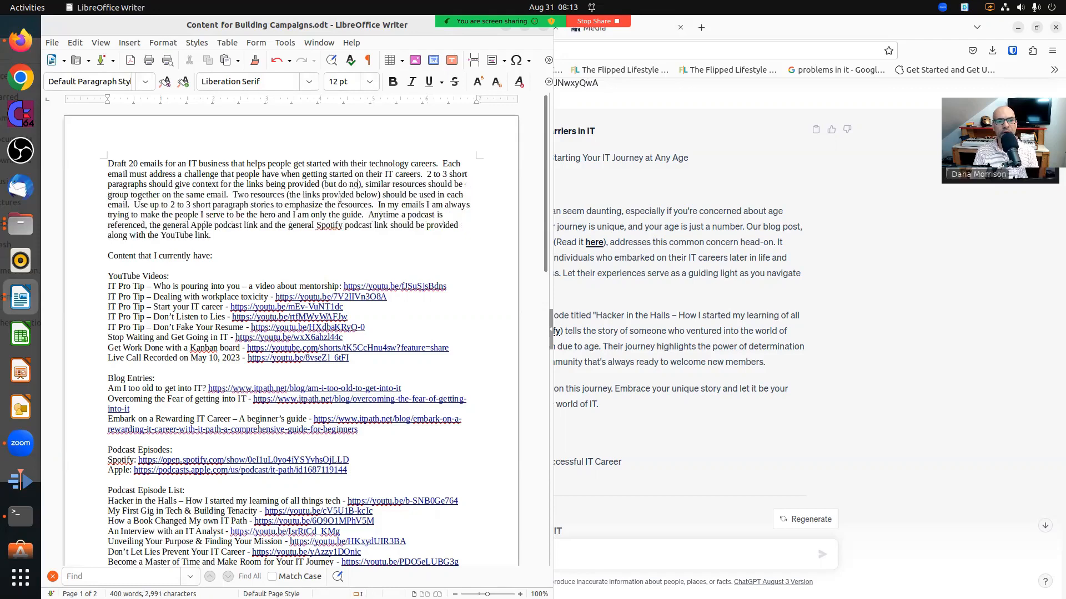
type("t draw con")
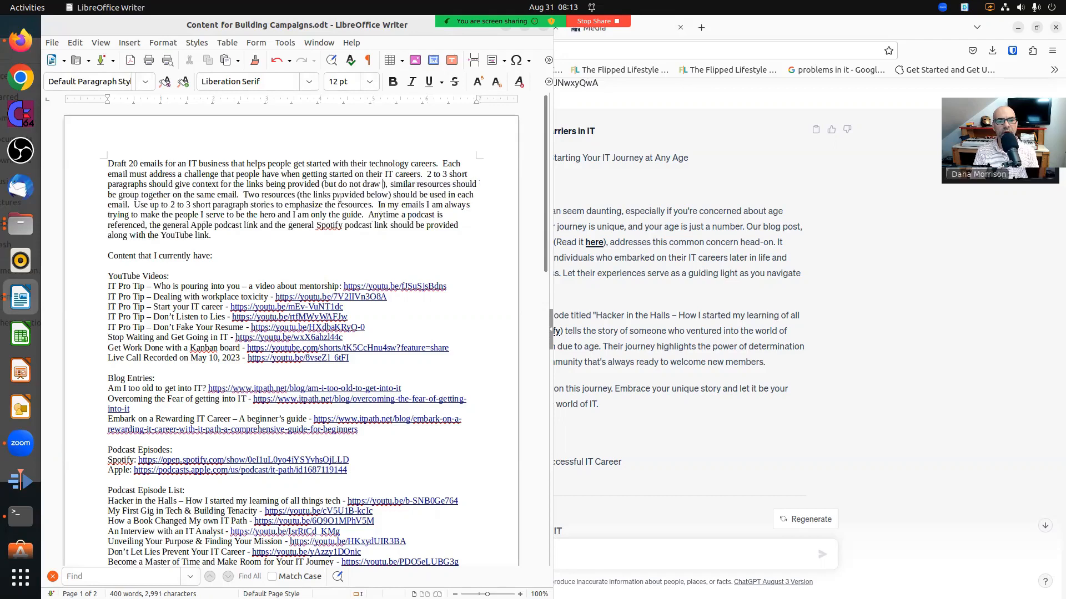
type("clusion")
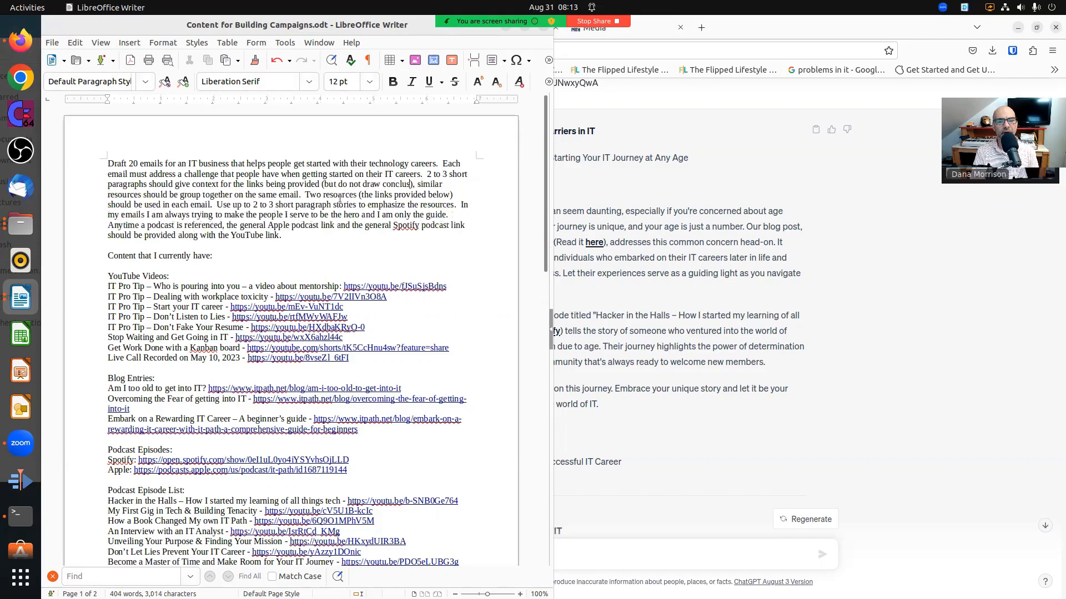
type("s")
type(" as to")
type(" exactly what")
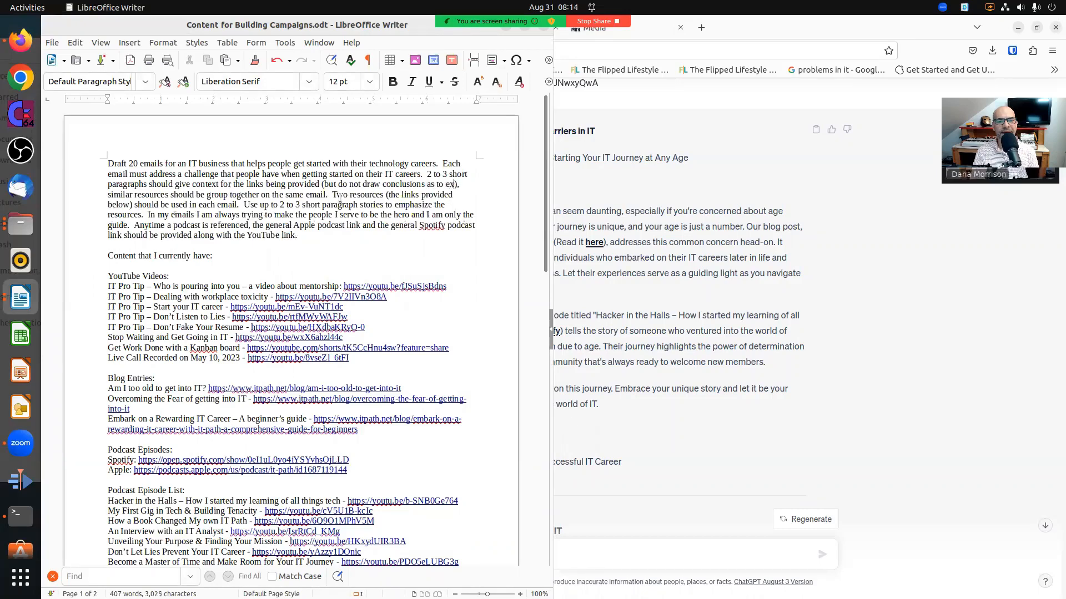
type(" the co")
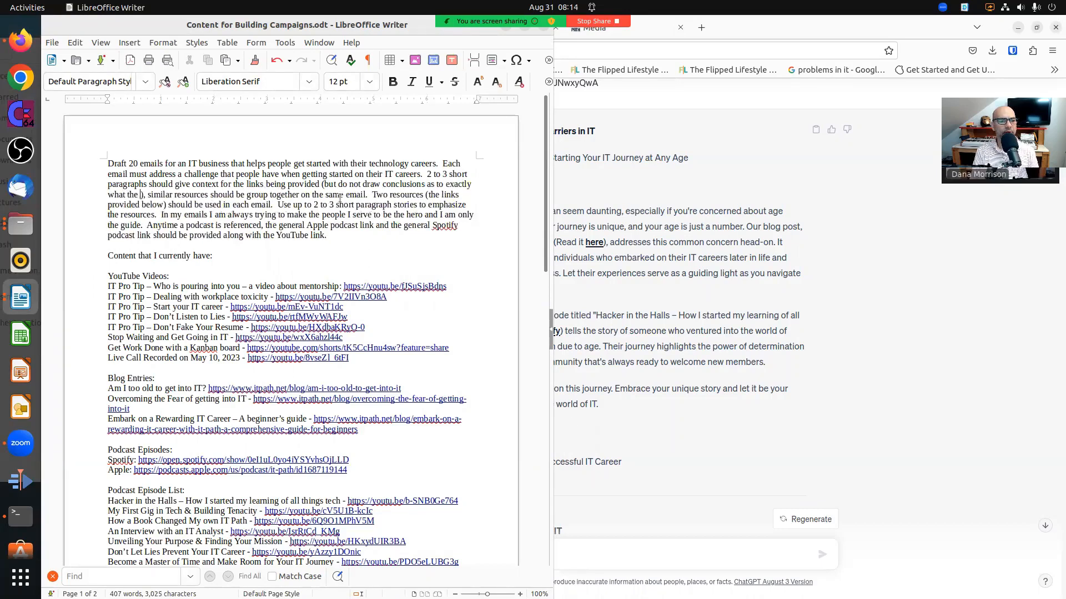
key("BackSpace")
key("BackSpace")
type("resource co")
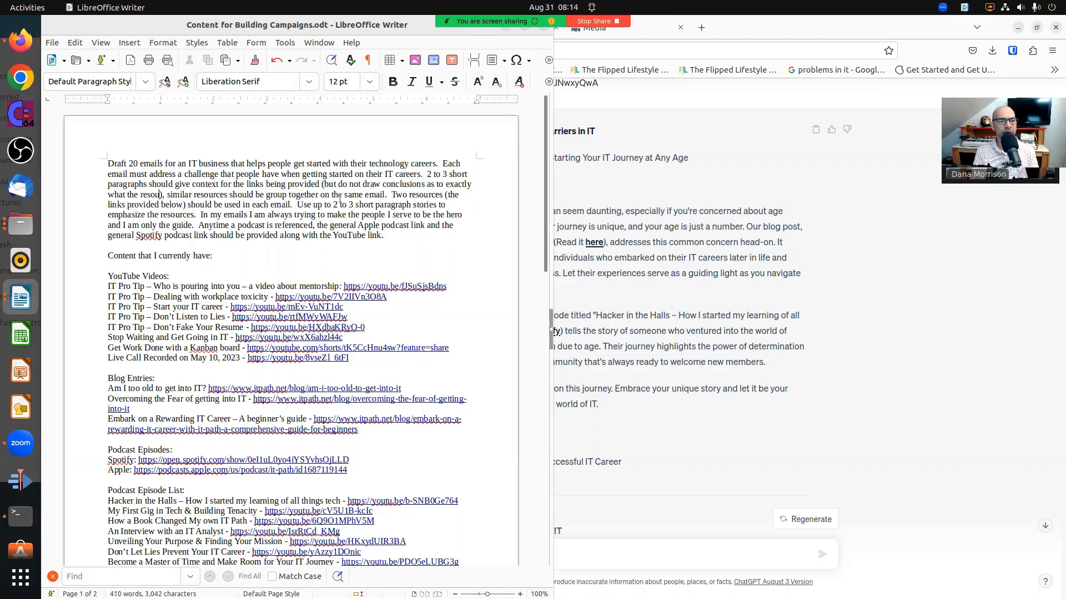
type("ntains for informatio")
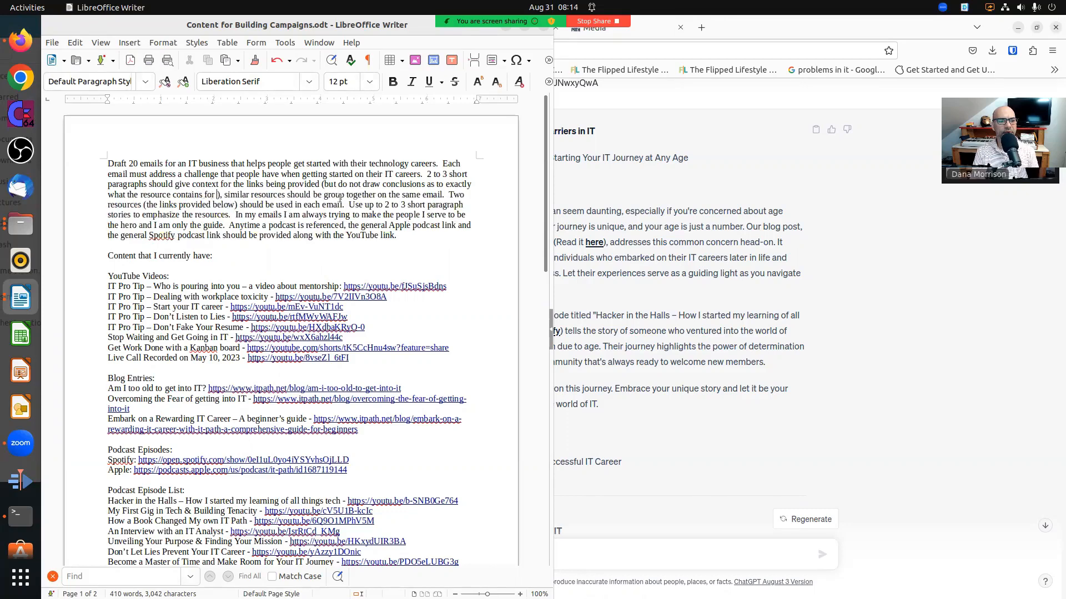
type("n")
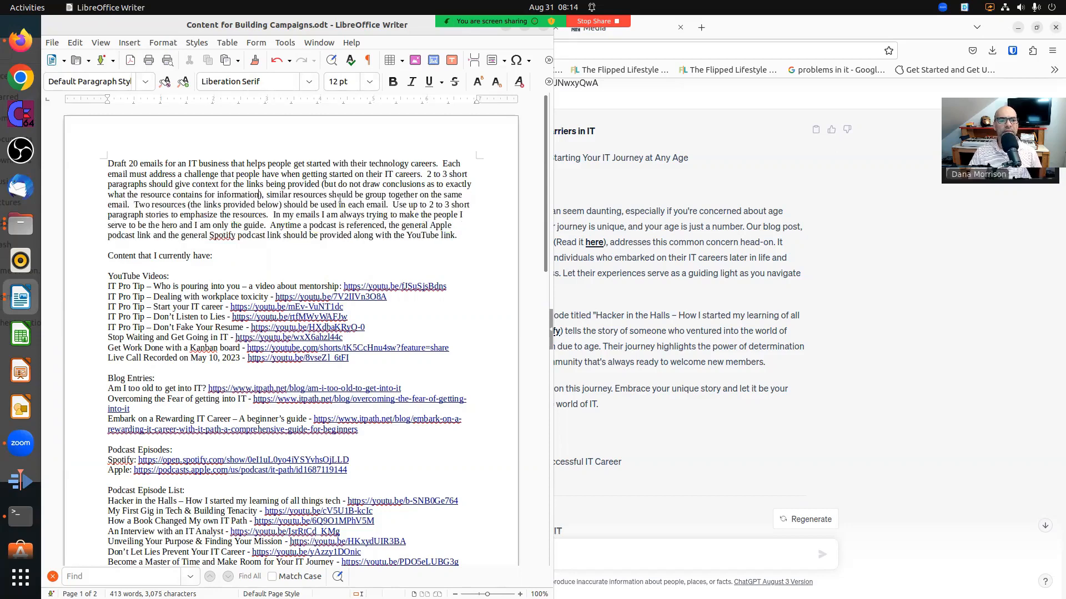
- Replace "resources" with "topics" in the phrase "similar resources should be group together" in the opening paragraph
double_click(309, 195)
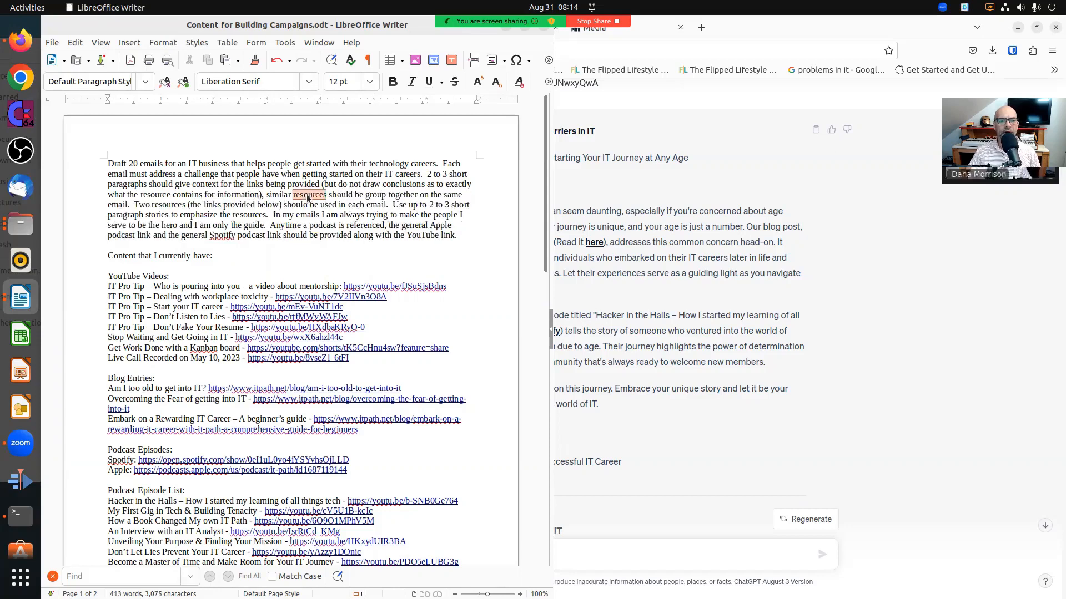
type("ti")
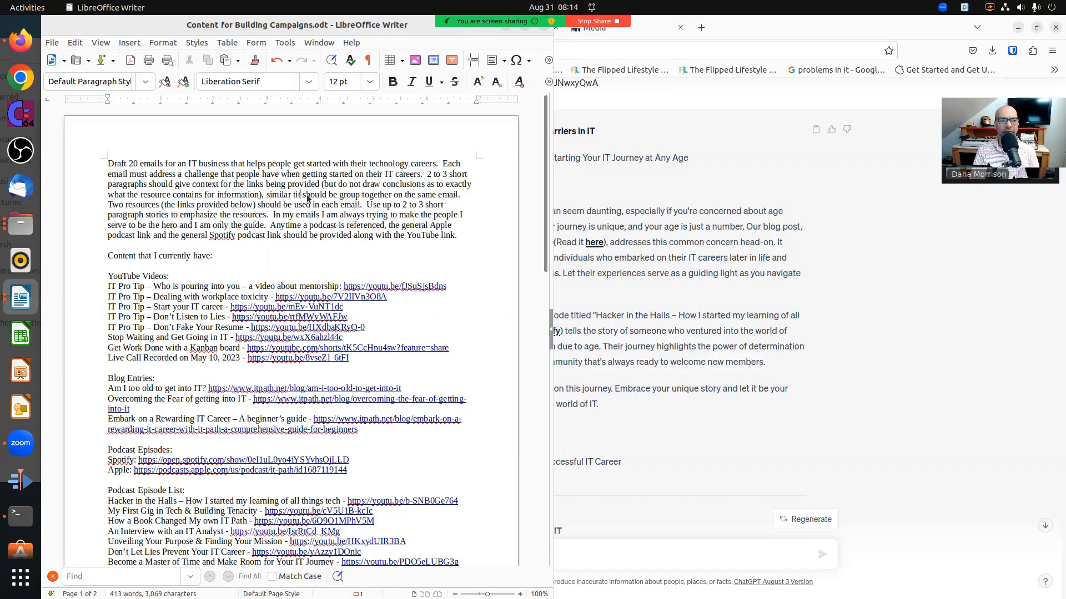
type("pics")
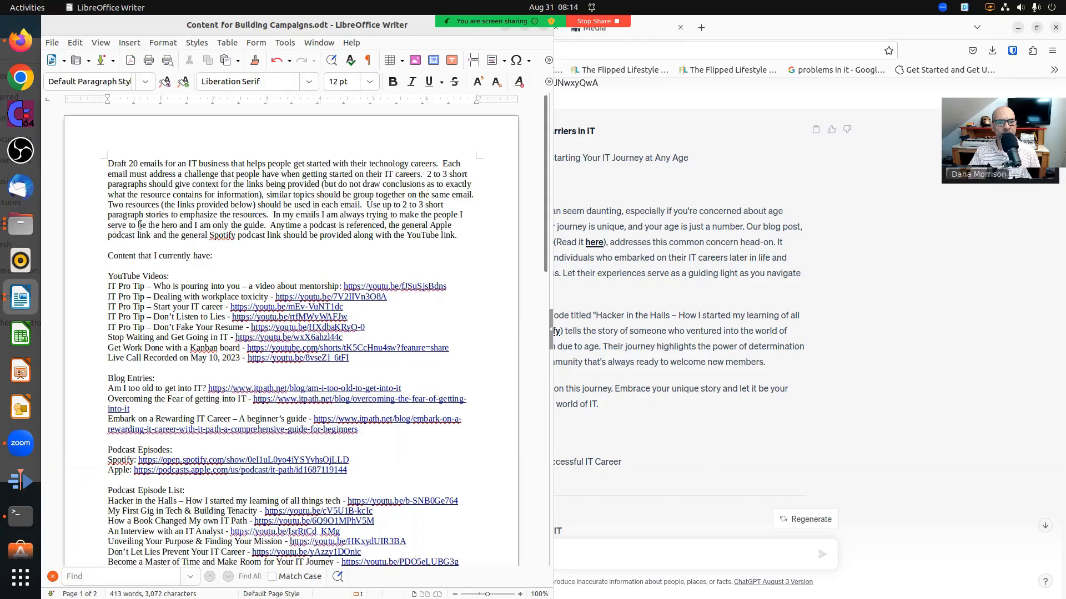
- Insert the sentence "Help my readers think of themselves as heros." before "Anytime a podcast is referenced" in the prompt paragraph
left_click(265, 226)
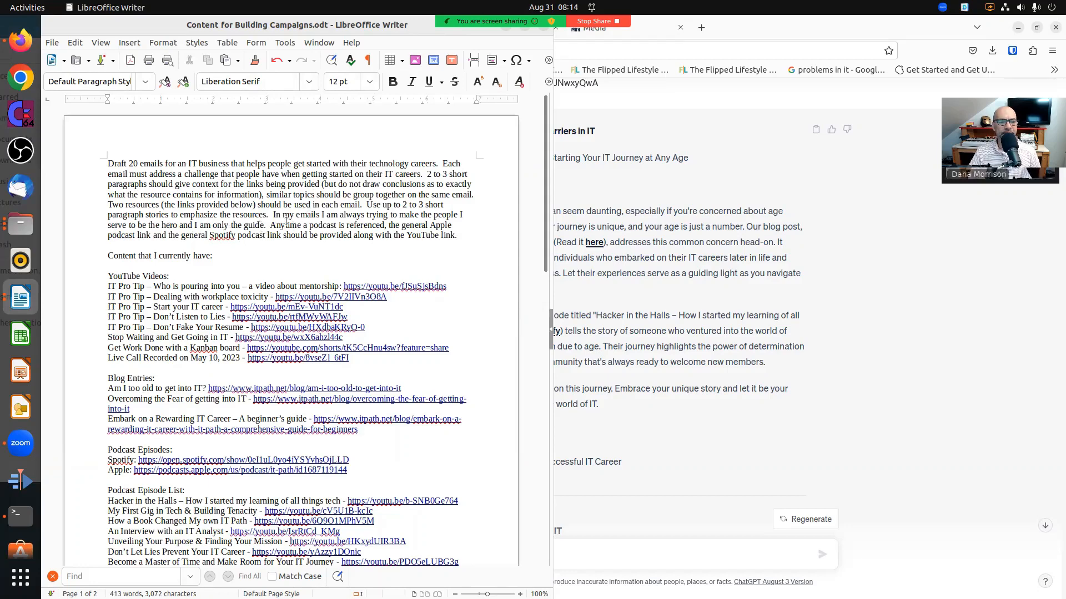
left_click(274, 225)
type("M")
key("BackSpace")
type("Help my re")
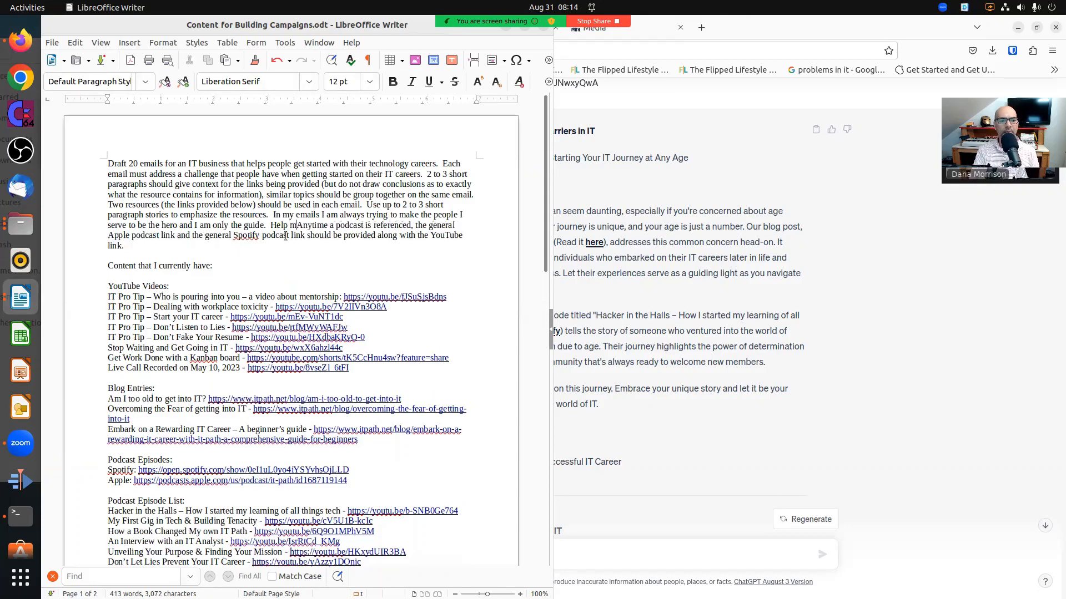
type("aders think o")
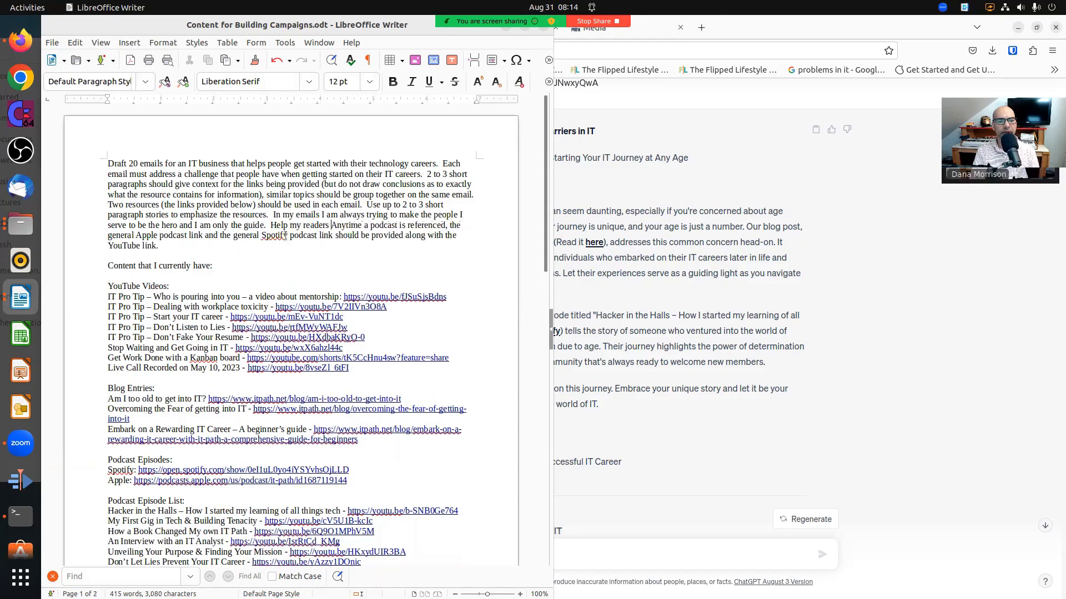
type("f themselves as ")
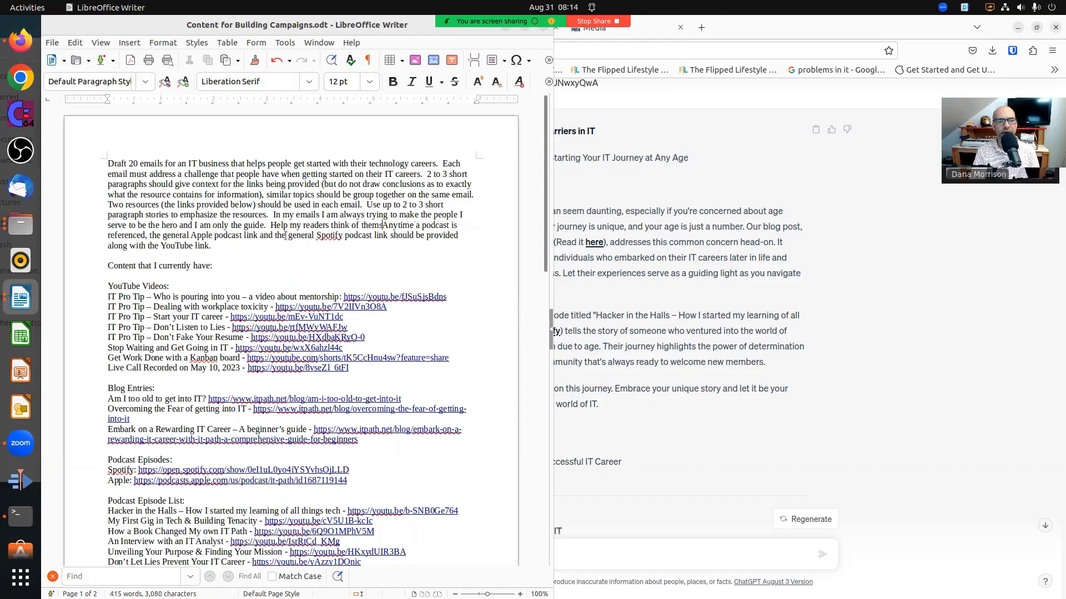
type("heros.")
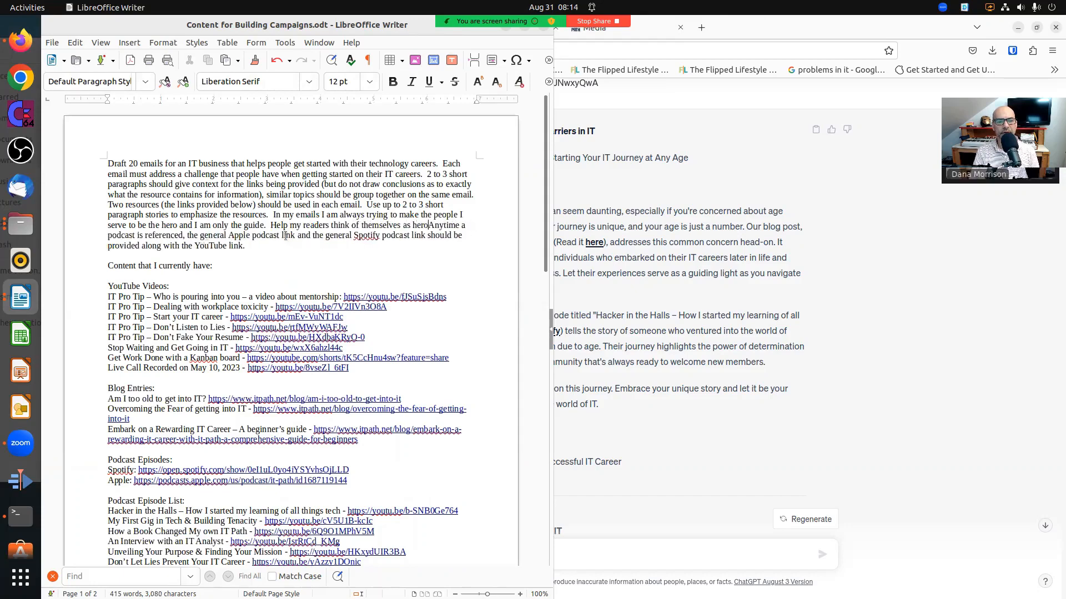
key("BackSpace")
key("BackSpace")
key("BackSpace")
key("BackSpace")
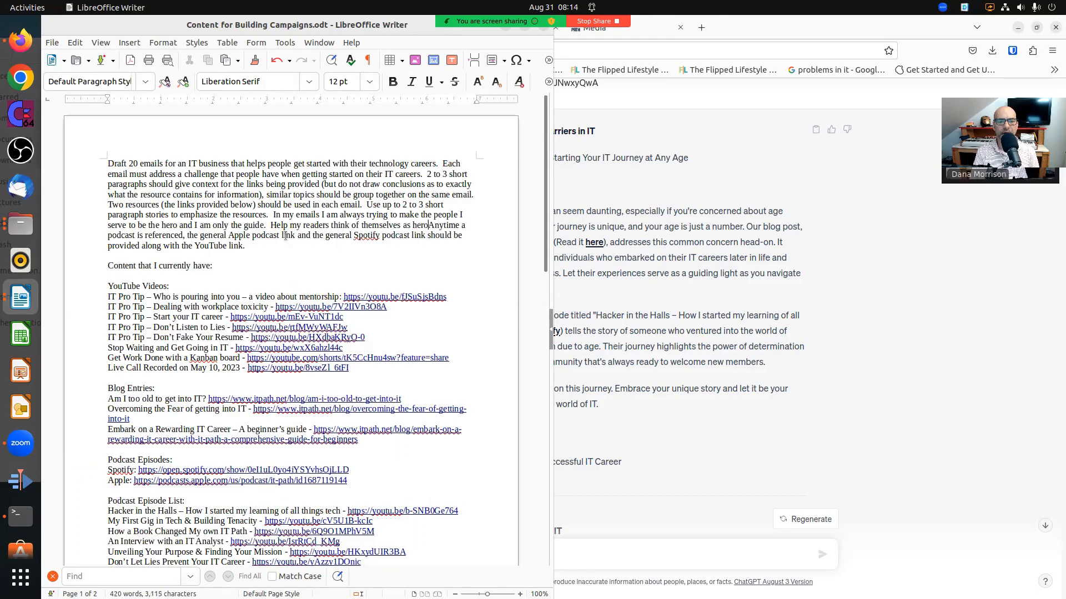
type("s.")
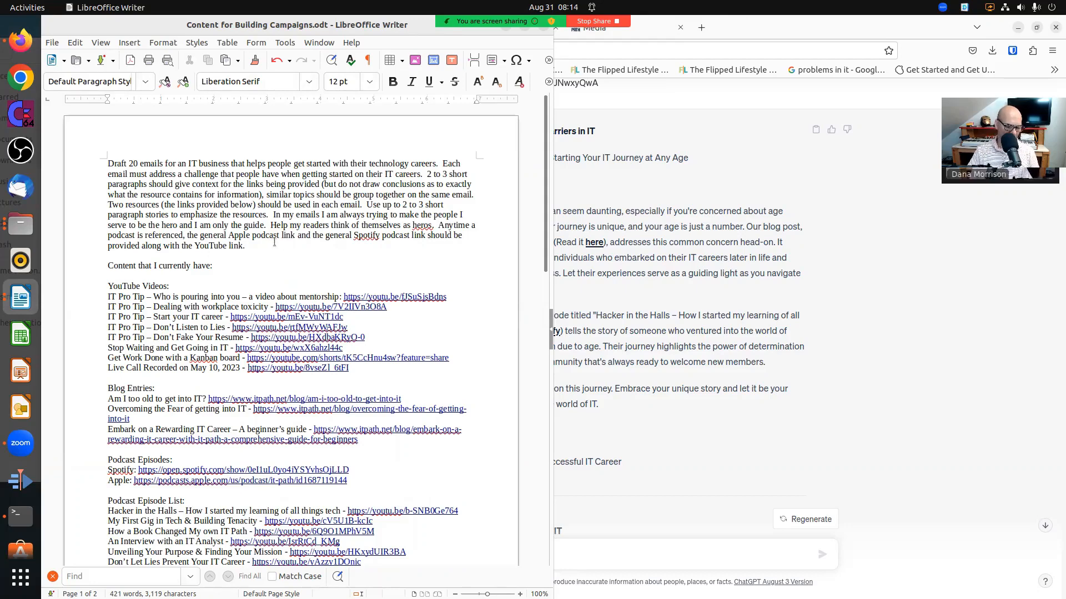
- Copy the entire prompt document and submit it in a new ChatGPT chat in Firefox
key("ctrl+a")
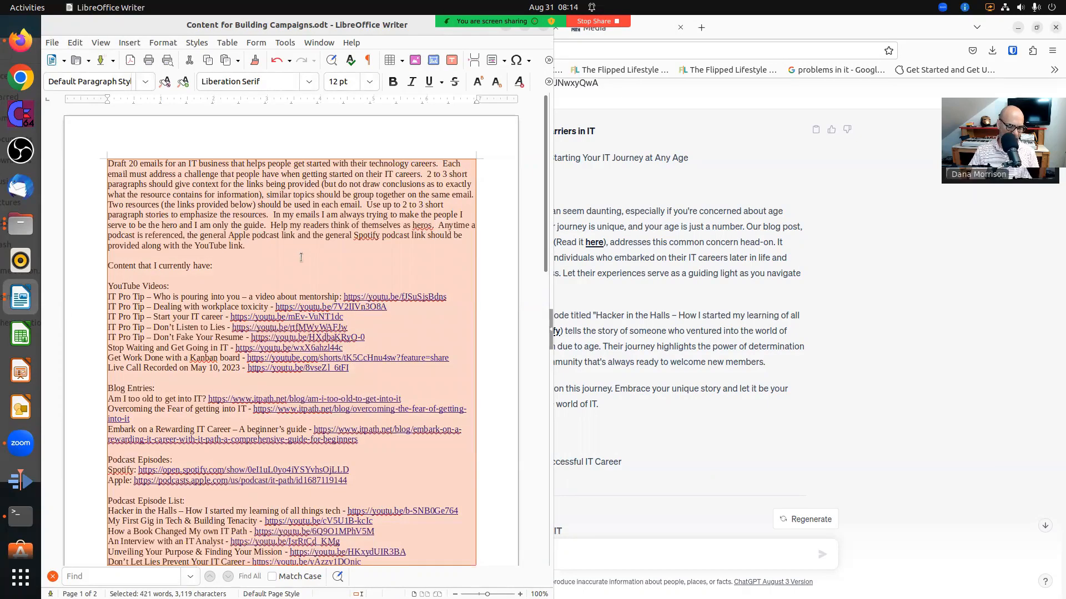
left_click(608, 547)
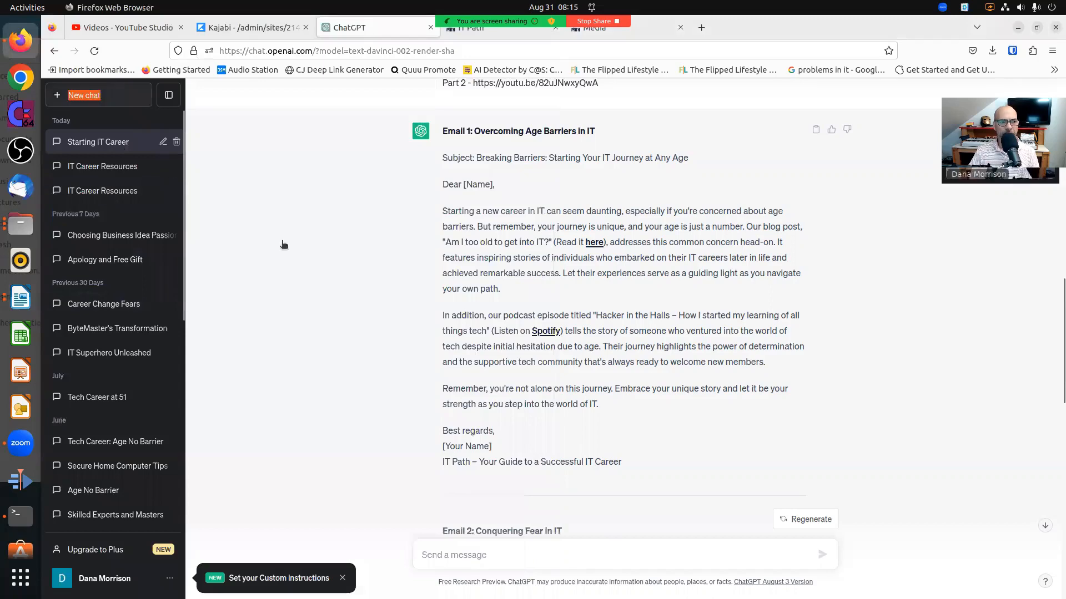
left_click(98, 95)
key("ctrl+v")
key("Return")
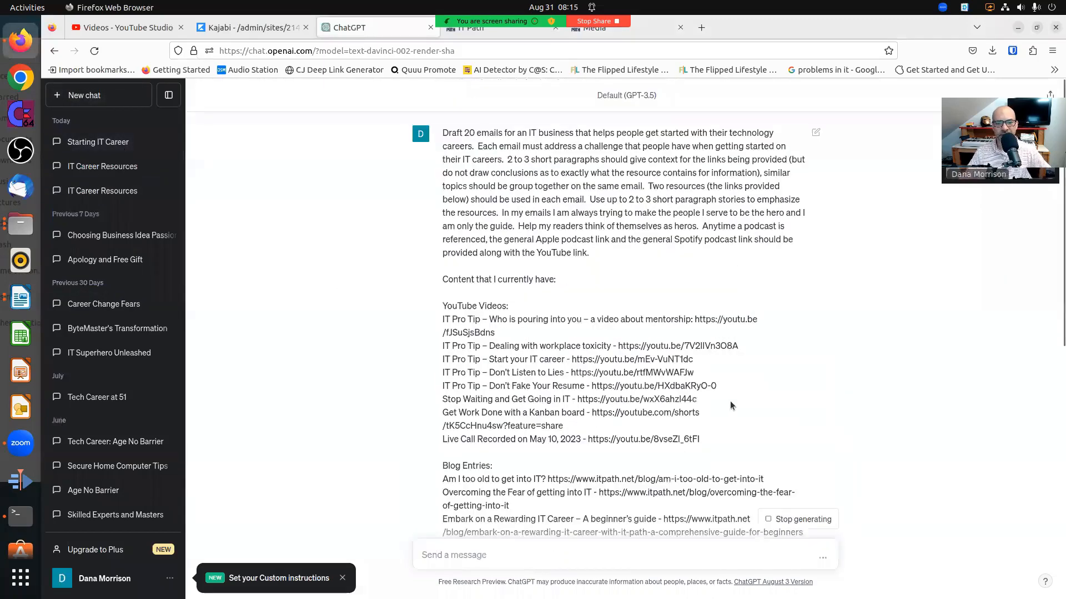
- Review the links in the generated Email 1 and send the follow-up "Please include the link with the title of the resource."
scroll(569, 271, "down", 5)
scroll(569, 270, "down", 6)
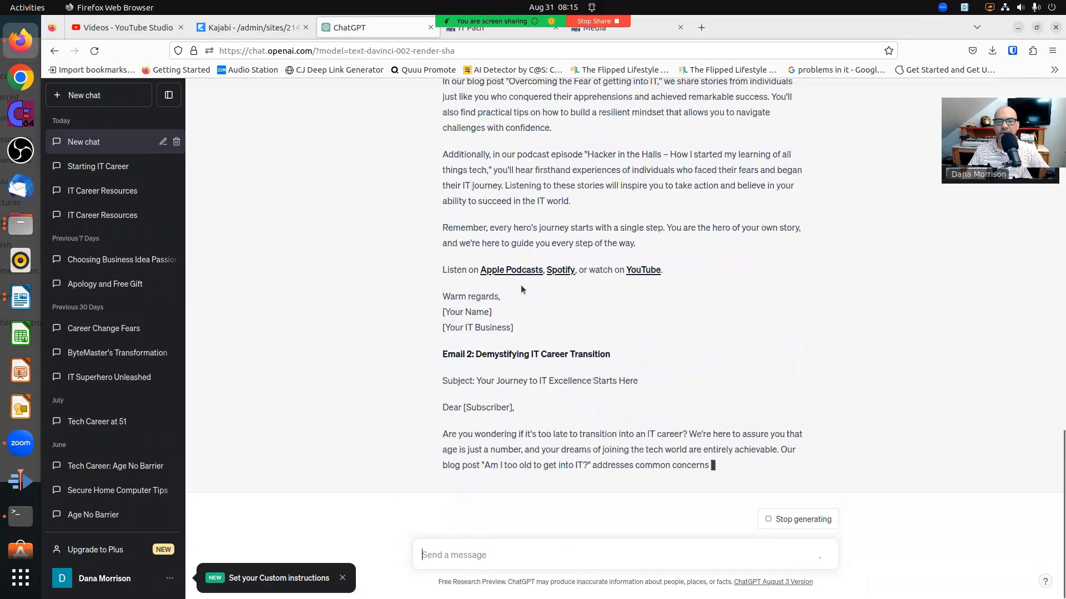
scroll(536, 257, "up", 5)
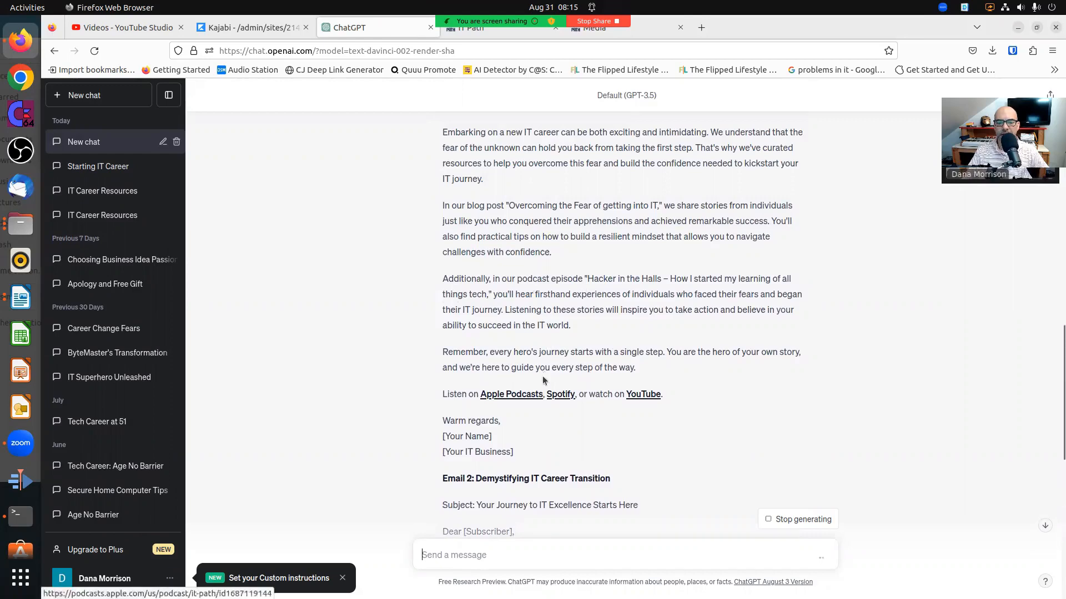
scroll(535, 377, "down", 5)
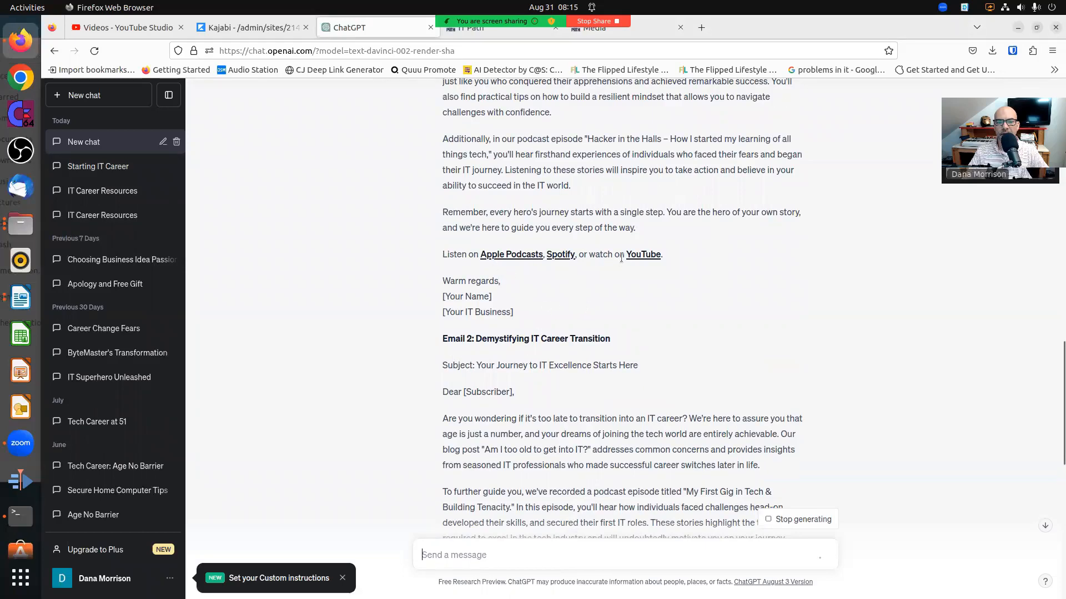
scroll(621, 260, "up", 4)
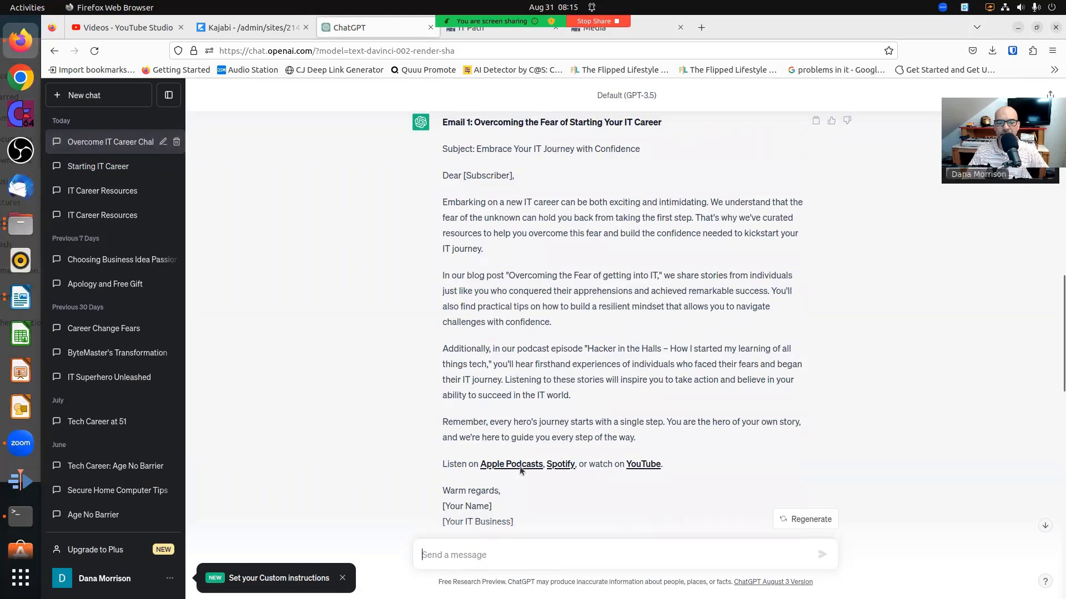
type("Ple")
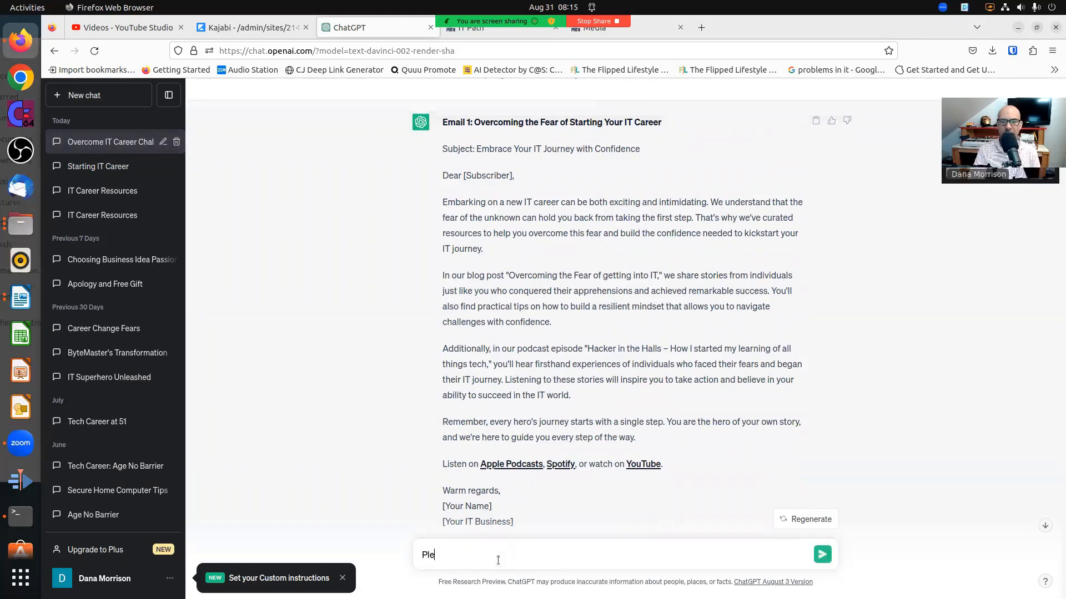
type("ase include the")
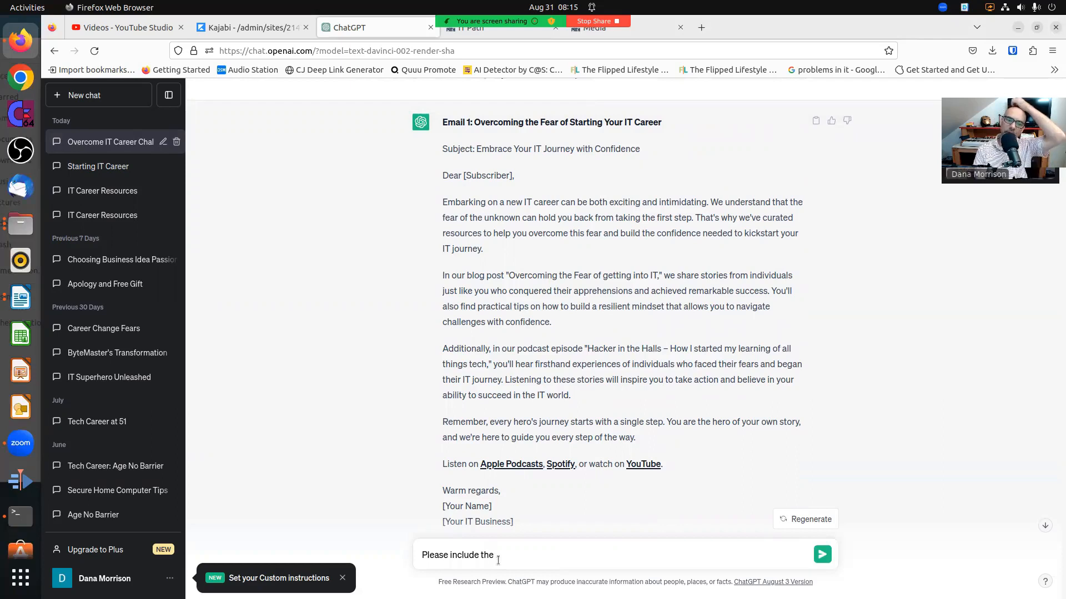
type("link with the title")
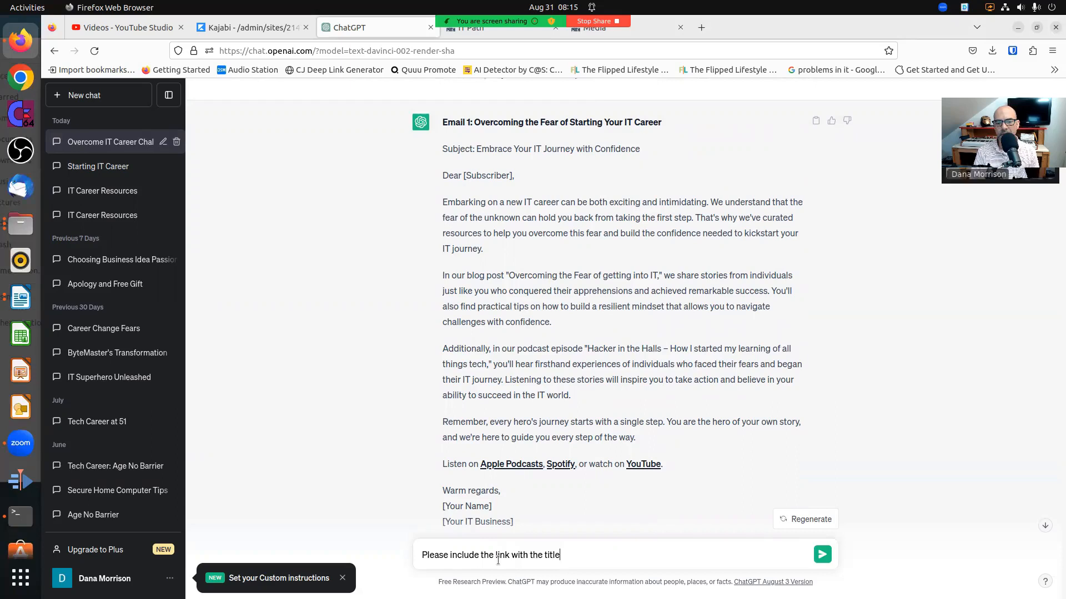
type(" of the ")
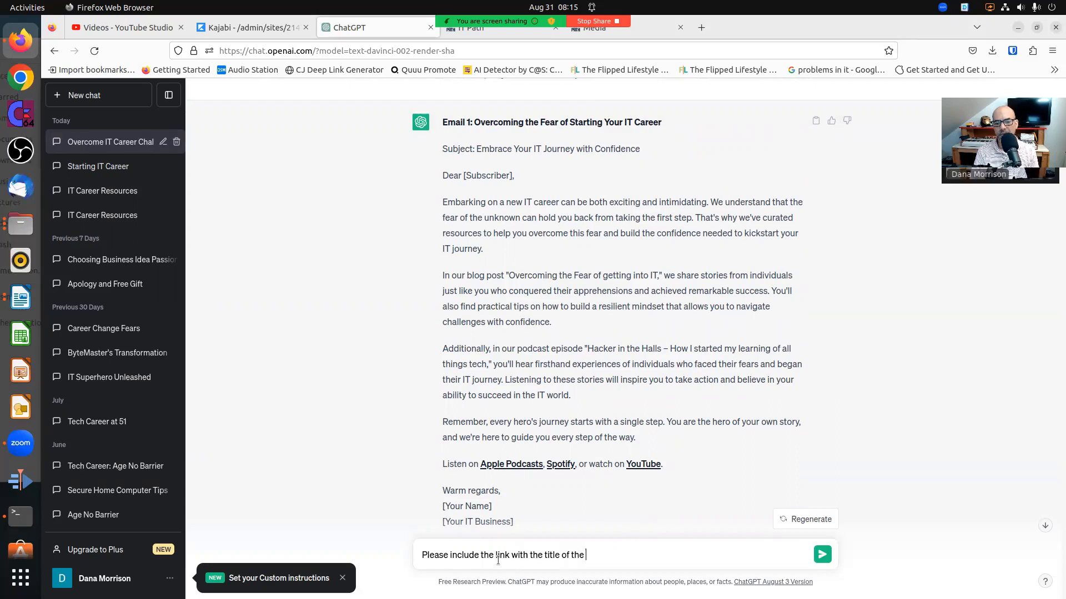
type("resource.")
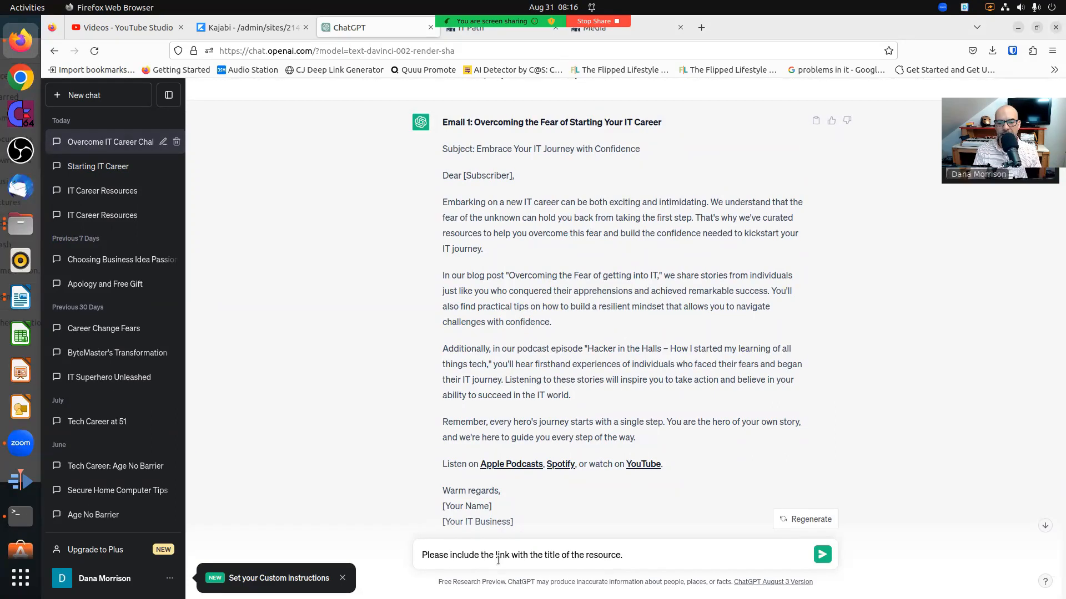
key("Return")
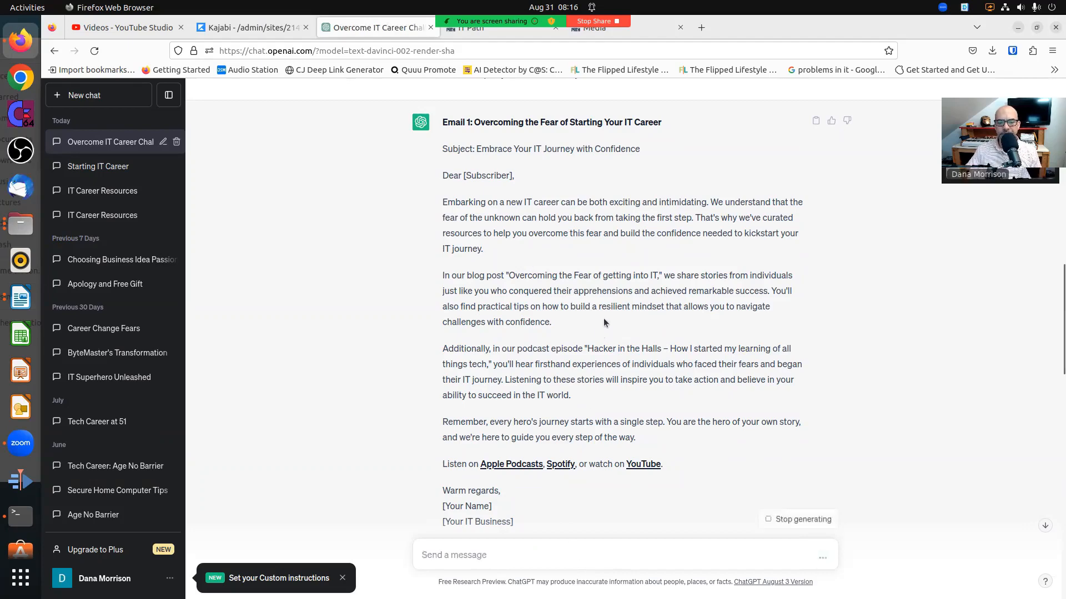
- Send the follow-up "Embed the link with the title of the resource." and review the links in the rewritten Email 1
scroll(649, 291, "down", 20)
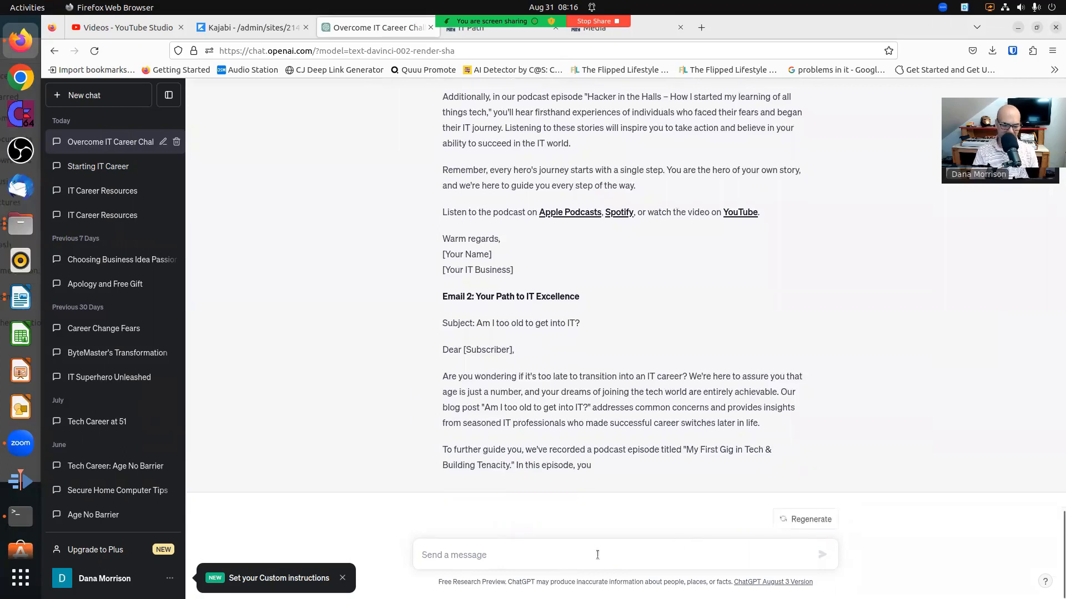
type("Embed the link with the title of the resource")
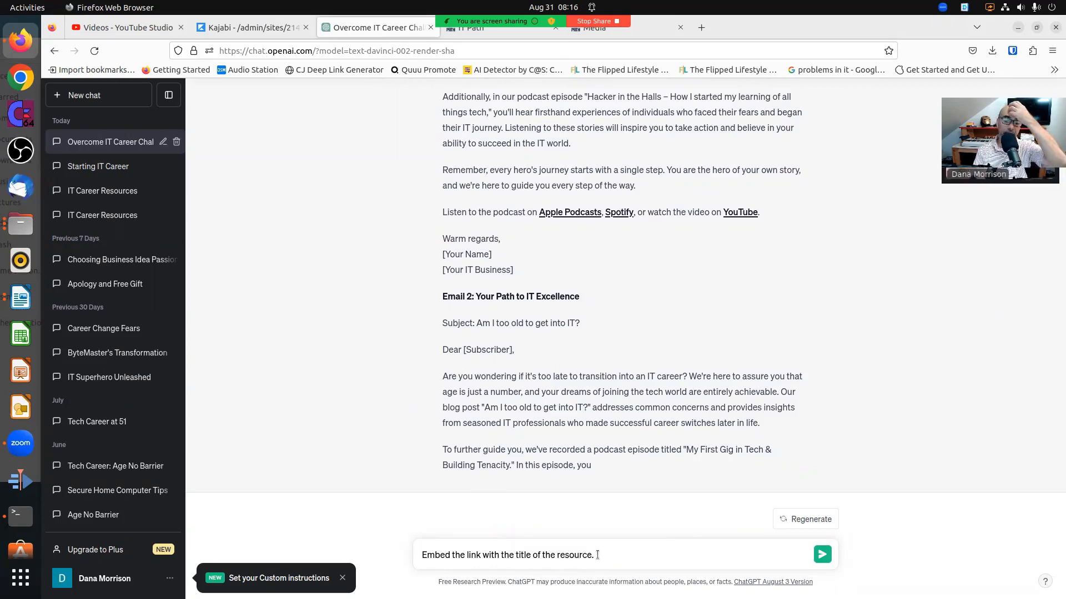
key("Return")
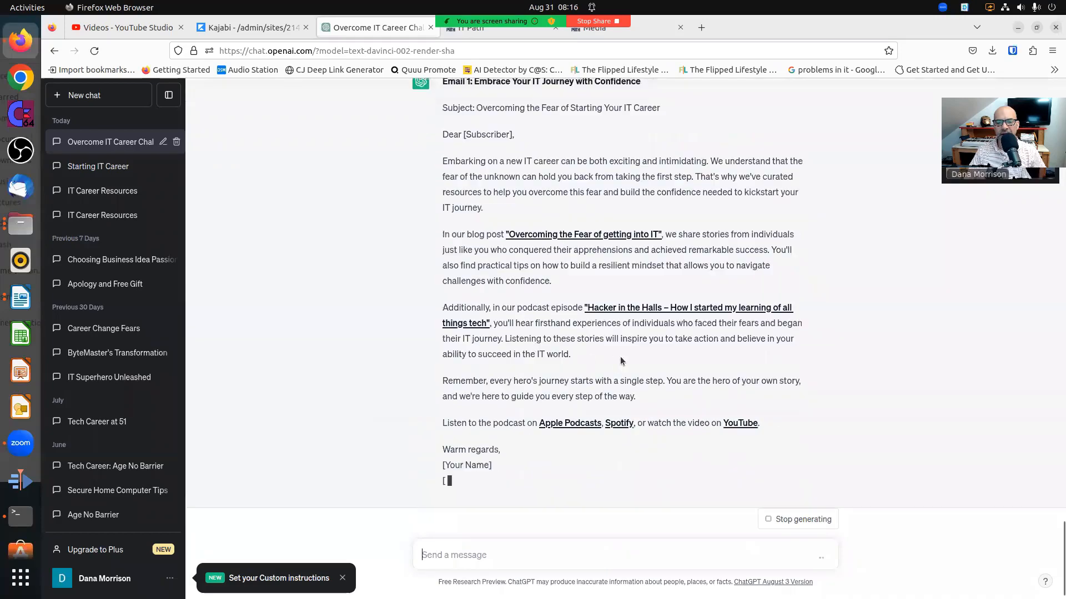
scroll(634, 382, "up", 5)
scroll(893, 365, "down", 4)
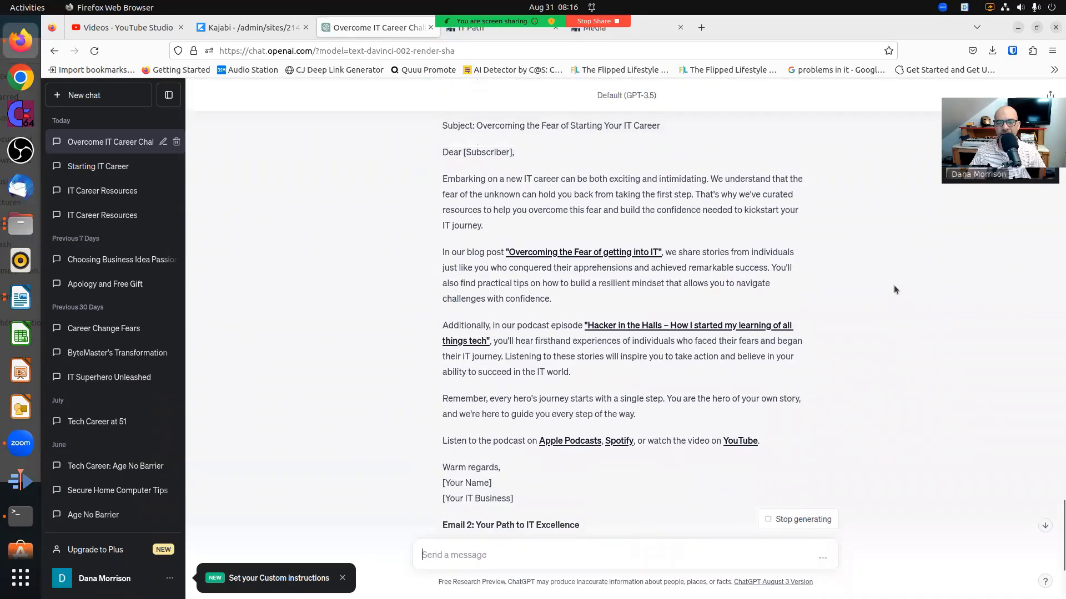
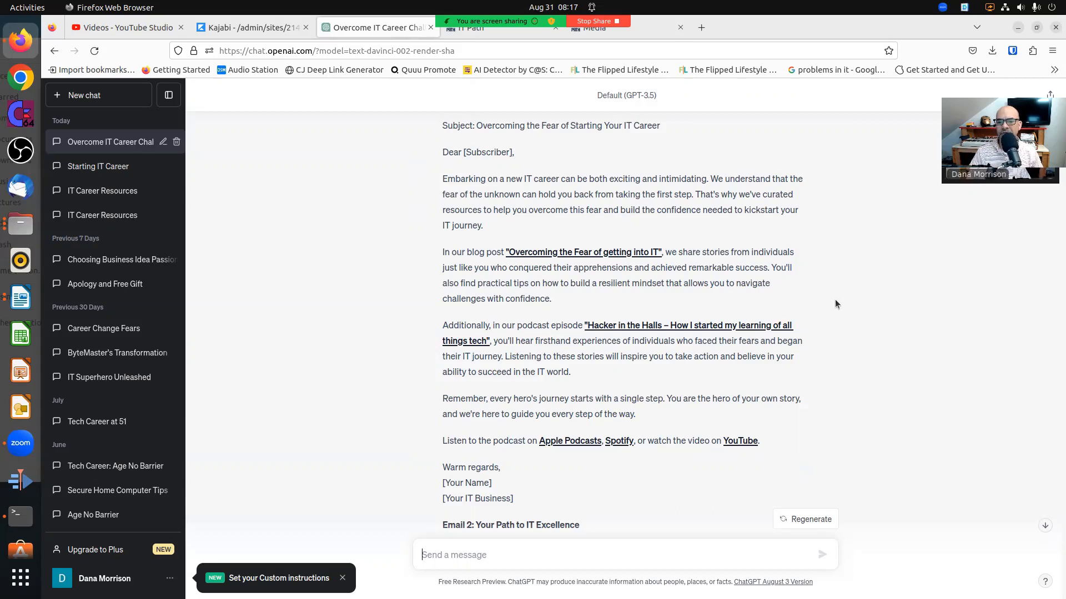
- Send the follow-up "You are drawing context that might not be accurate with statements like", quoting Email 1's description of the blog post
left_click_drag(601, 301, 718, 301)
key("ctrl+c")
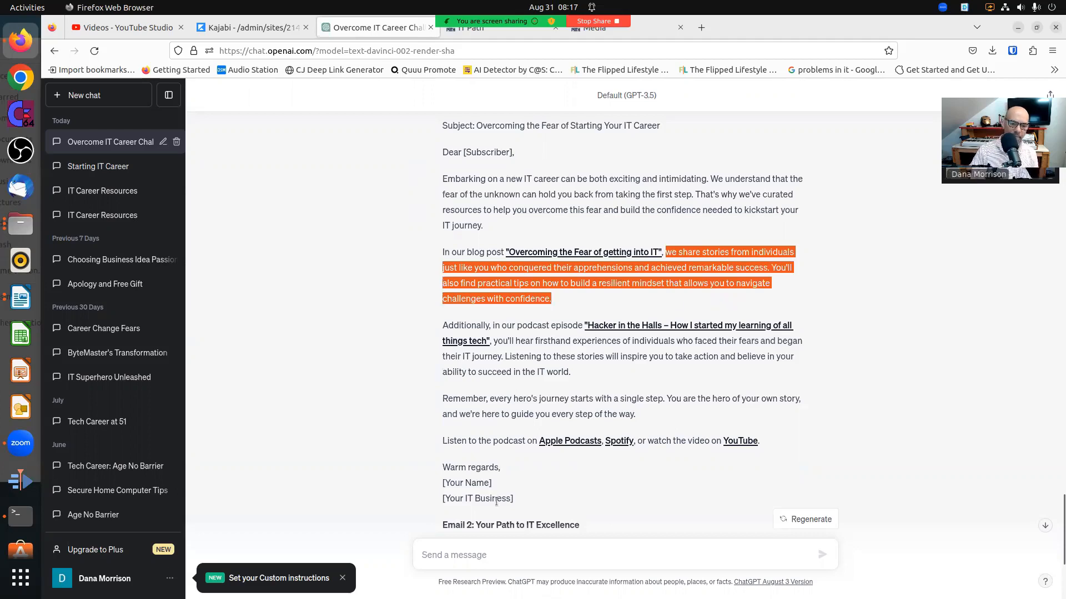
left_click(506, 558)
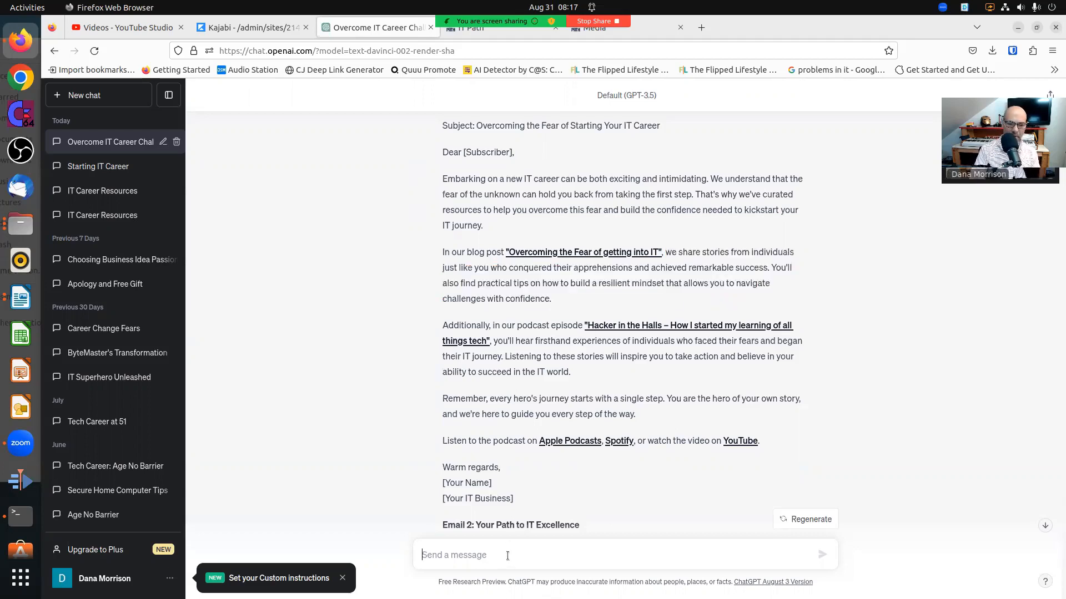
type("You are drawing context that might not be accura")
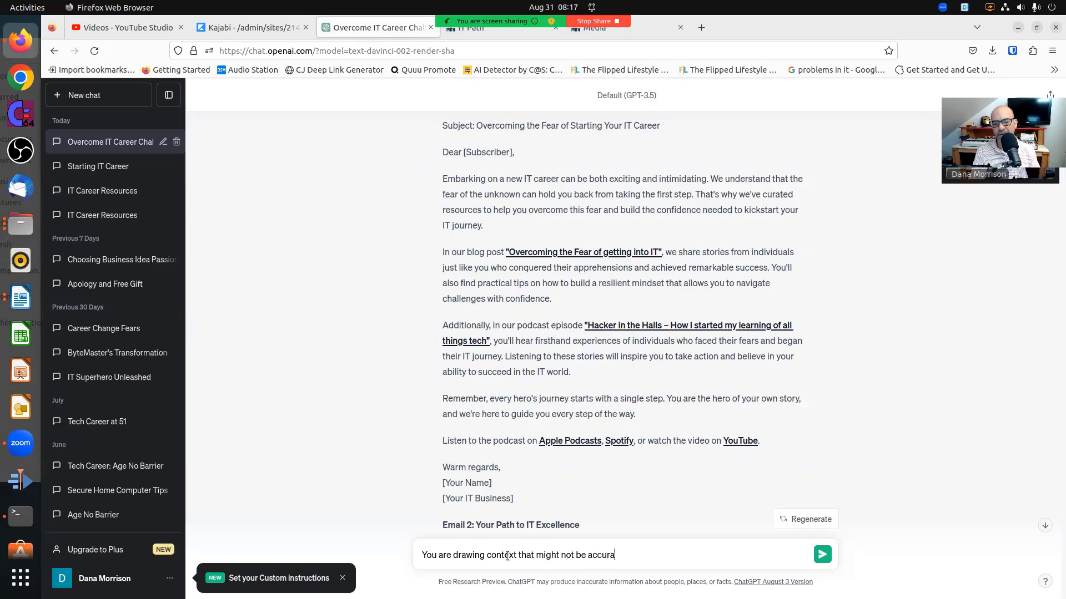
type("te with statements like \"")
key("ctrl+v")
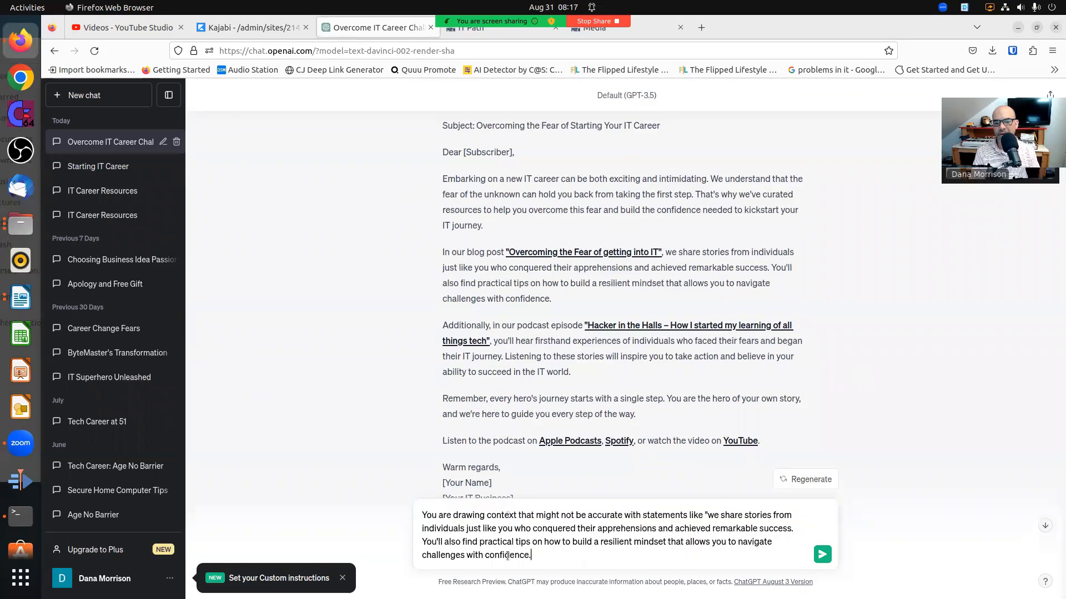
type("\"")
key("Return")
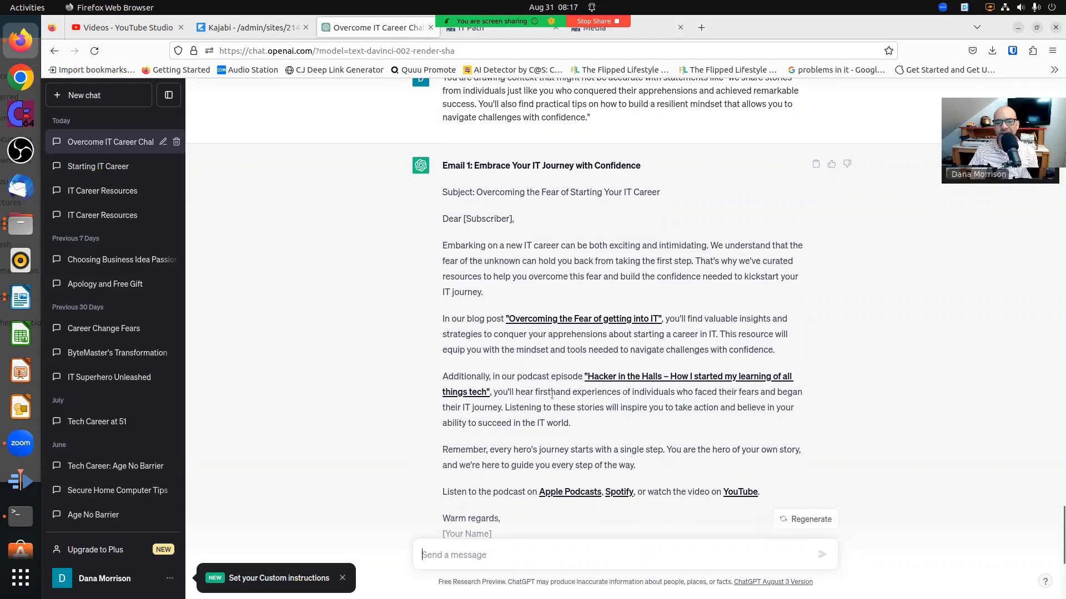
- Send the follow-up "Do not draw any conclusions based on the titles: Again, you have", quoting the rewritten Email 1's description of the podcast episode
left_click_drag(493, 392, 579, 303)
scroll(564, 305, "up", 3)
left_click(504, 324)
left_click_drag(494, 323, 573, 360)
key("ctrl+c")
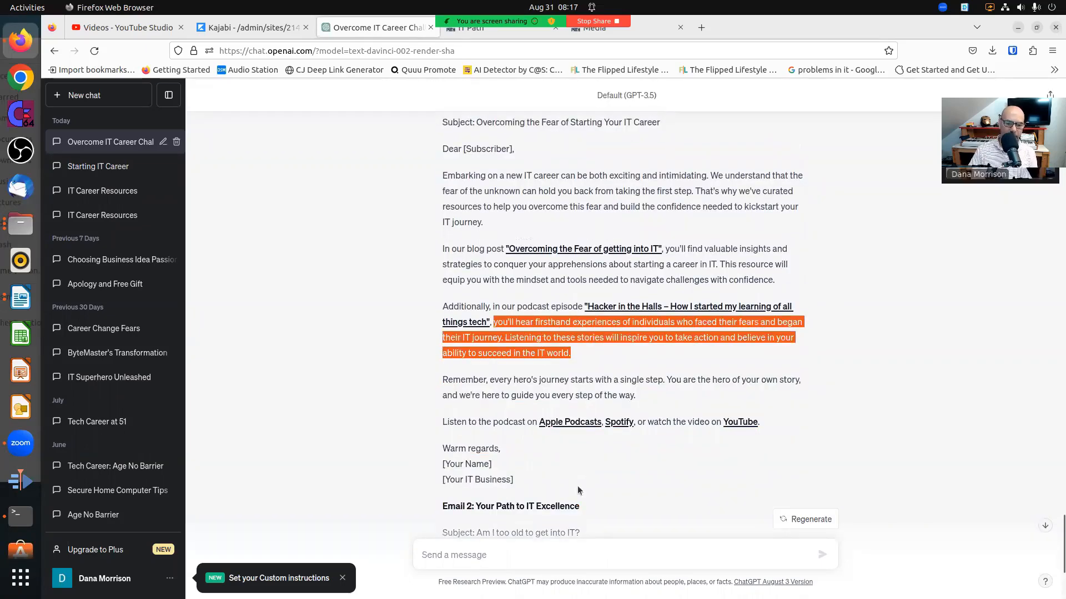
left_click(517, 550)
type("Do not draw a")
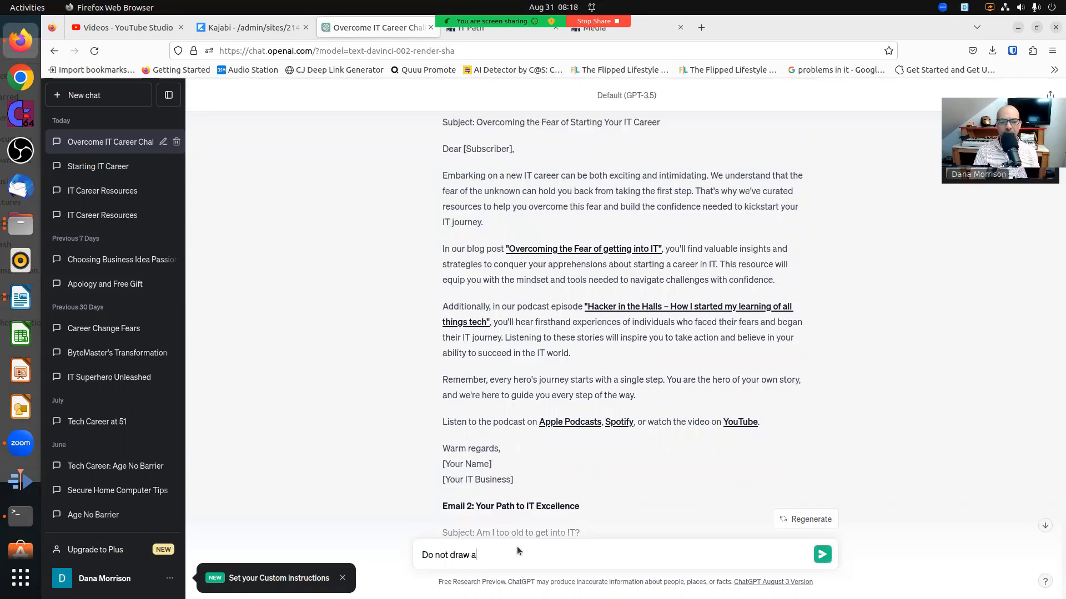
type("ny conclusions based on the tit")
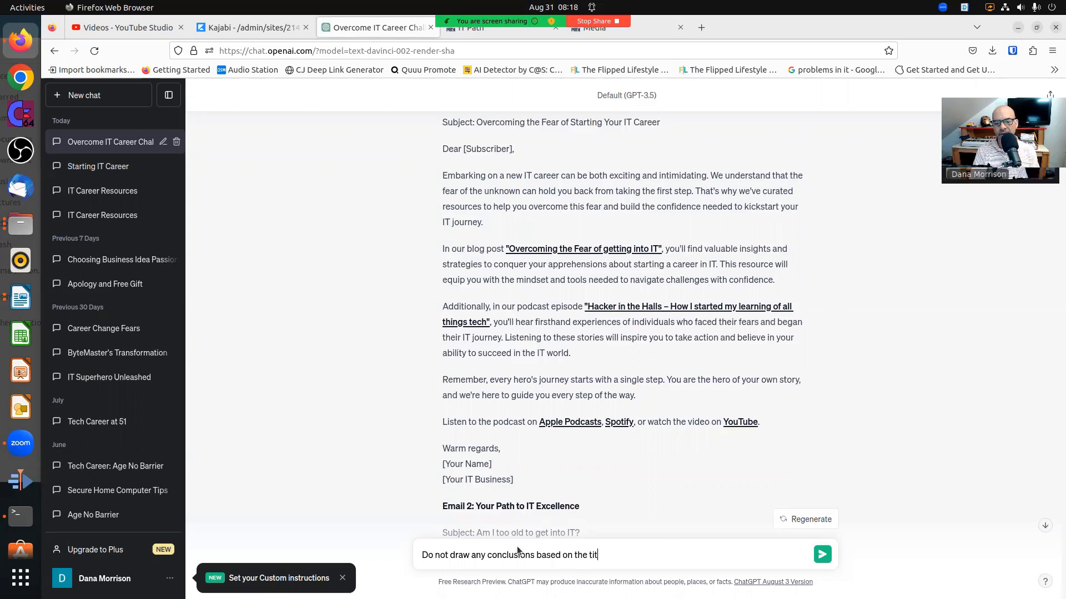
type("les:  Again, you have")
key("ctrl+v")
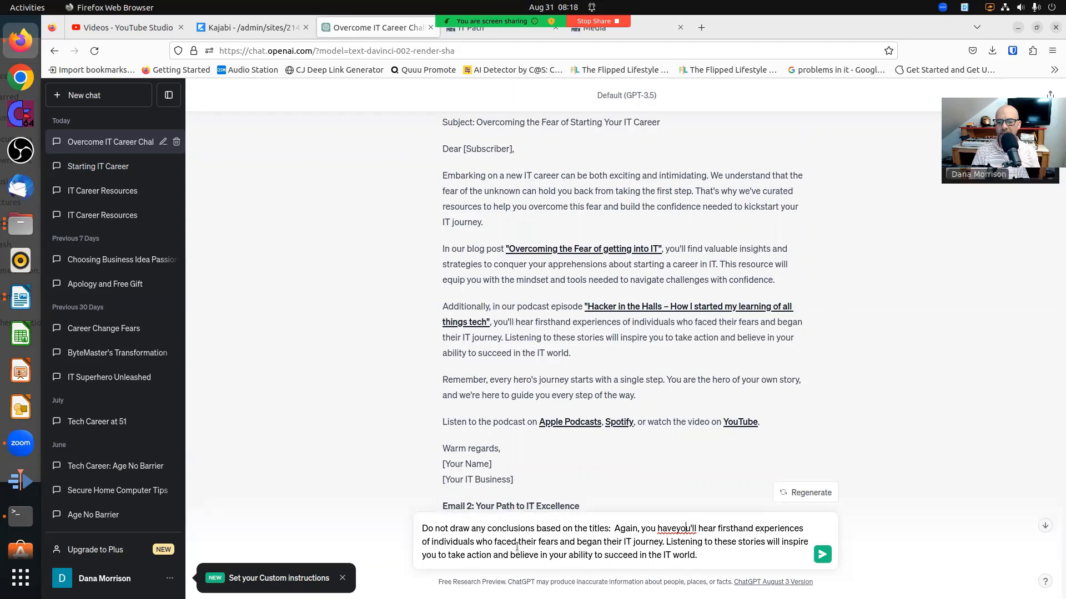
type("\"")
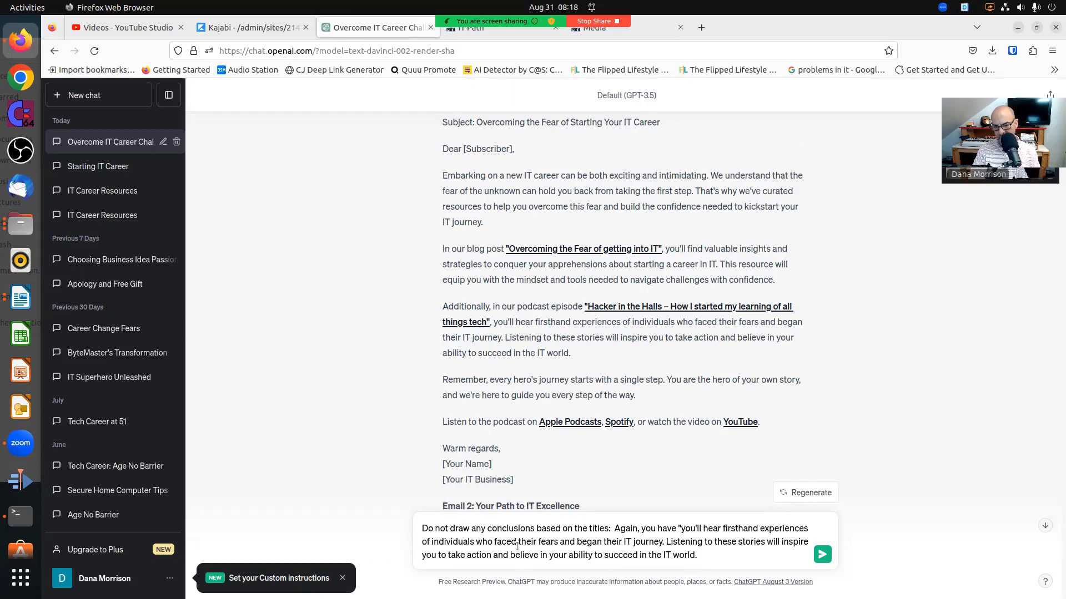
key("Return")
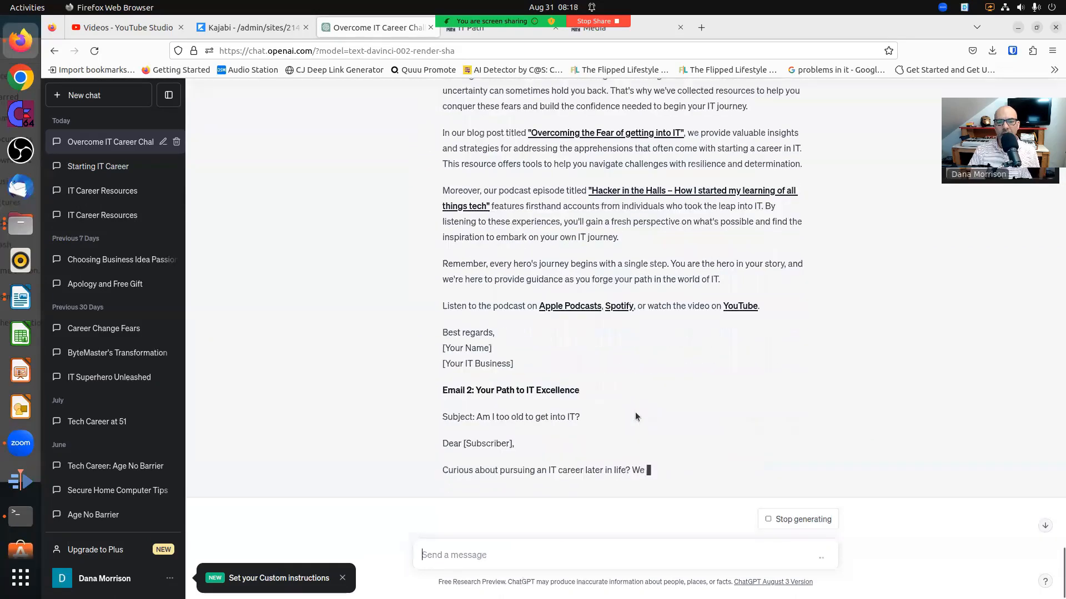
- Draft the message "How do you know there are firsthand accounts -", quoting "features firsthand accounts from individuals who took the leap into IT." from Email 1
scroll(638, 388, "up", 3)
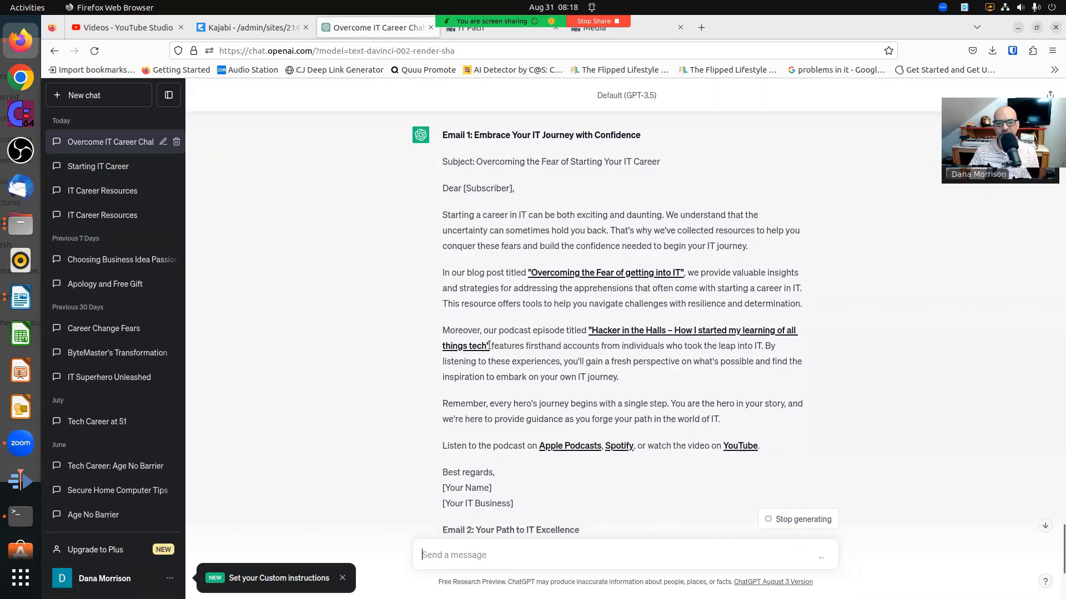
left_click_drag(491, 345, 766, 342)
key("ctrl+c")
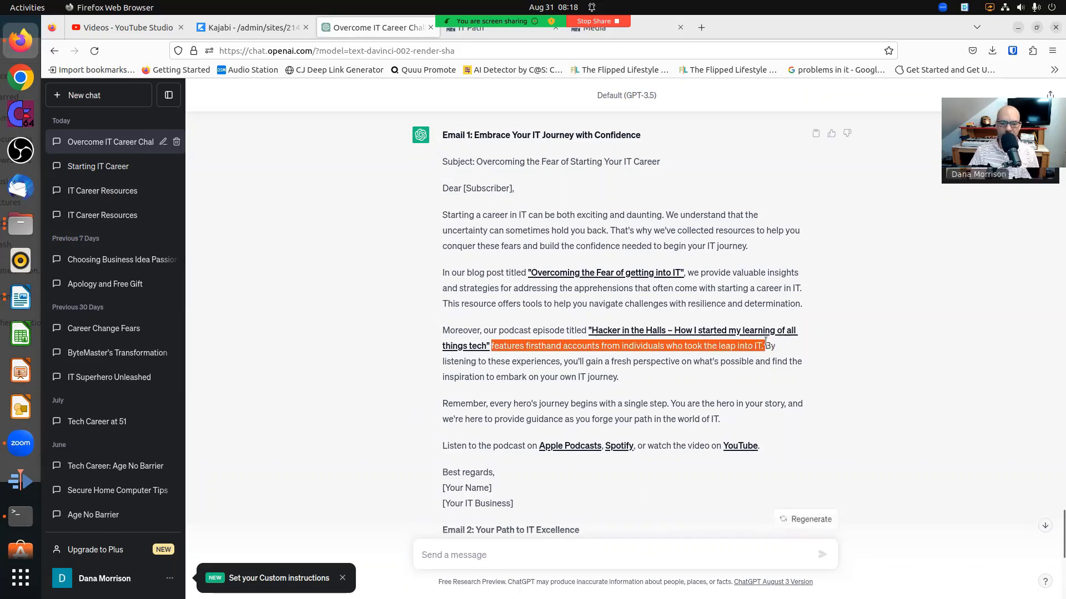
left_click(482, 553)
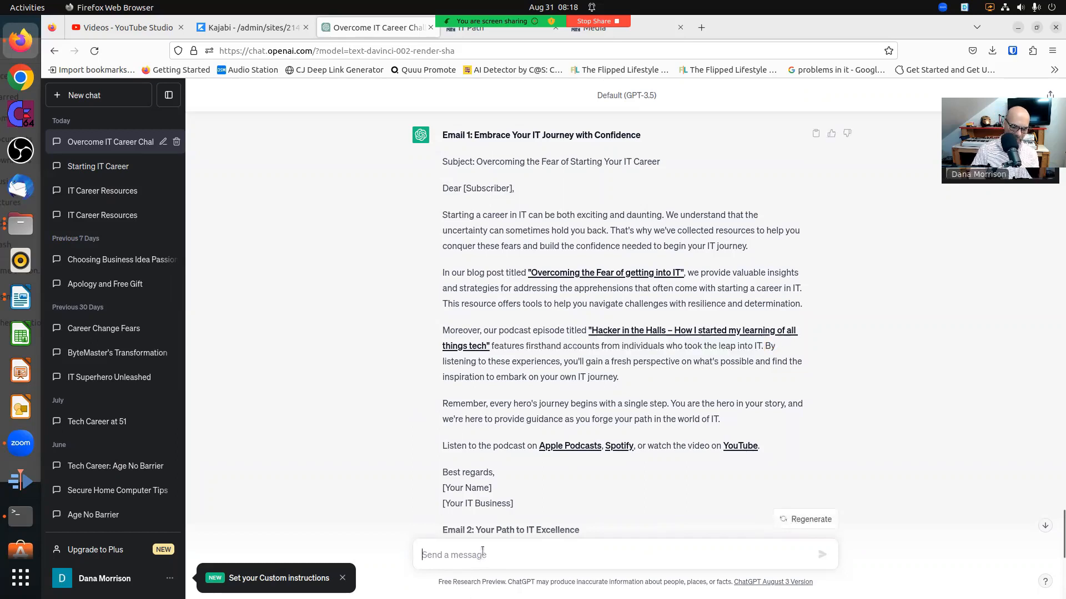
type("How do you know there are first hand accounts")
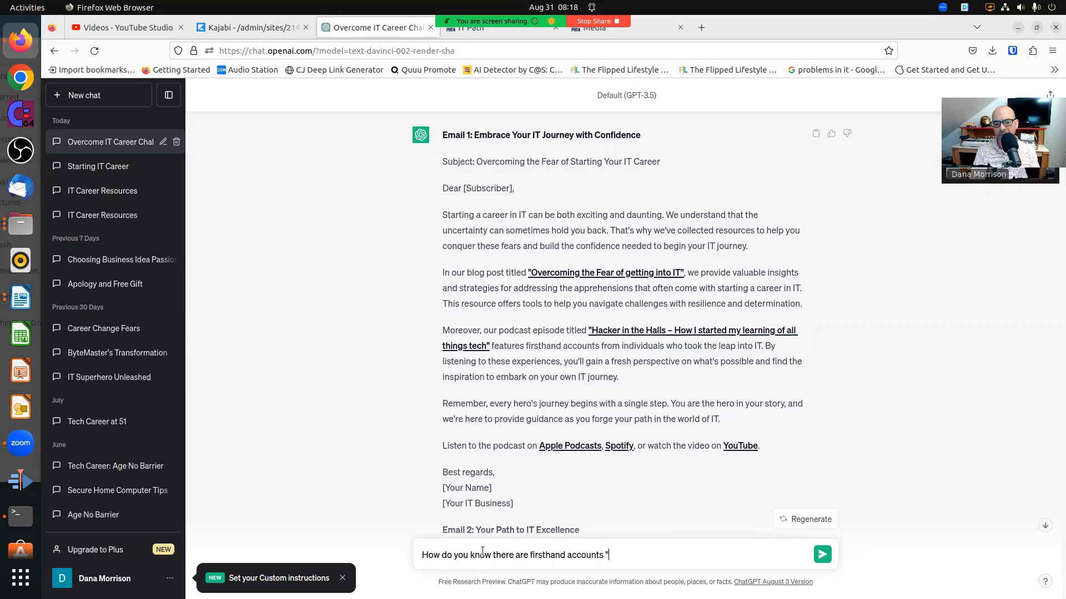
type(" - ")
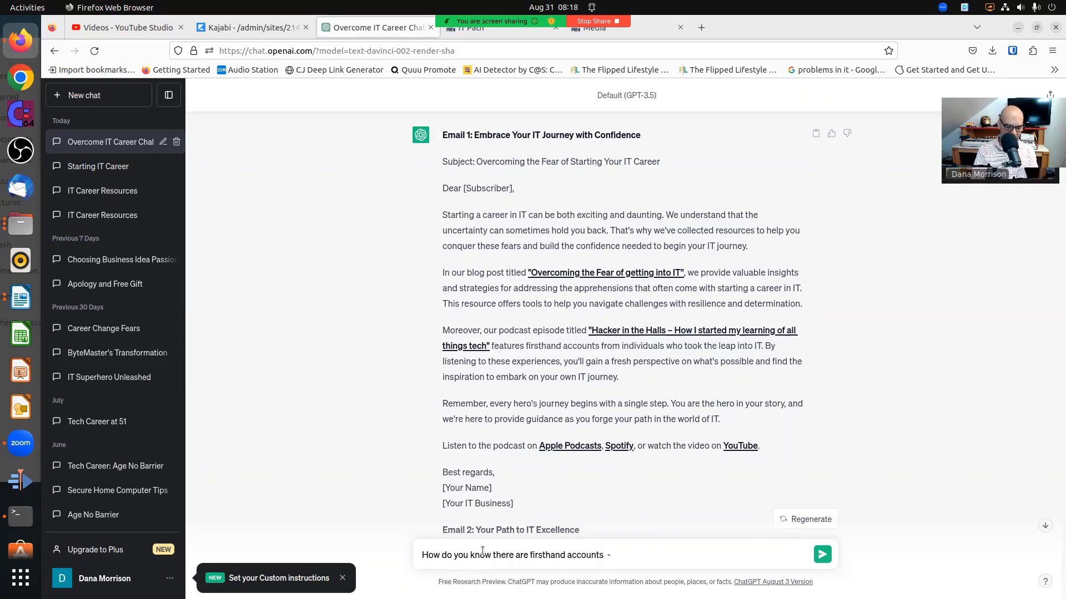
type("\"")
key("ctrl+v")
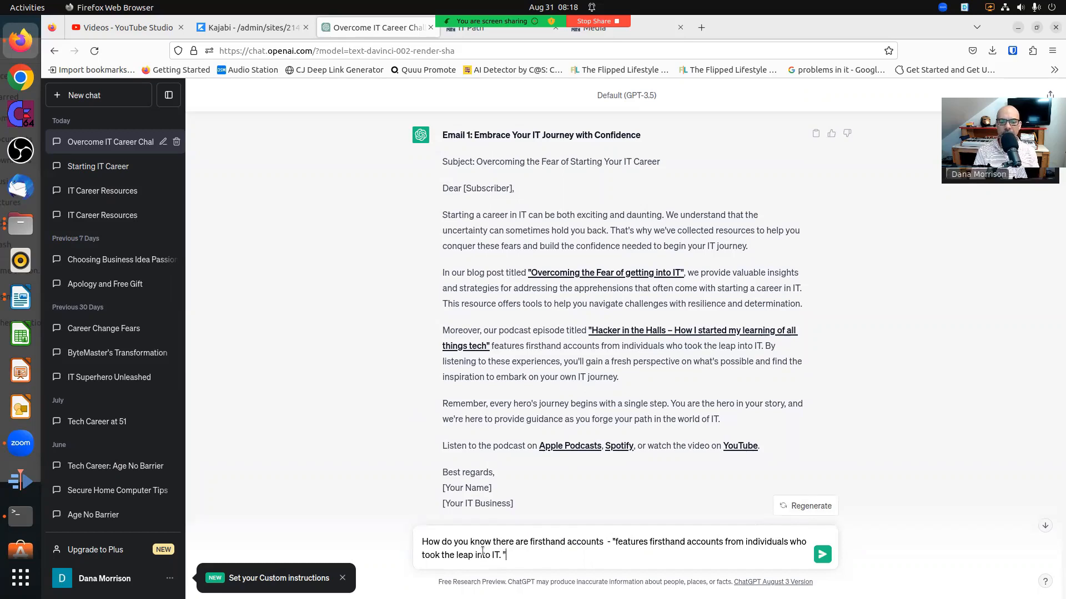
- Add "Generalize and don't get specific about the content provided." to the drafted message and send it
type("\" General")
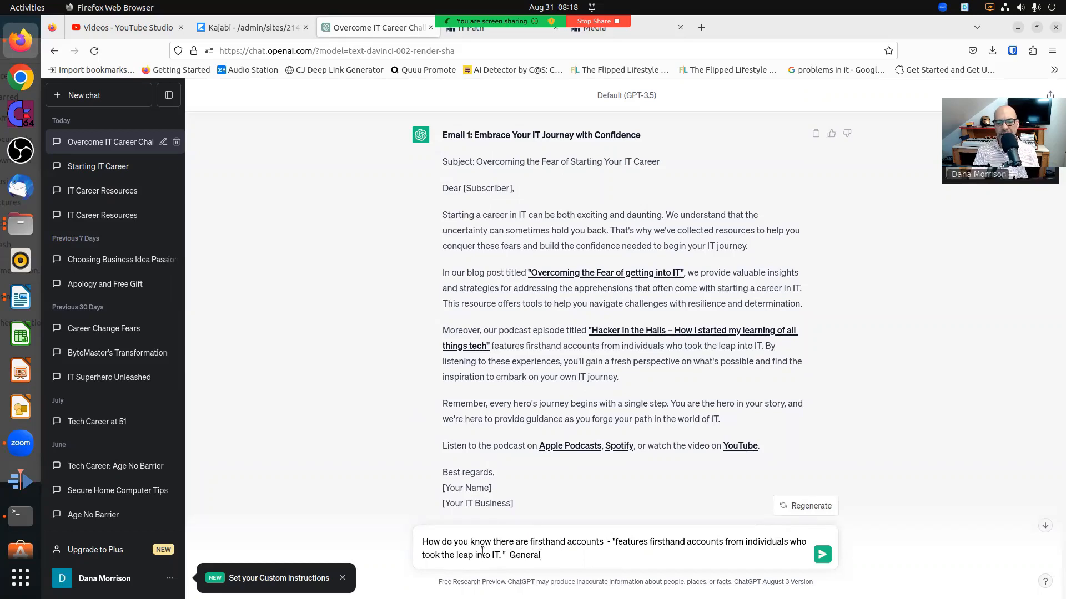
type("ize the ")
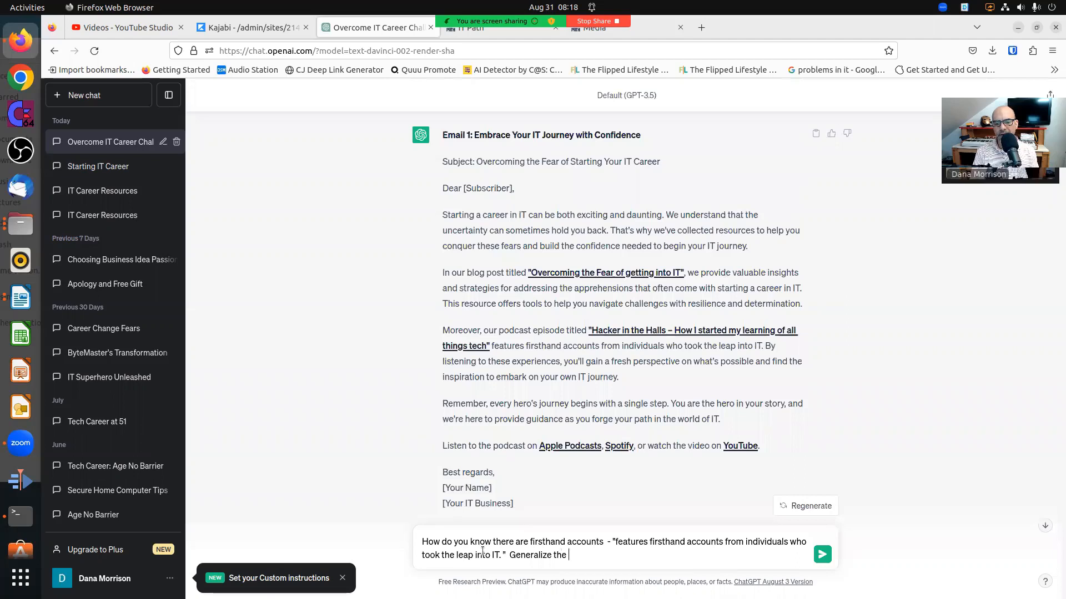
type("content,")
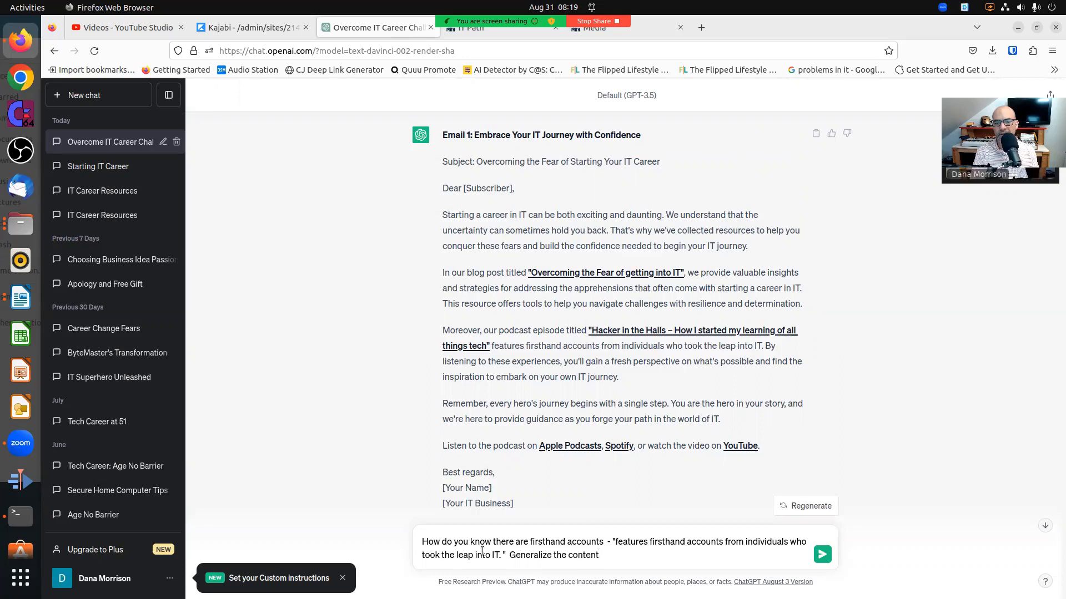
type("a")
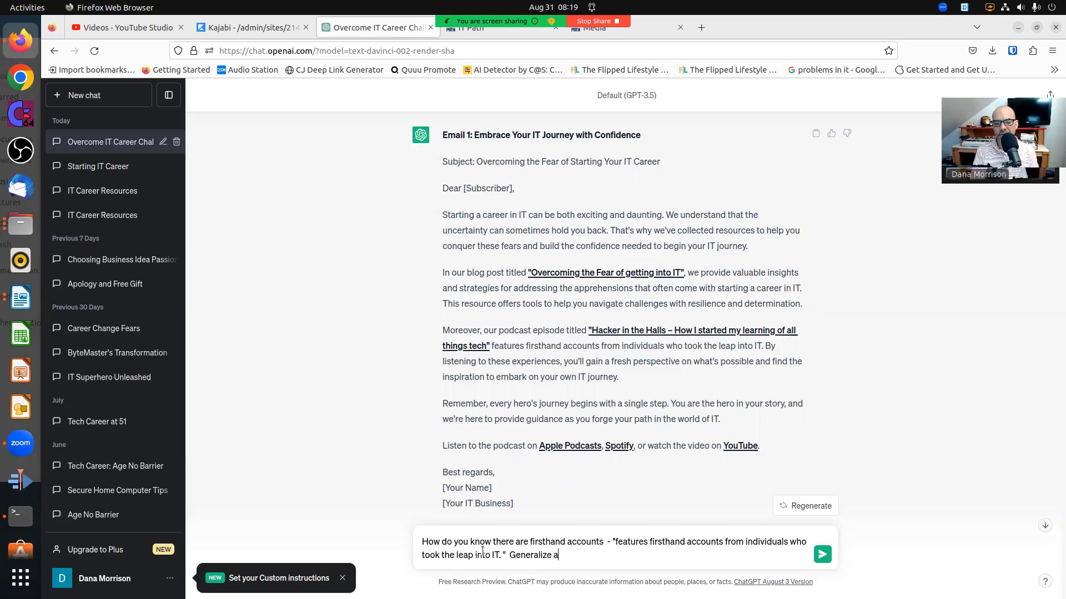
type("nd don't get sp")
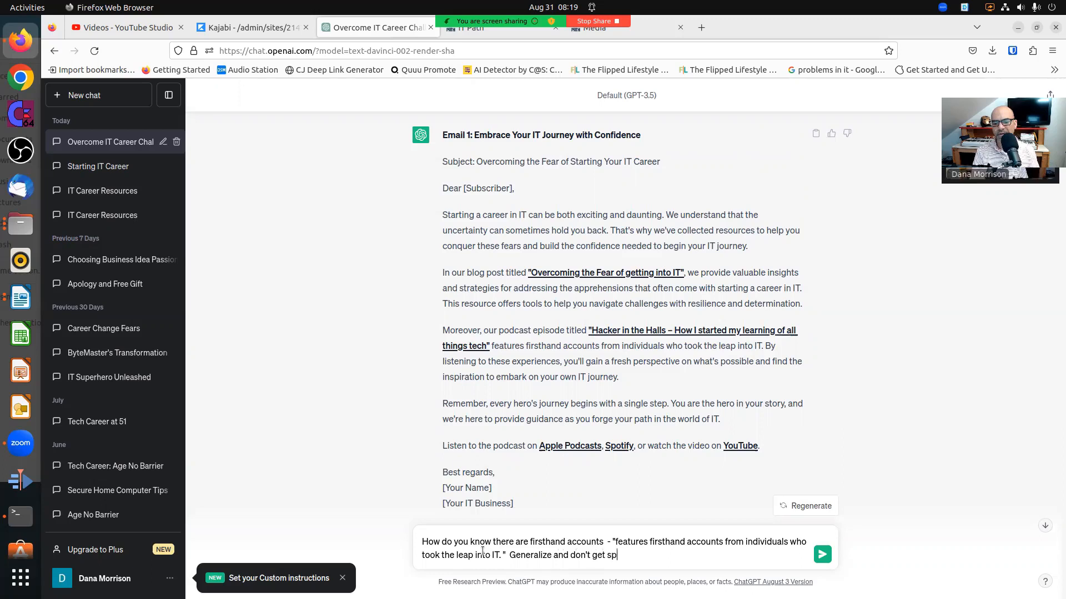
type("ecific about the content provided.")
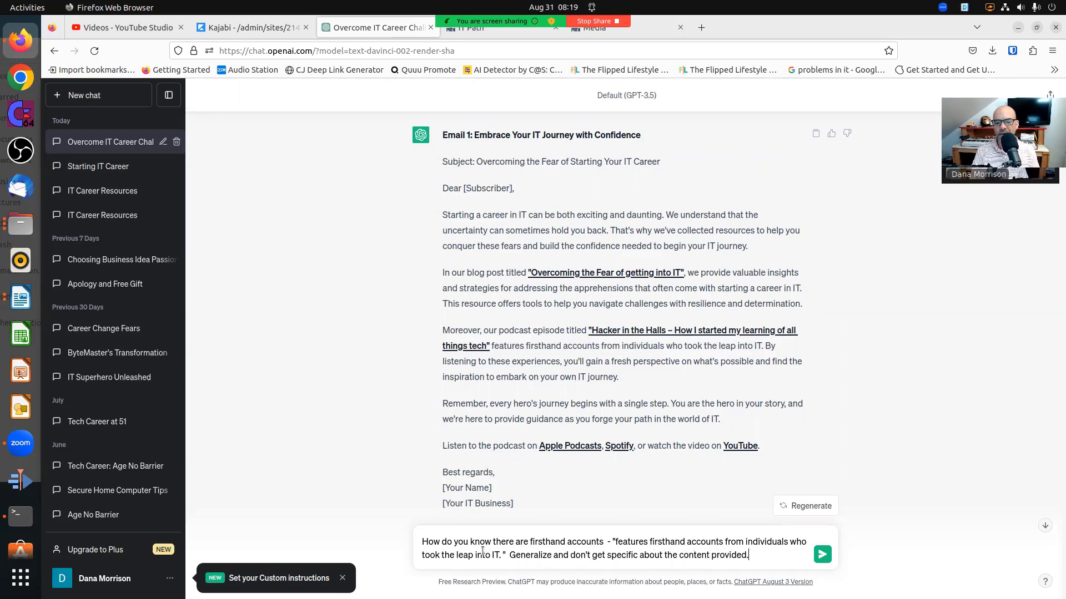
key("Return")
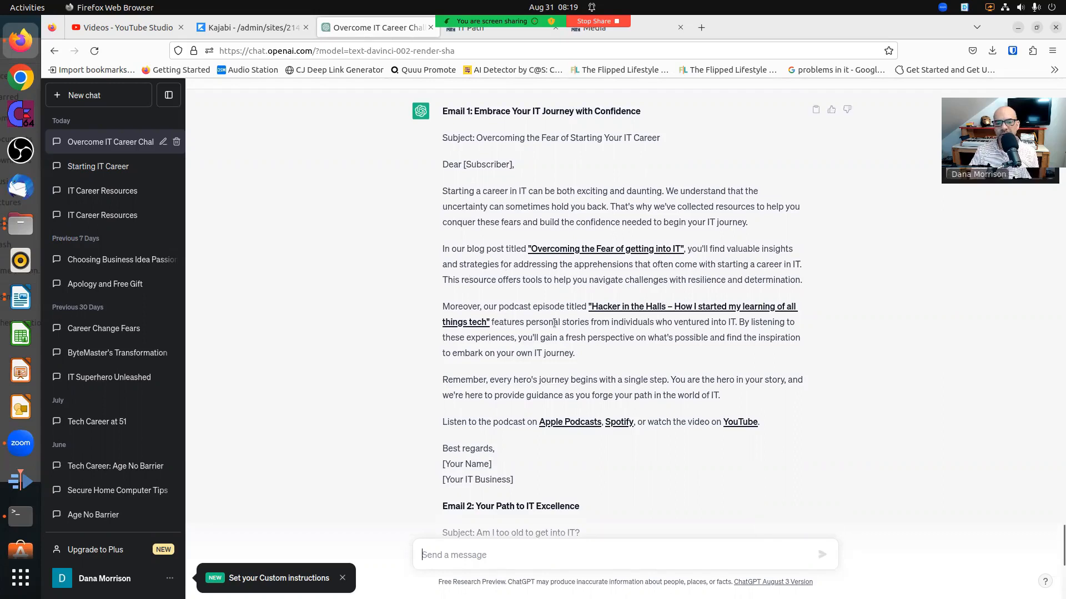
- Review the regenerated Email 1 and Email 2 for specific claims about the blog posts and podcast episodes
scroll(587, 321, "down", 7)
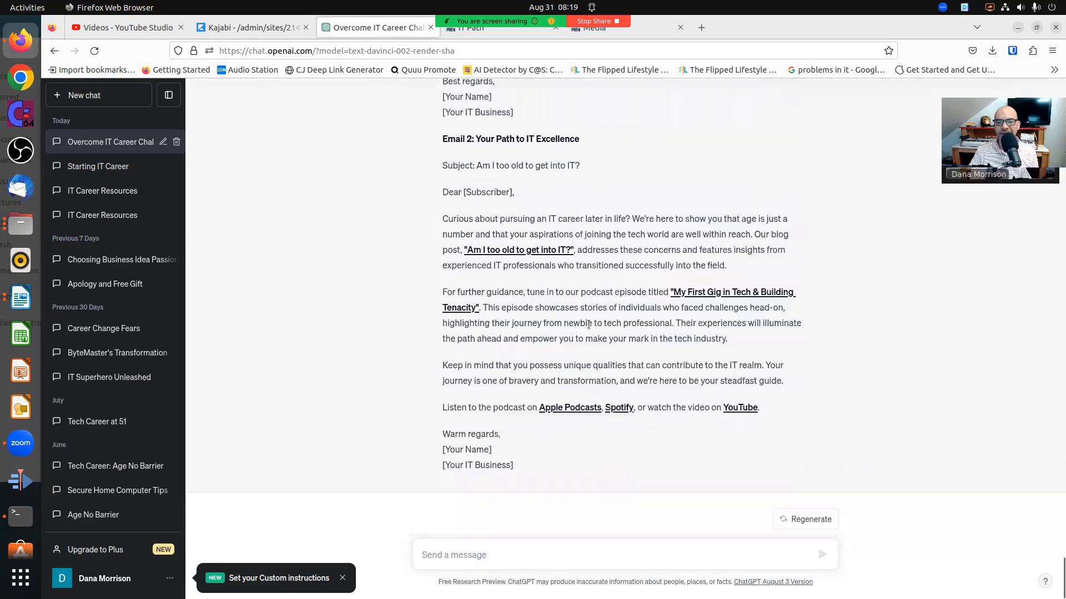
scroll(608, 312, "up", 5)
scroll(608, 315, "up", 6)
scroll(610, 313, "down", 6)
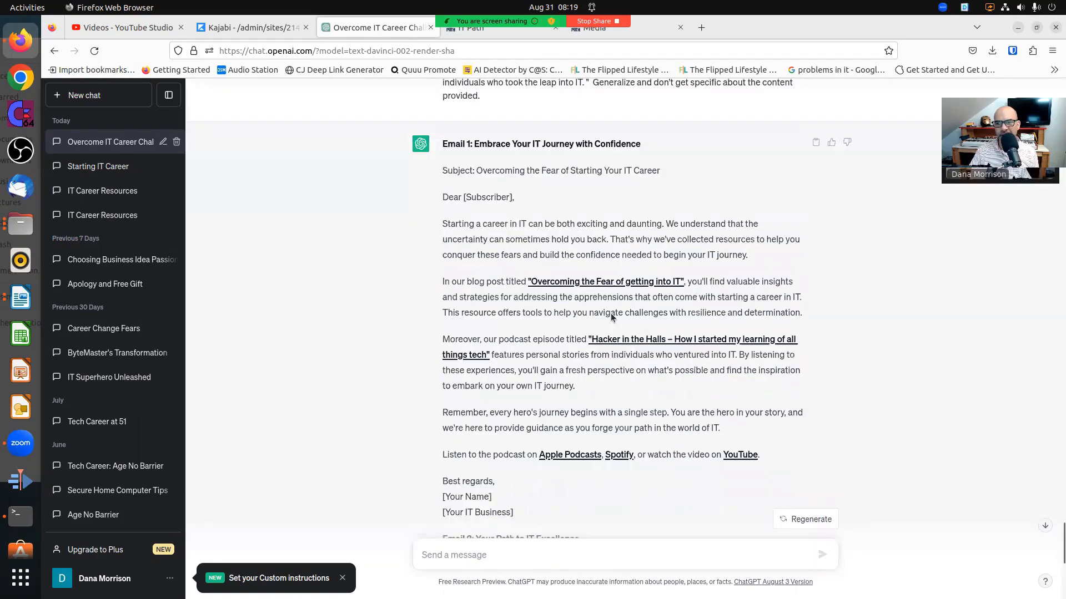
scroll(594, 238, "up", 1)
scroll(594, 259, "down", 4)
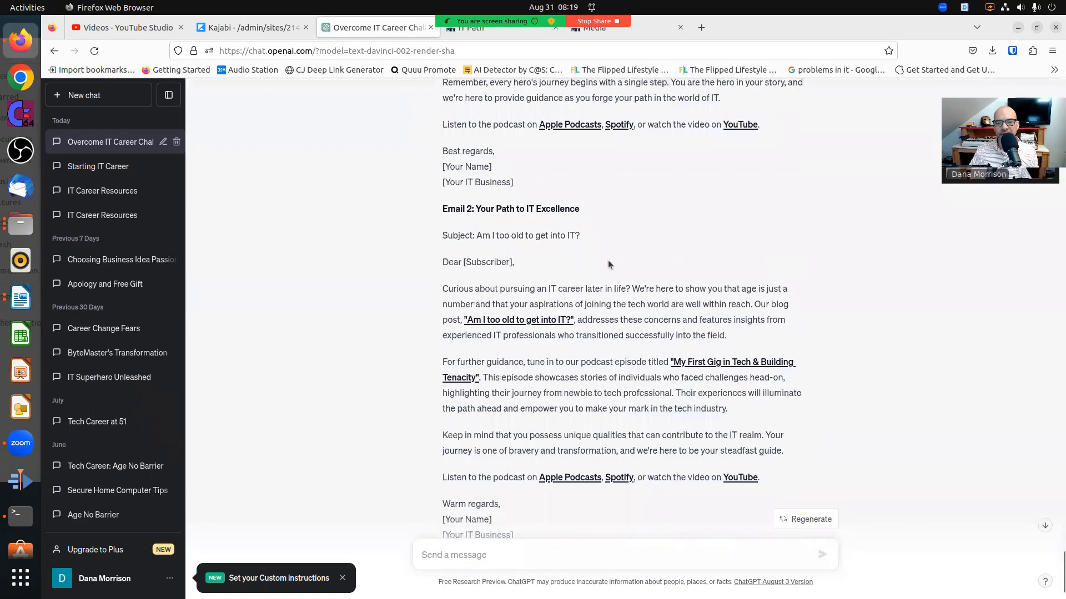
scroll(615, 260, "down", 2)
scroll(615, 260, "up", 3)
scroll(615, 259, "down", 3)
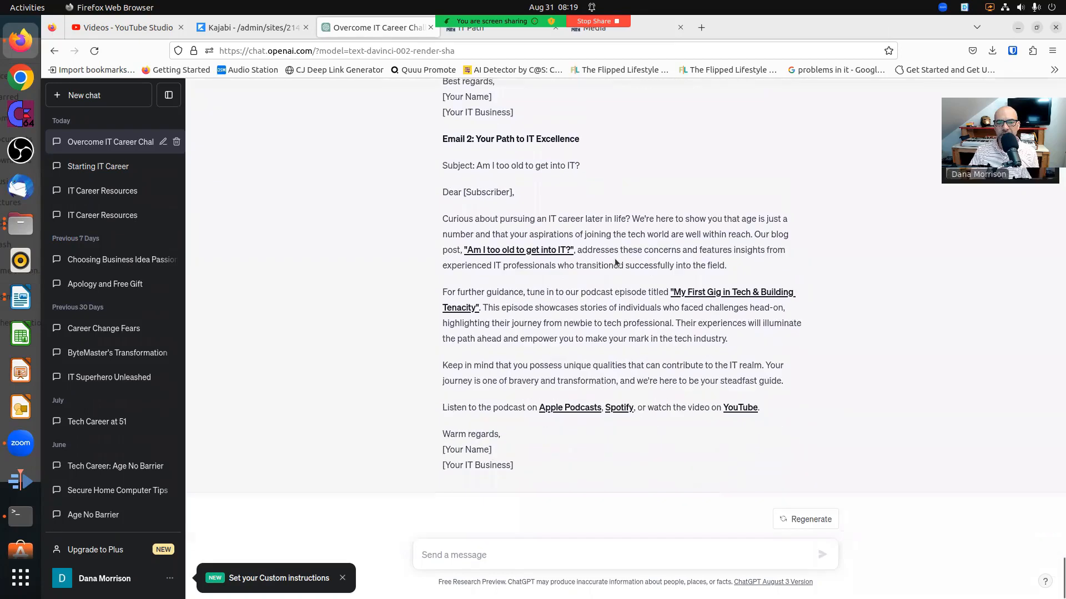
left_click(531, 550)
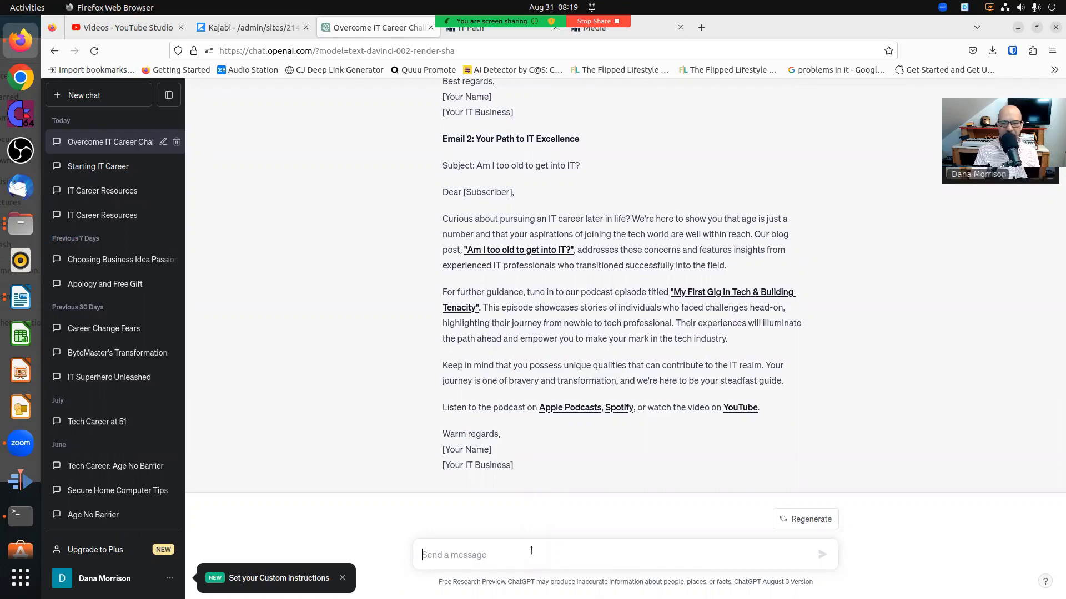
type("Group t")
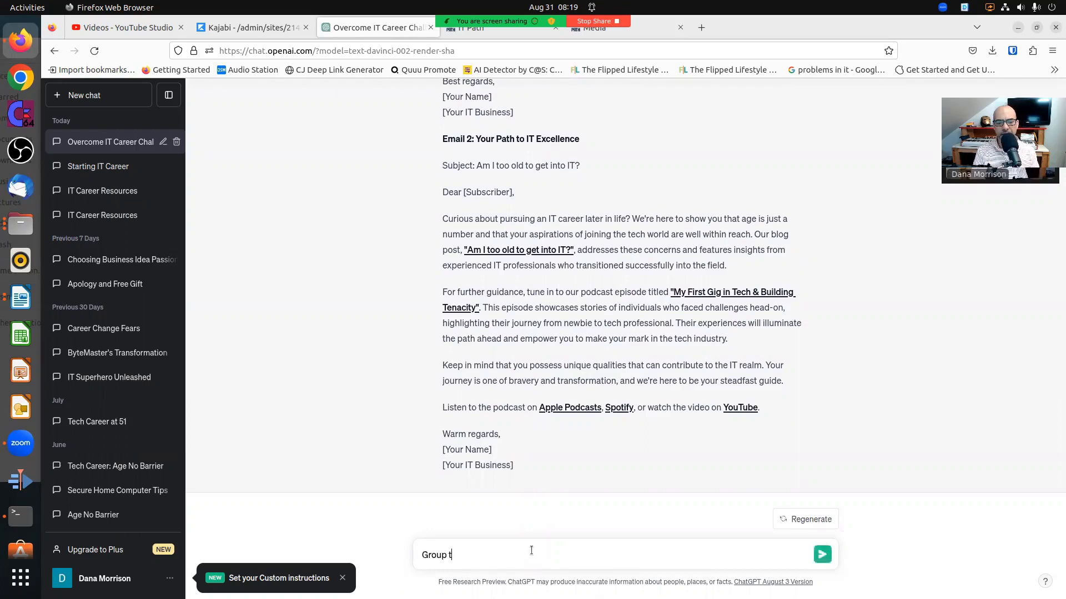
type("ogether like r")
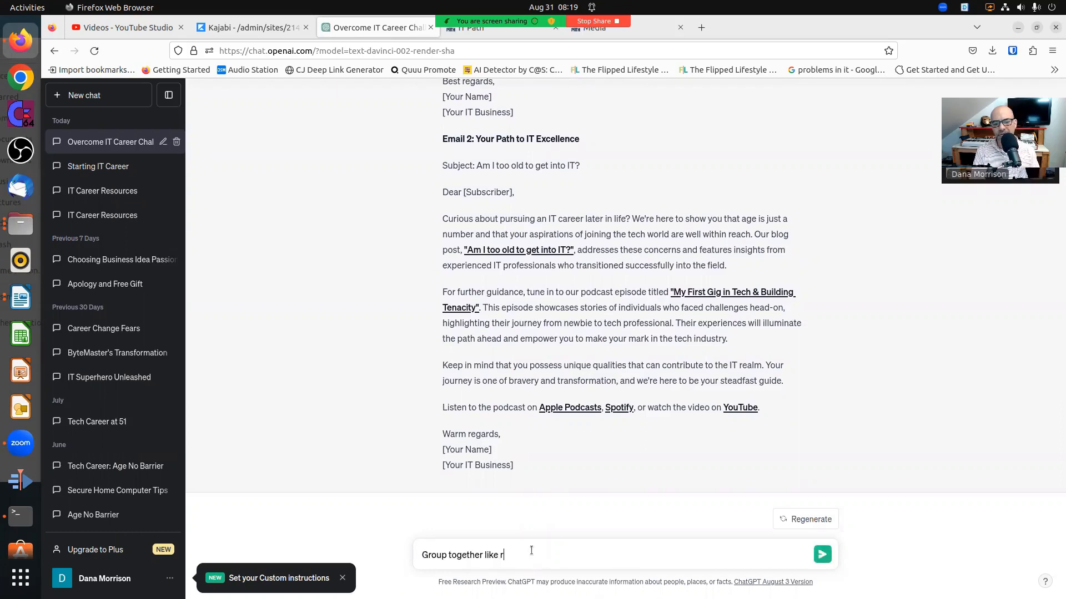
type("esource and")
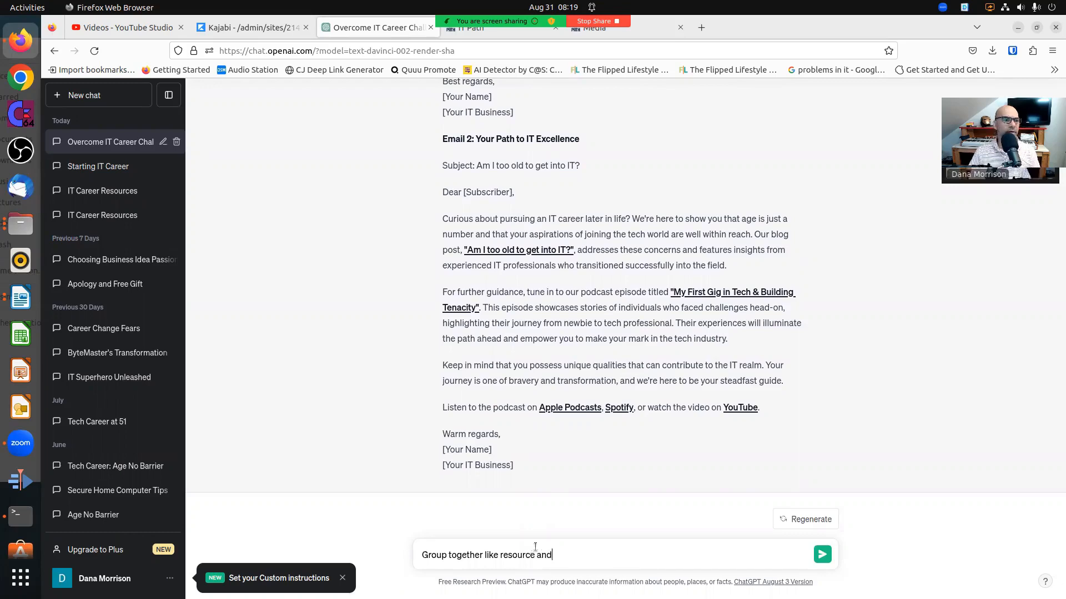
- Start a new chat and add "Links should be embedded with the titles." to the end of the prompt's instructions in LibreOffice Writer
left_click(83, 95)
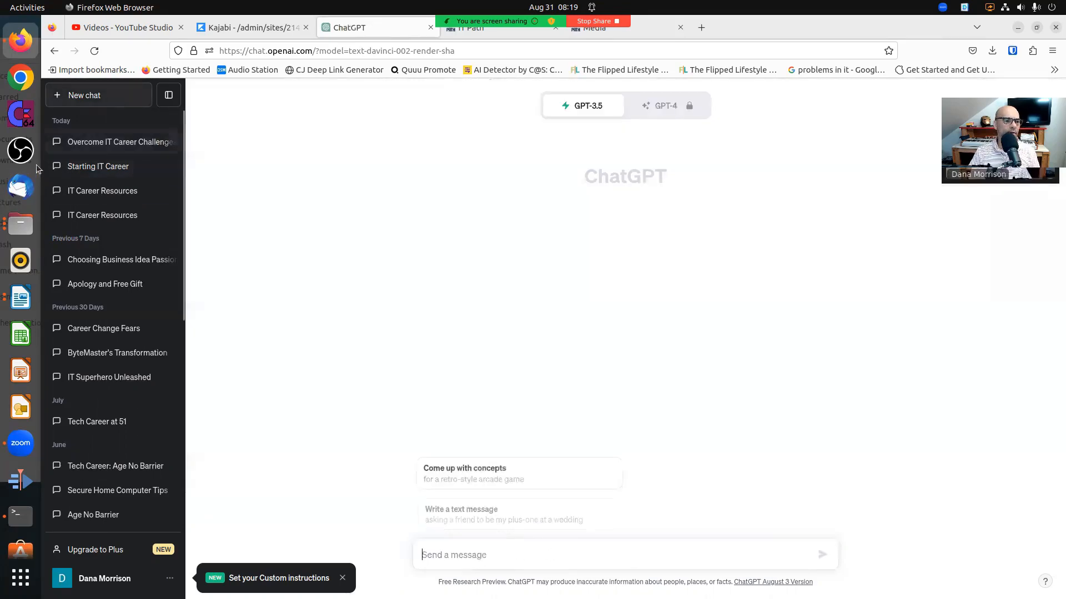
left_click(20, 298)
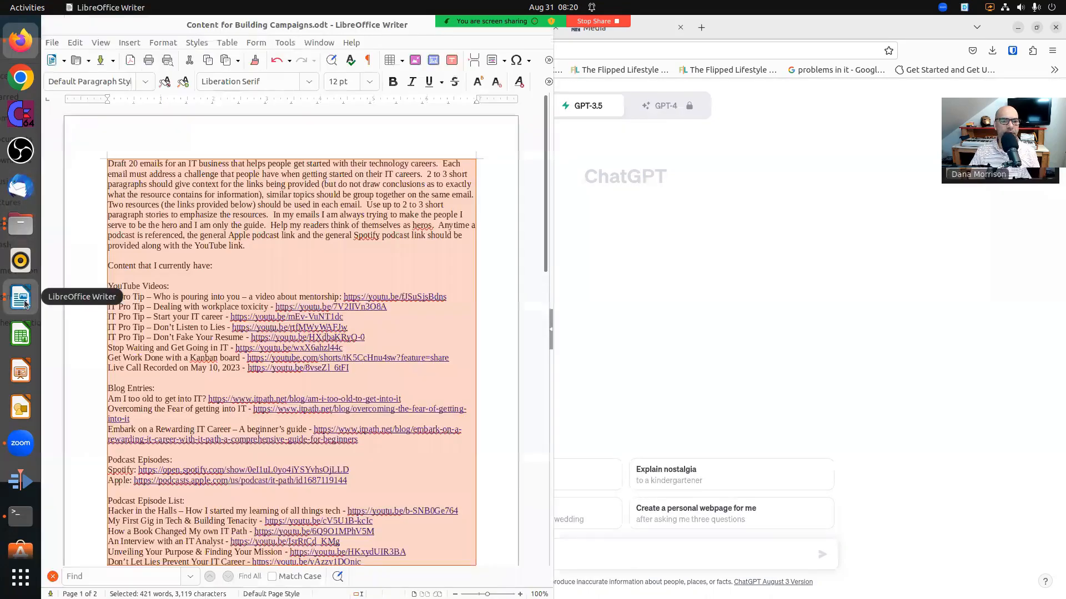
left_click(251, 248)
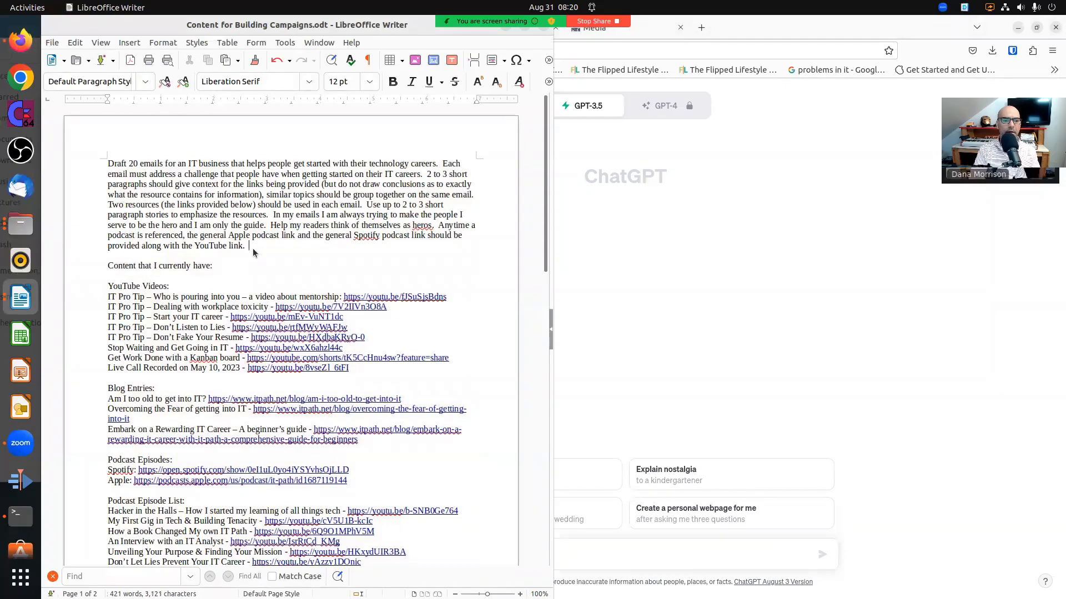
type("should b")
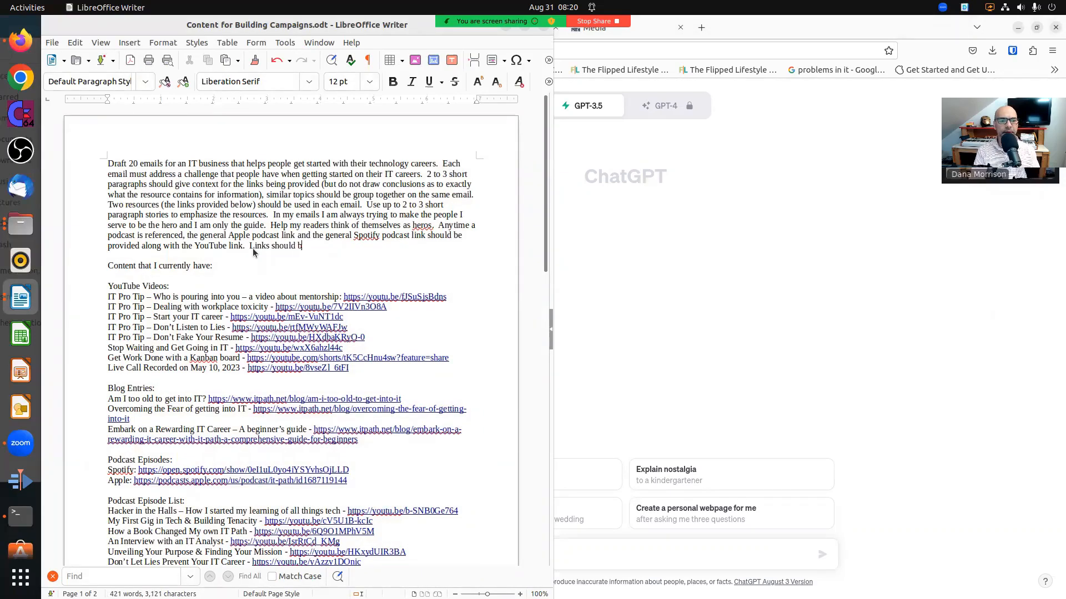
type("e embedded ")
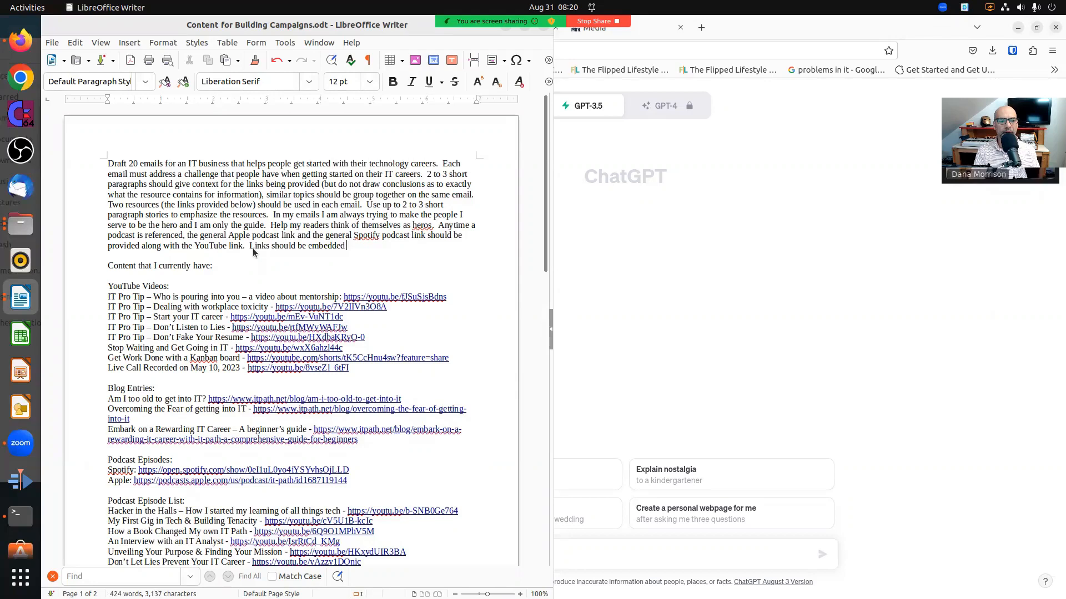
type("with the titles")
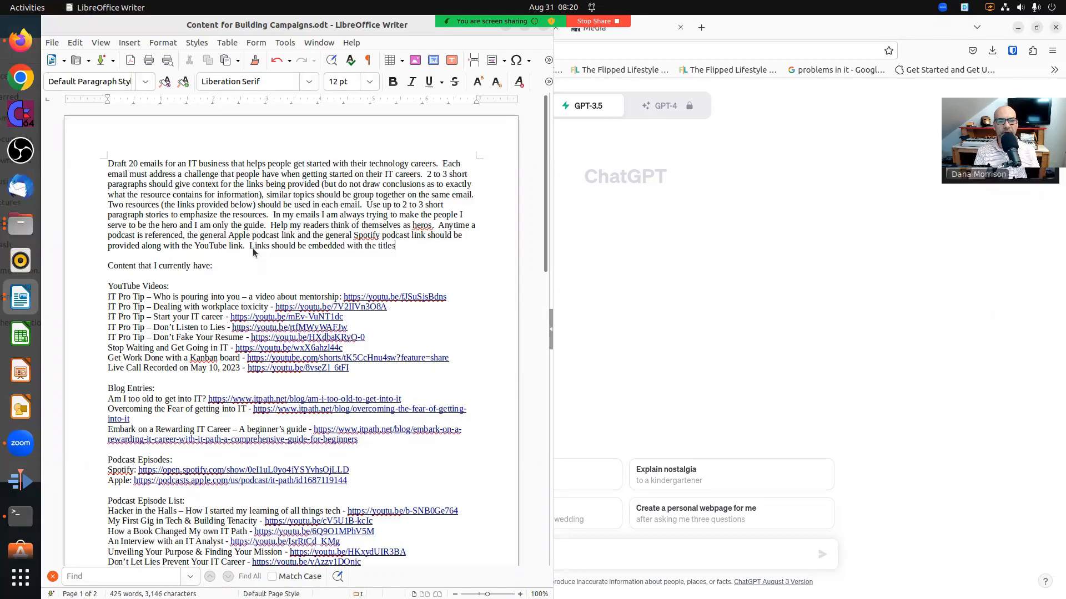
type(".  Store")
key("BackSpace")
key("BackSpace")
key("BackSpace")
key("BackSpace")
key("BackSpace")
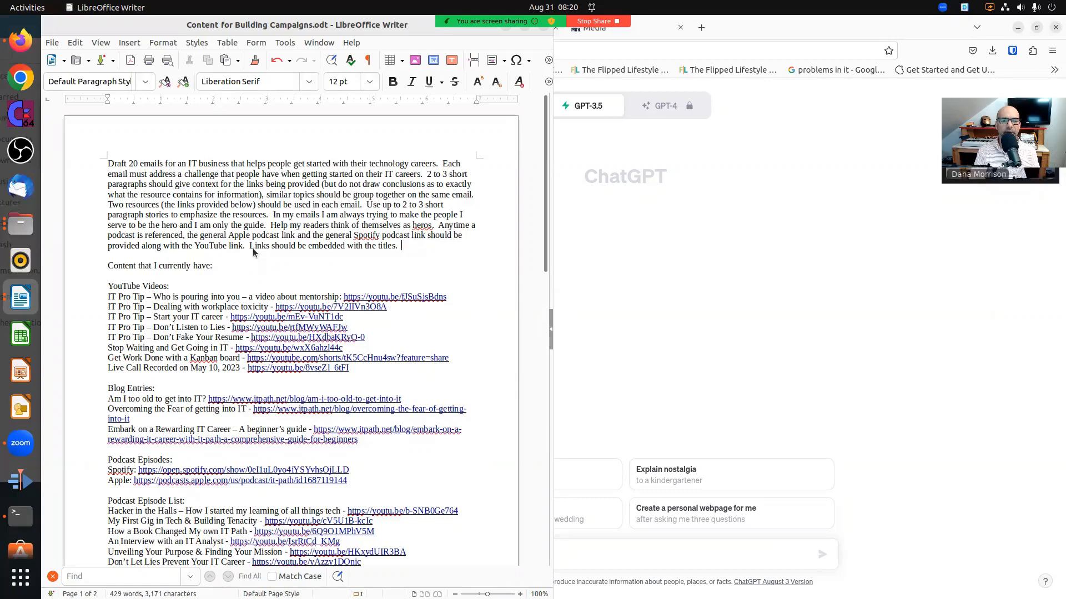
type("Simpl")
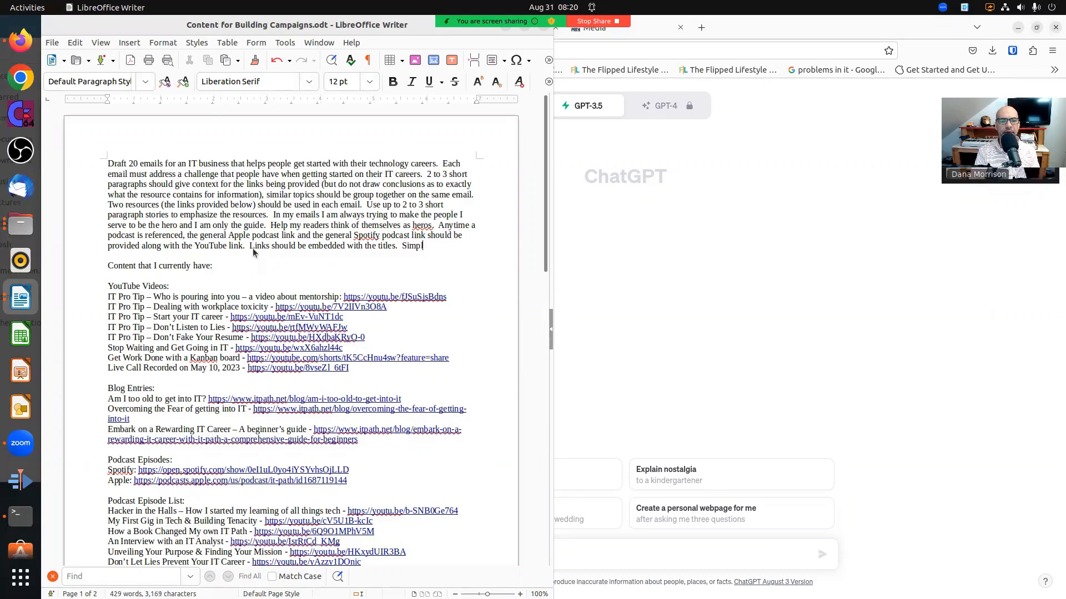
key("BackSpace")
key("BackSpace")
key("BackSpace")
key("BackSpace")
key("BackSpace")
- Delete the sentence "Use up to 2 to 3 short paragraph stories to emphasize the resources." from the prompt
key("Up")
key("Up")
key("Up")
key("Up")
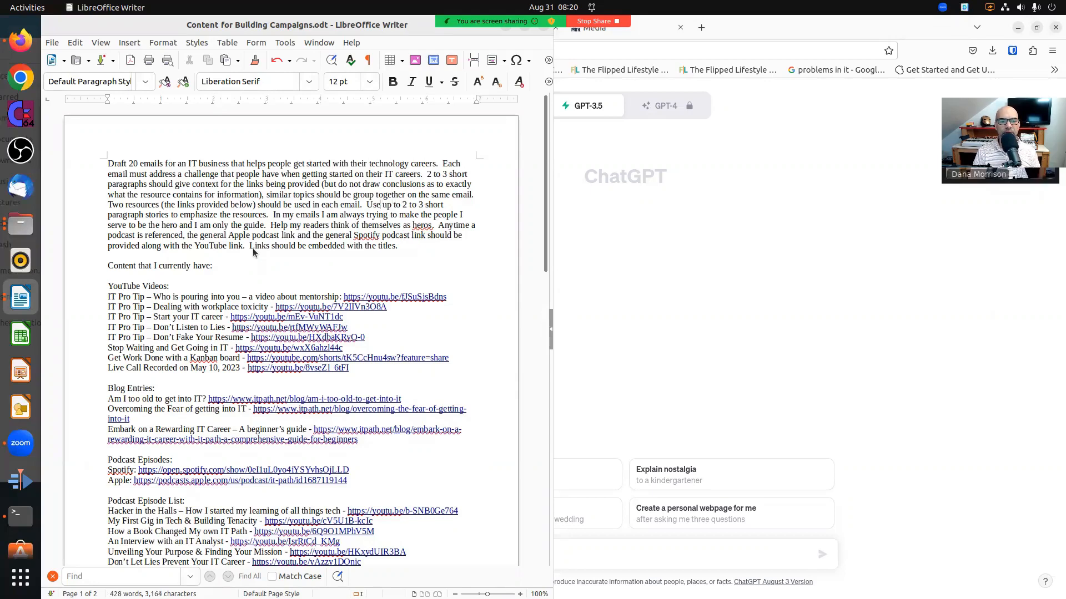
key("shift+Right")
key("shift+Right")
key("shift+Right")
key("shift+Right")
key("shift+Right")
key("shift+Right")
key("shift+Right")
key("shift+Right")
key("shift+Right")
key("shift+Right")
key("shift+Right")
key("shift+Right")
key("shift+Right")
key("shift+Right")
key("shift+Right")
key("shift+Right")
key("shift+Right")
key("shift+Right")
key("shift+Right")
key("shift+Right")
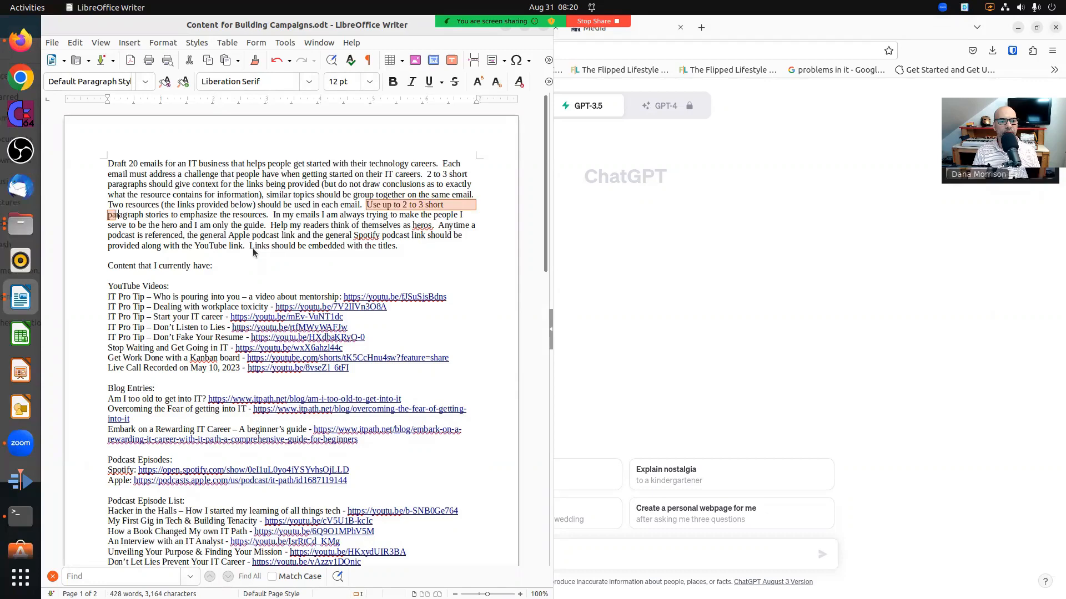
key("shift+Right")
key("shift+Right")
key("shift+Right")
key("shift+Right")
key("shift+Right")
key("shift+Right")
key("shift+Right")
key("shift+Right")
key("shift+Right")
key("shift+Right")
key("shift+Right")
key("shift+Right")
key("shift+Right")
key("shift+Right")
key("shift+Right")
key("shift+Right")
key("shift+Right")
key("shift+Right")
key("shift+Right")
key("shift+Right")
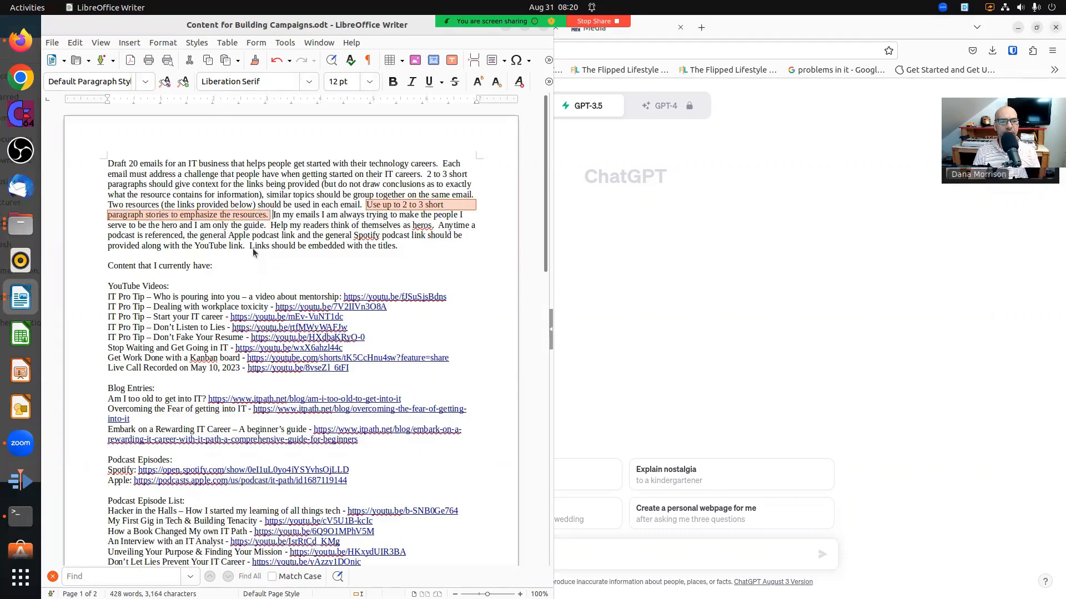
key("Delete")
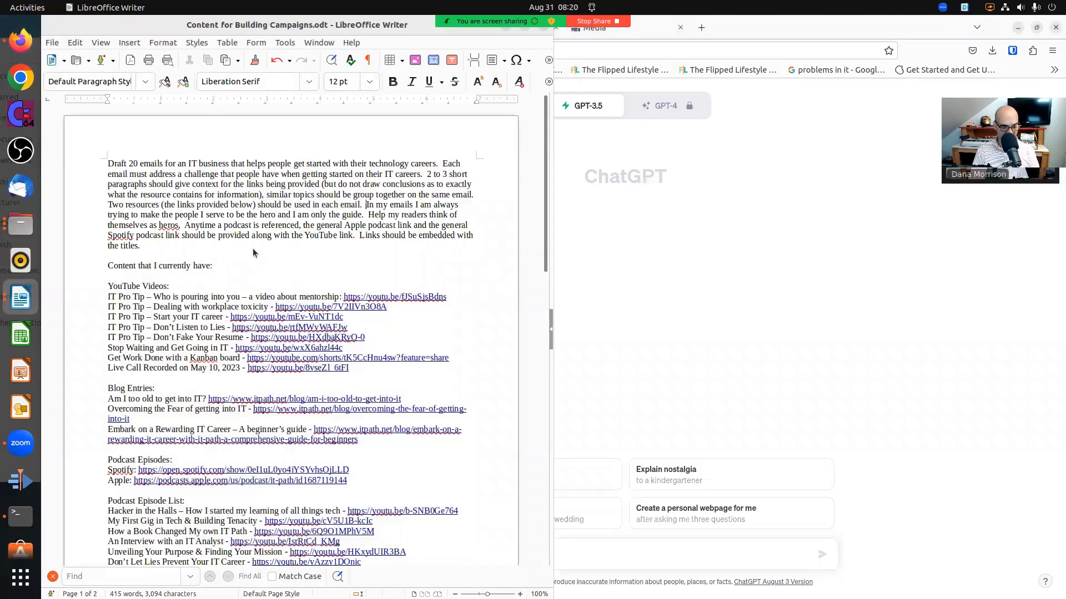
key("ctrl+z")
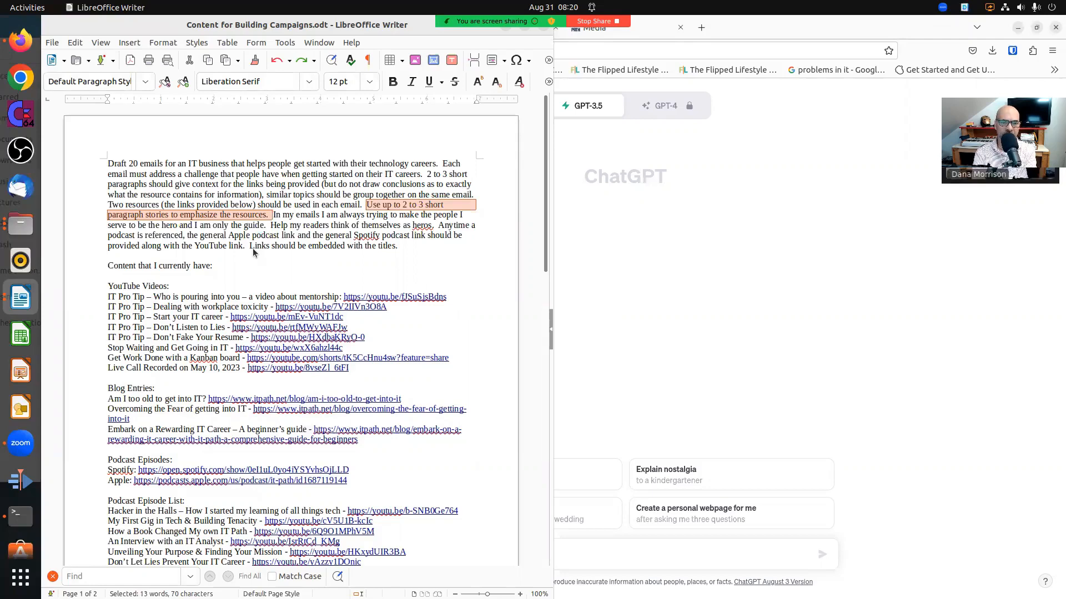
key("Delete")
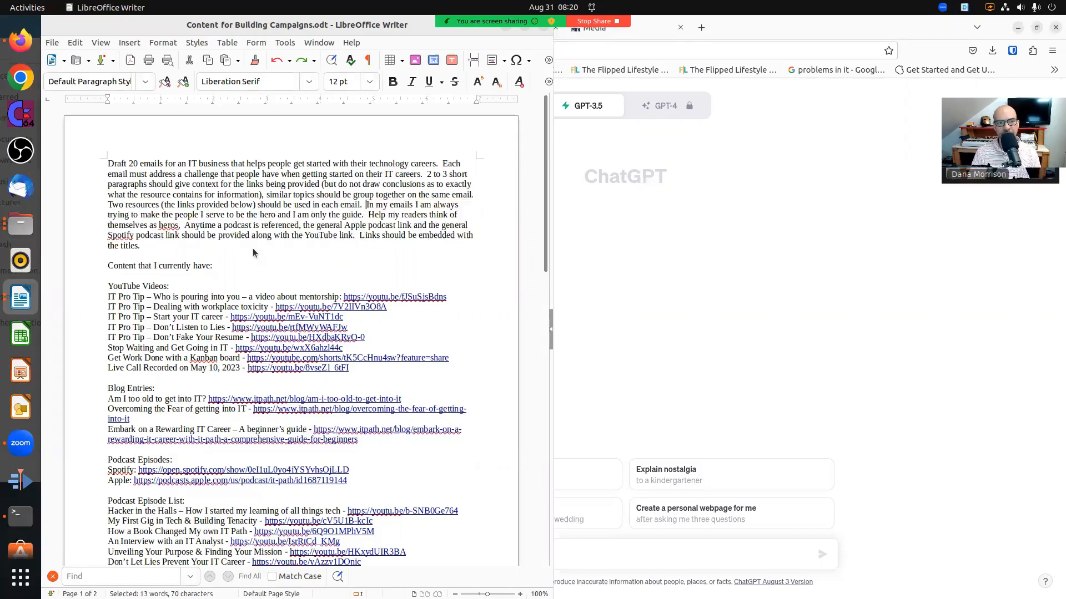
- Extend the final instruction to "with the titles of the resource." and add "Keep the content short and sweet." after it
key("Down")
key("Down")
key("Down")
key("Down")
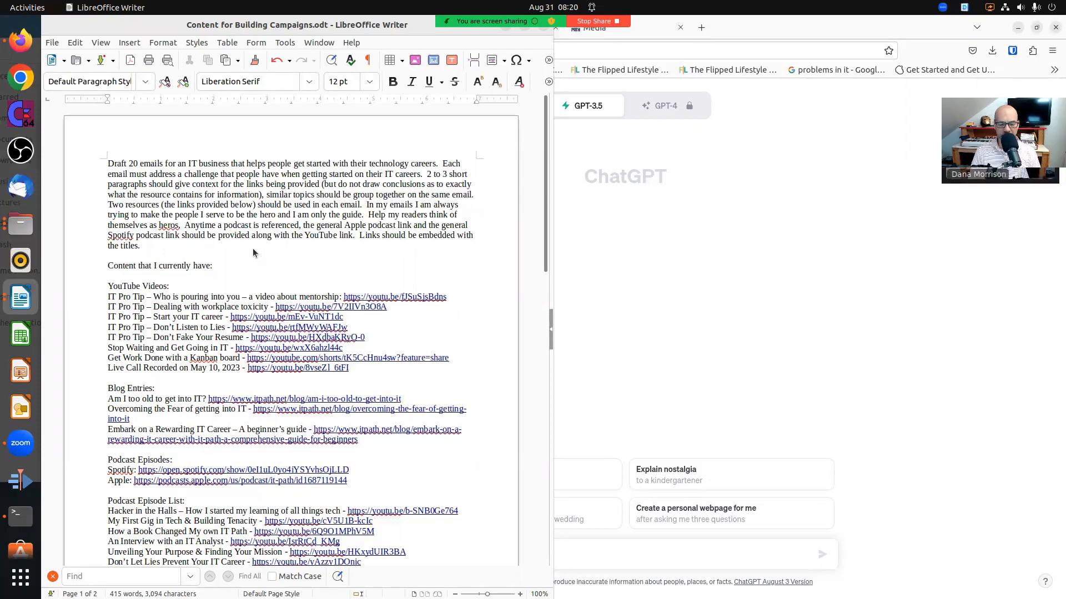
key("BackSpace")
type("of the res")
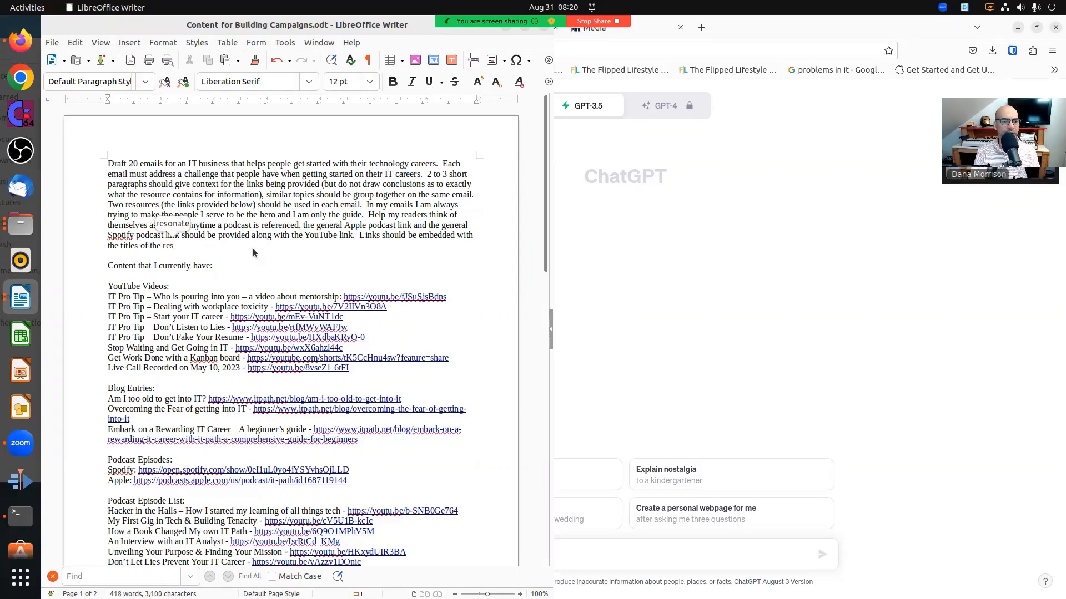
type("ource.  Keep")
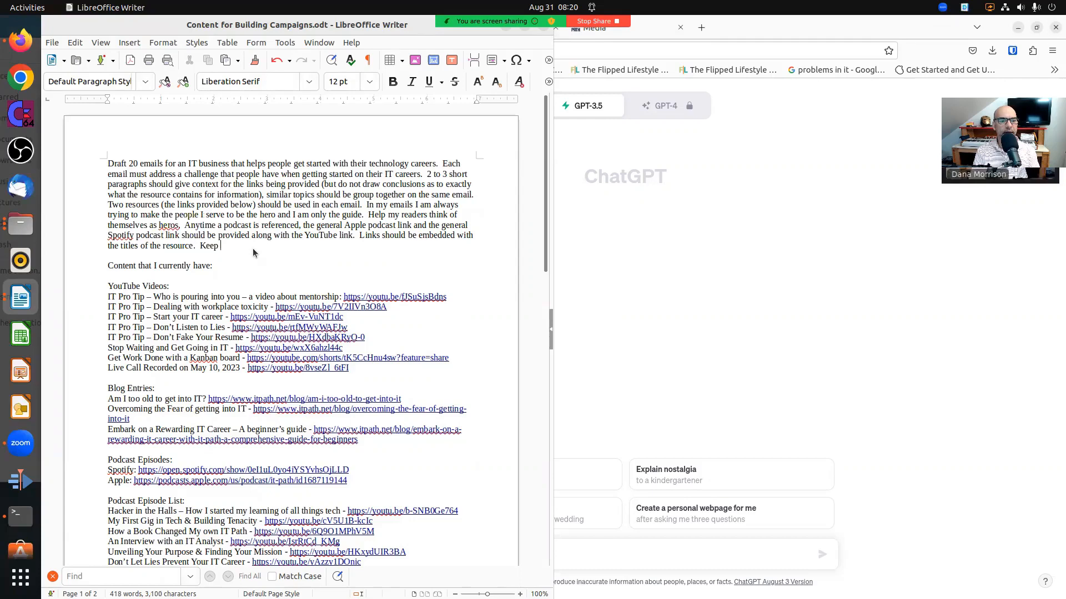
type(" the content short ")
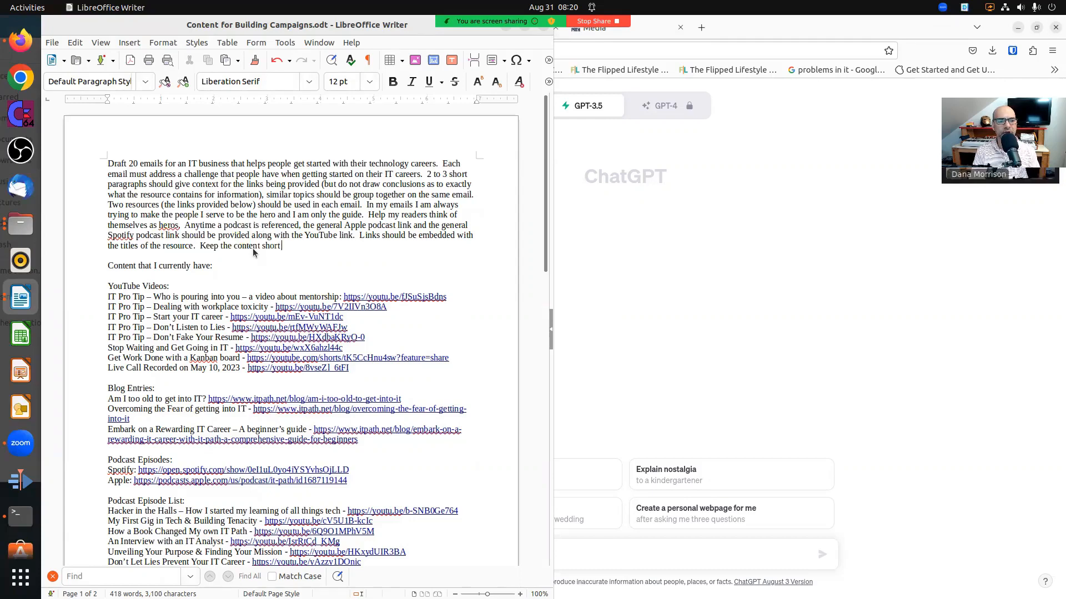
type("and sweet.")
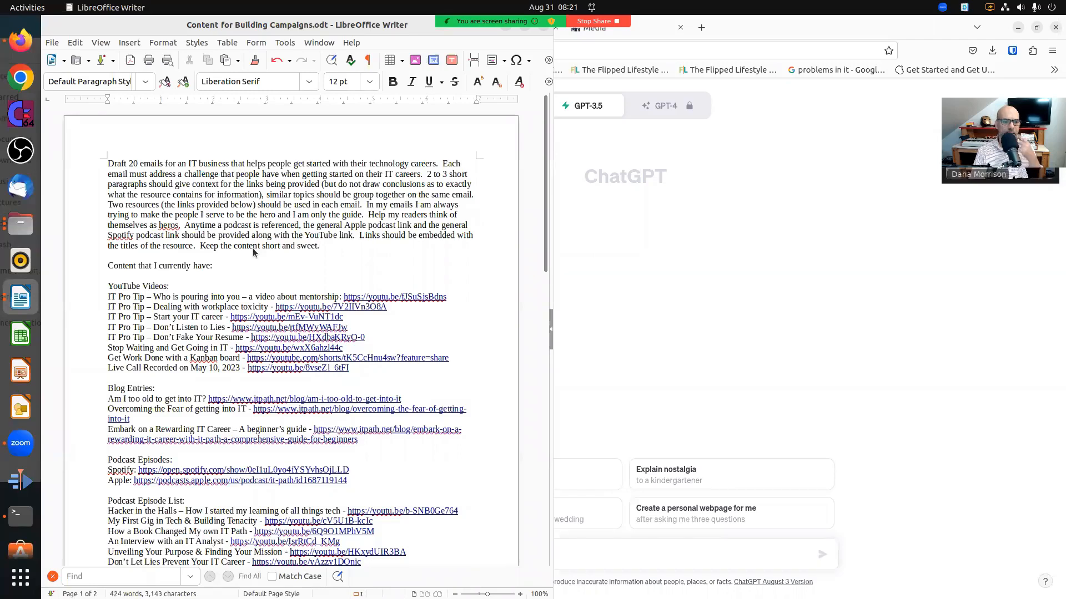
- Copy the entire revised prompt with its content list into the new ChatGPT chat in Firefox and send it
key("ctrl+a")
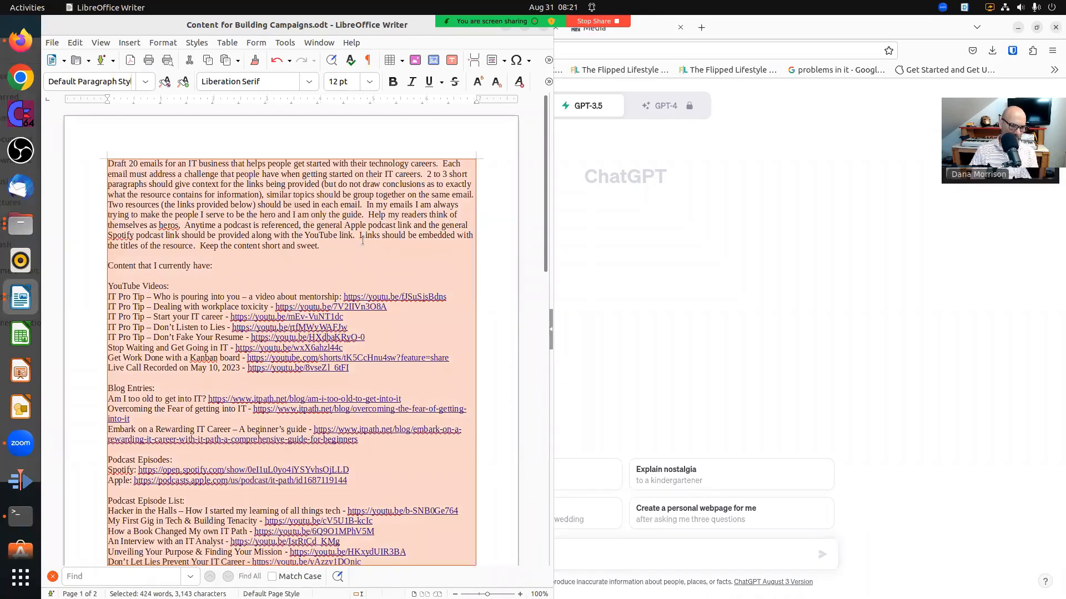
left_click(694, 327)
left_click(652, 555)
key("ctrl+v")
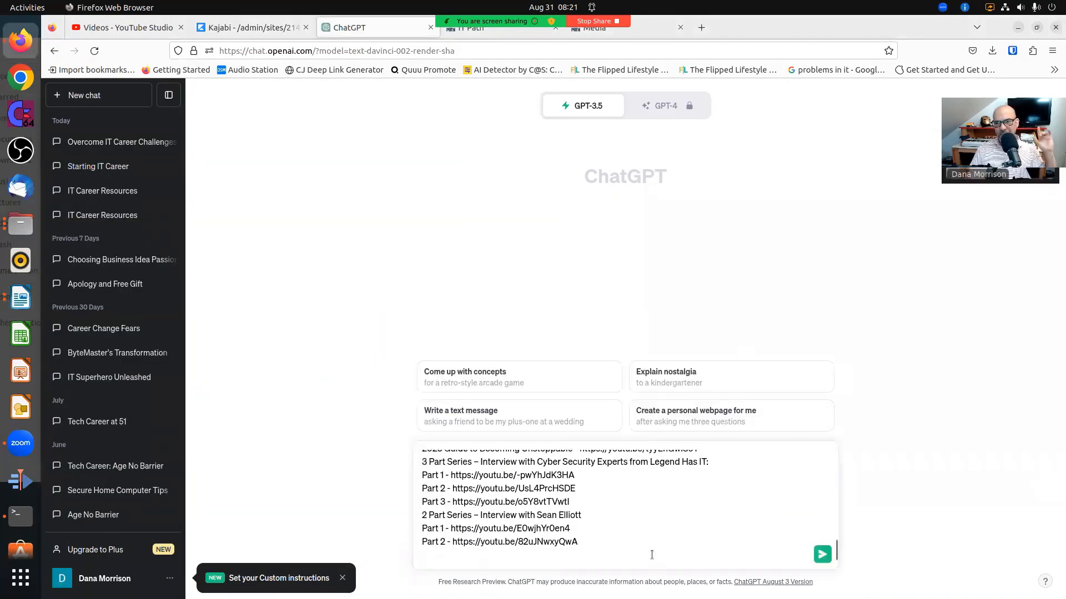
key("Return")
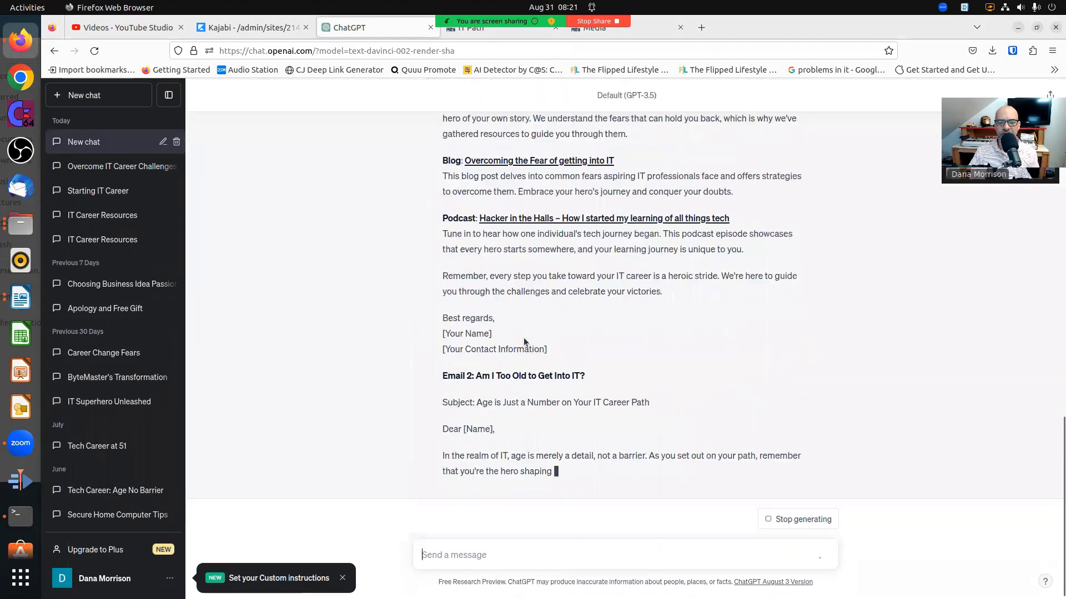
- Compare the new chat's Email 1 and prompt with the follow-ups and original prompt in the earlier "Overcome IT Career Challenges" chat
scroll(549, 332, "up", 5)
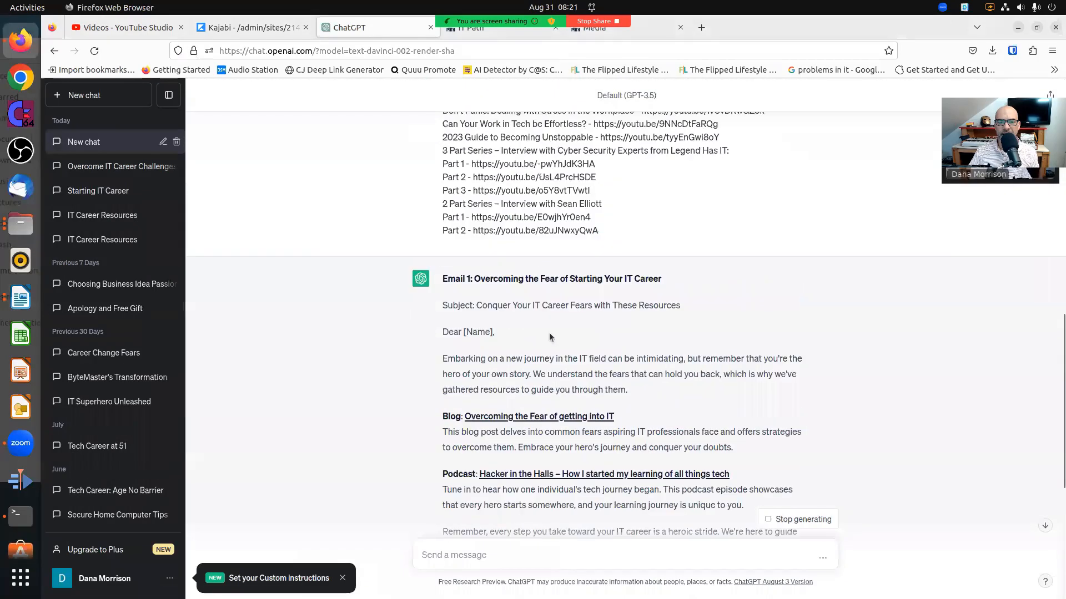
scroll(548, 331, "up", 5)
scroll(549, 332, "up", 5)
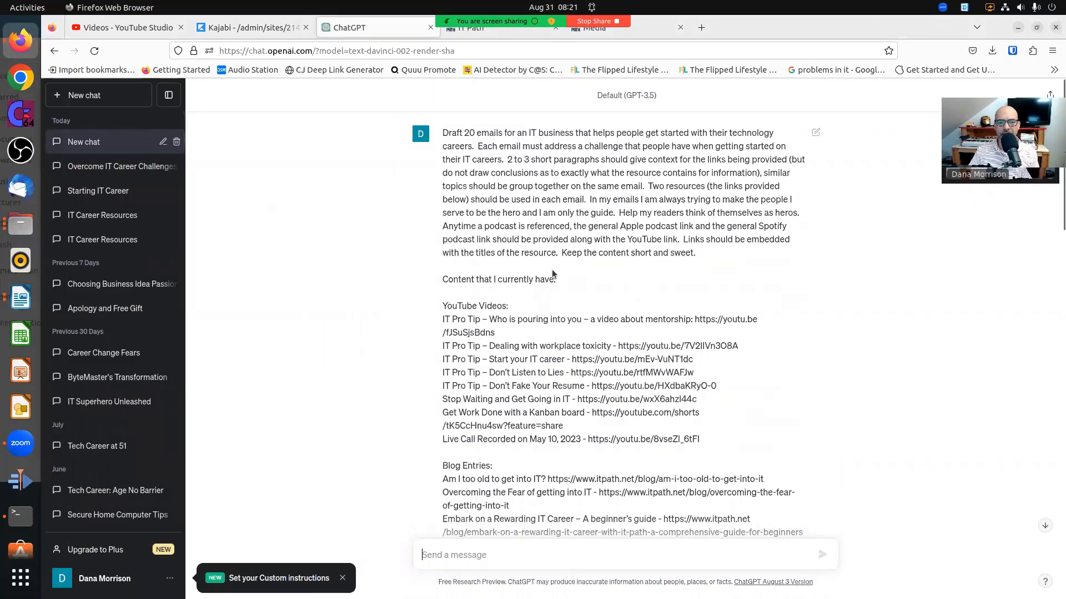
left_click(123, 167)
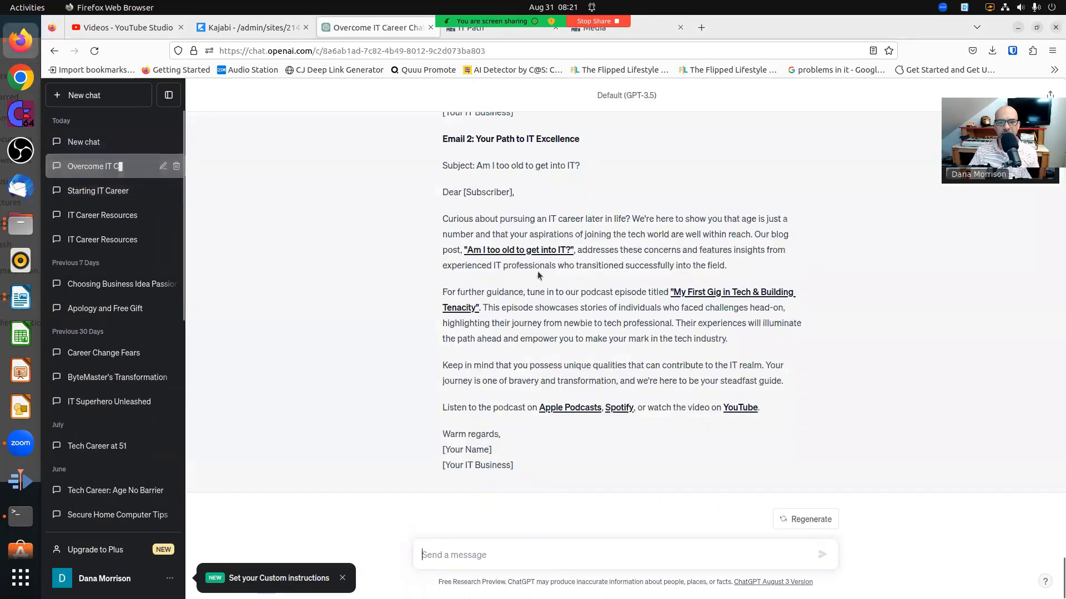
scroll(555, 275, "up", 4)
scroll(557, 278, "down", 8)
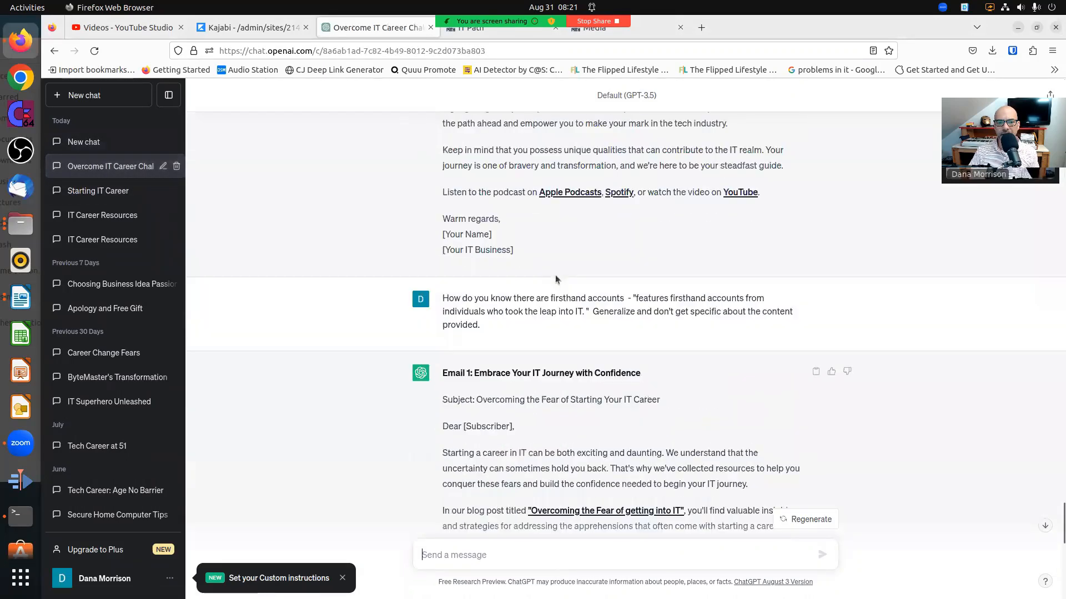
scroll(556, 278, "up", 1)
scroll(555, 275, "down", 8)
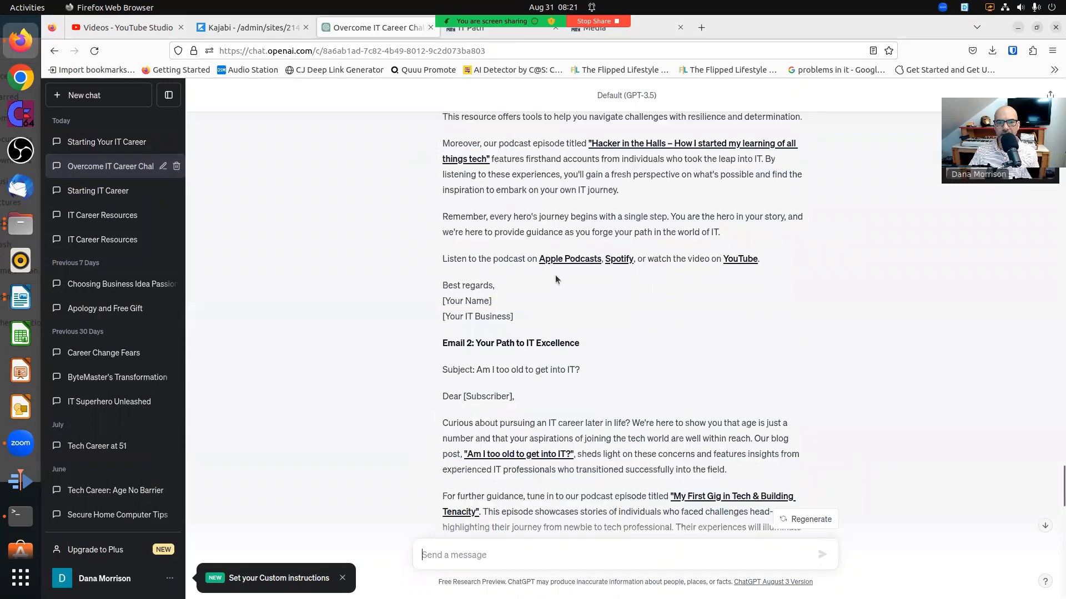
scroll(555, 275, "up", 10)
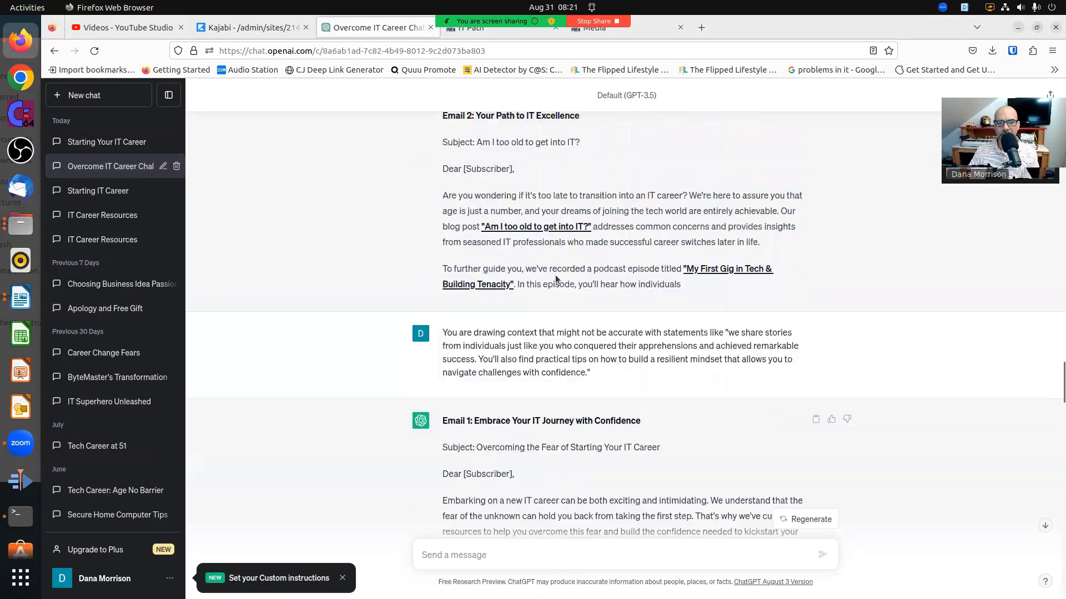
scroll(552, 312, "up", 6)
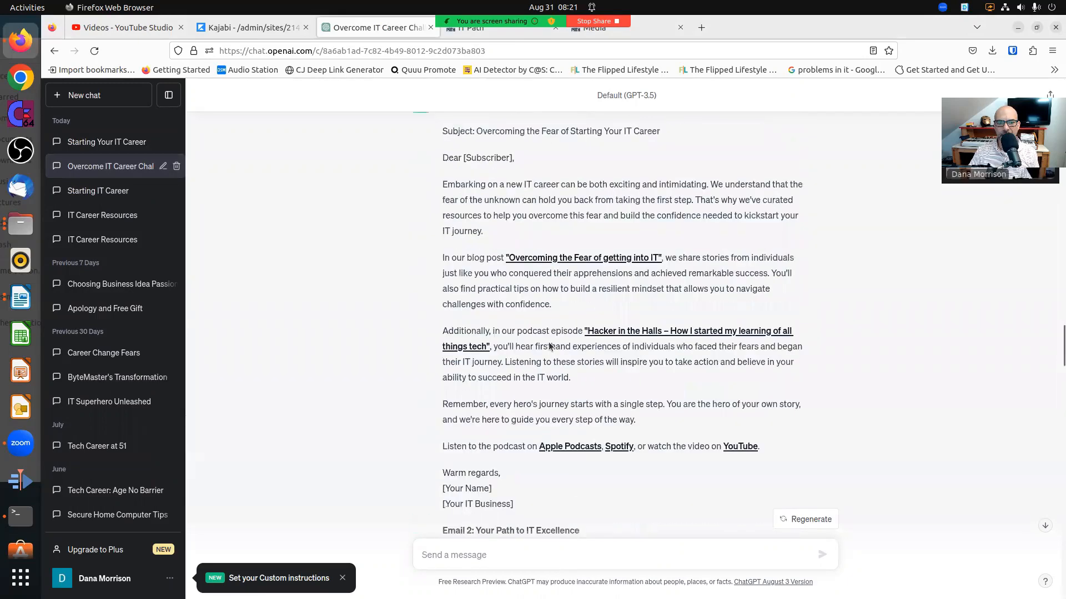
scroll(548, 342, "up", 10)
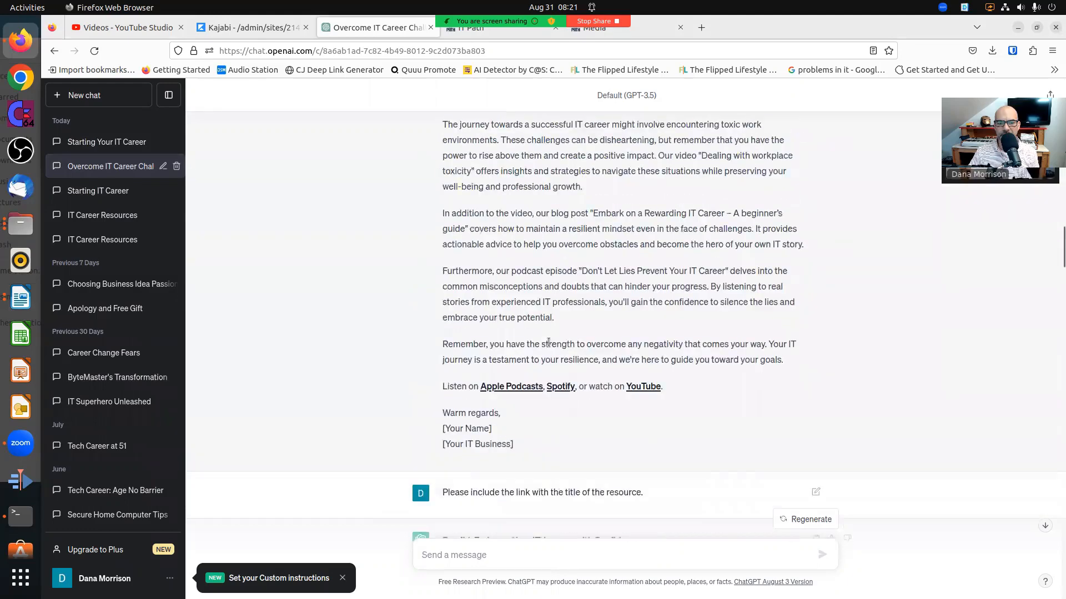
scroll(549, 345, "down", 3)
scroll(532, 319, "up", 10)
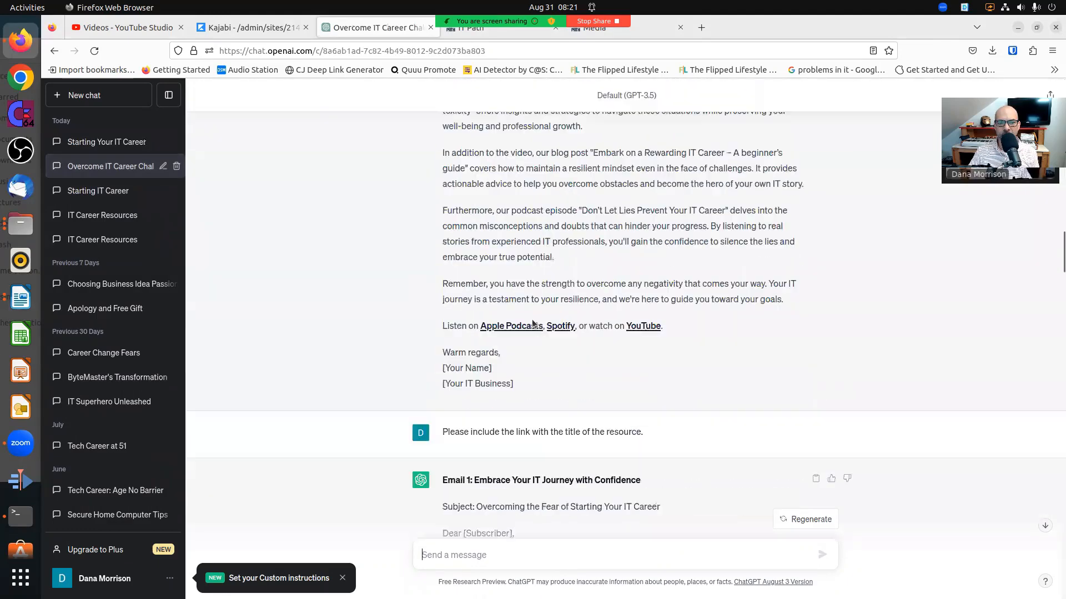
scroll(532, 319, "up", 15)
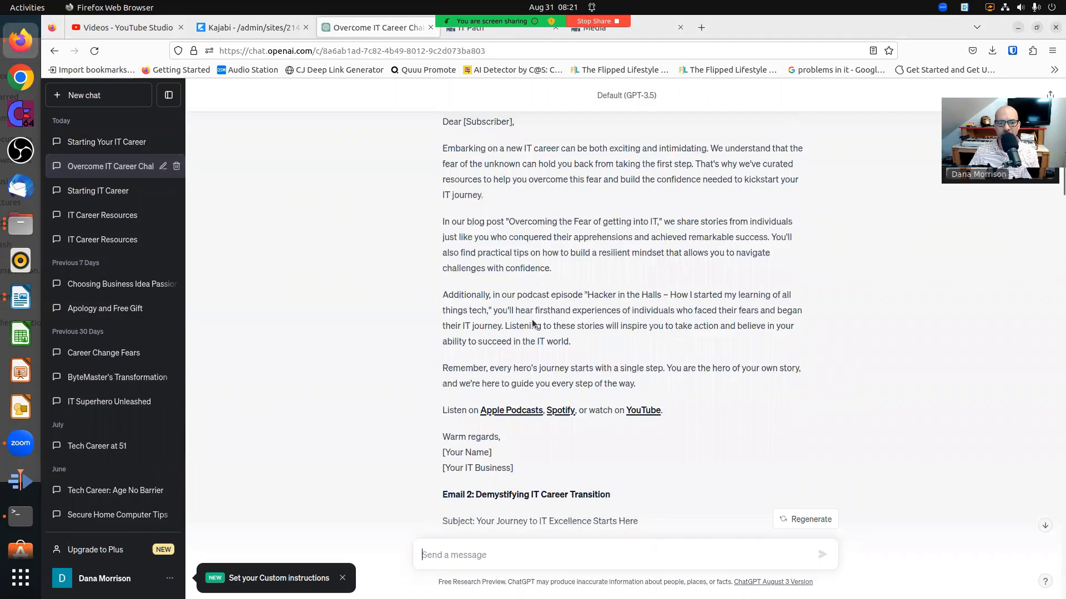
scroll(532, 318, "up", 12)
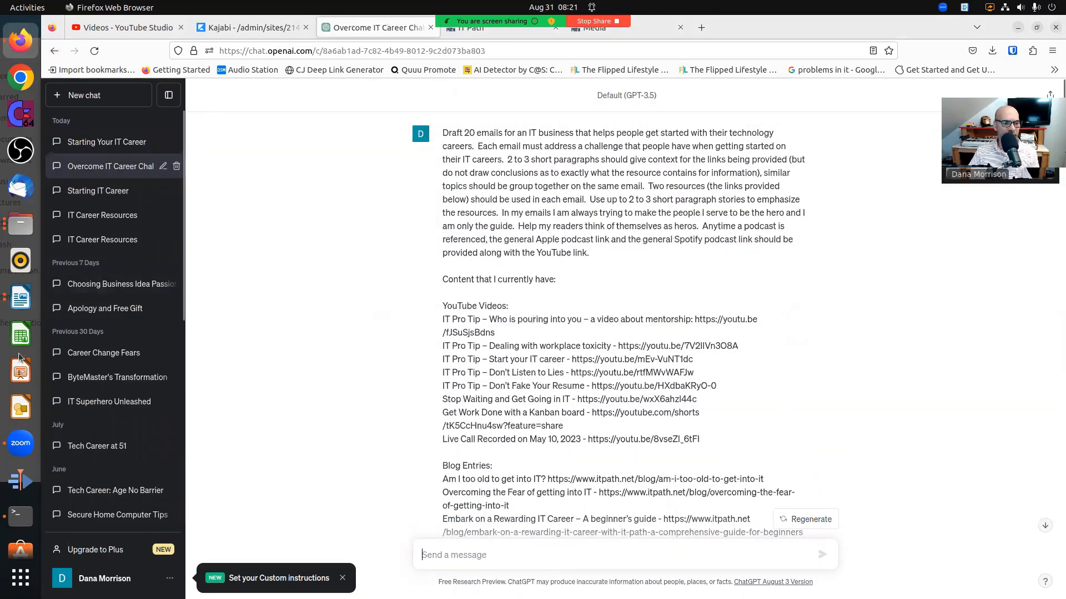
- Copy the prompt sentence about providing the general Apple and Spotify podcast links with the YouTube link from LibreOffice Writer and return to Firefox
left_click(20, 305)
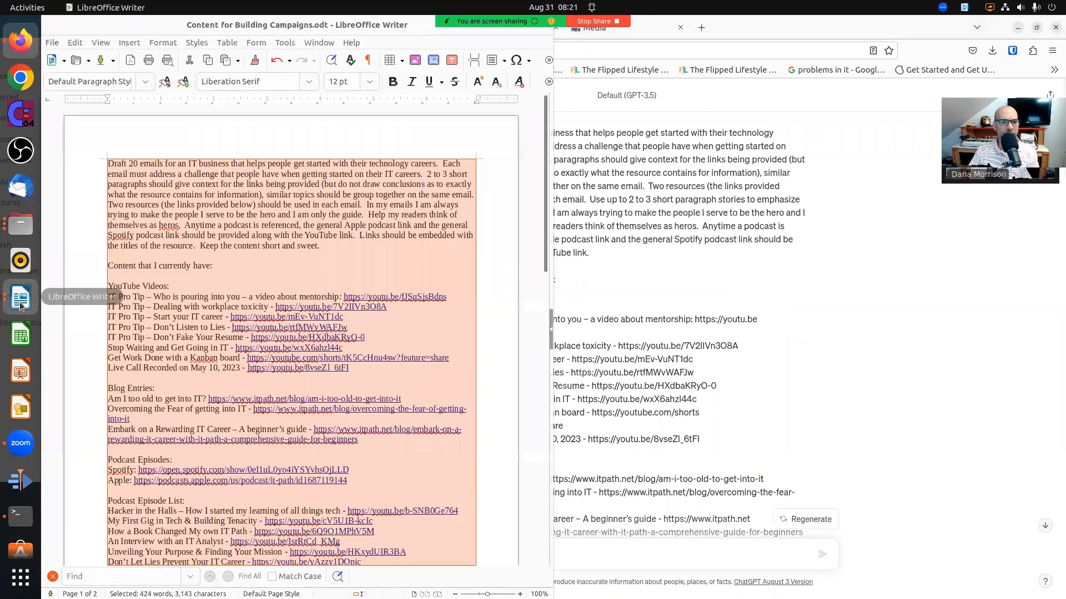
left_click(344, 218)
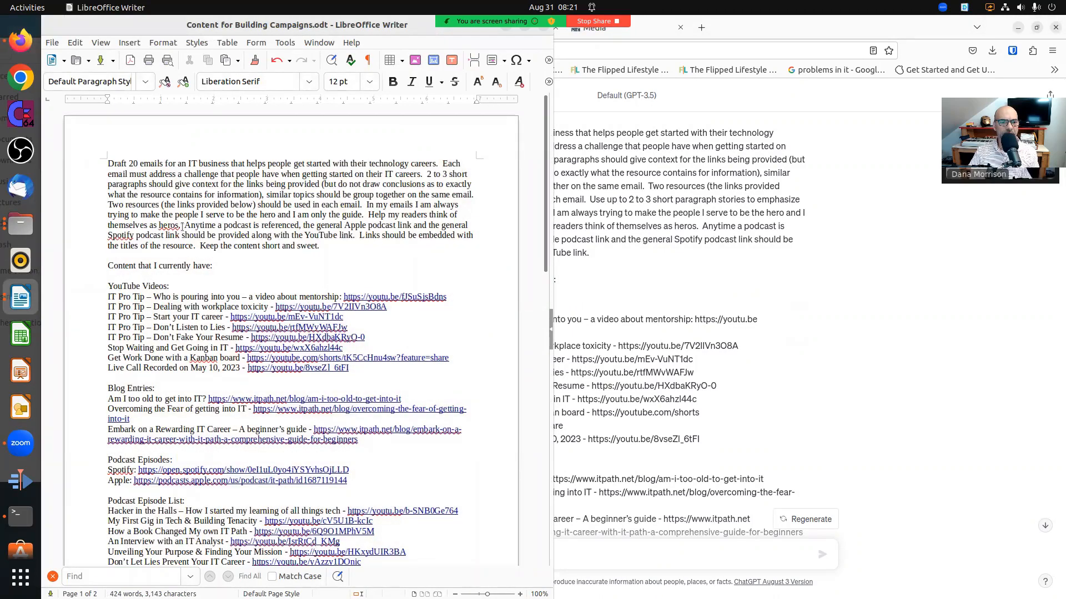
left_click_drag(184, 227, 357, 241)
key("ctrl+c")
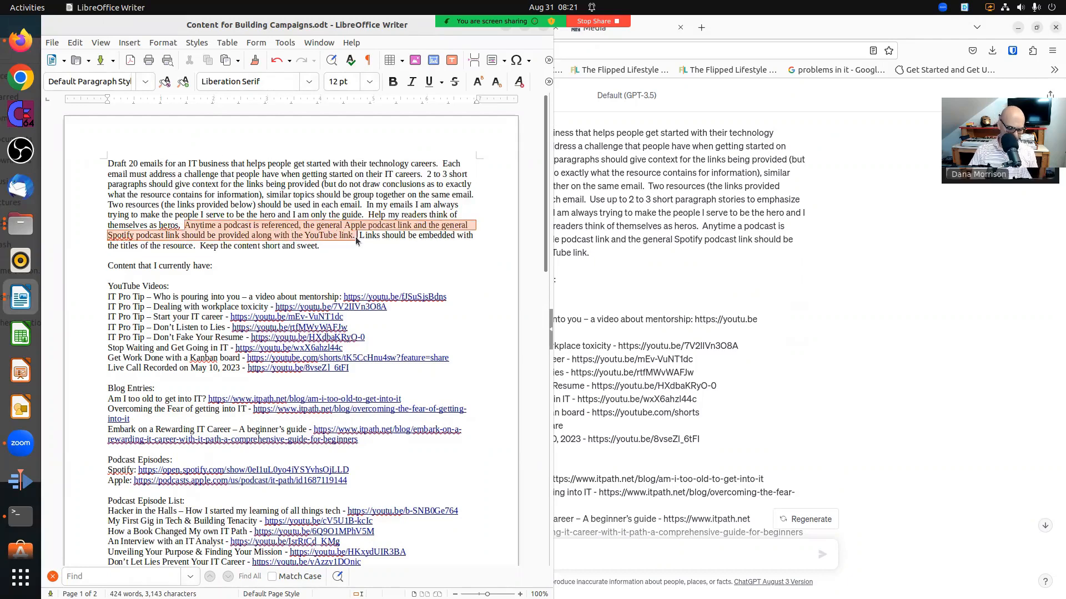
left_click(755, 272)
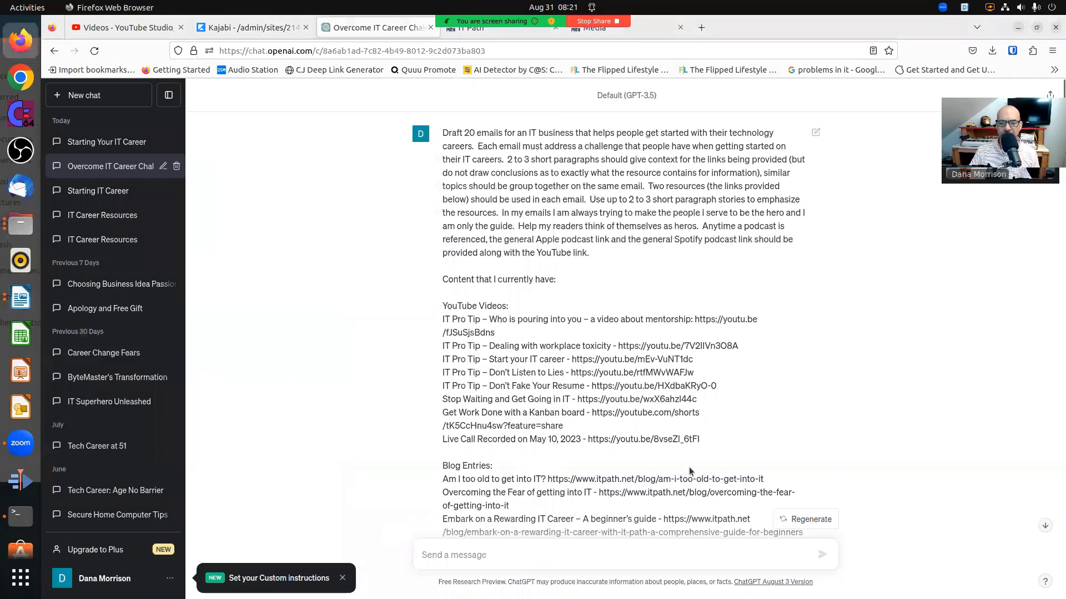
scroll(661, 428, "down", 15)
scroll(648, 443, "down", 3)
scroll(607, 468, "up", 20)
scroll(607, 470, "down", 9)
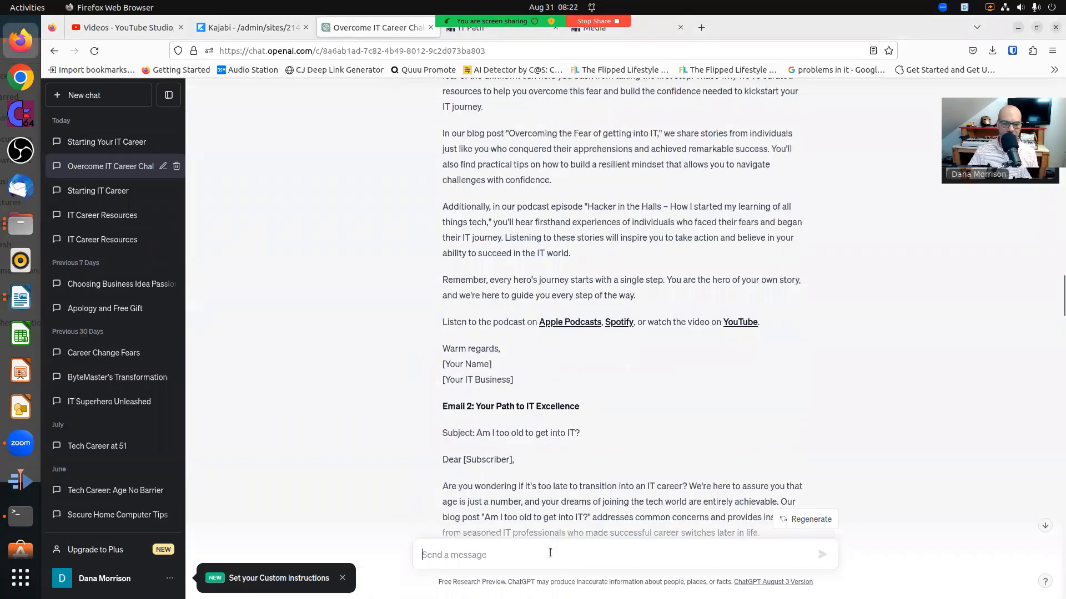
key("ctrl+v")
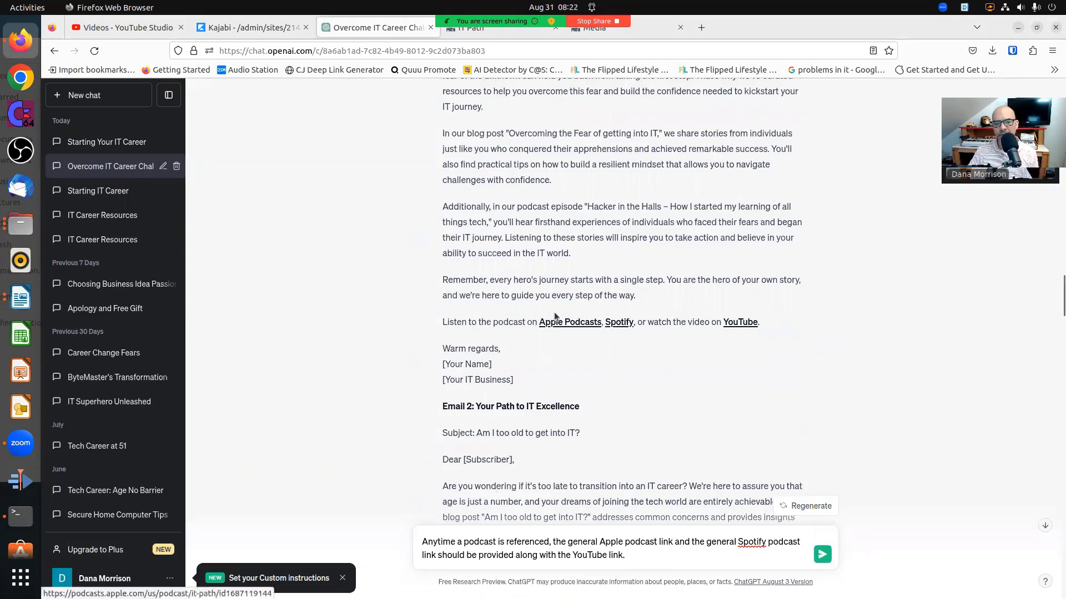
scroll(651, 334, "up", 10)
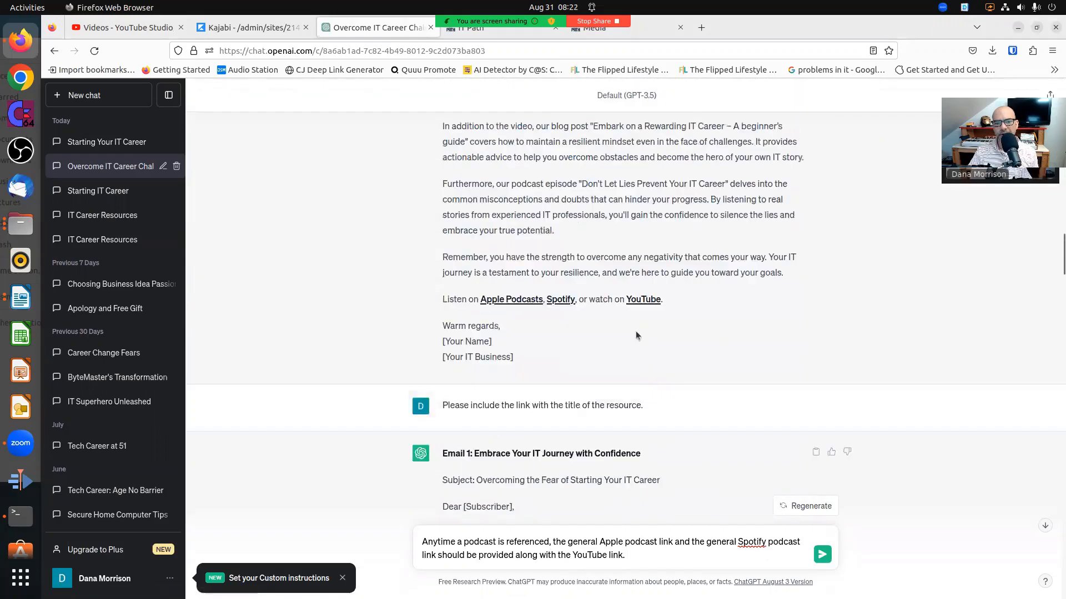
scroll(554, 345, "up", 4)
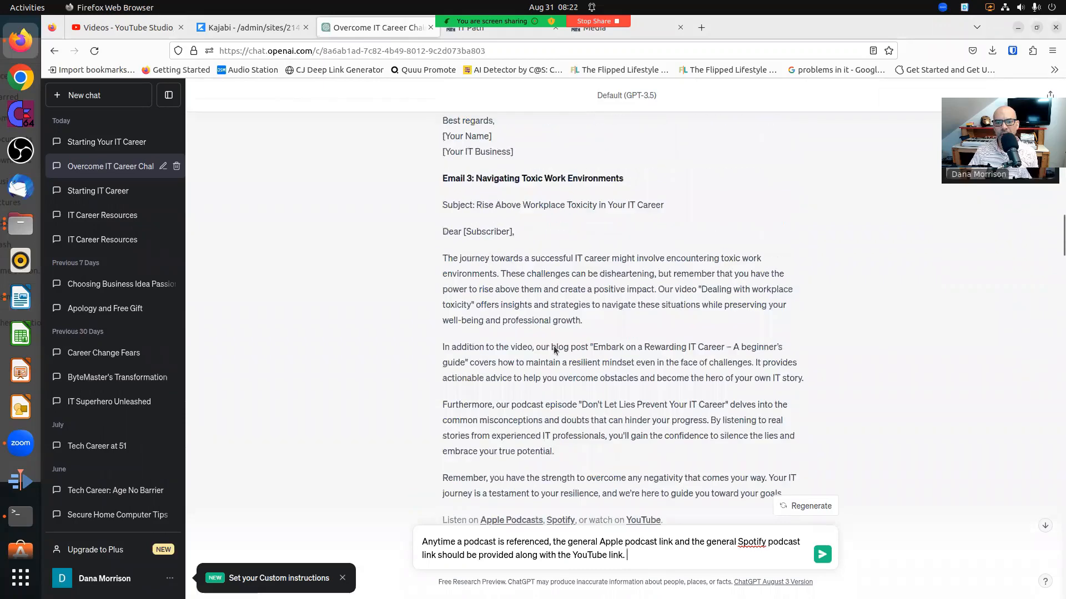
scroll(558, 345, "down", 4)
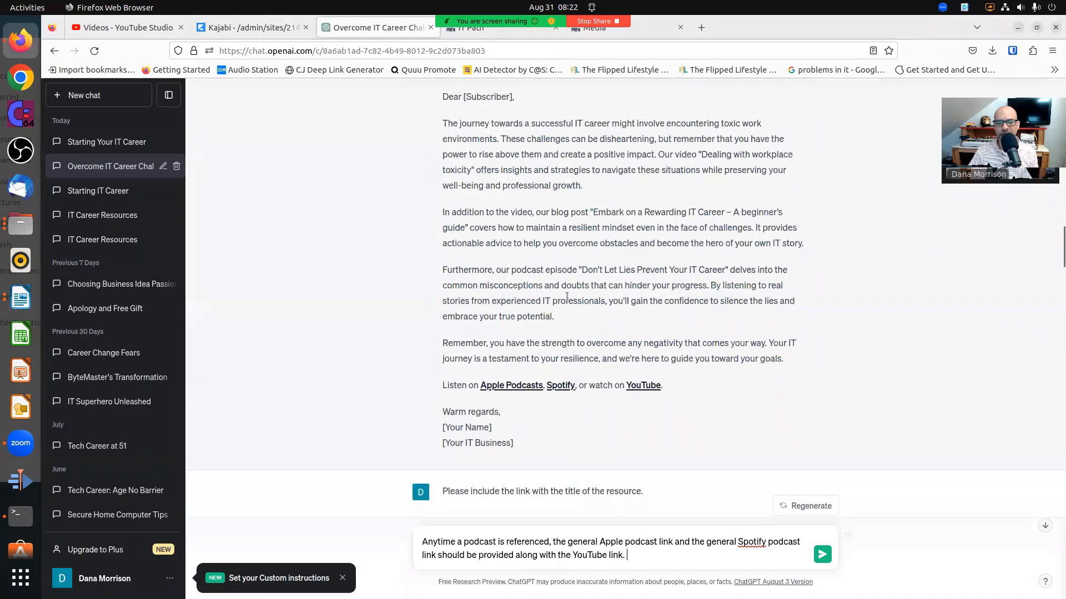
- Open the "Starting Your IT Career" chat and send the copied sentence about podcast links as a follow-up message
left_click(108, 142)
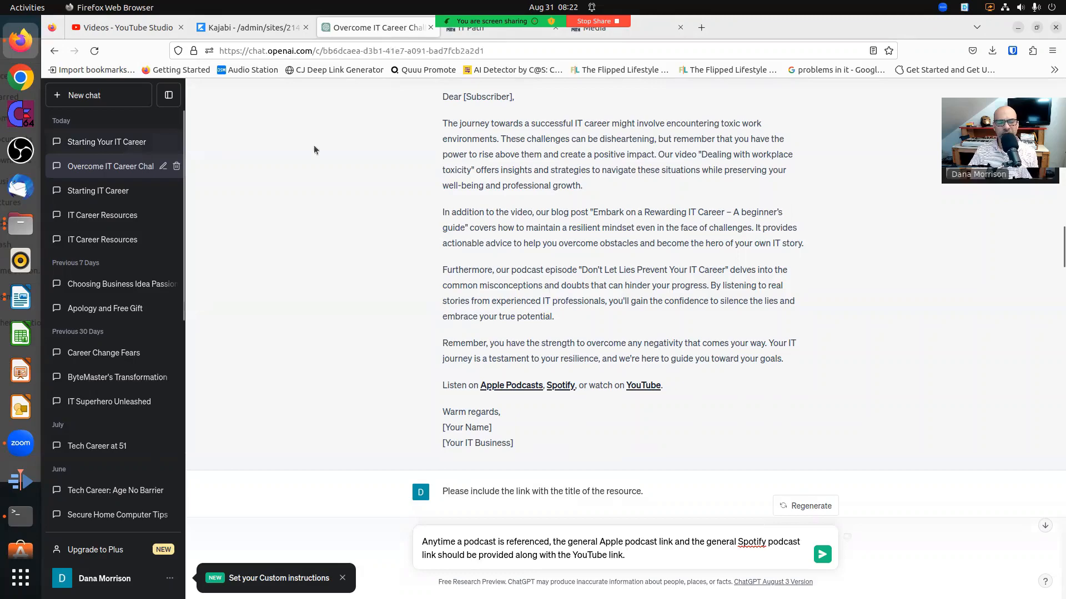
scroll(459, 250, "up", 10)
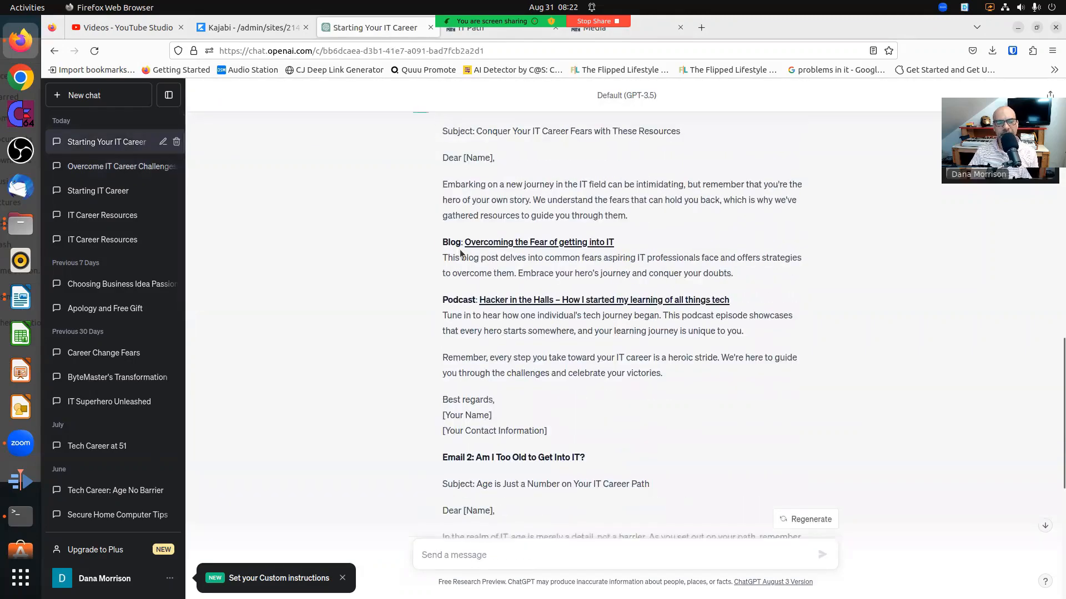
scroll(460, 253, "up", 4)
scroll(459, 253, "down", 9)
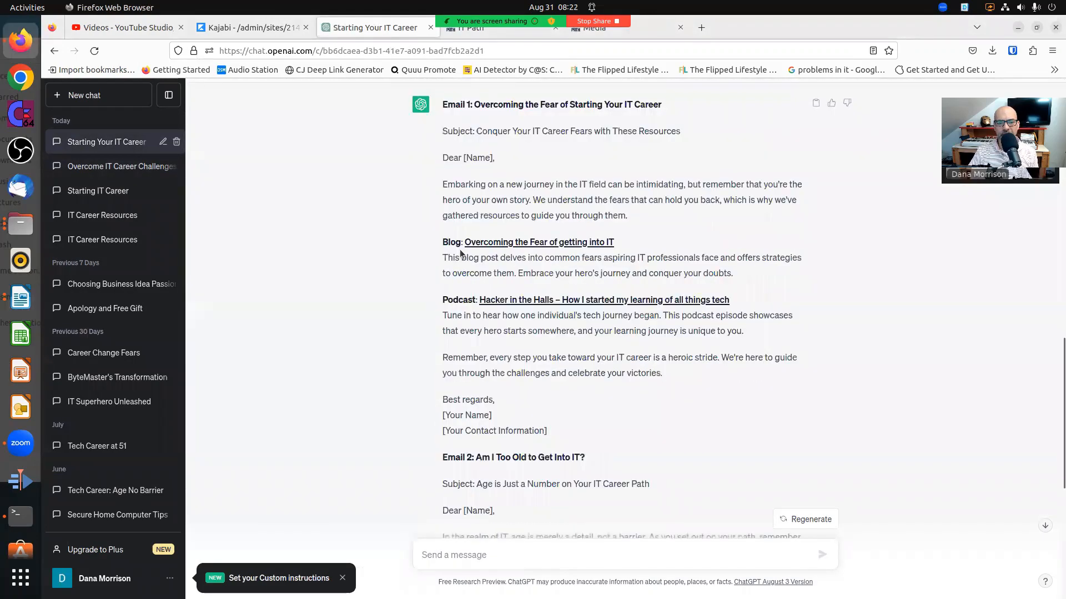
scroll(459, 254, "down", 5)
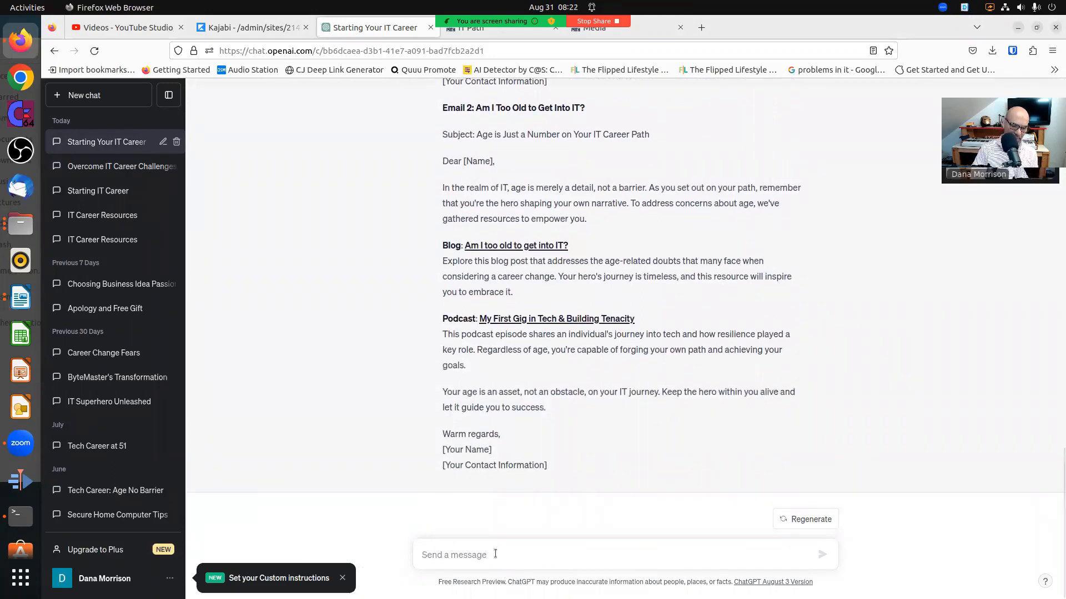
key("ctrl+v")
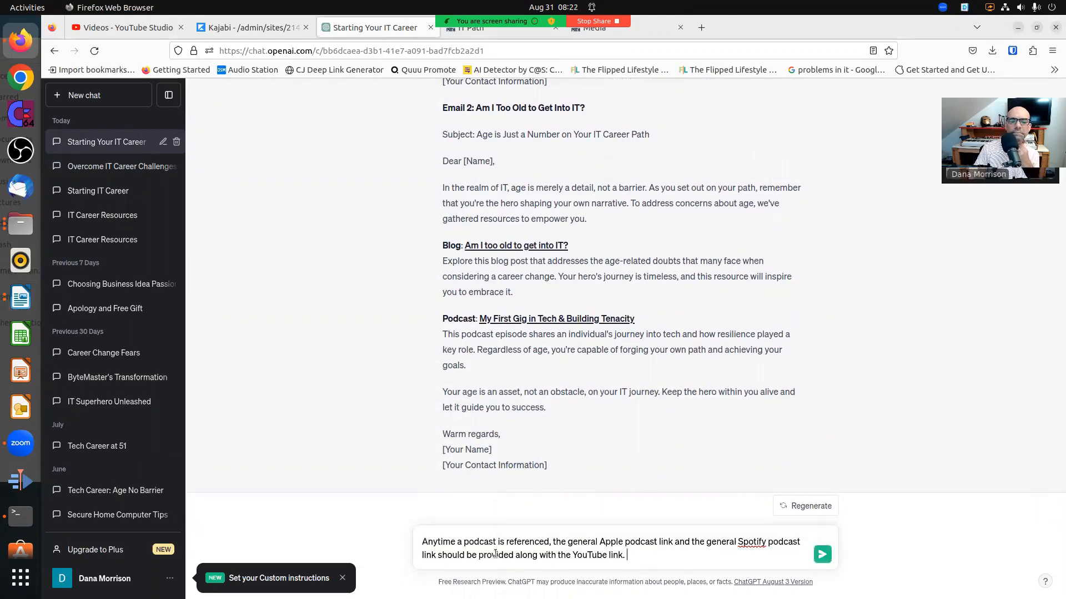
key("Return")
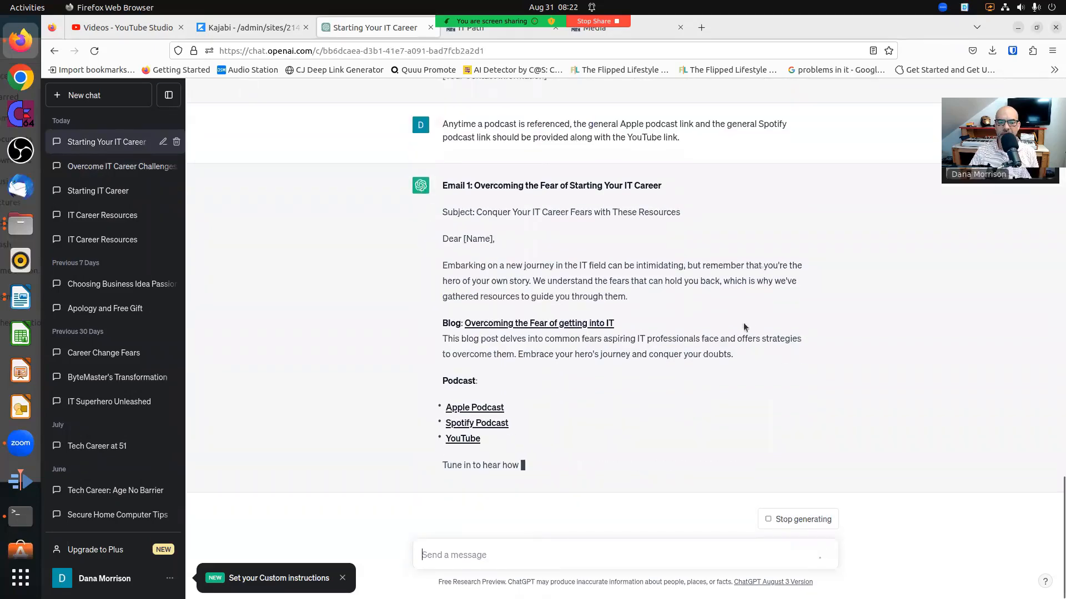
- Review the rewritten Emails 1 and 2, and send the follow-up "now, complete all 20"
scroll(744, 327, "up", 2)
scroll(732, 341, "down", 3)
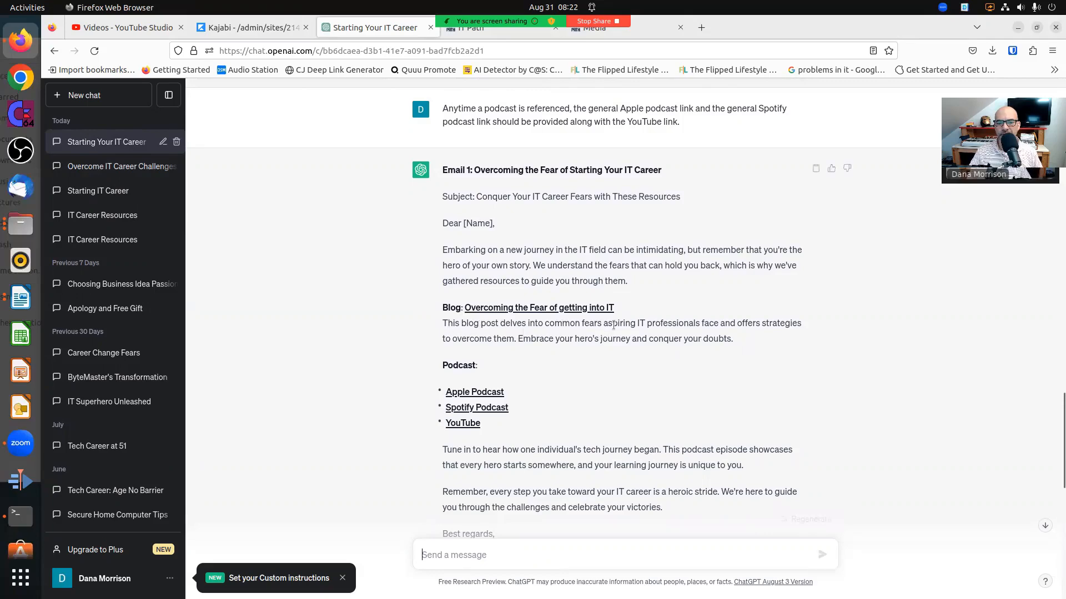
scroll(676, 327, "down", 5)
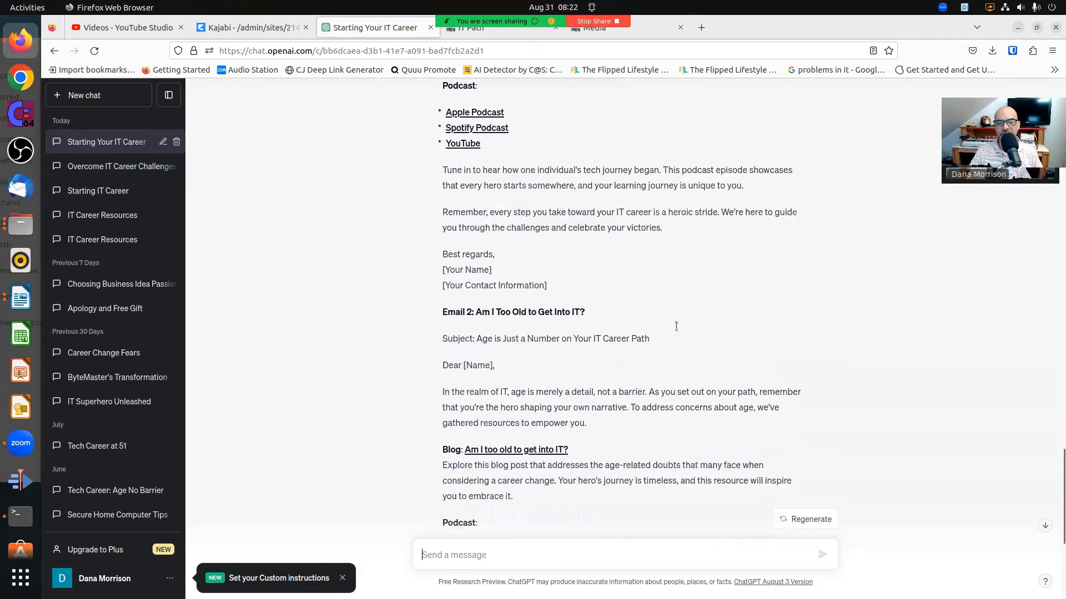
scroll(676, 325, "down", 3)
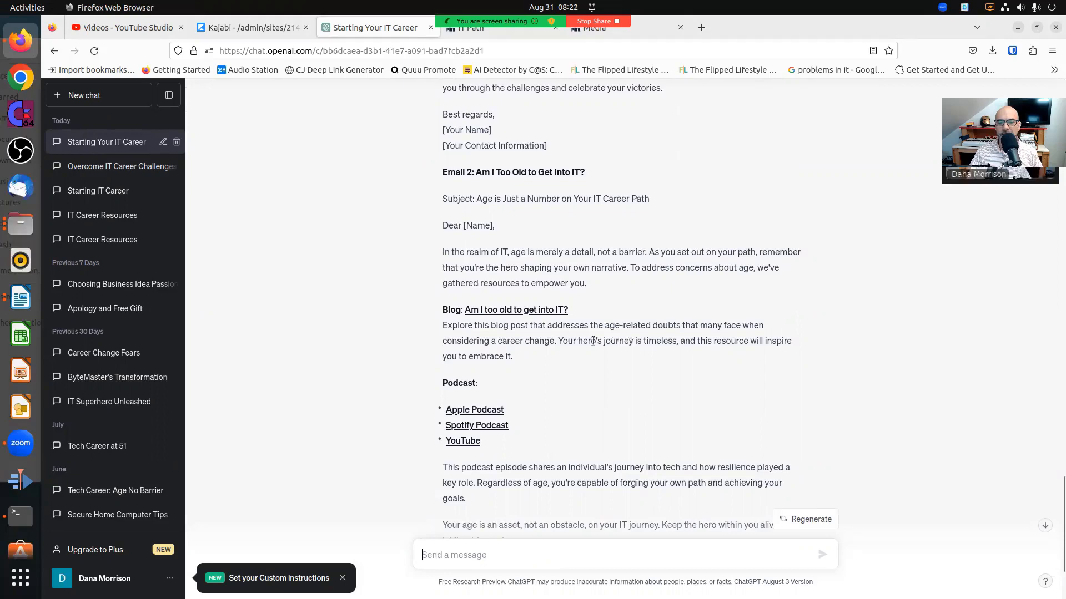
scroll(598, 339, "down", 3)
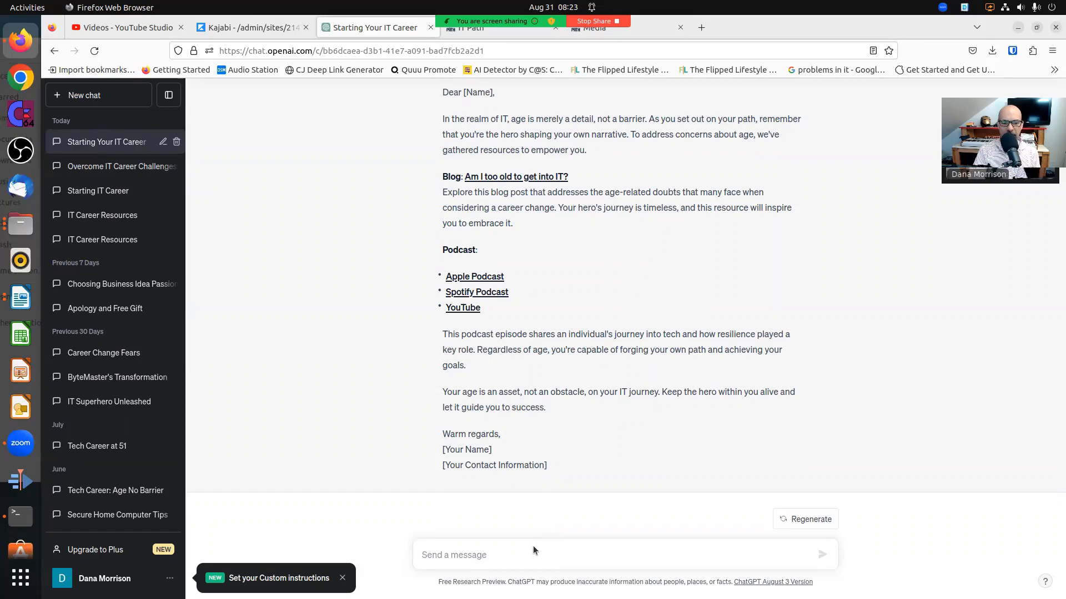
type("now, complete all 20")
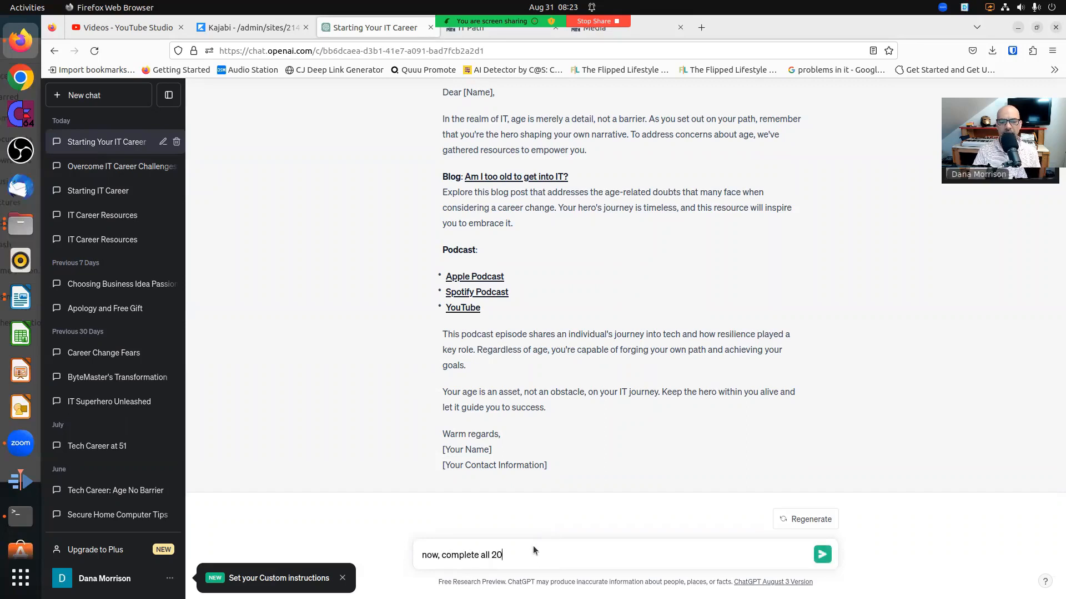
key("Return")
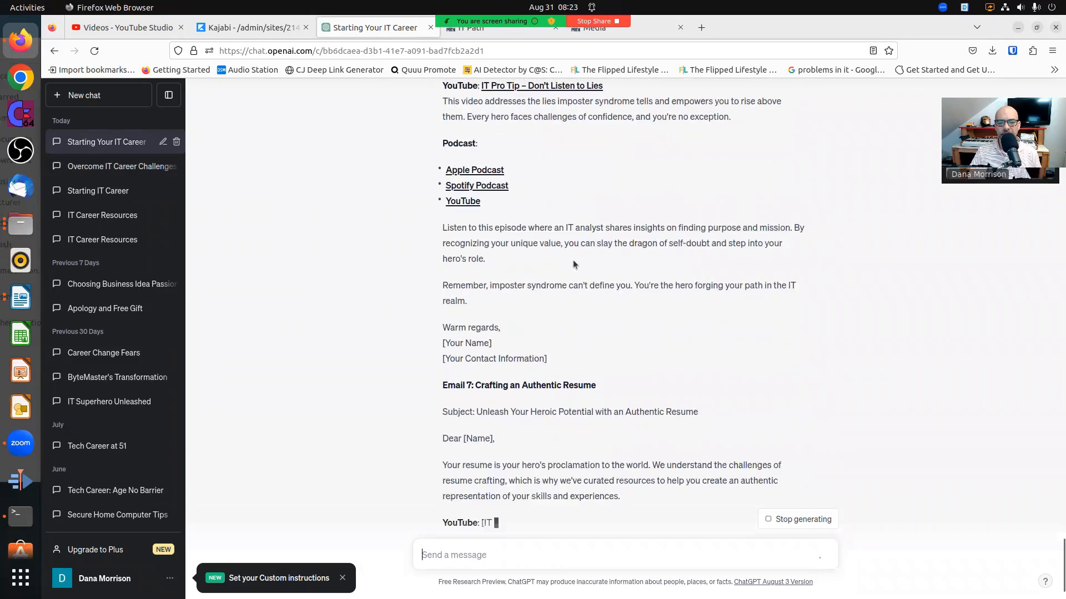
- Check the emails as they are generated and have ChatGPT continue generating each time the output stops
scroll(575, 260, "up", 3)
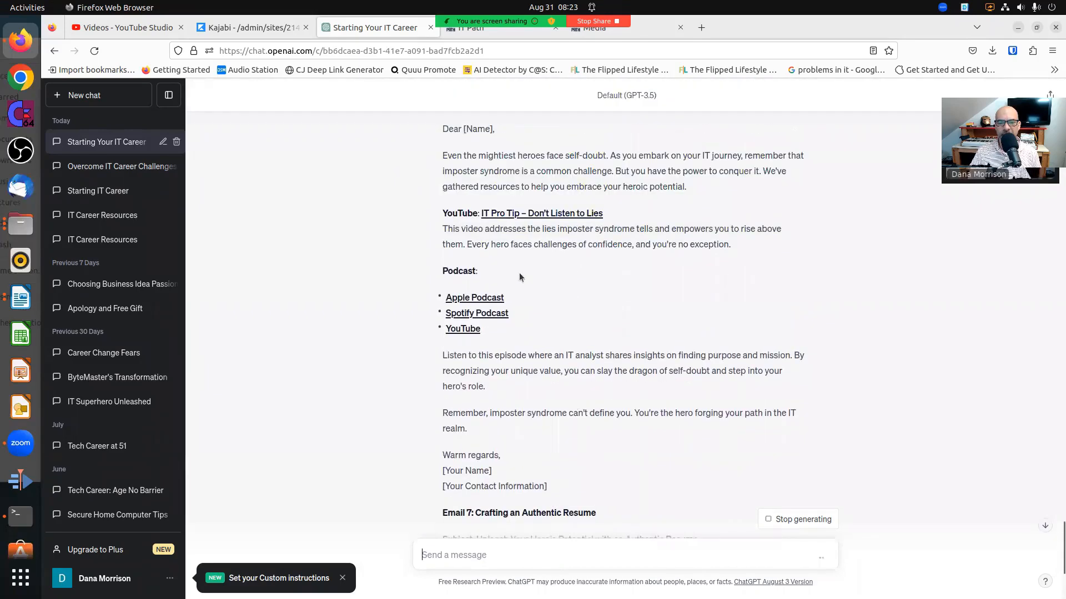
scroll(521, 271, "down", 5)
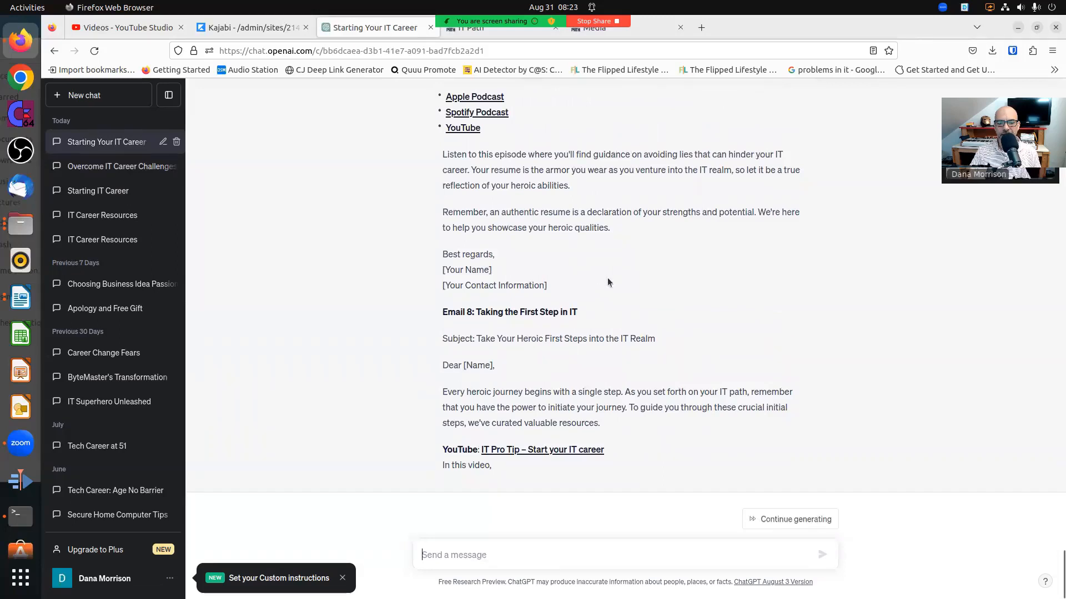
left_click(785, 519)
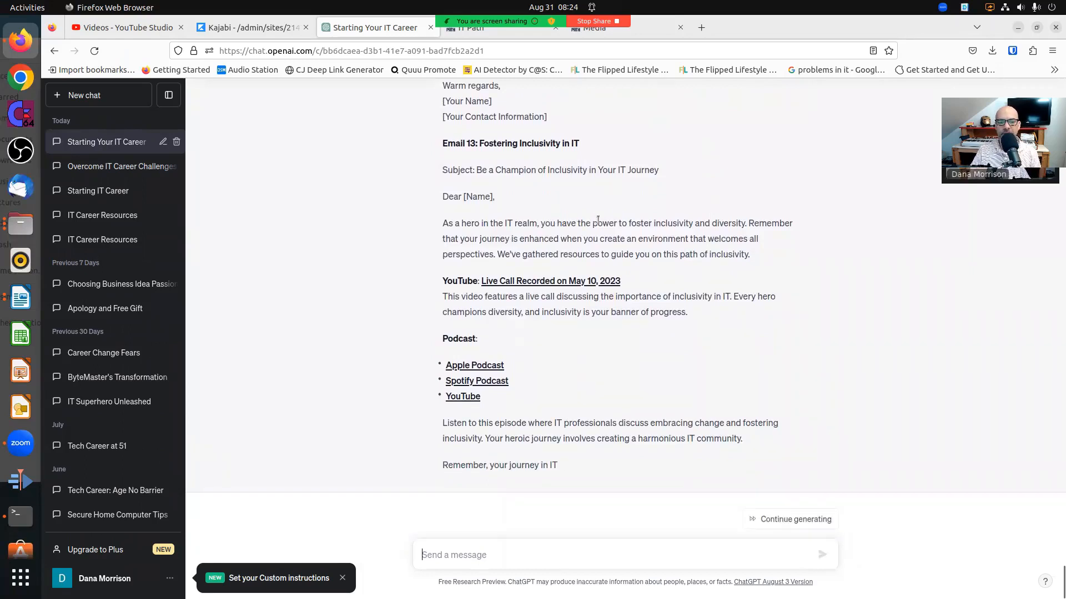
left_click(753, 518)
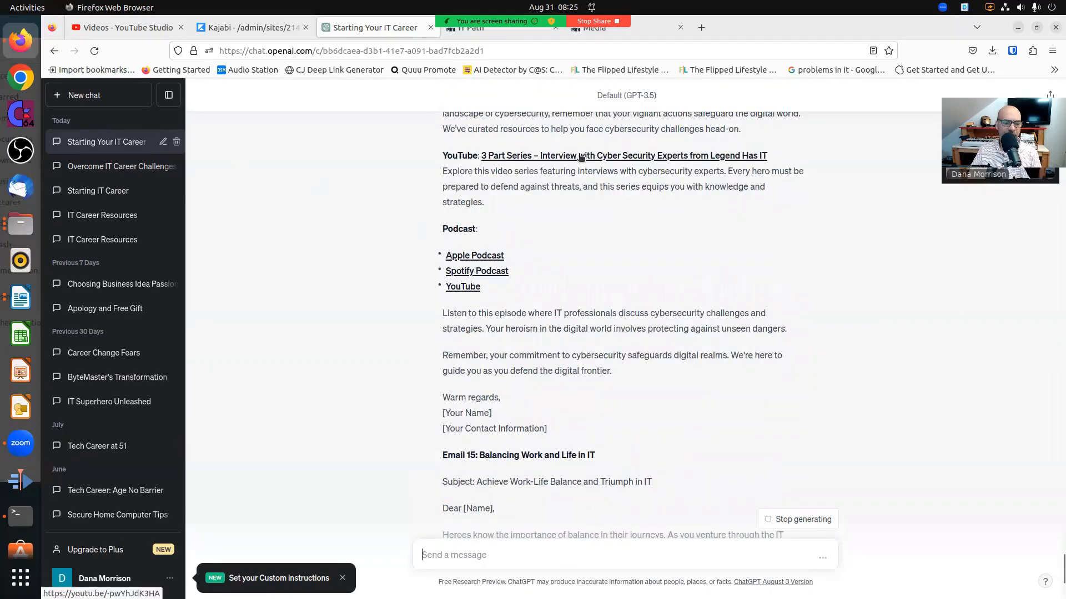
- Check the link "3 Part Series – Interview with Cyber Security Experts from Legend Has IT" in a new tab, and close that tab
right_click(581, 158)
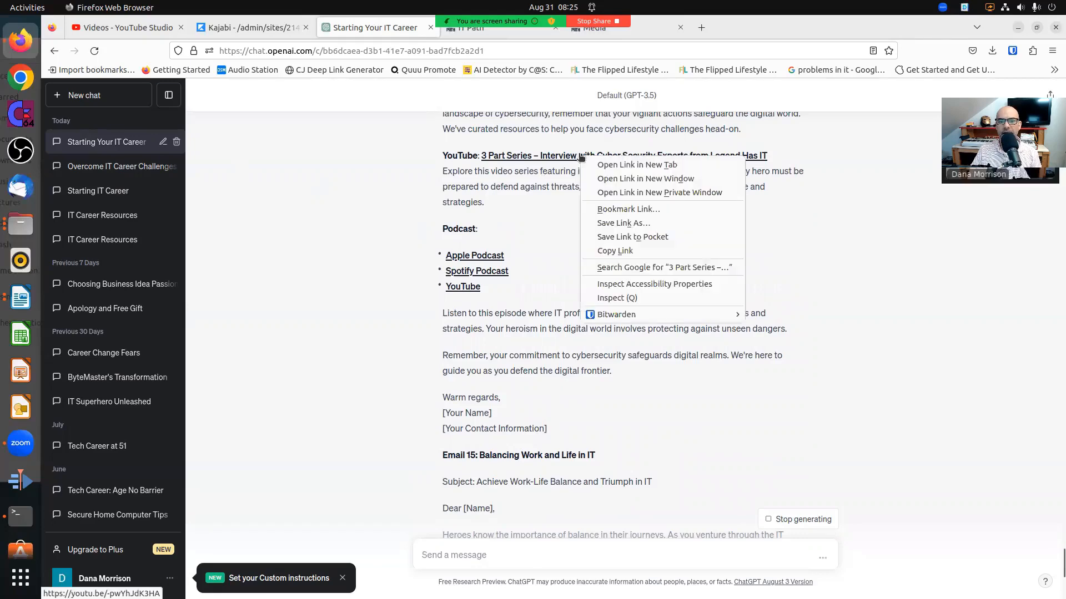
left_click(593, 166)
left_click(481, 30)
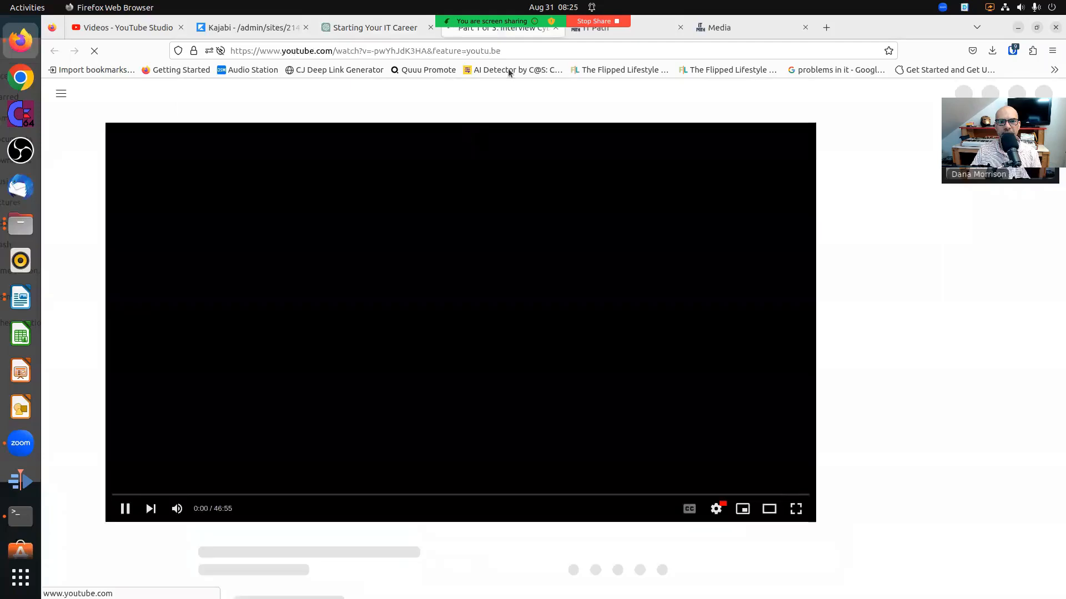
left_click(555, 27)
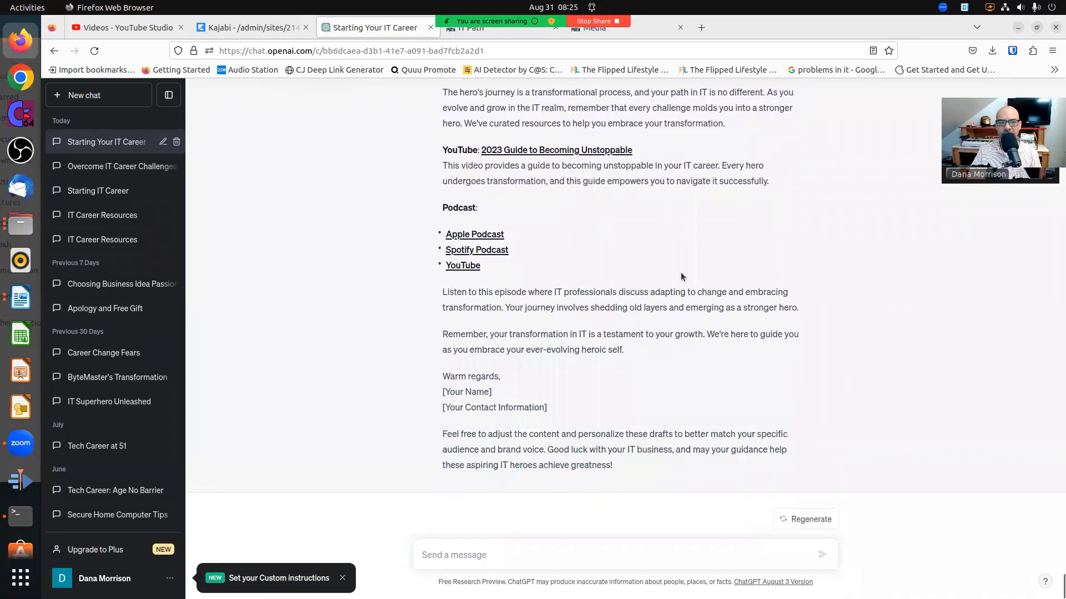
- Check the end of the generated emails and send the message "Two left" to request the remaining ones
scroll(682, 276, "up", 5)
scroll(682, 275, "down", 5)
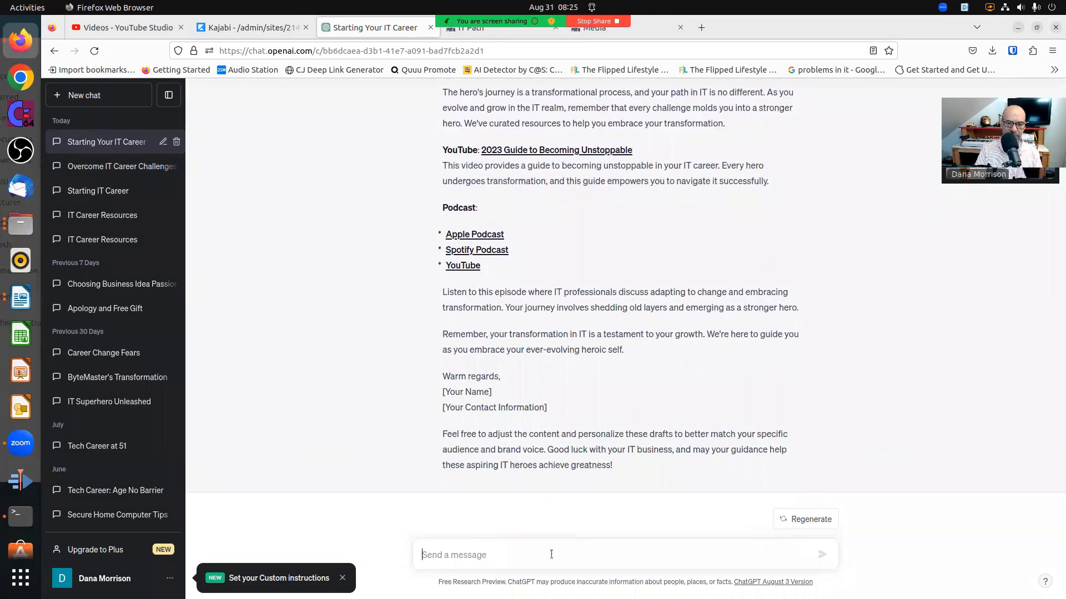
type("Two left")
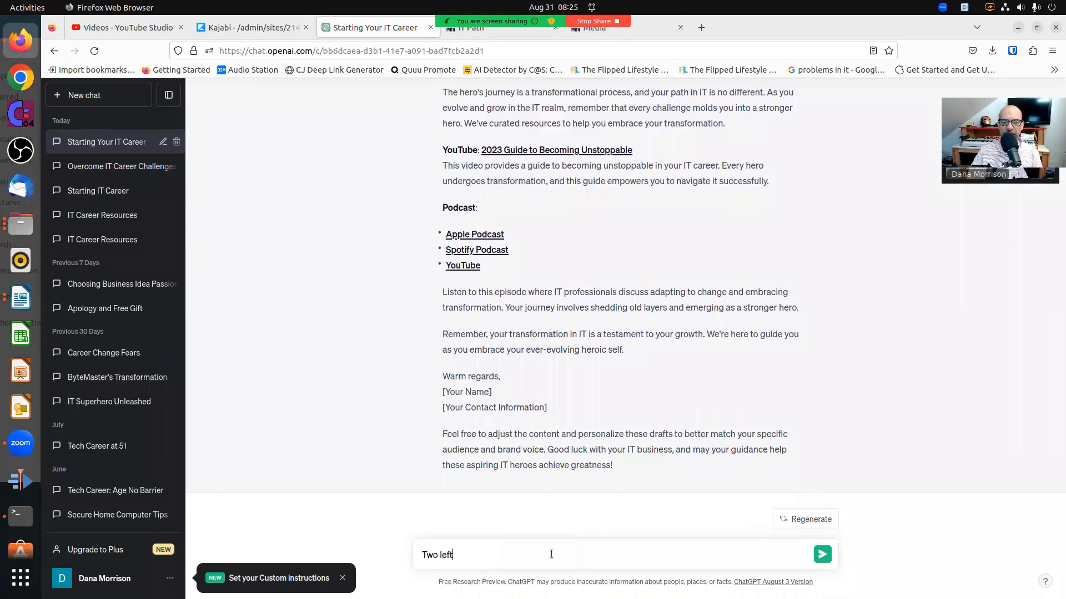
key("Return")
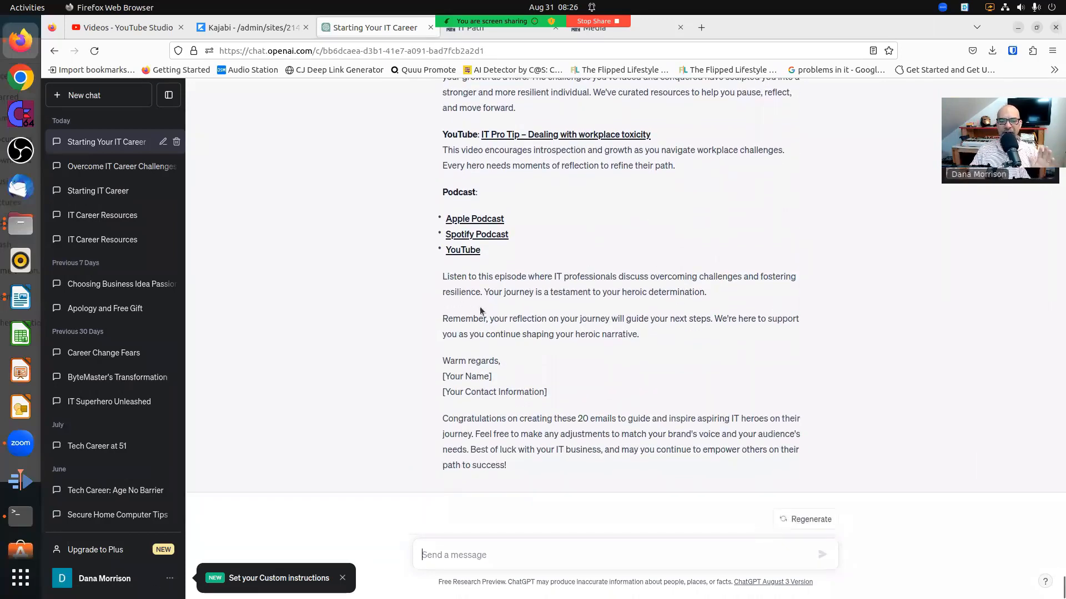
- Look back through the generated emails from Email 20 to Email 3
scroll(565, 421, "up", 20)
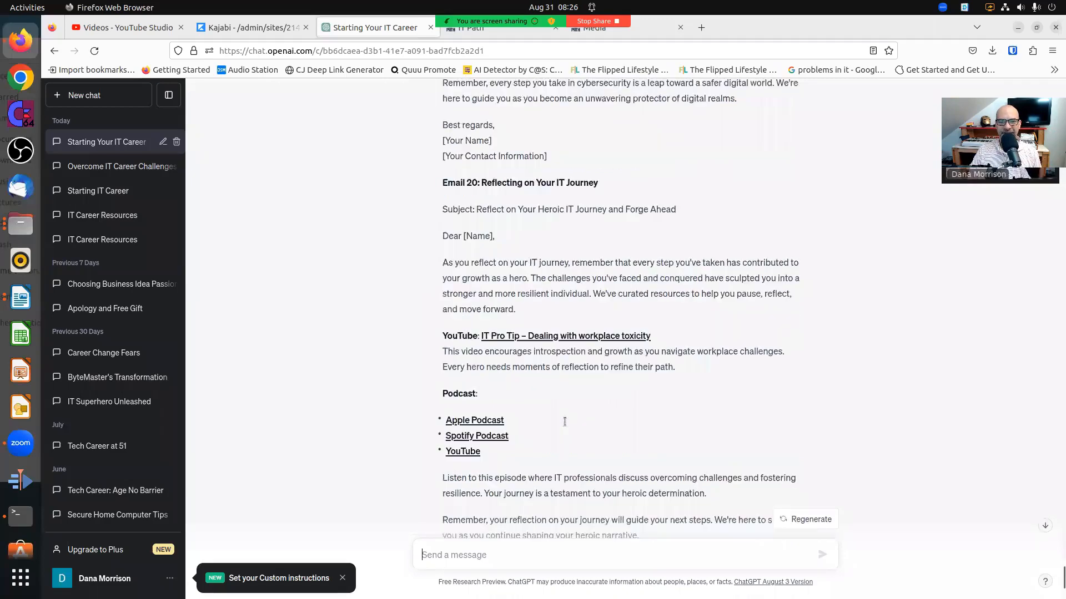
scroll(503, 453, "up", 20)
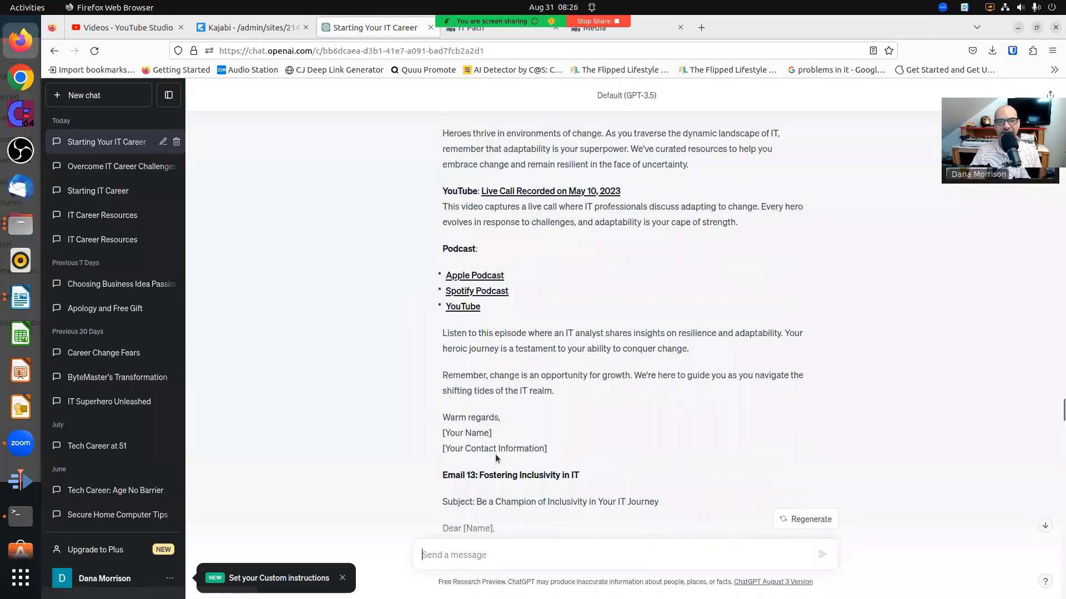
scroll(491, 459, "up", 20)
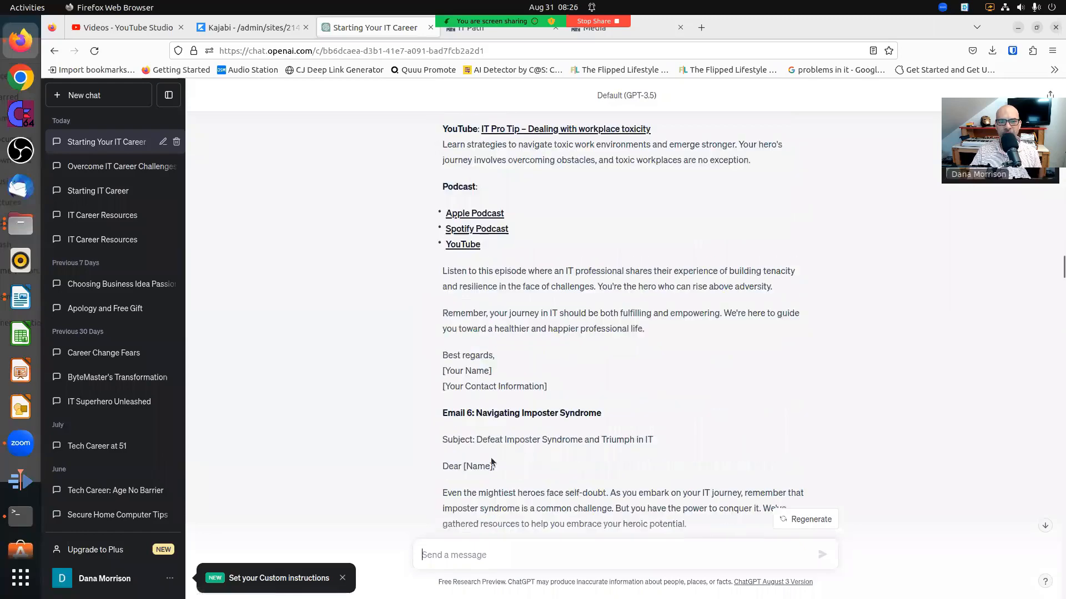
scroll(490, 462, "down", 8)
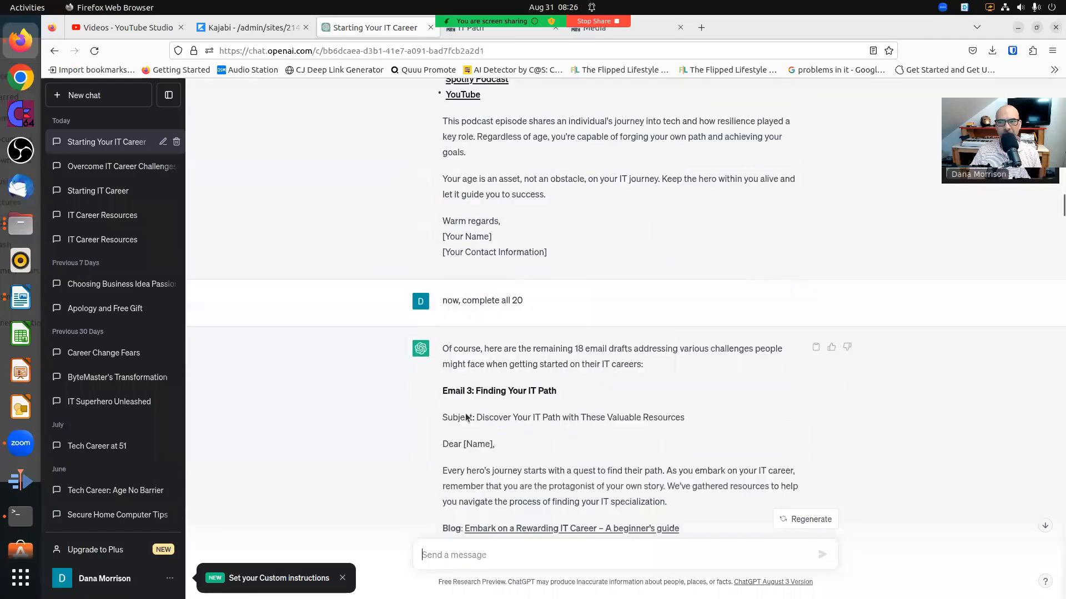
- Look back through the ChatGPT conversation to the text of Email 1
scroll(490, 263, "up", 15)
scroll(489, 263, "up", 4)
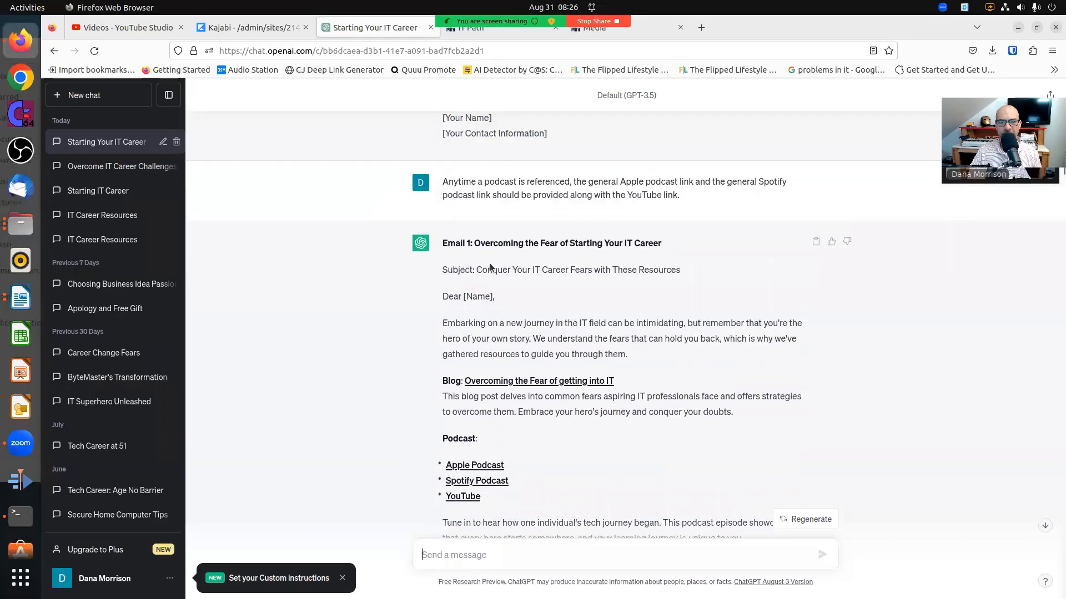
scroll(490, 263, "down", 2)
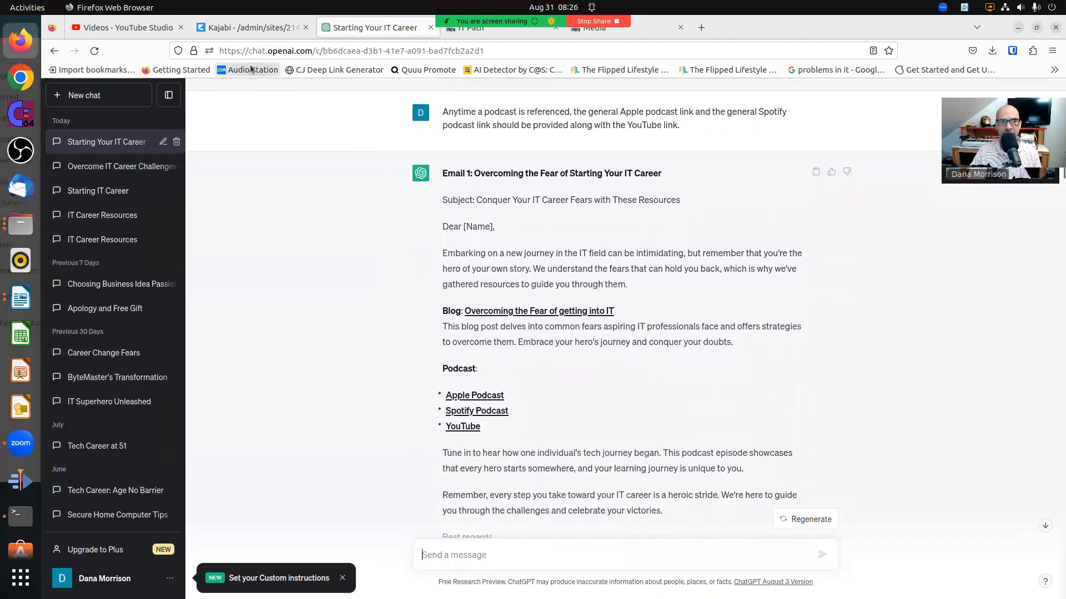
- Switch to Kajabi, duplicate the scheduled email campaign "20230904 - Monday" and open the copy for editing
left_click(241, 27)
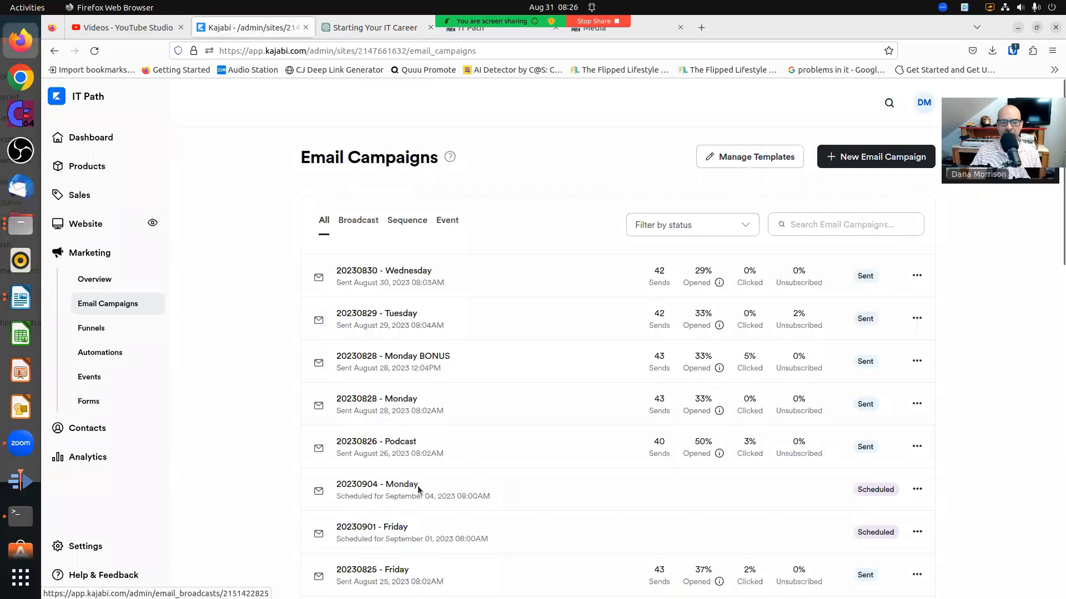
left_click(918, 489)
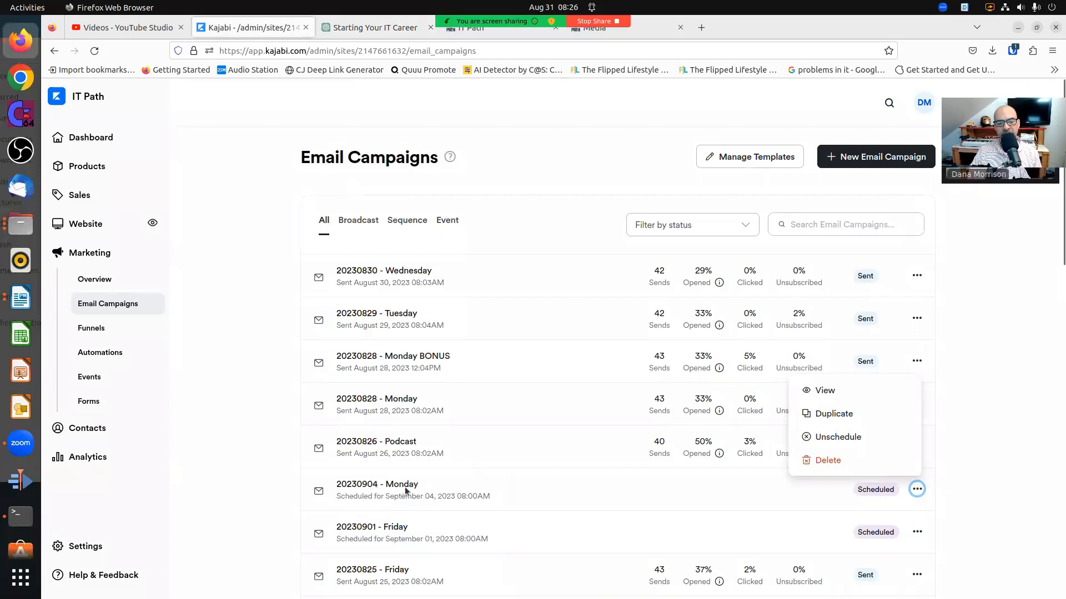
left_click(827, 415)
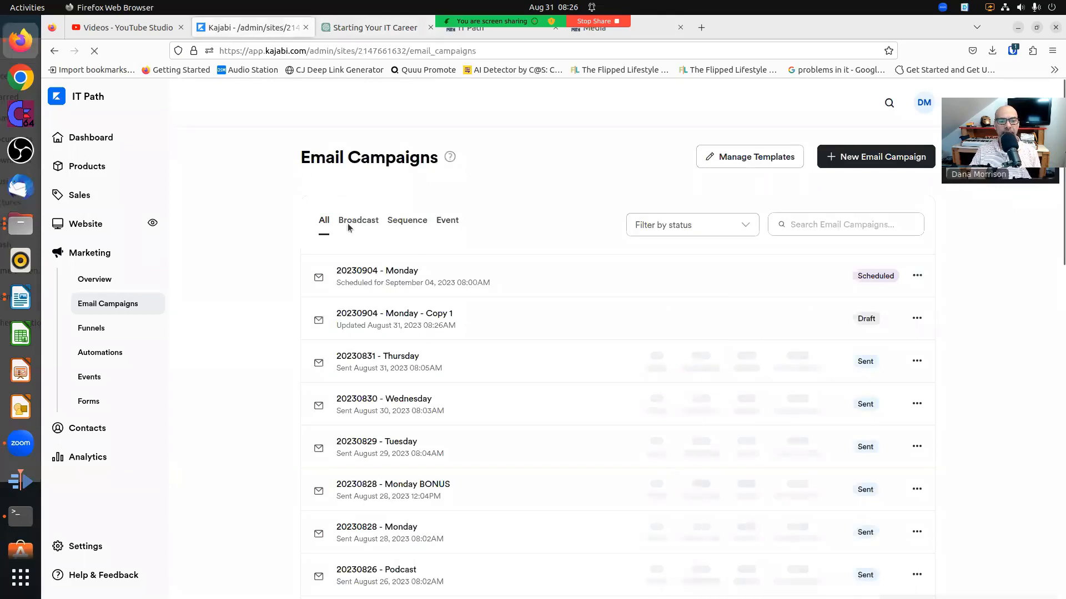
left_click(397, 318)
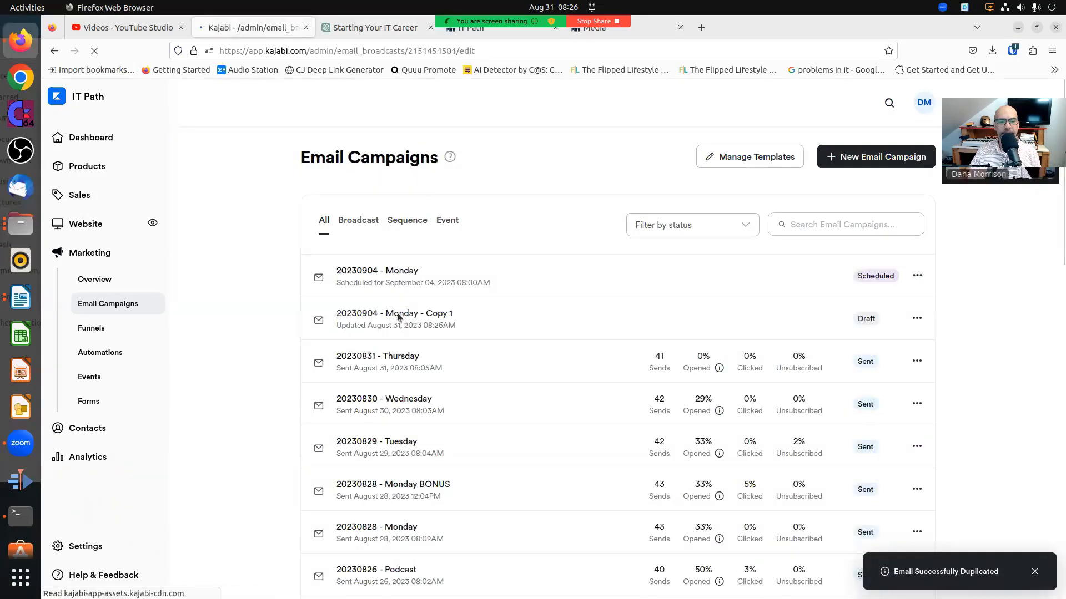
- Change the broadcast's internal title to "20230905 - Tuesday"
double_click(381, 258)
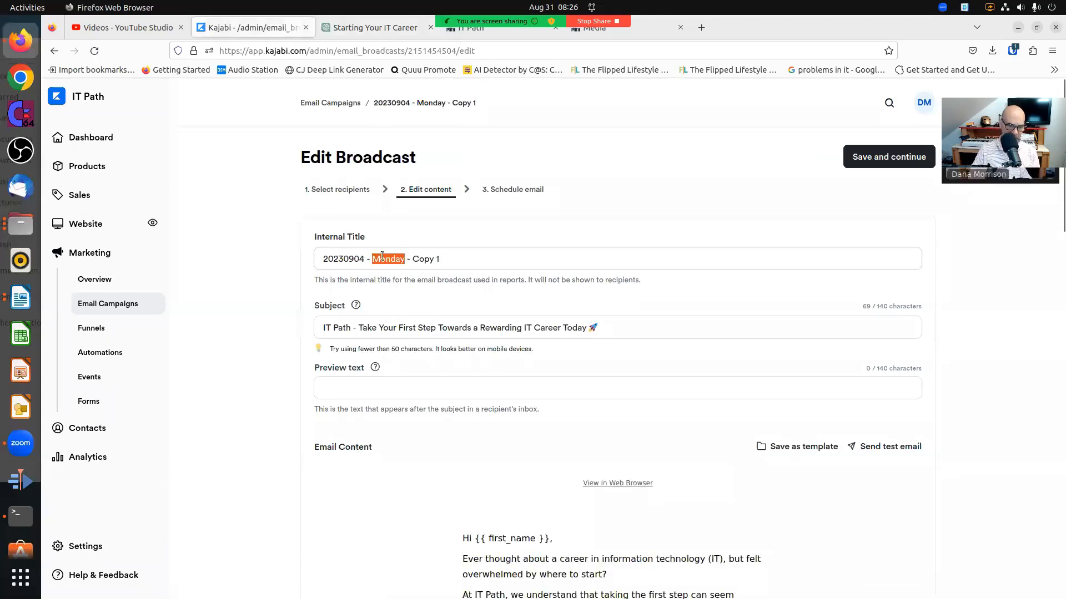
key("BackSpace")
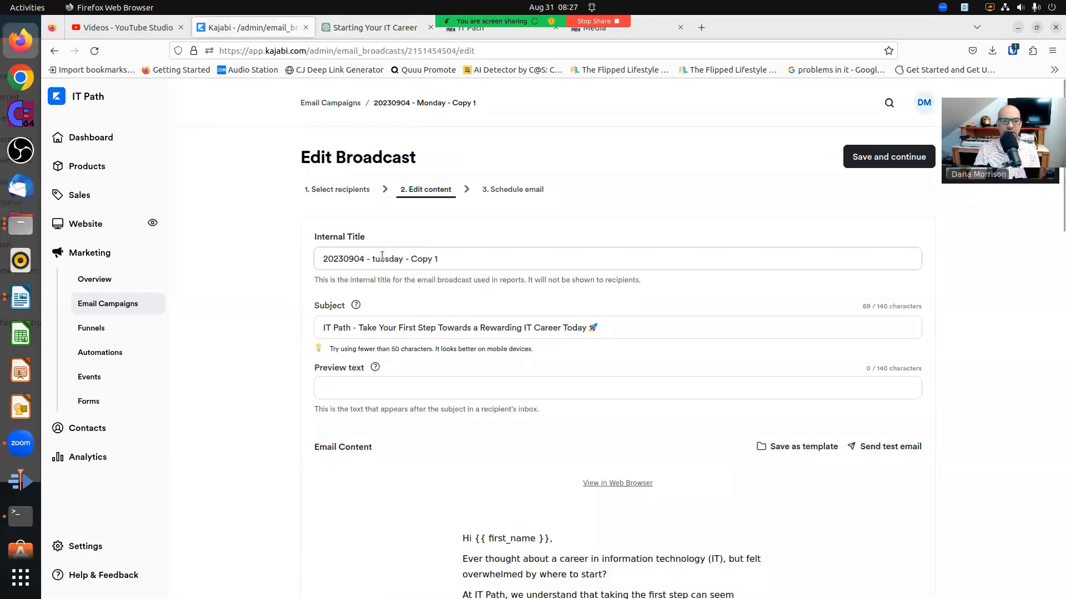
type("Tuesday")
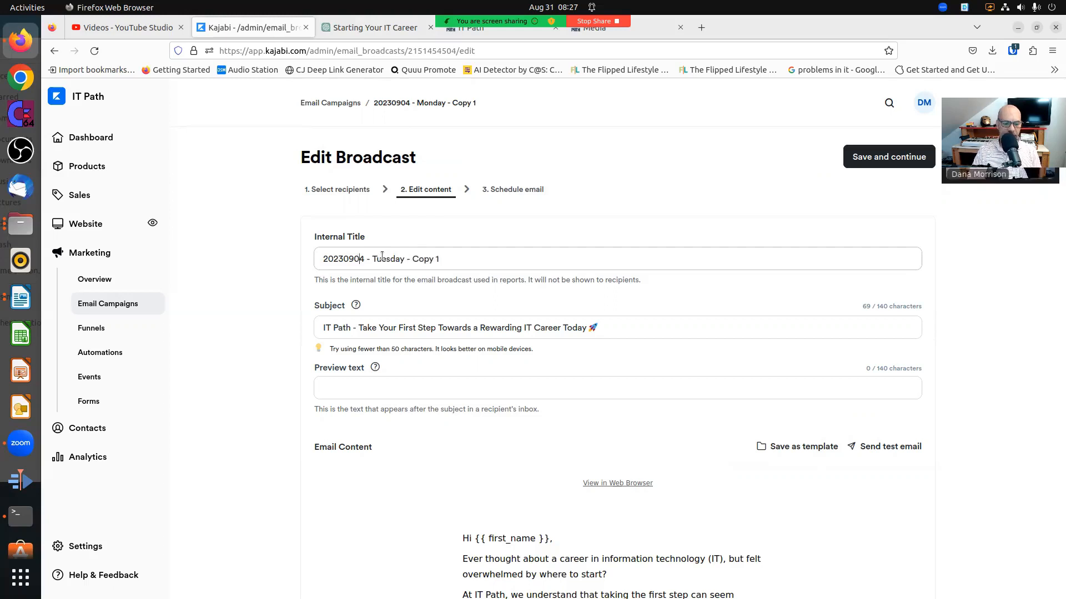
key("BackSpace")
type("5")
key("BackSpace")
key("BackSpace")
key("BackSpace")
key("BackSpace")
left_click(491, 297)
- Open the broadcast's email content for editing, delete its image section and save the email
scroll(428, 324, "down", 8)
scroll(264, 312, "down", 11)
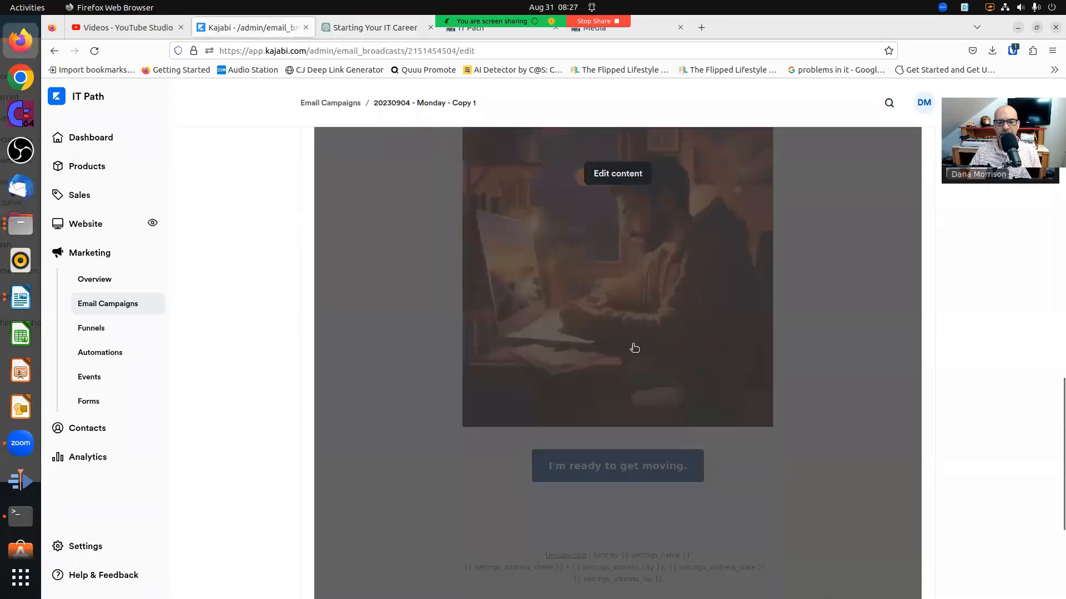
scroll(1021, 362, "up", 1)
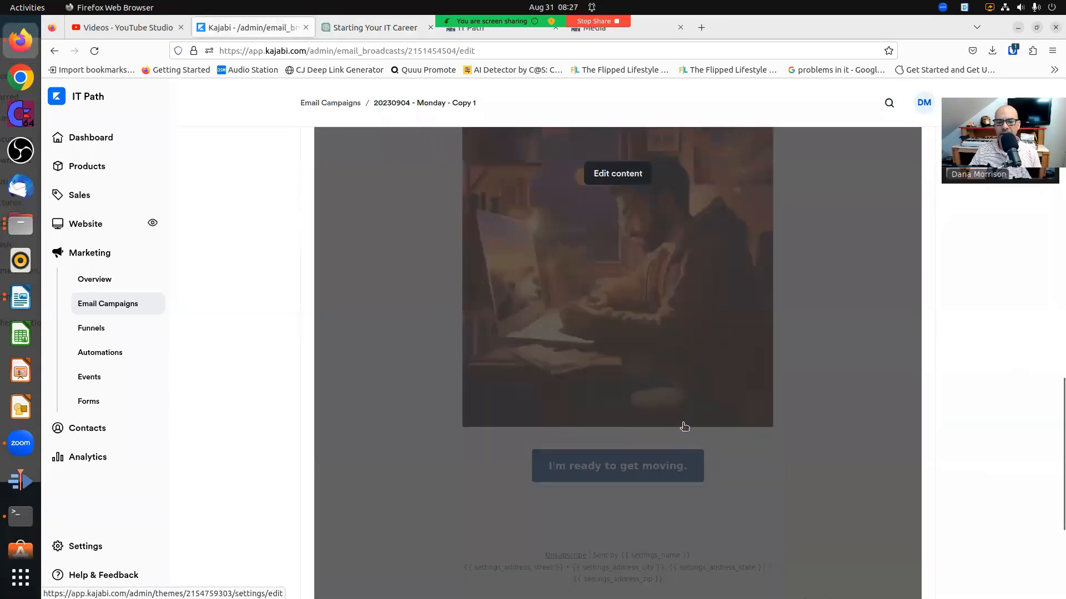
scroll(766, 412, "up", 3)
scroll(821, 412, "down", 4)
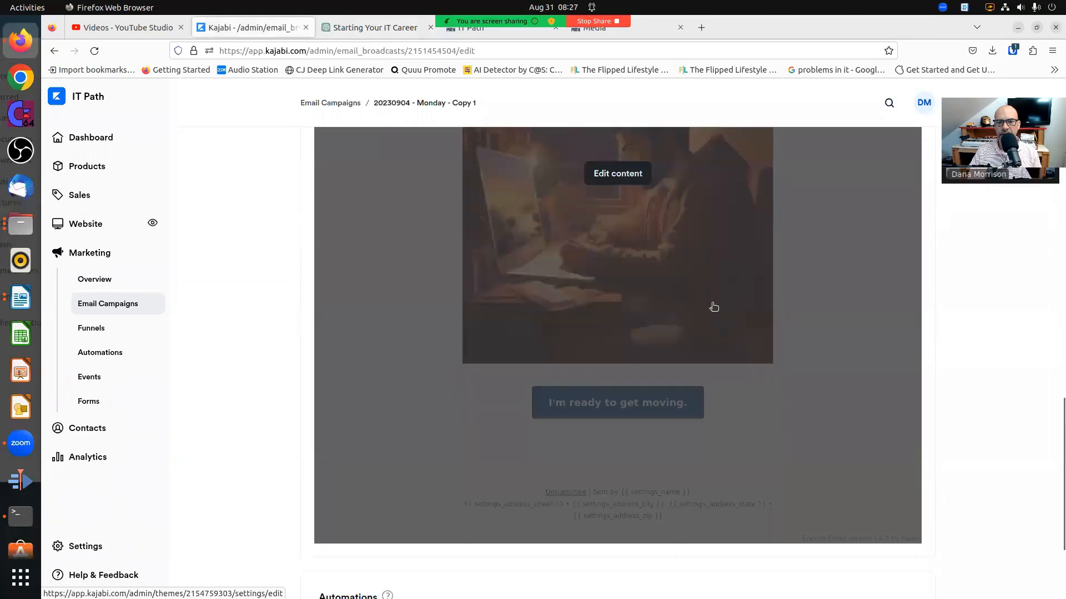
left_click(616, 172)
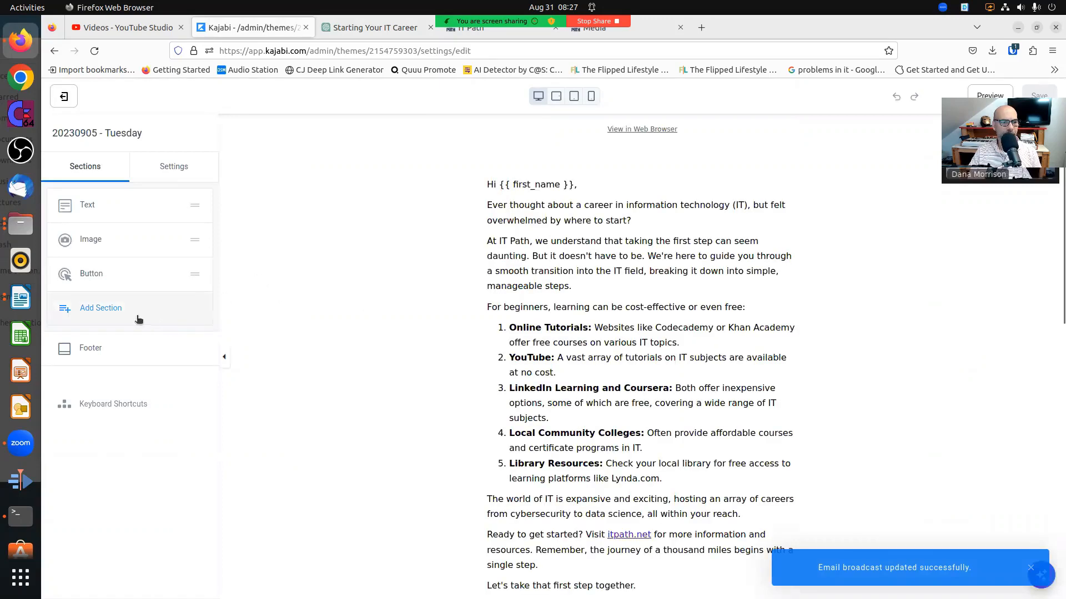
left_click(173, 241)
left_click(157, 322)
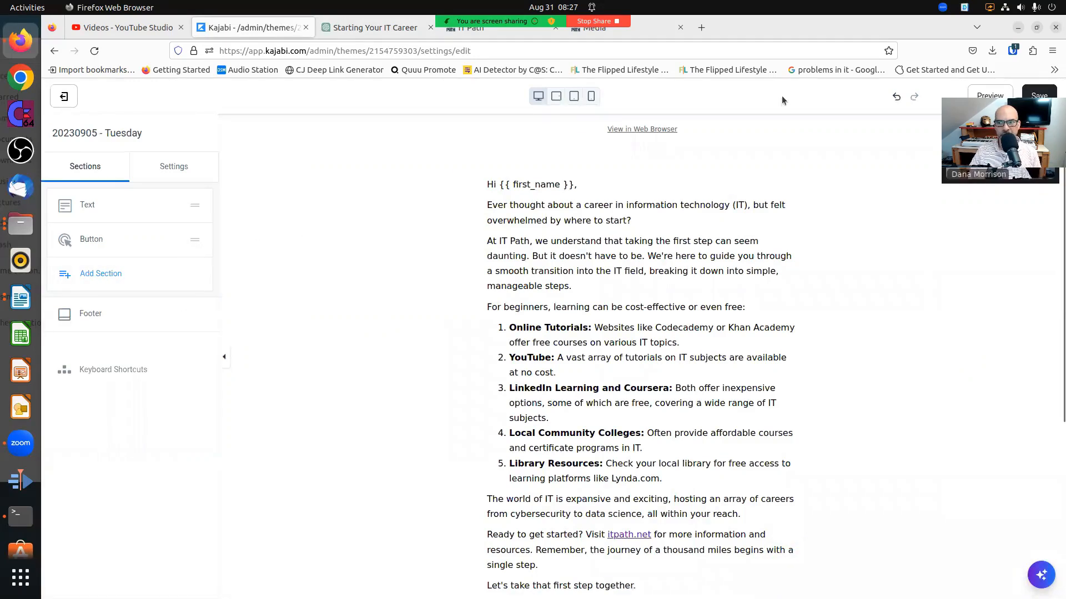
left_click(1039, 96)
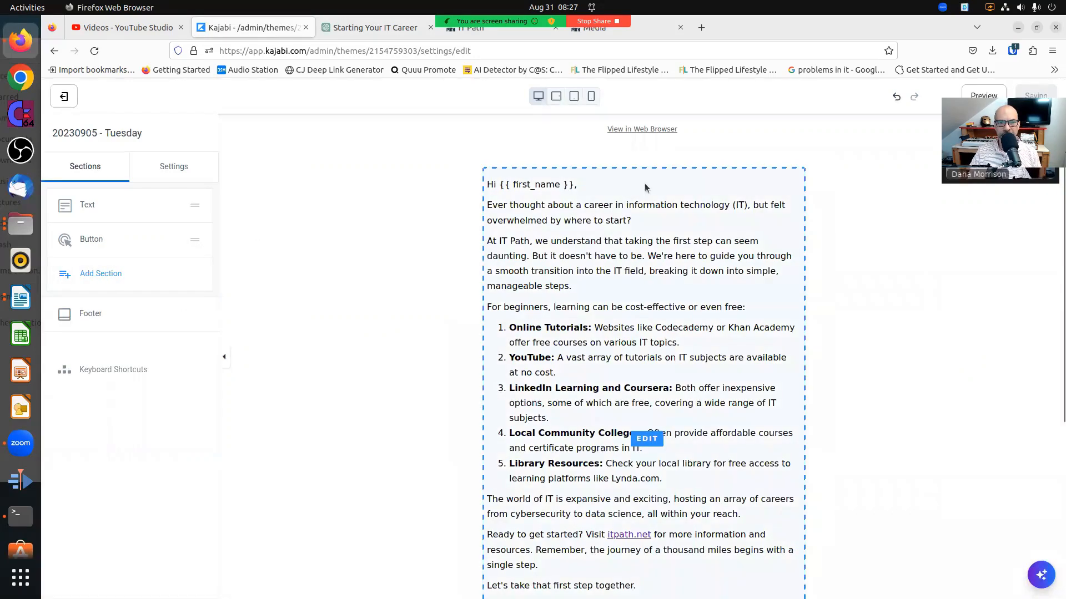
- Check the link URL of the "I'm ready to get moving." button
scroll(424, 272, "down", 5)
scroll(428, 272, "down", 1)
scroll(428, 272, "up", 2)
scroll(428, 272, "down", 3)
mouse_move(651, 475)
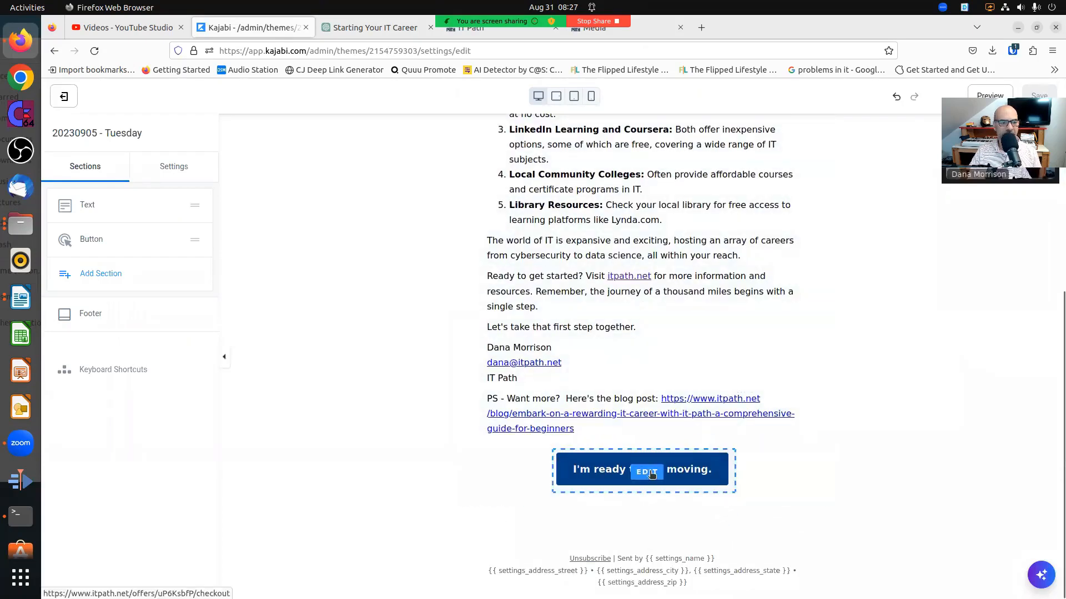
left_click(670, 476)
left_click(124, 315)
key("End")
left_click(267, 300)
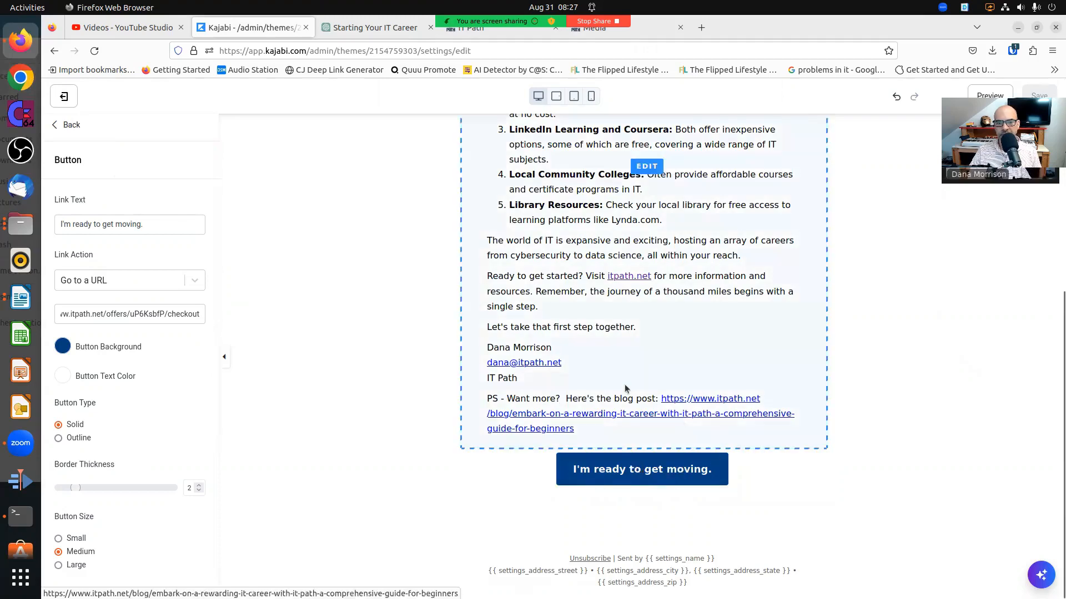
scroll(607, 320, "up", 5)
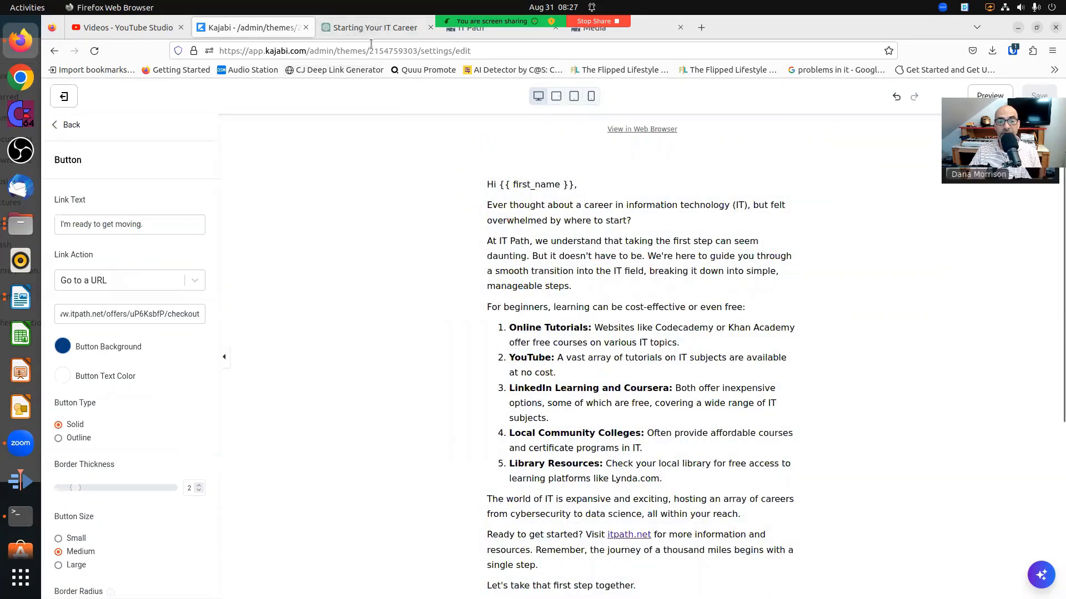
left_click(64, 125)
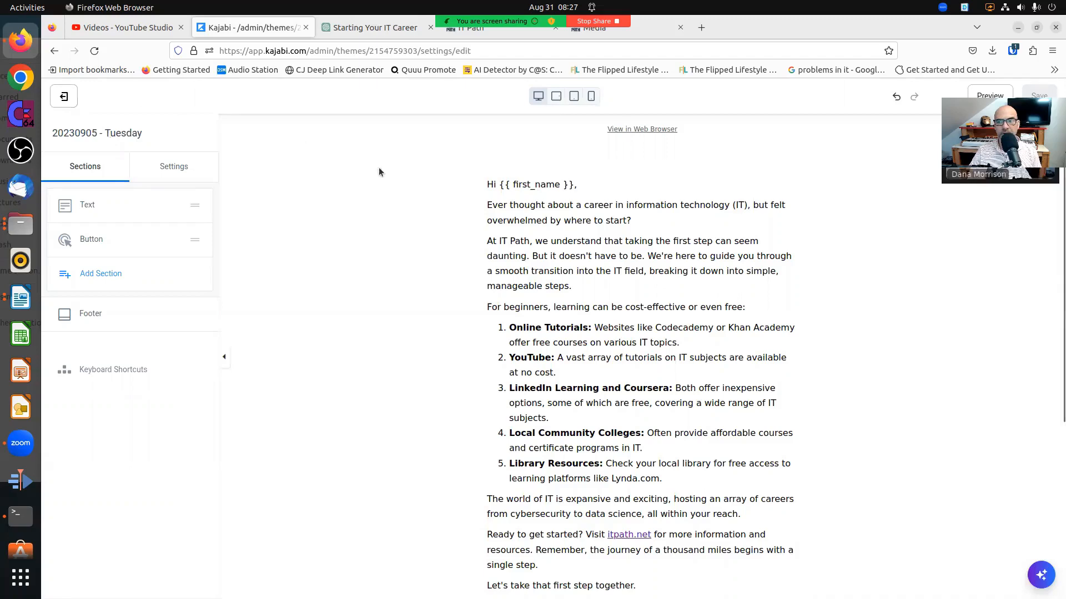
- Replace the broadcast's subject text after "IT Path - " with Email 1's title from ChatGPT, "Overcoming the Fear of Starting Your IT Career"
left_click(64, 96)
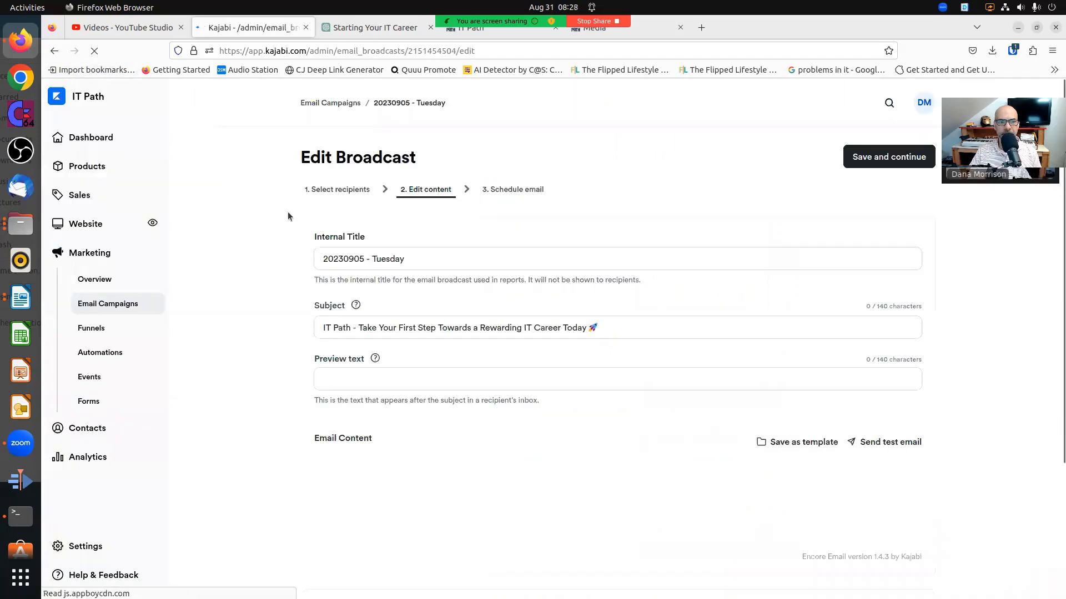
left_click(344, 29)
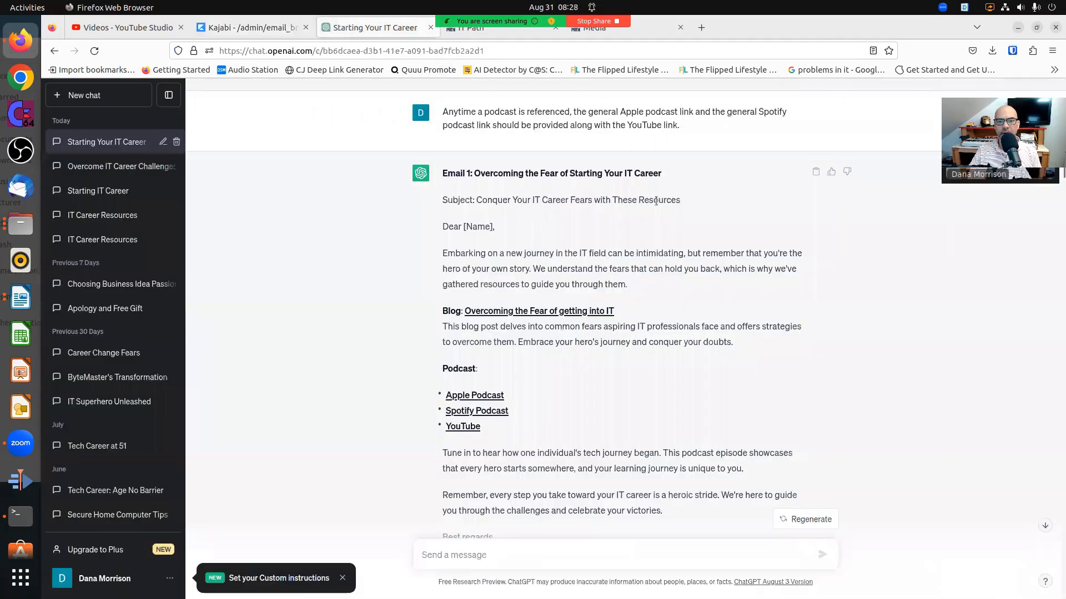
triple_click(448, 178)
left_click_drag(477, 179, 477, 178)
key("ctrl+c")
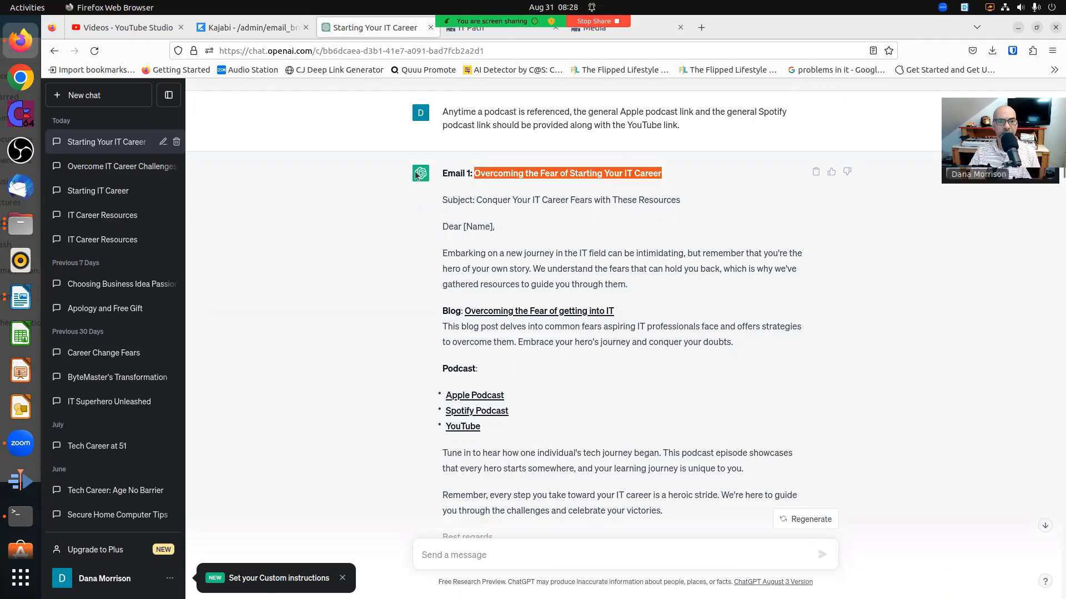
left_click(250, 28)
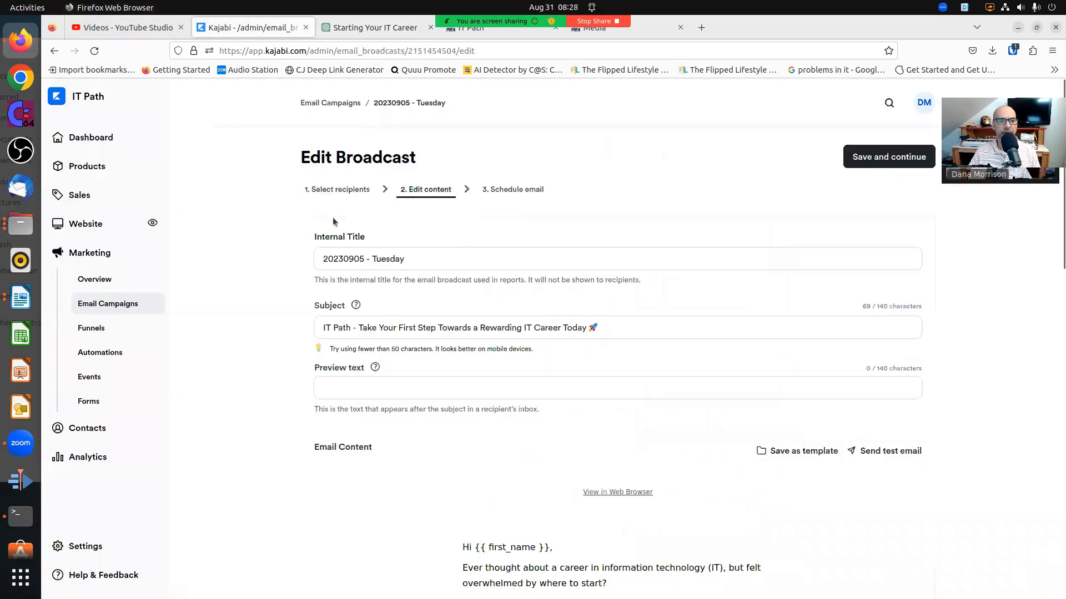
triple_click(557, 325)
left_click_drag(383, 313, 357, 325)
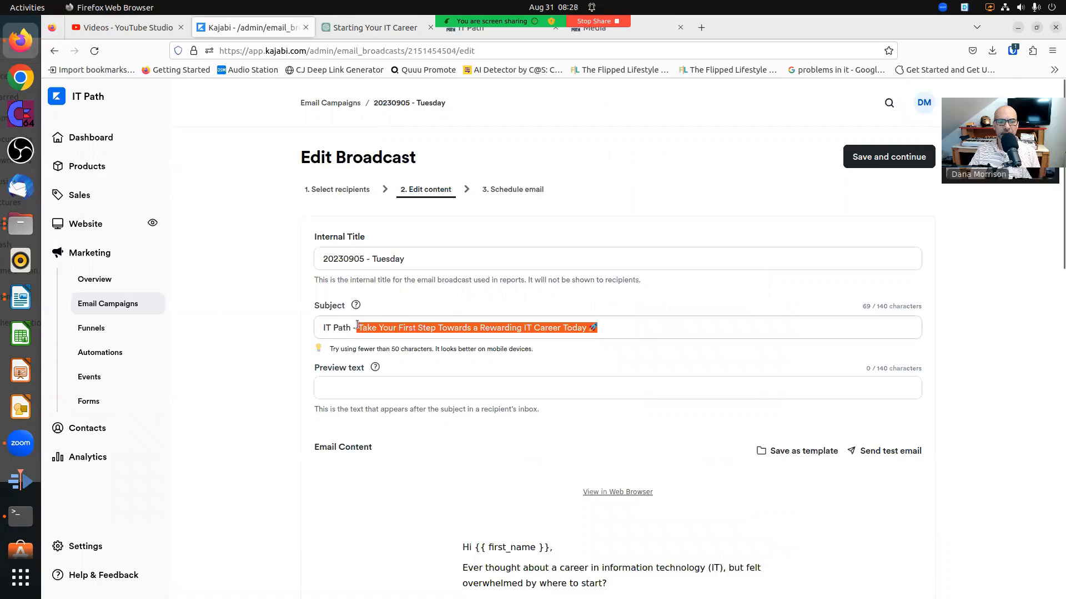
key("ctrl+v")
- Reopen the email content for editing and copy Email 1's body from ChatGPT, from "Embarking on a new journey" through "celebrate your victories."
scroll(468, 322, "down", 5)
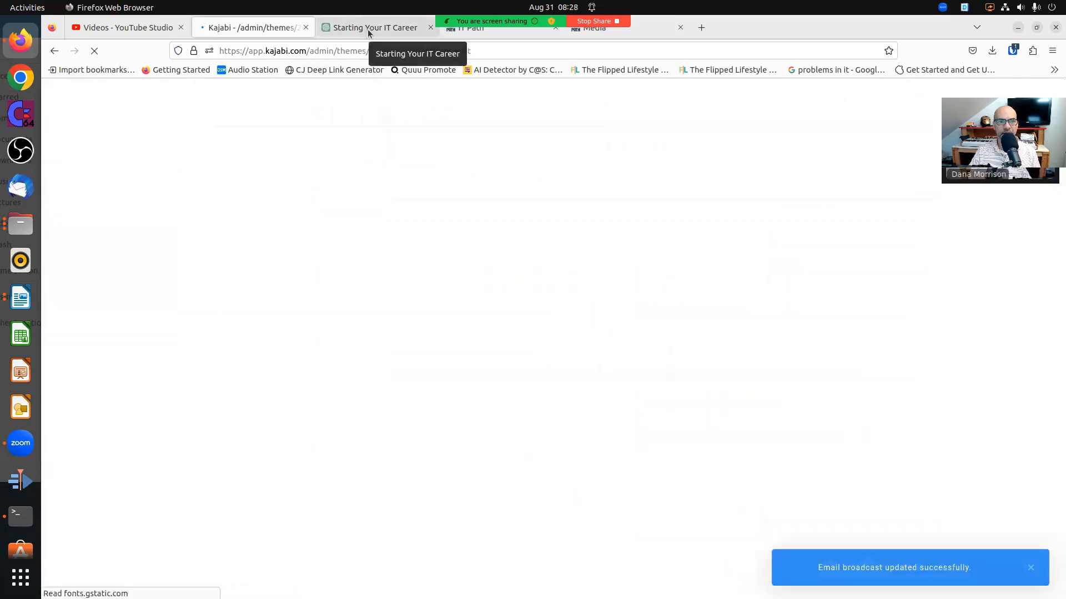
left_click(368, 30)
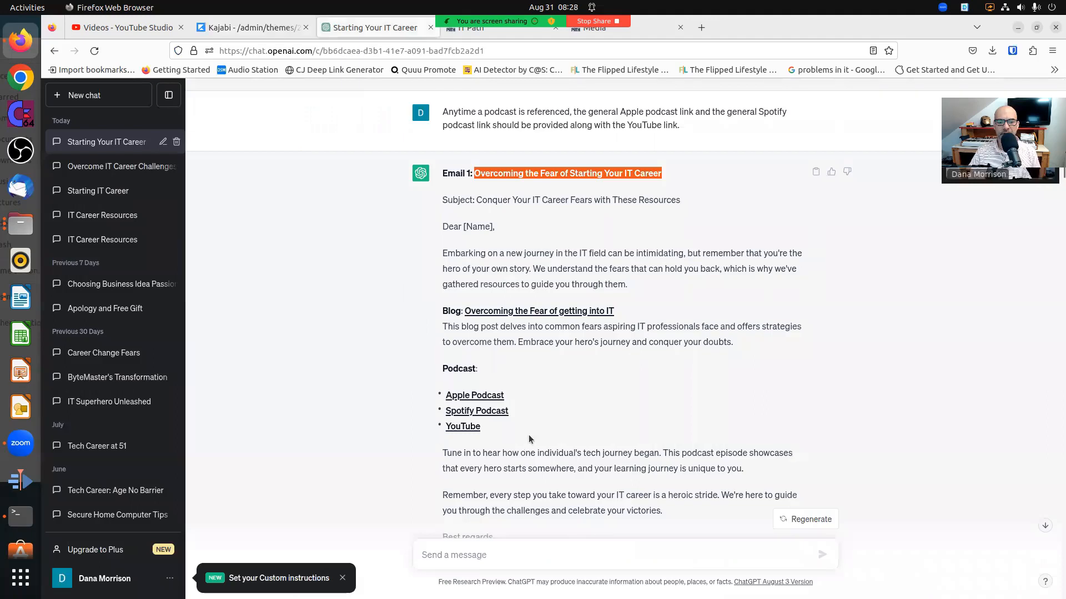
scroll(529, 436, "down", 2)
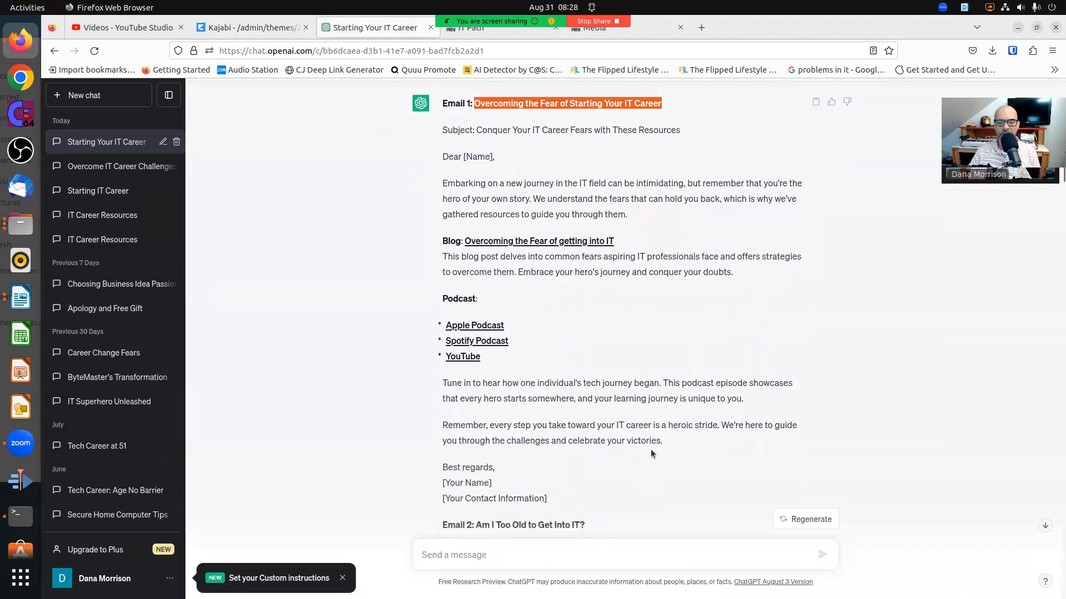
left_click_drag(667, 441, 376, 270)
left_click_drag(412, 184, 443, 179)
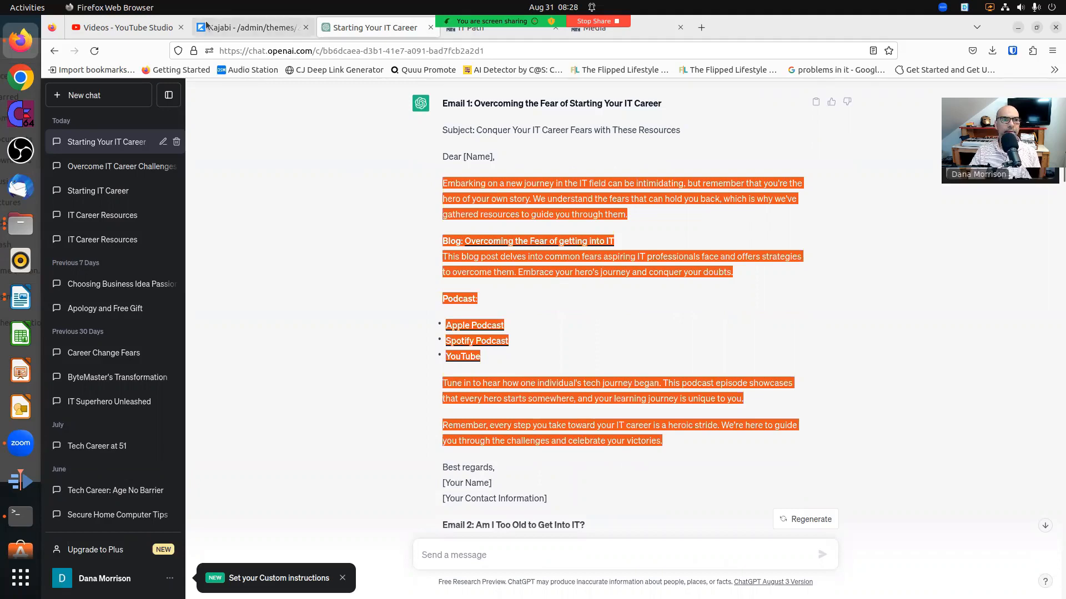
- Replace the Kajabi email's text between greeting and signature with the copied Email 1 body, and delete the PS paragraph about the blog post
left_click(250, 27)
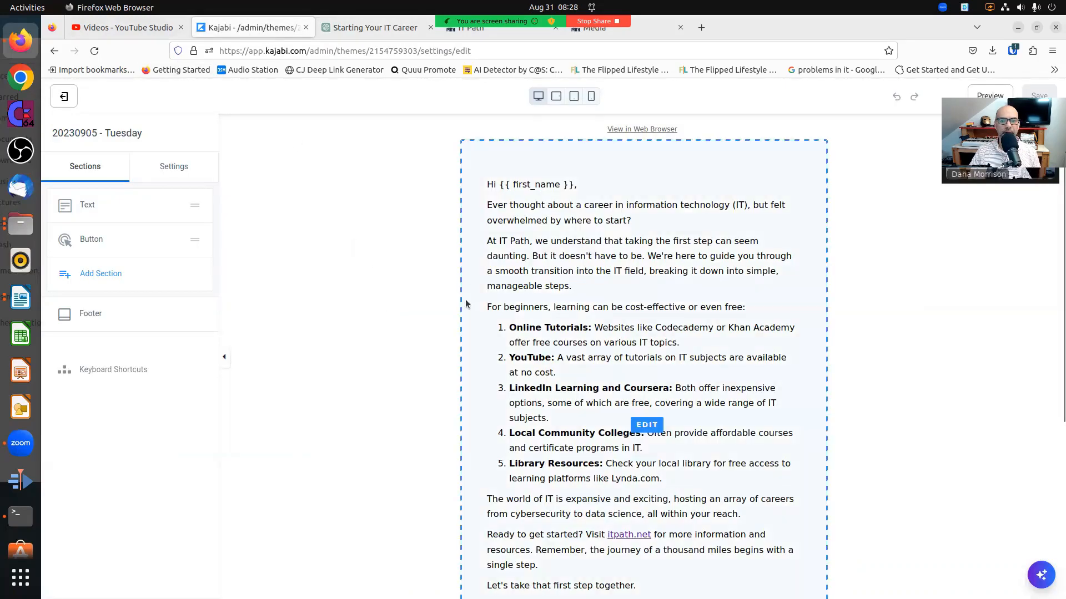
left_click(526, 309)
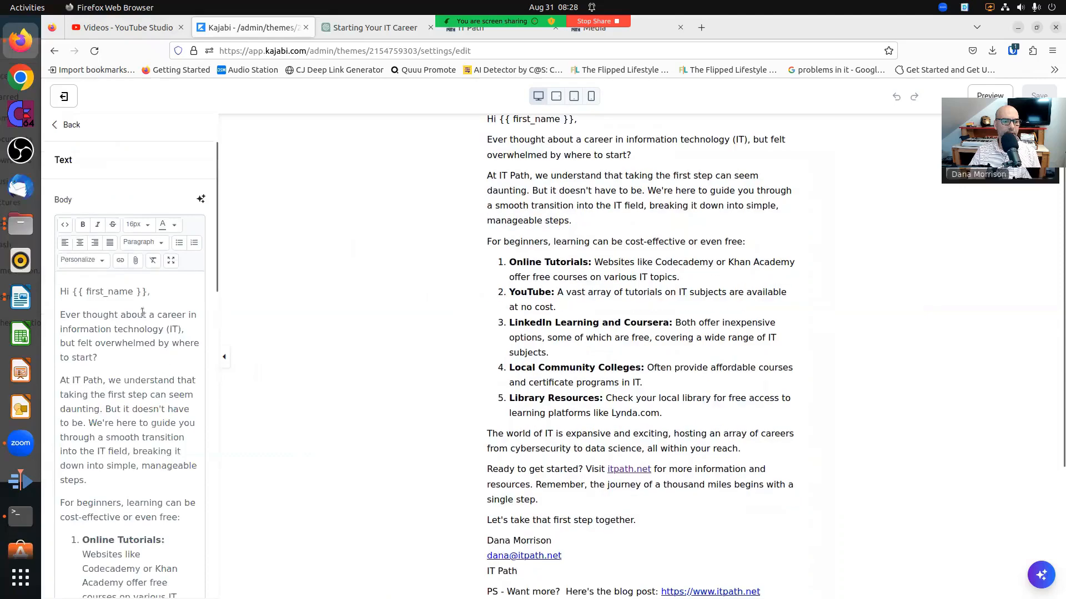
left_click_drag(61, 312, 139, 534)
scroll(153, 483, "down", 8)
scroll(151, 488, "down", 5)
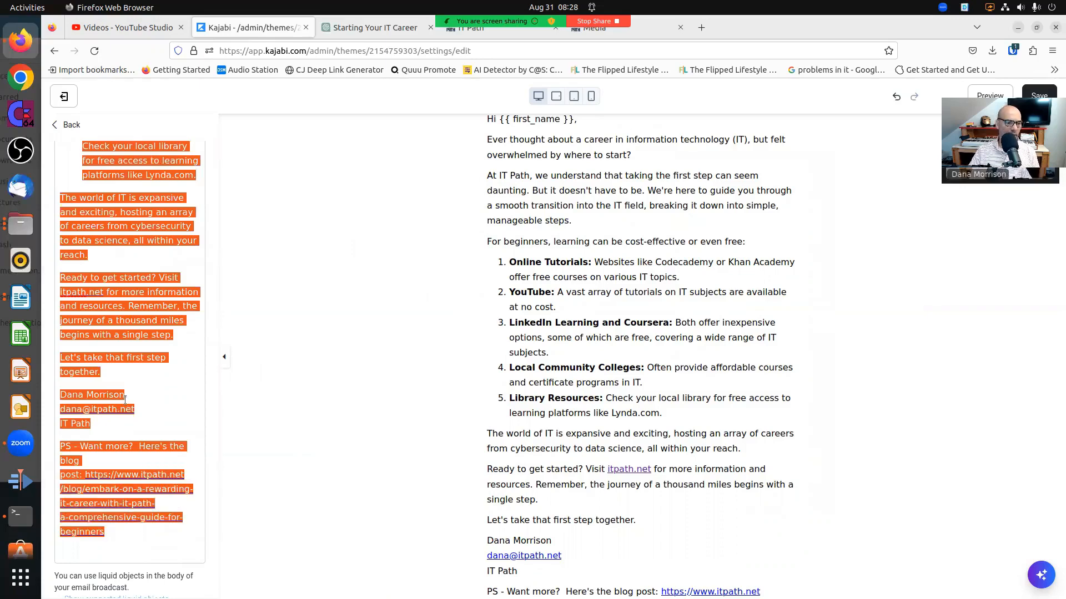
left_click_drag(120, 371, 121, 370)
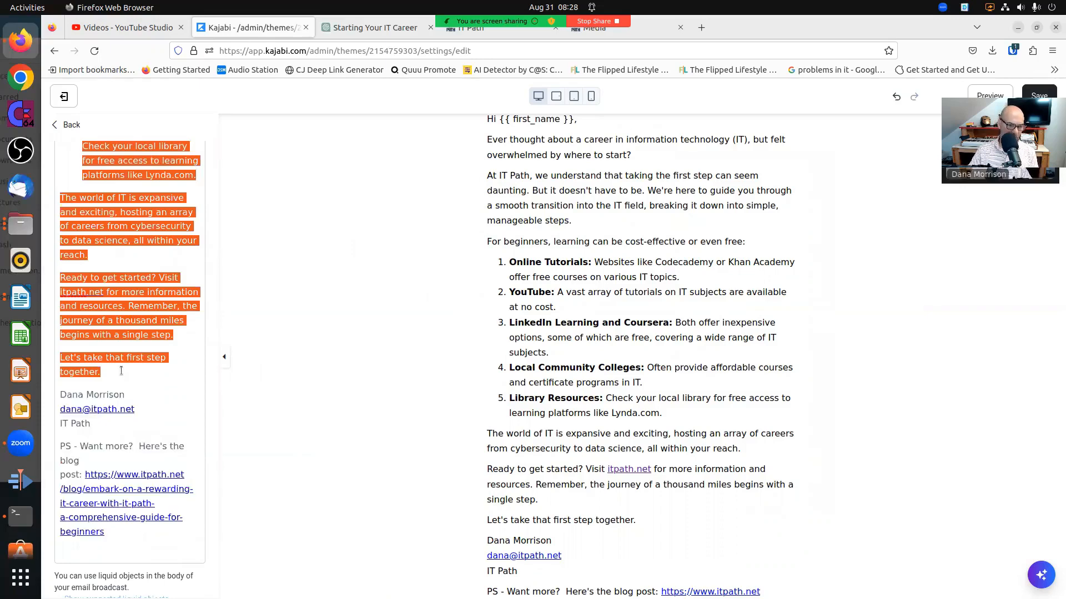
key("ctrl+v")
left_click_drag(126, 375, 57, 288)
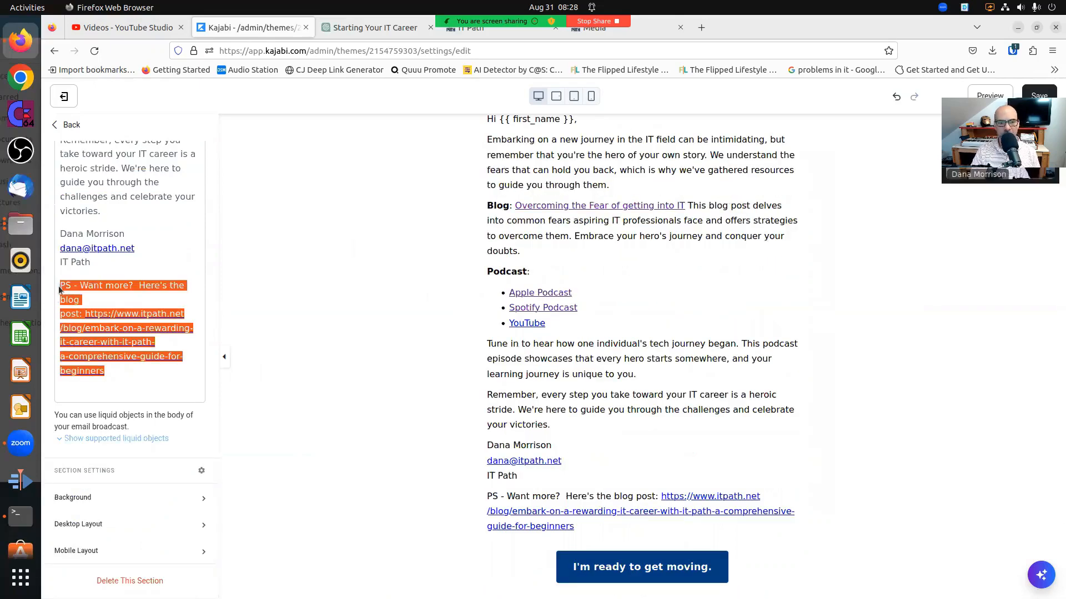
key("BackSpace")
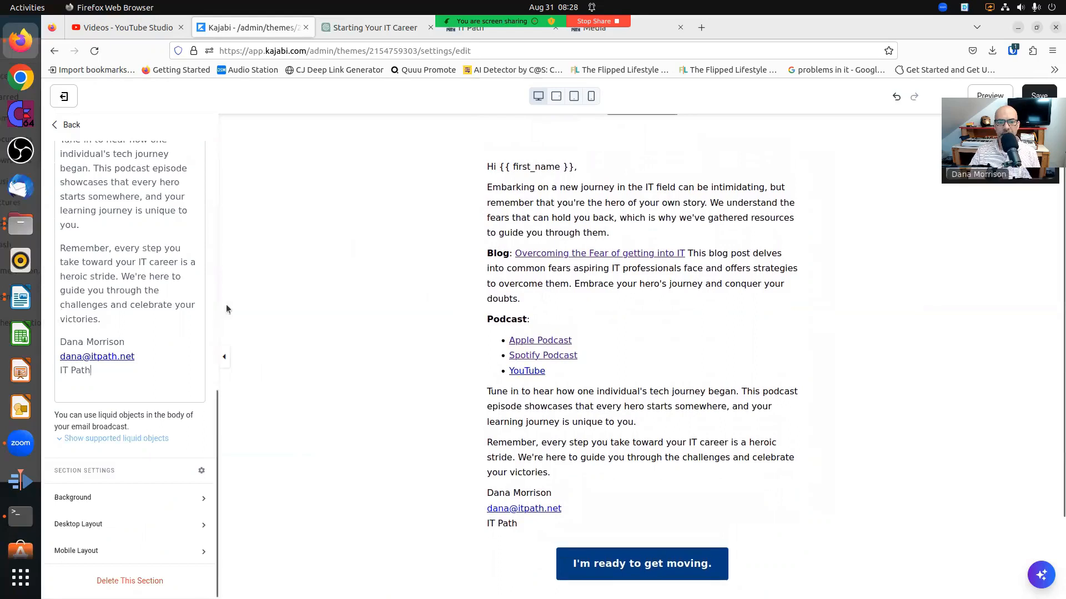